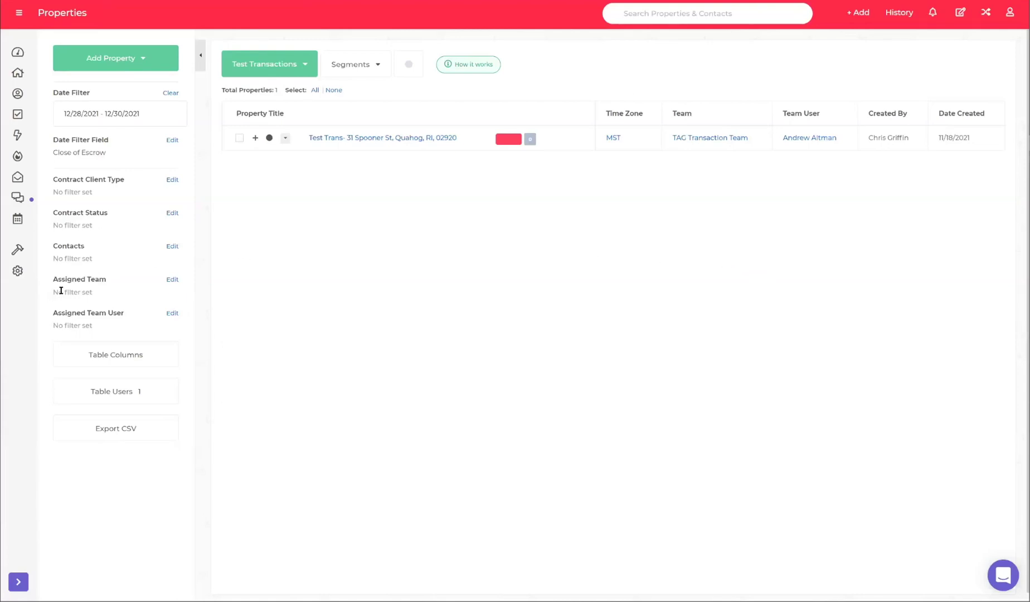
# - Search the Arizona Resale Contract - Buyer email templates for "accepted offer" and open the (B) Accepted Offer Buyer template
pyautogui.click(22, 253)
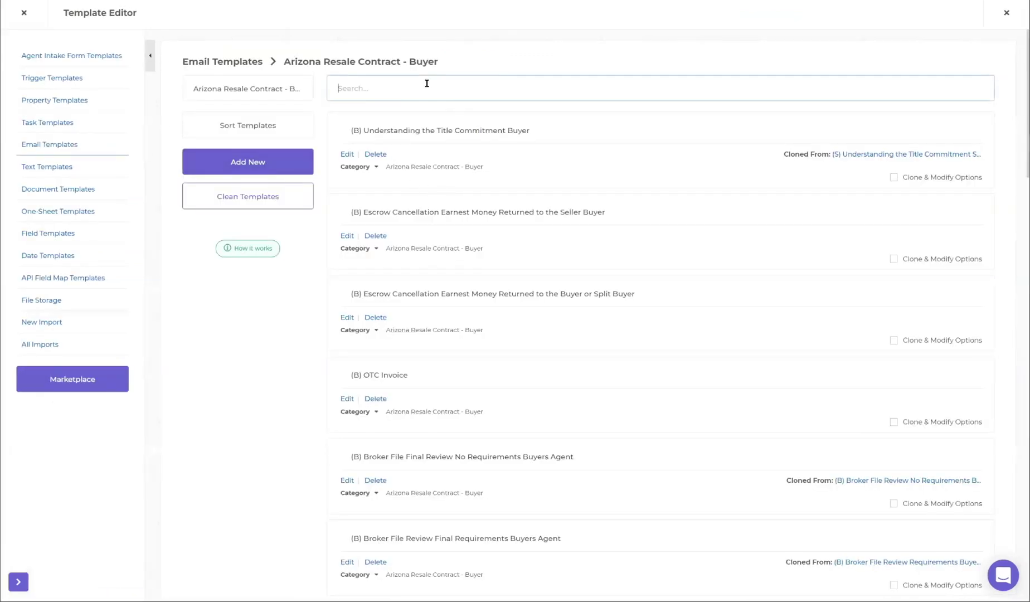
pyautogui.write('acc')
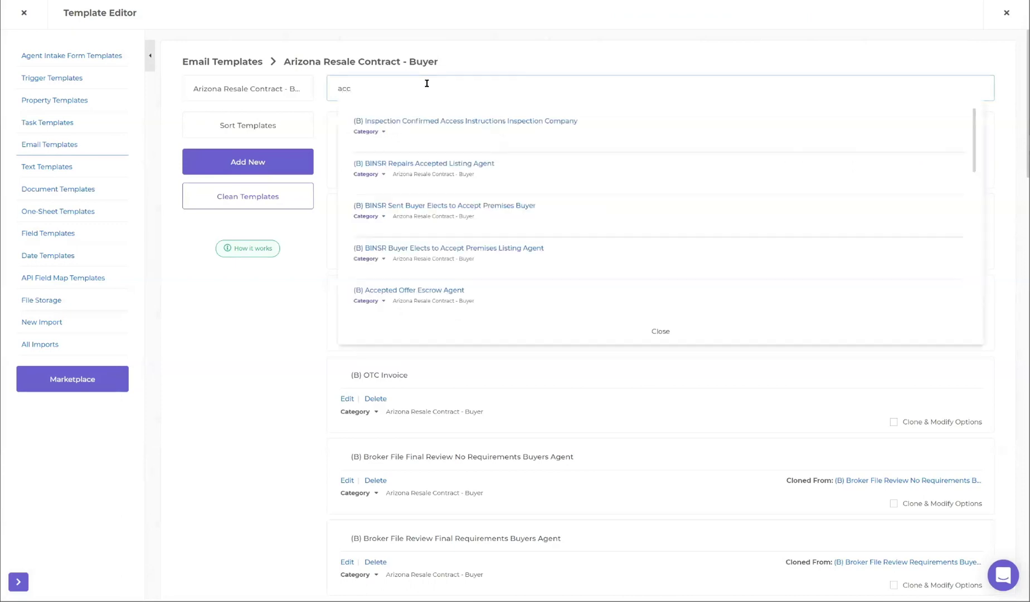
pyautogui.write('epte')
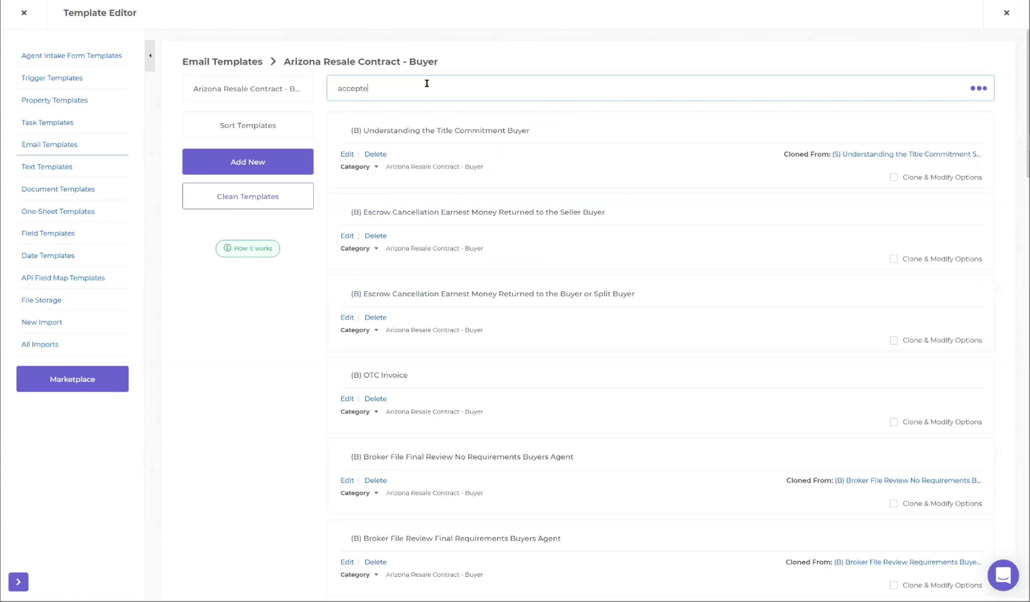
pyautogui.write('d offer')
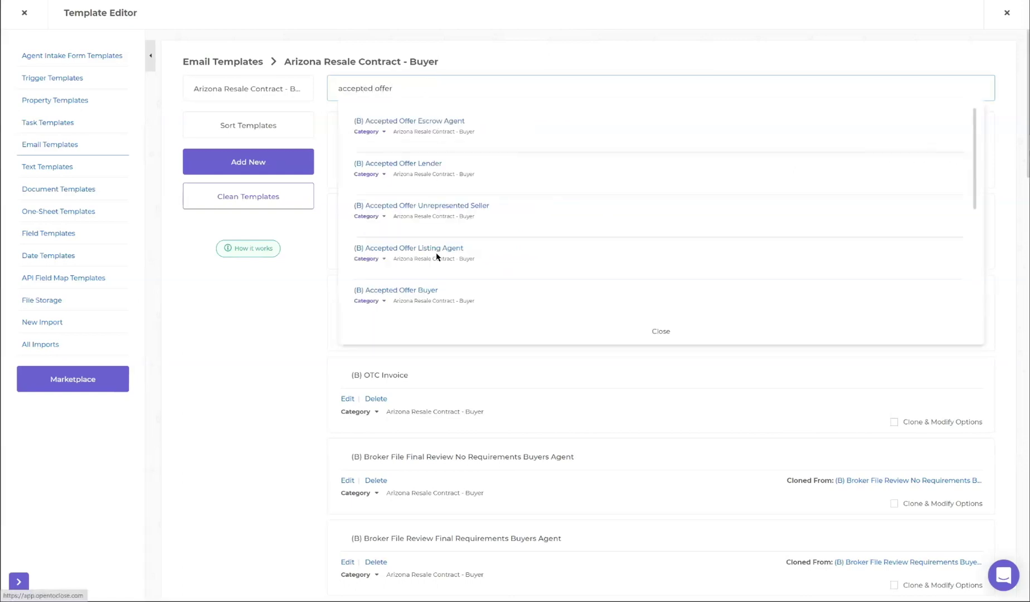
pyautogui.click(415, 291)
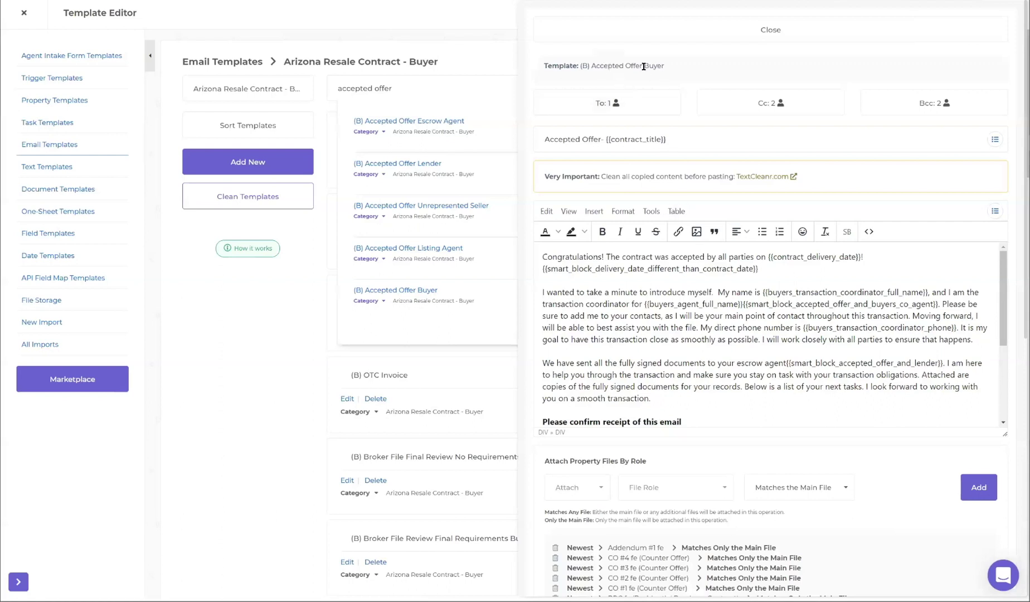
# - Show the template's To recipient roles and review the matching contact roles on the Test Trans property
pyautogui.click(608, 104)
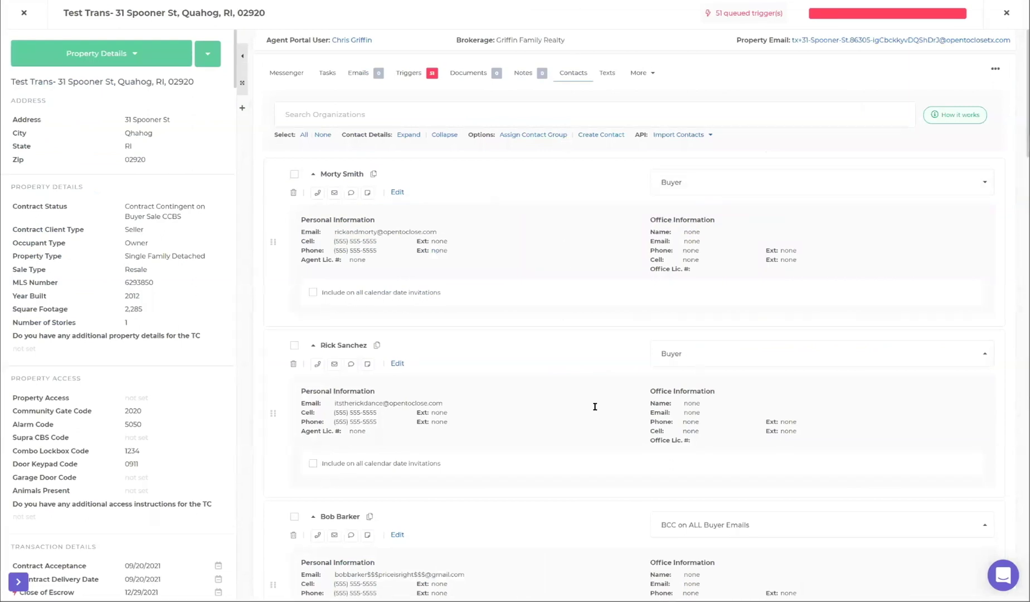
pyautogui.scroll(-4, 595, 363)
pyautogui.scroll(-6, 595, 363)
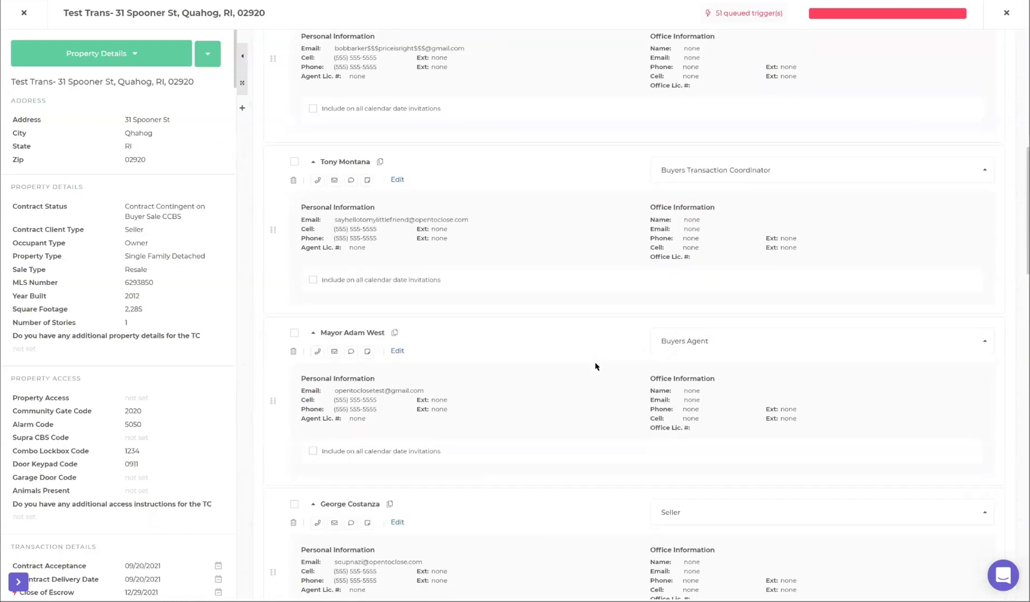
pyautogui.scroll(10, 599, 323)
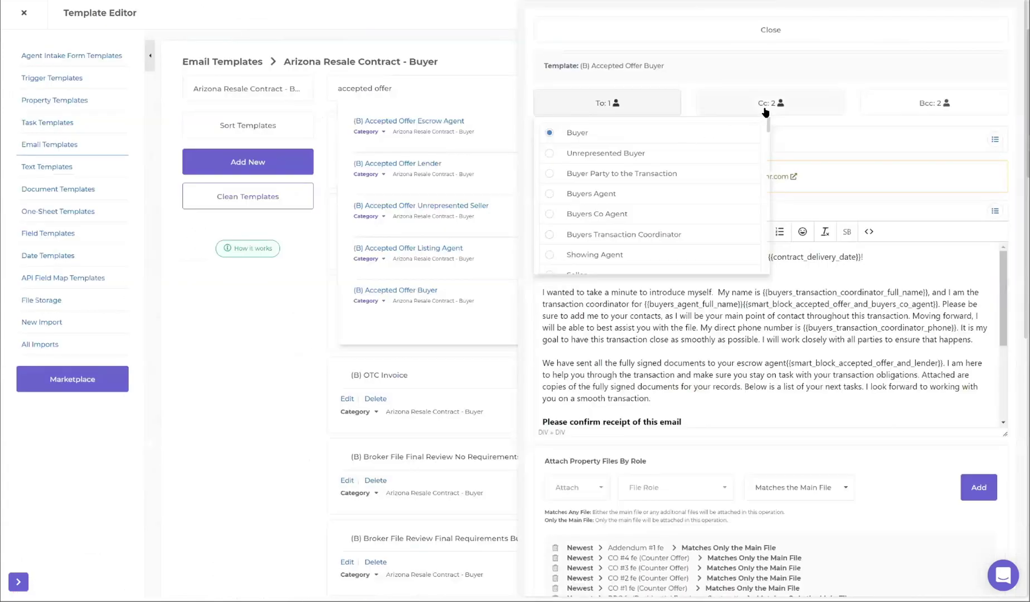
# - Examine the template's Cc recipient roles around the CC on ALL Buyer Emails options
pyautogui.click(765, 108)
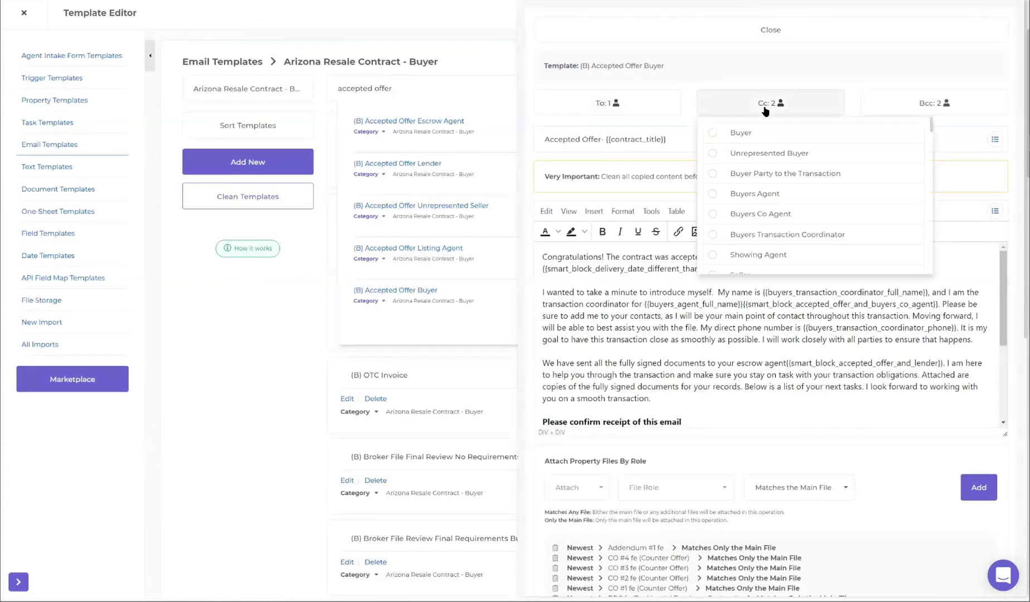
pyautogui.scroll(-4, 799, 192)
pyautogui.scroll(-3, 799, 192)
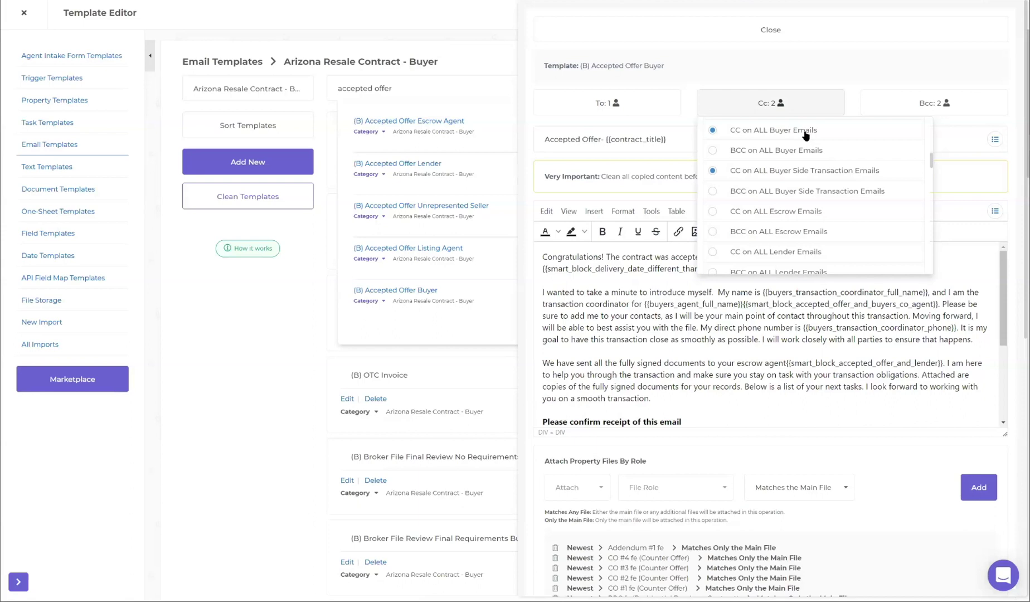
# - On the Test Trans property, set the third contact's role to CC on ALL Buyer Emails
pyautogui.click(617, 28)
pyautogui.scroll(-6, 604, 312)
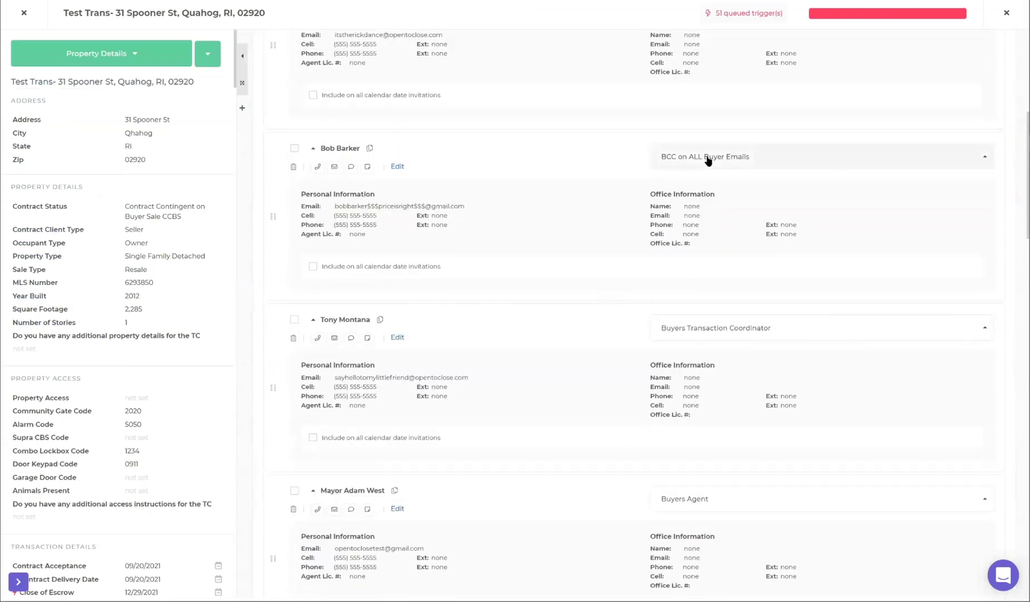
pyautogui.click(708, 161)
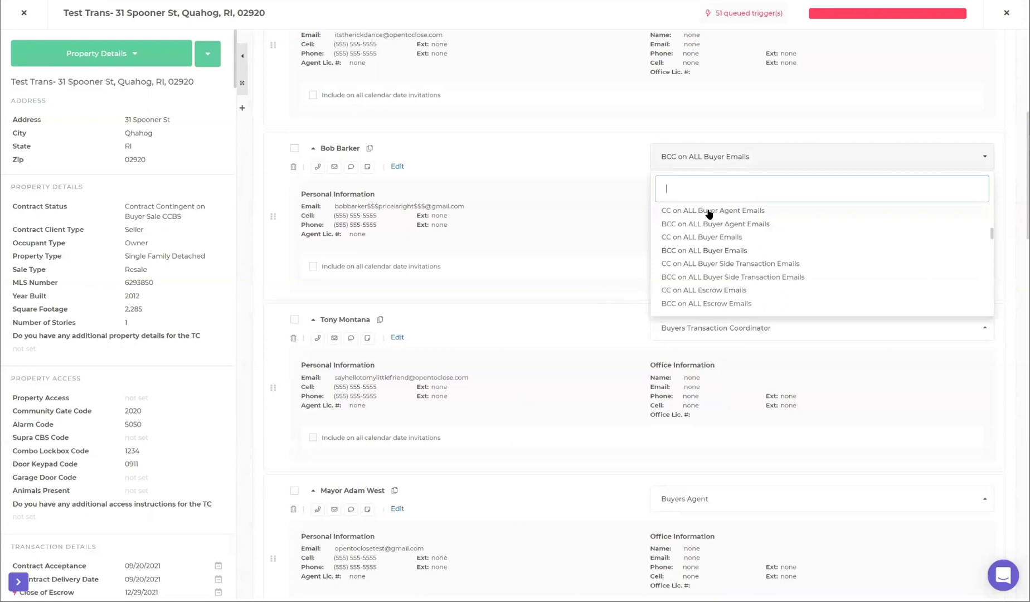
pyautogui.click(707, 238)
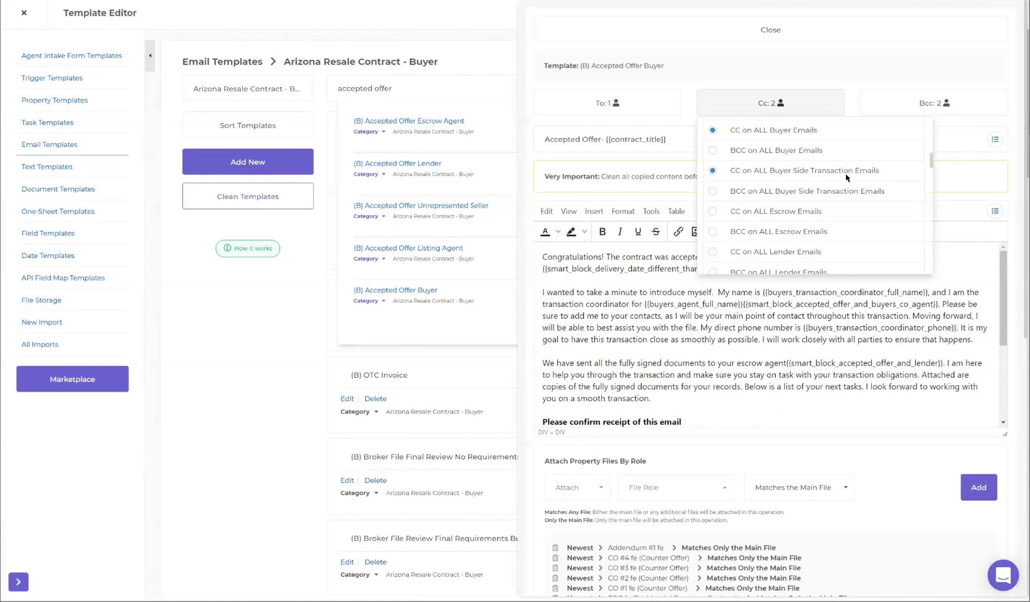
# - Examine the Bcc recipient roles of the Accepted Offer Buyer template and close the role list
pyautogui.click(931, 109)
pyautogui.scroll(-8, 897, 191)
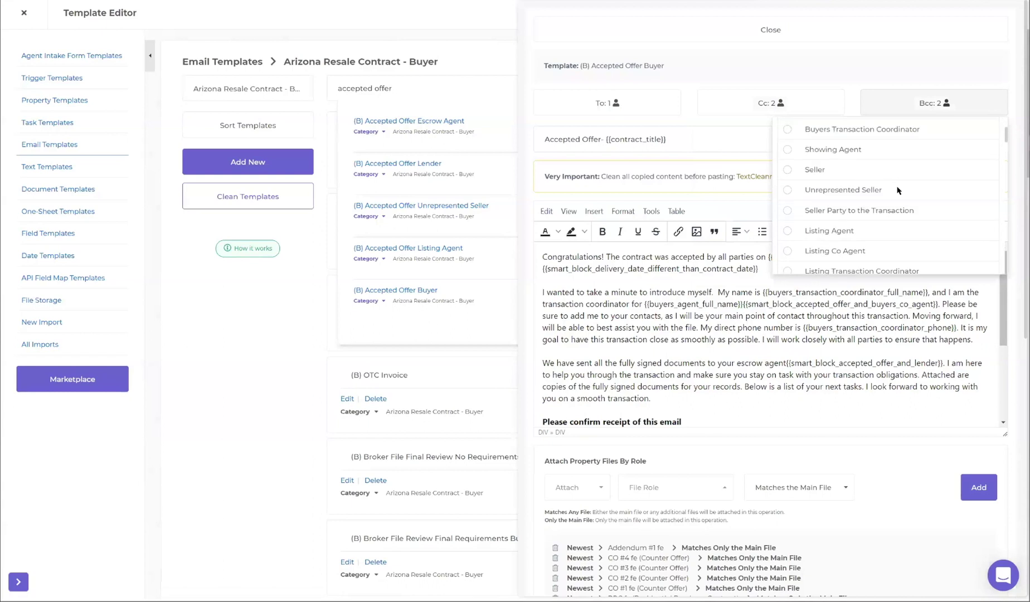
pyautogui.scroll(-1, 898, 190)
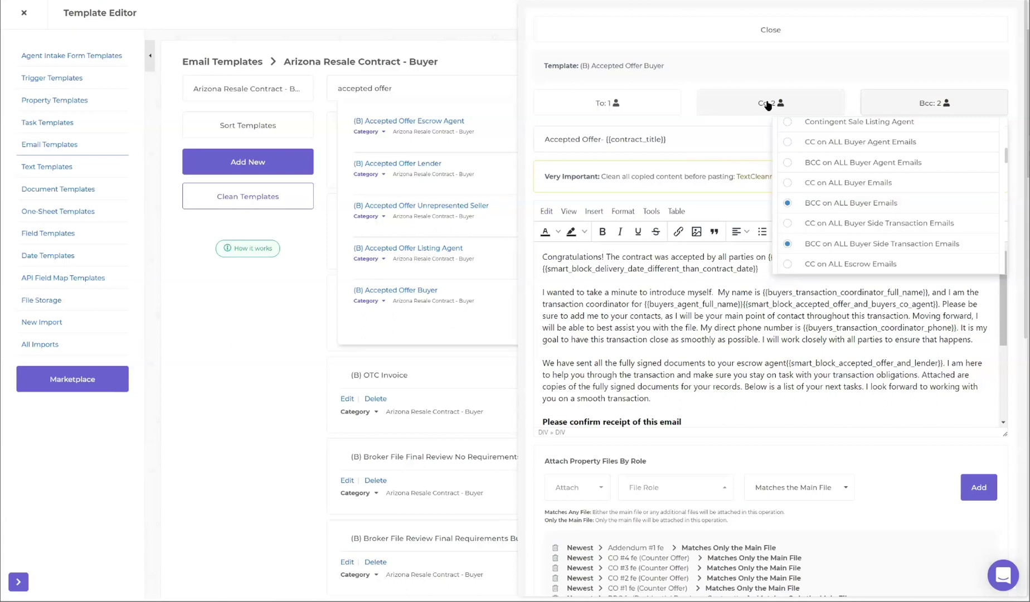
pyautogui.click(729, 106)
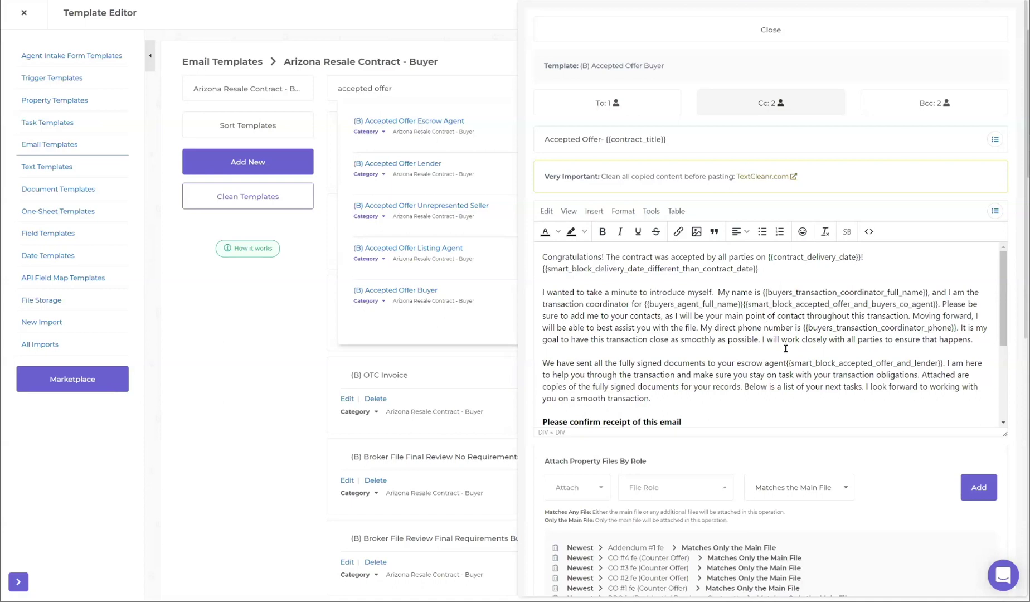
# - Open the smart_block_accepted_offer_and_lender smart block from the email body to view its text and conditionals
pyautogui.scroll(-1, 682, 366)
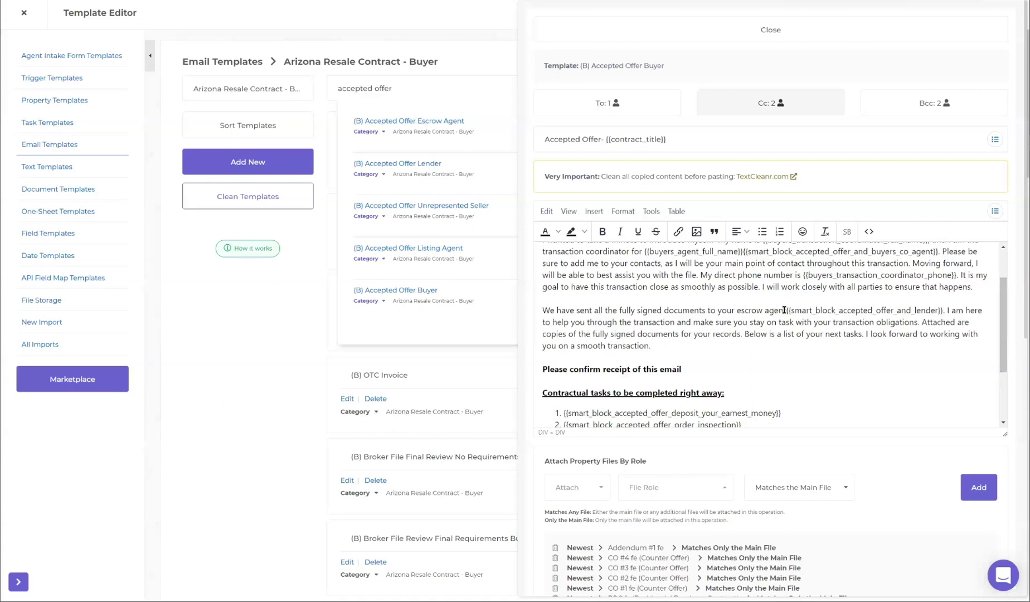
pyautogui.click(881, 310)
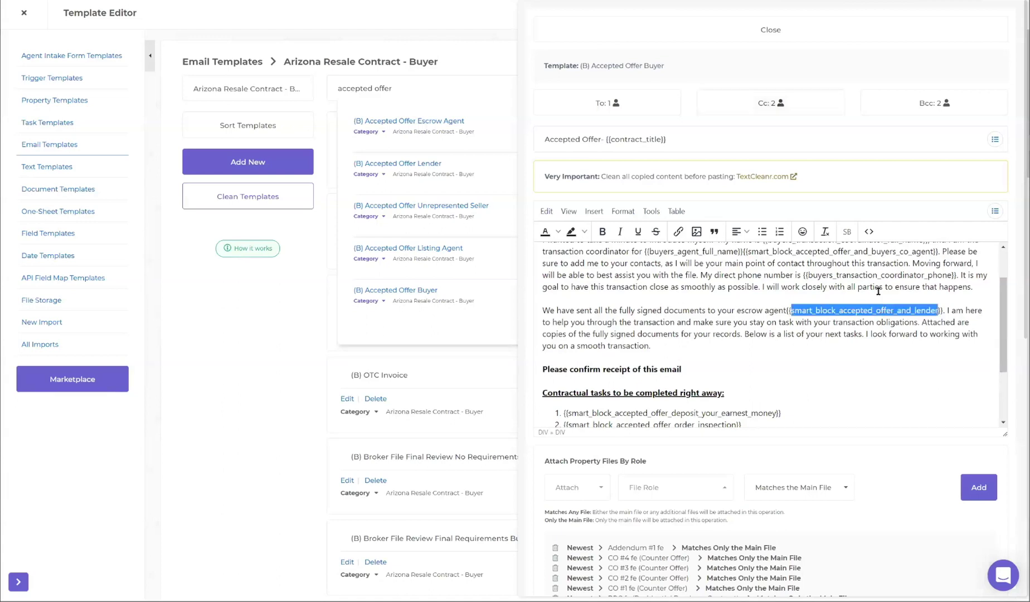
pyautogui.click(846, 231)
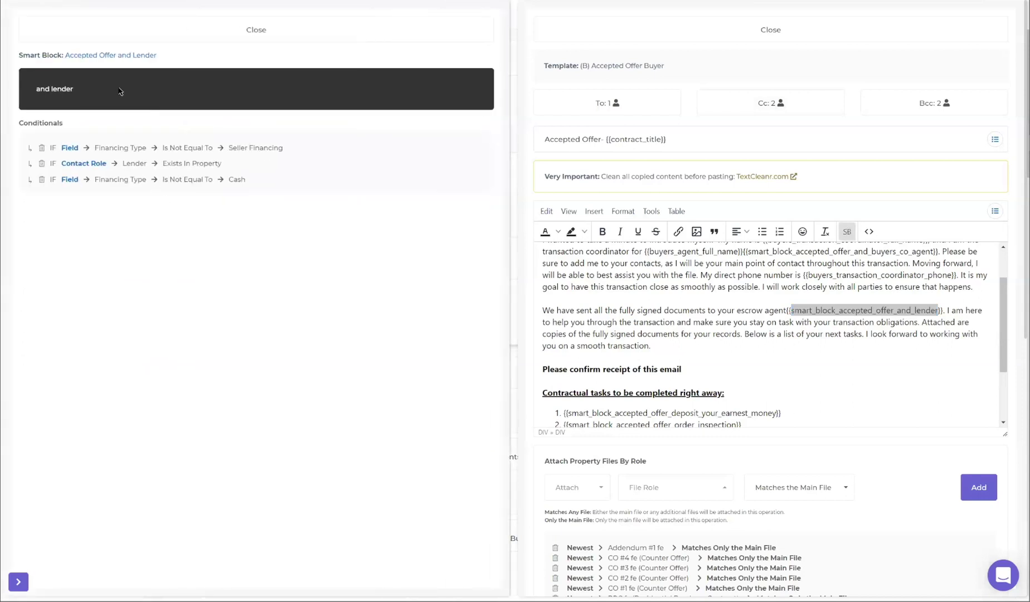
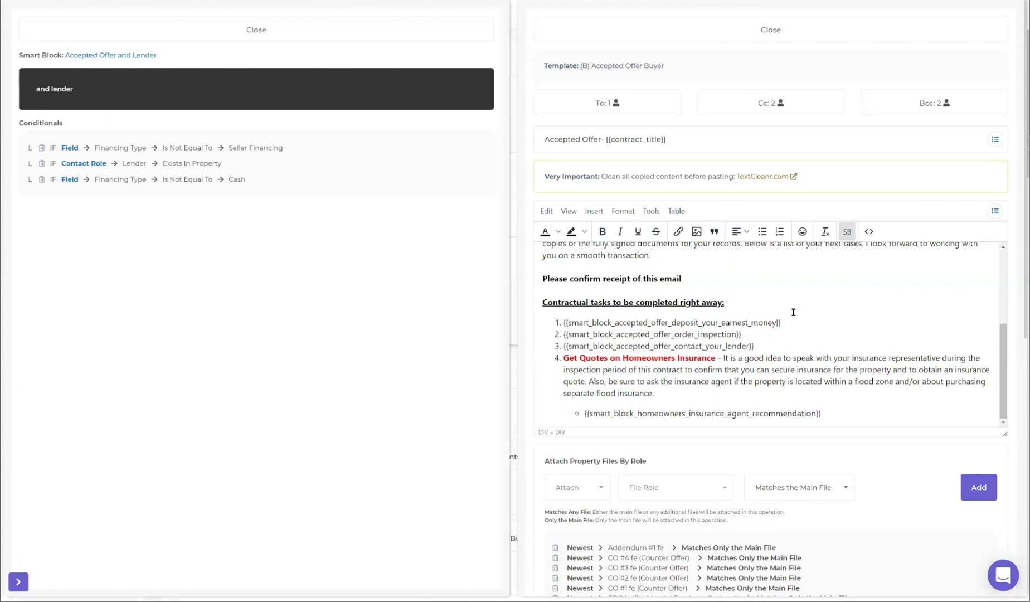
# - Highlight the deposit-your-earnest-money smart block in the contractual tasks and review the property files attached by role
pyautogui.moveTo(783, 322); pyautogui.dragTo(562, 319)
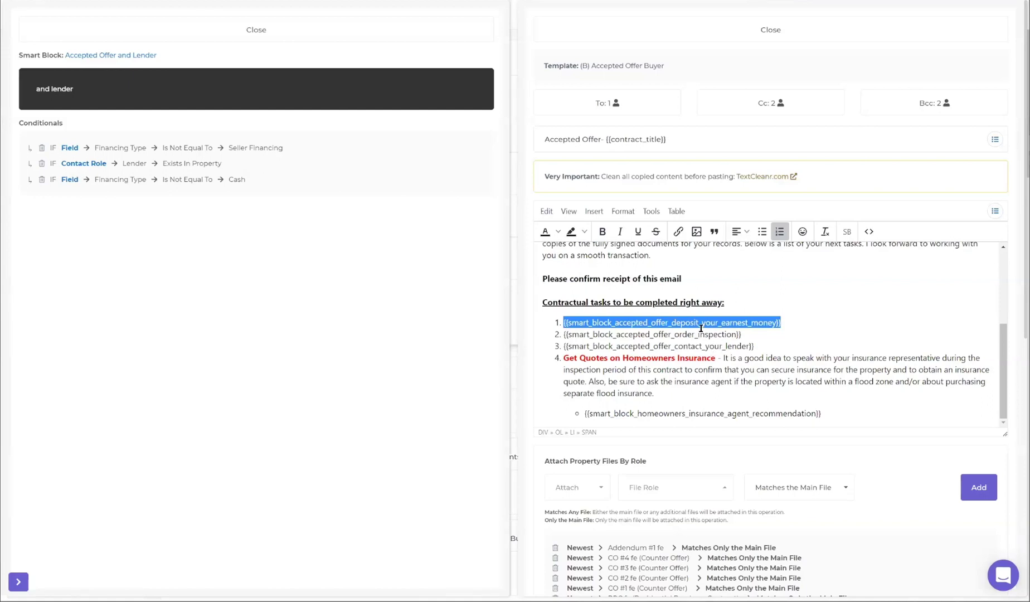
pyautogui.scroll(-2, 701, 328)
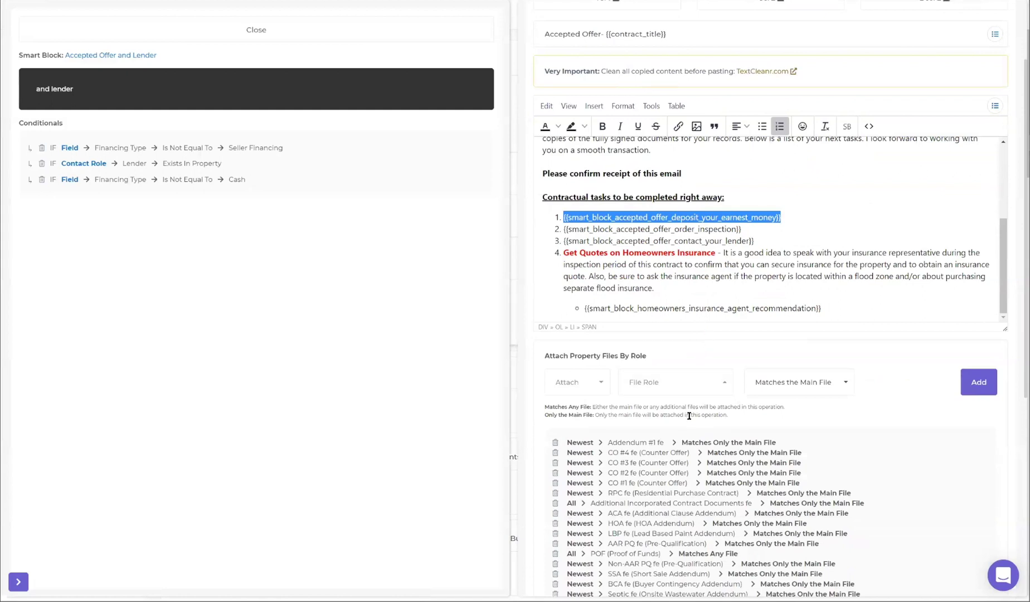
pyautogui.scroll(-2, 689, 412)
pyautogui.scroll(-2, 687, 384)
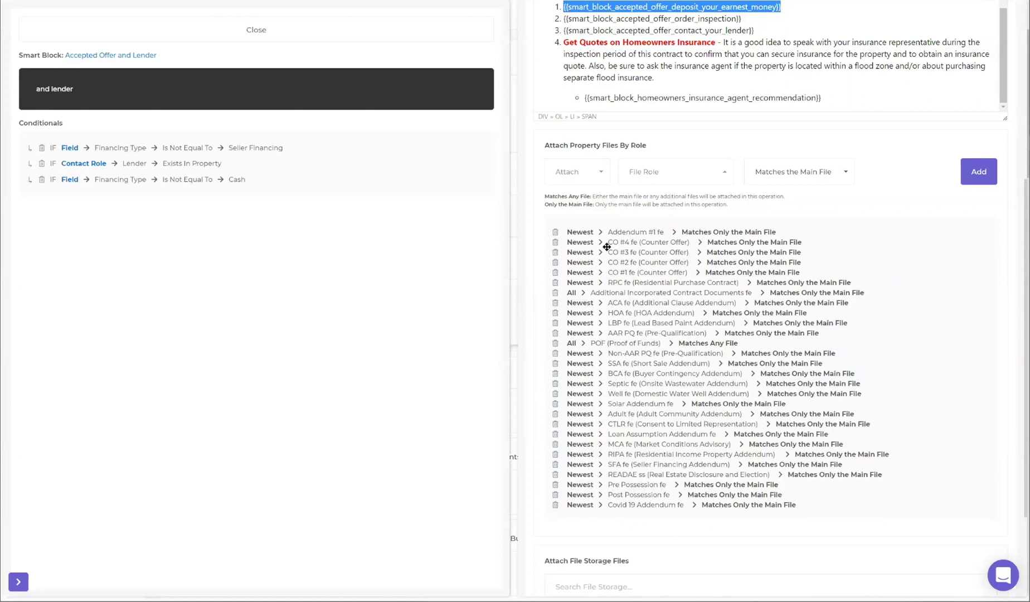
pyautogui.scroll(4, 717, 245)
pyautogui.scroll(2, 716, 243)
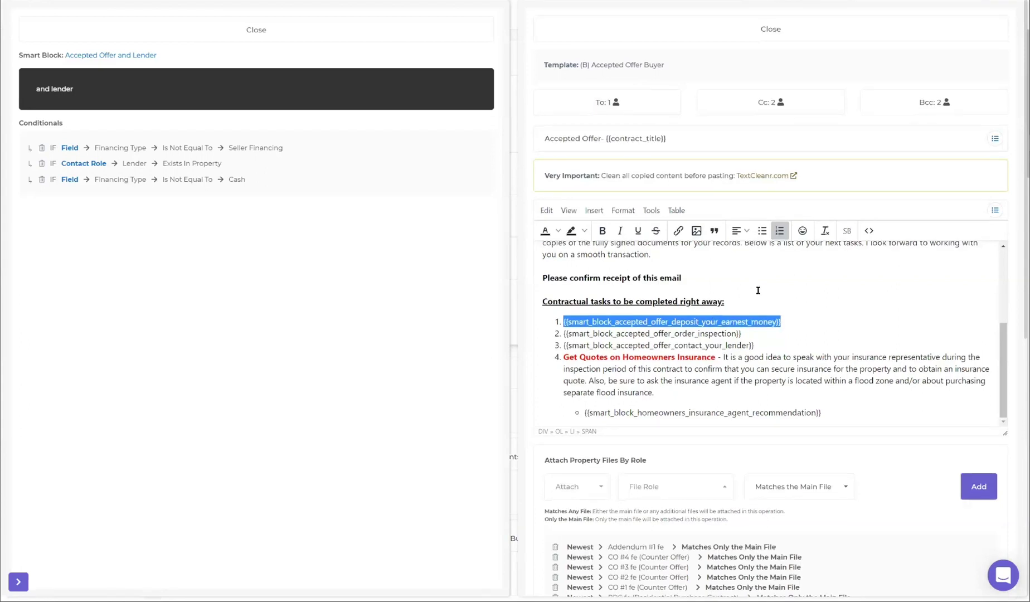
pyautogui.scroll(-4, 755, 291)
pyautogui.scroll(-2, 739, 344)
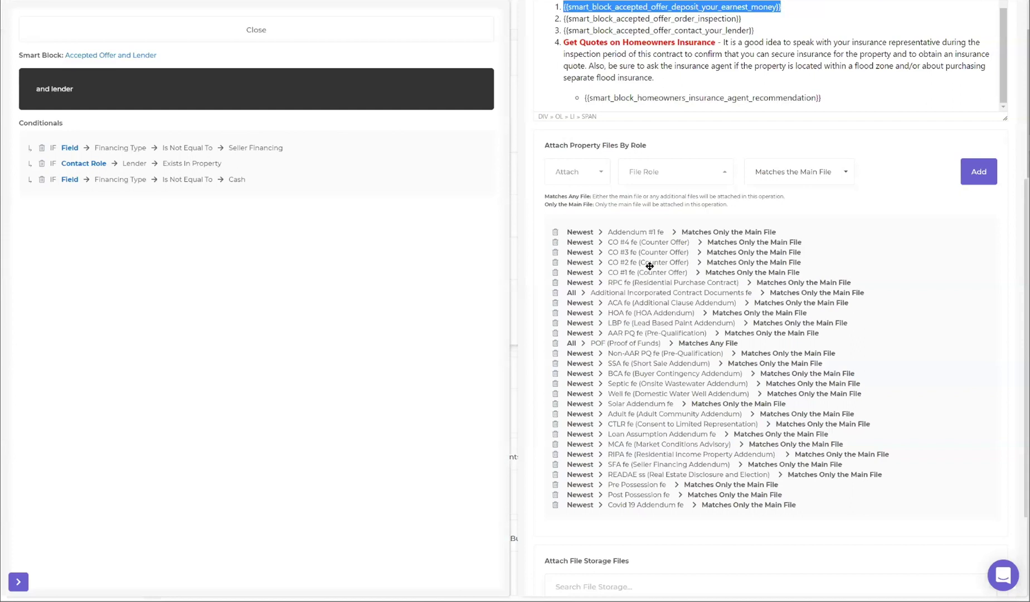
# - Check the Attach choices for property files and look through the available file roles
pyautogui.click(591, 177)
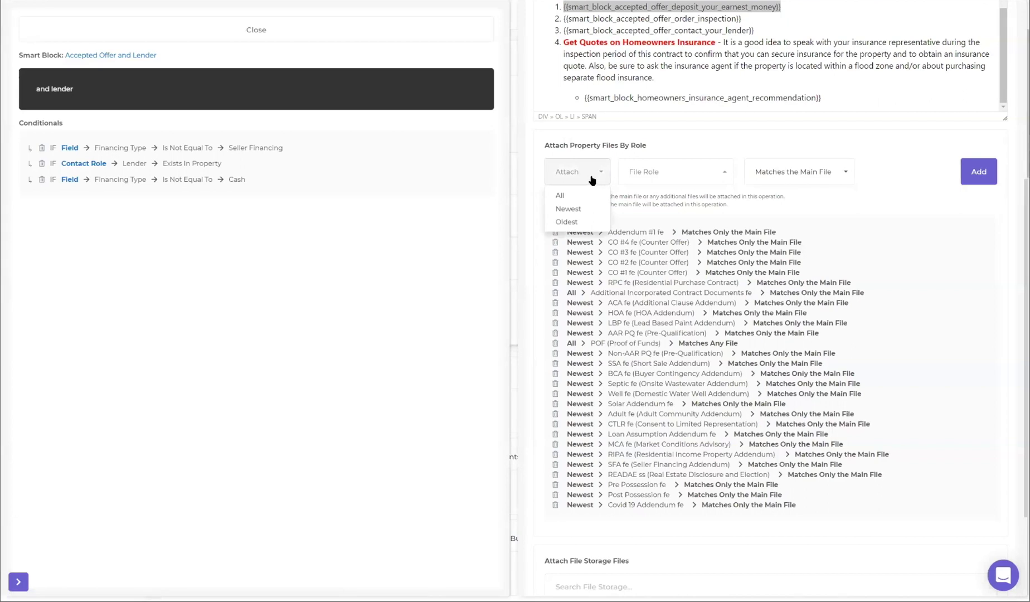
pyautogui.click(590, 177)
pyautogui.click(690, 179)
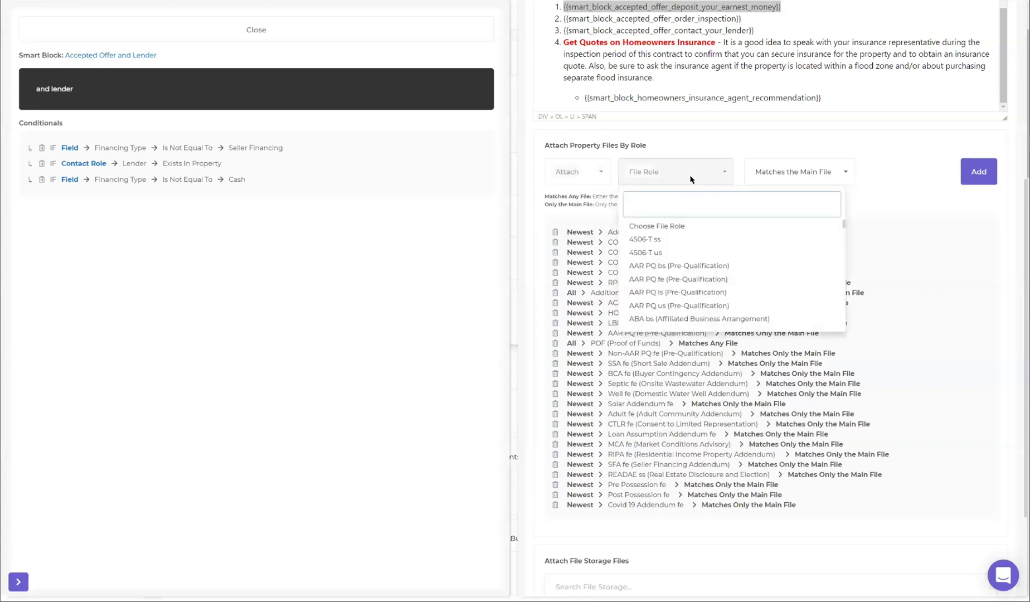
pyautogui.scroll(-8, 706, 282)
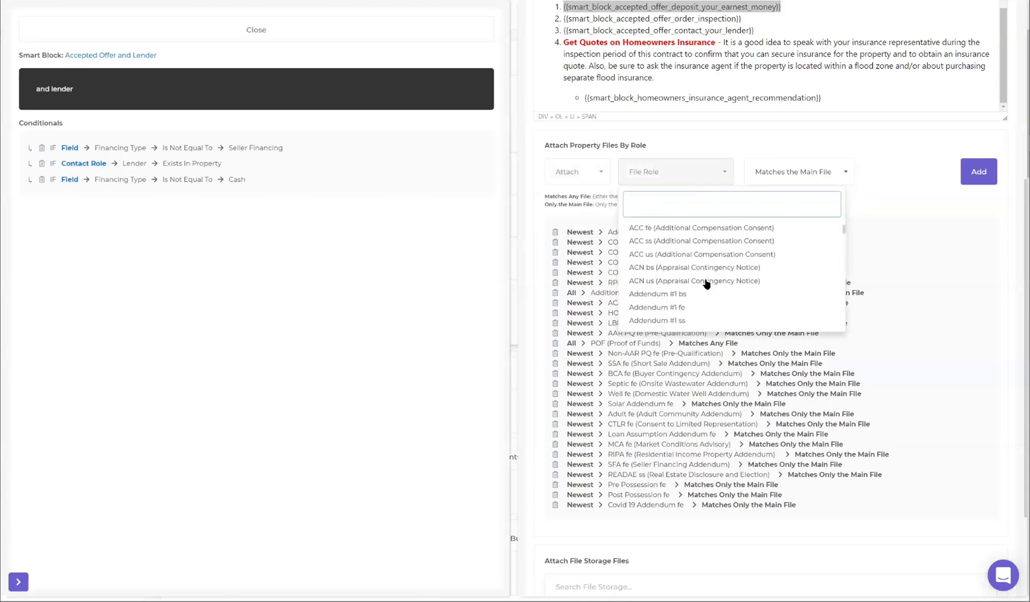
pyautogui.scroll(-1, 705, 285)
pyautogui.scroll(-1, 706, 285)
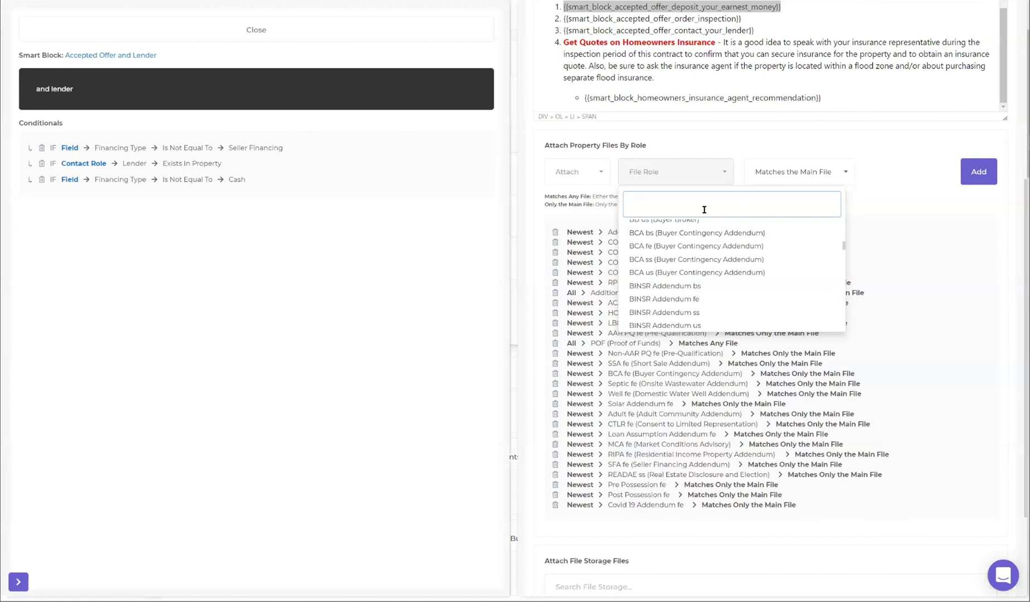
# - Search the file roles for "buyer", look over the matches and clear the search
pyautogui.write('buyer')
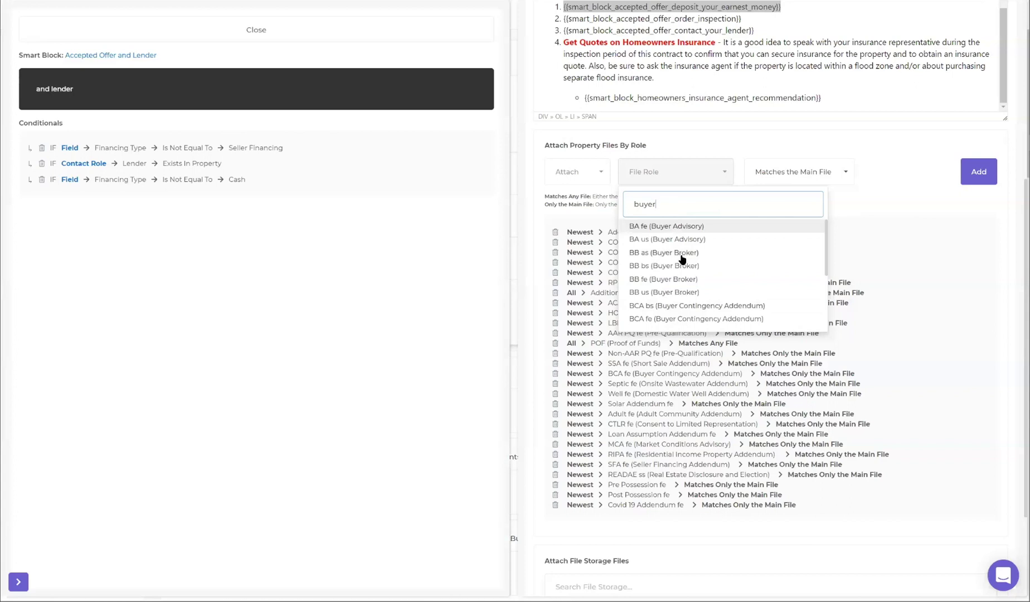
pyautogui.scroll(-3, 680, 260)
pyautogui.scroll(3, 681, 259)
pyautogui.moveTo(660, 204); pyautogui.dragTo(634, 208)
pyautogui.press('BackSpace')
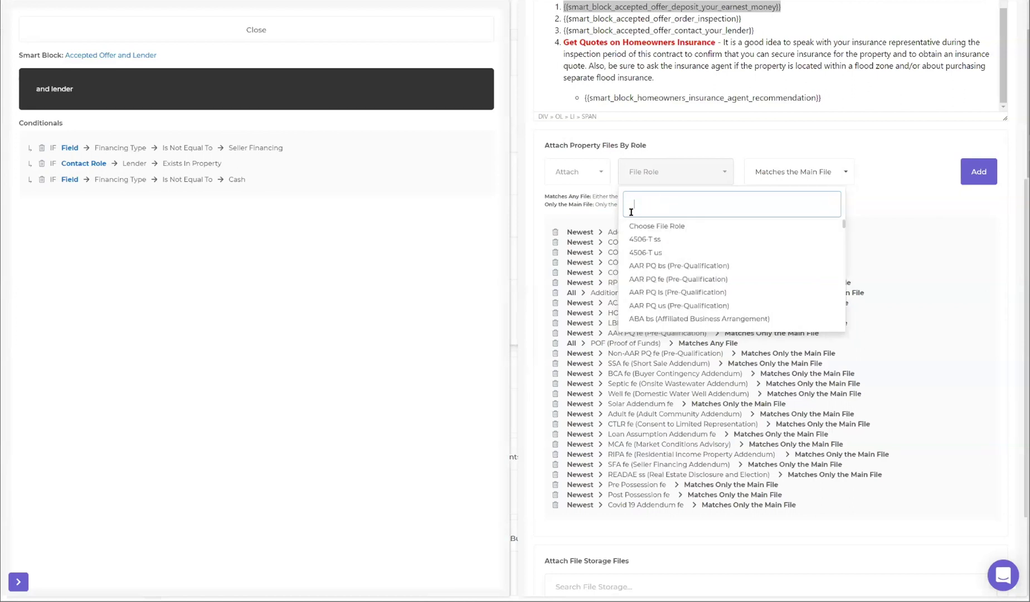
# - Browse the unfiltered file role list from the additional clause addenda to the counter offers
pyautogui.scroll(-3, 688, 261)
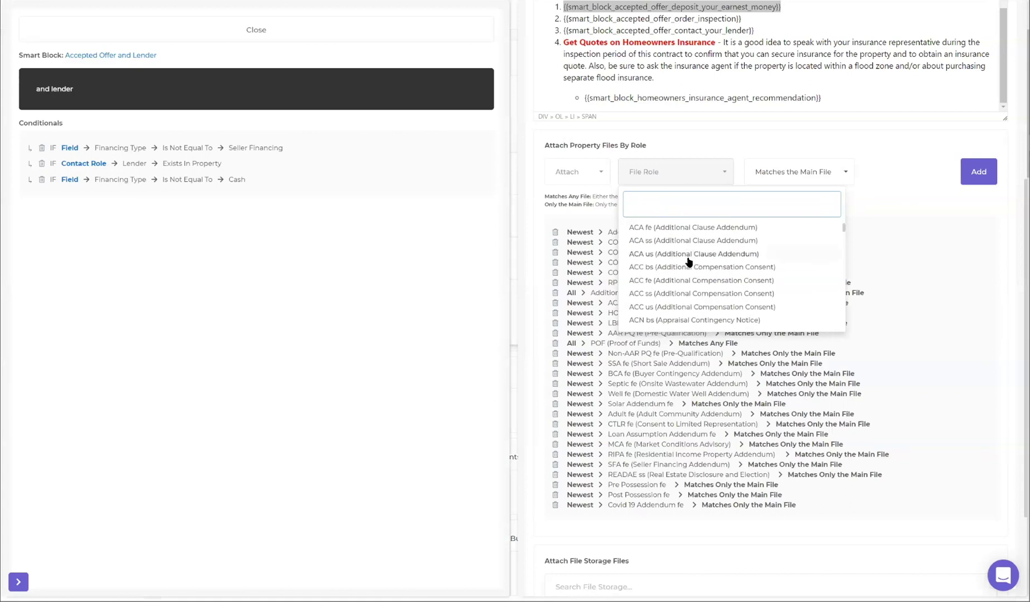
pyautogui.scroll(-2, 689, 262)
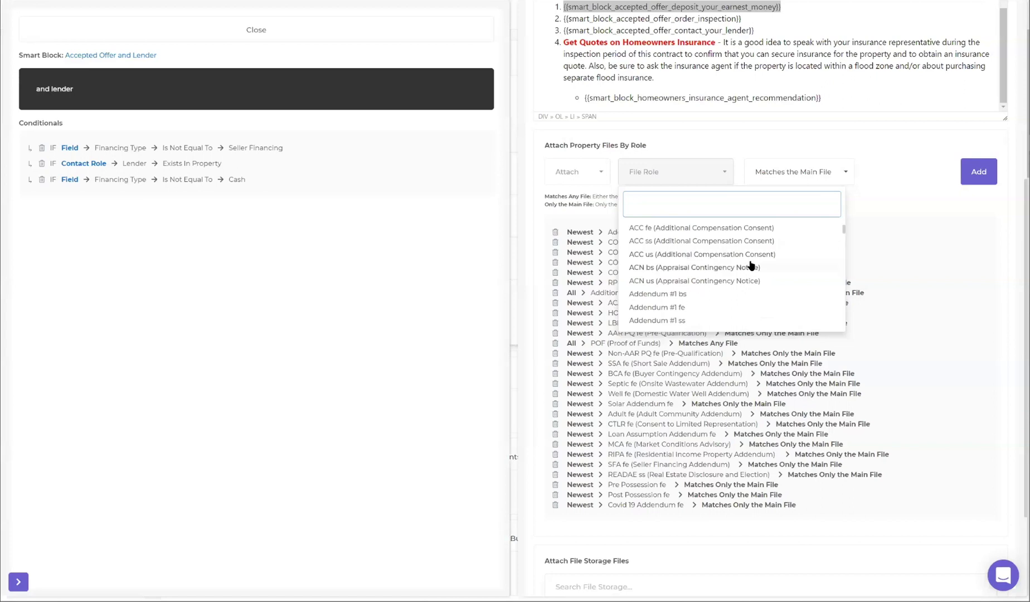
pyautogui.scroll(-2, 739, 268)
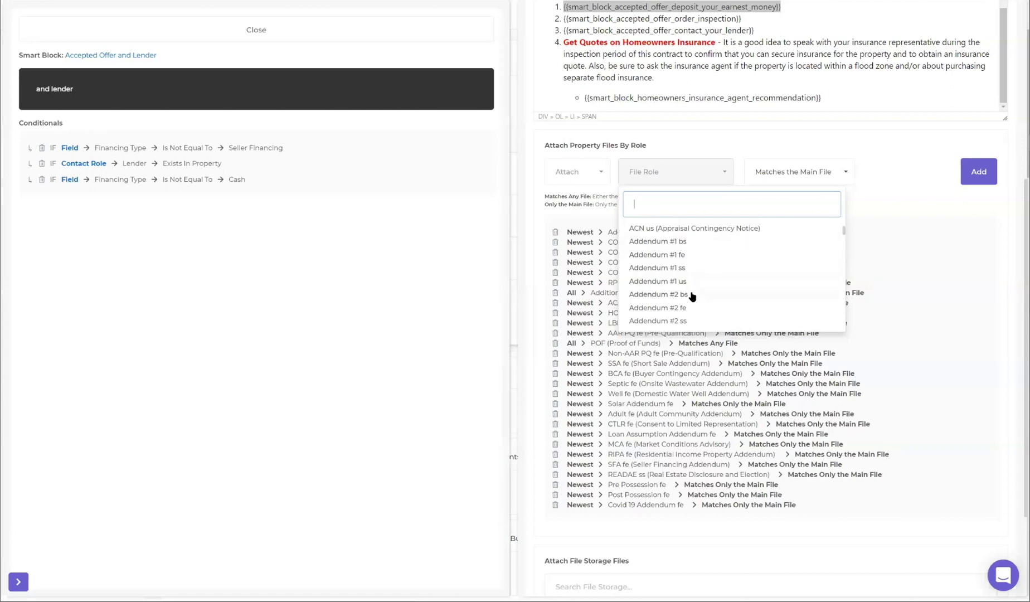
pyautogui.scroll(-2, 692, 295)
pyautogui.scroll(-10, 694, 297)
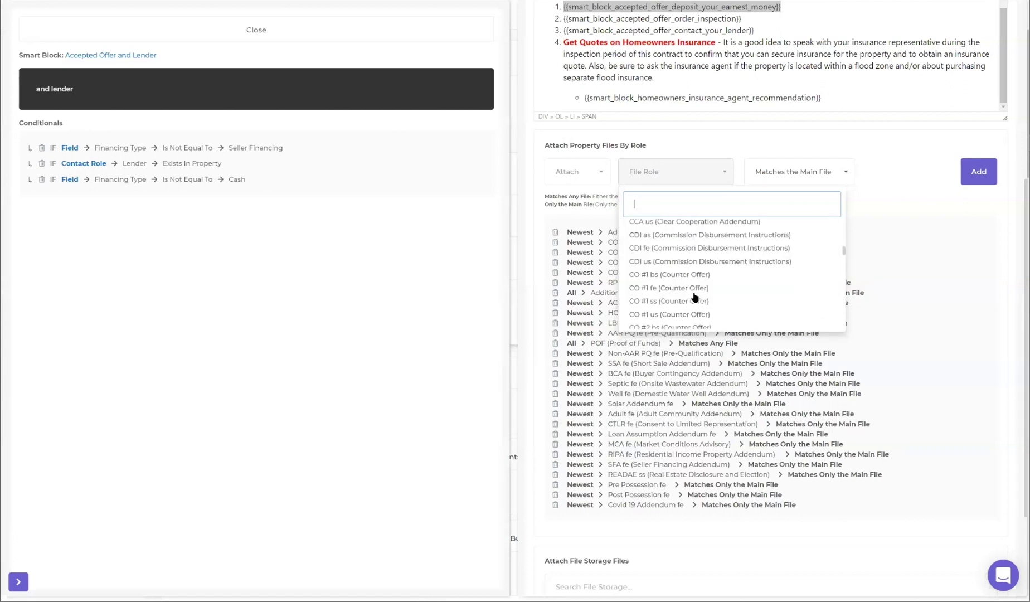
# - Leave the file role list, check the Matches the Main File and Matches Any File options, and review the attached property files
pyautogui.scroll(15, 694, 297)
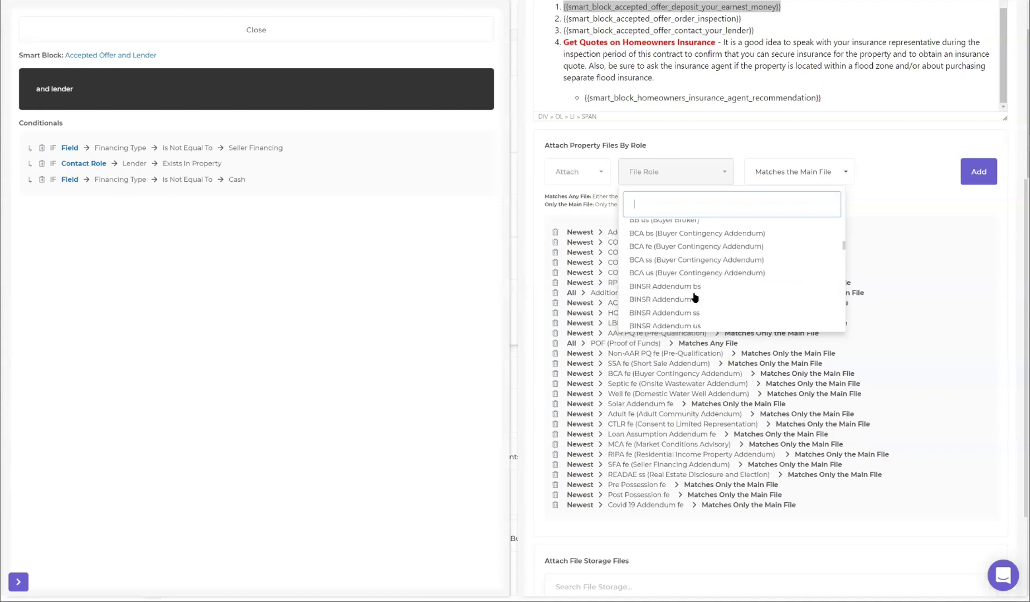
pyautogui.click(882, 507)
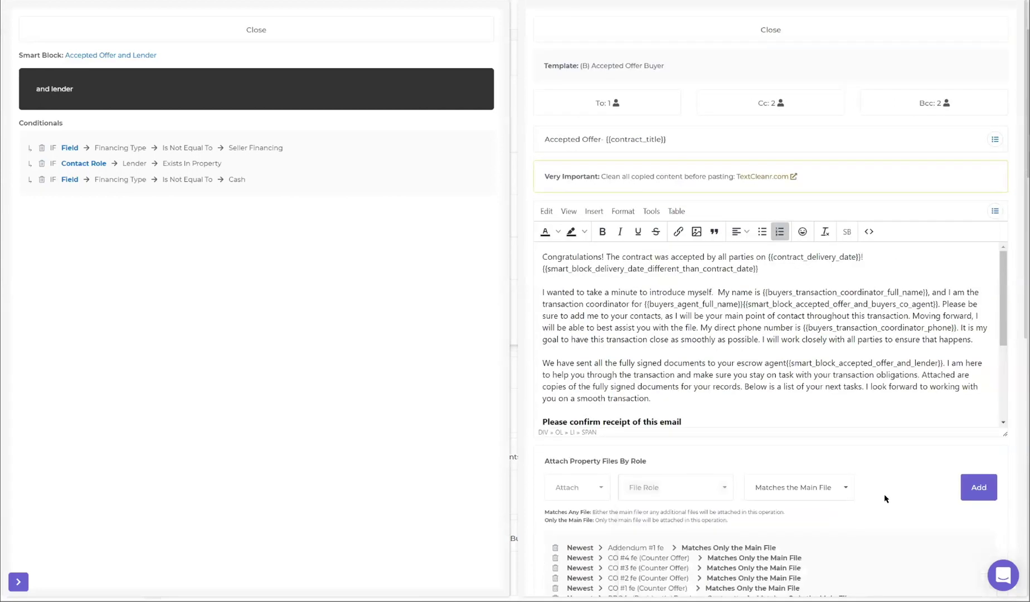
pyautogui.scroll(-2, 878, 480)
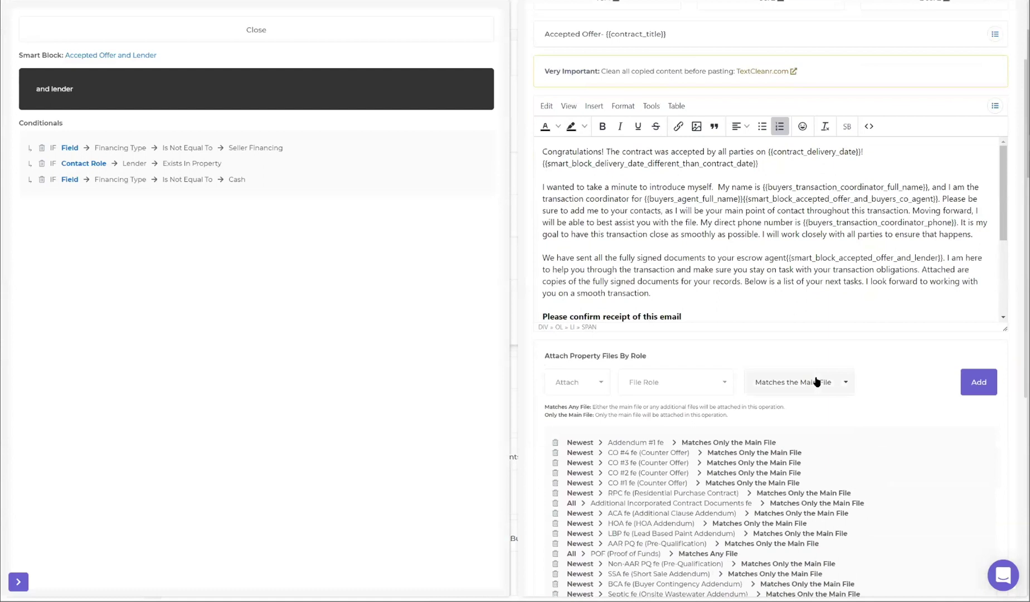
pyautogui.scroll(-2, 882, 385)
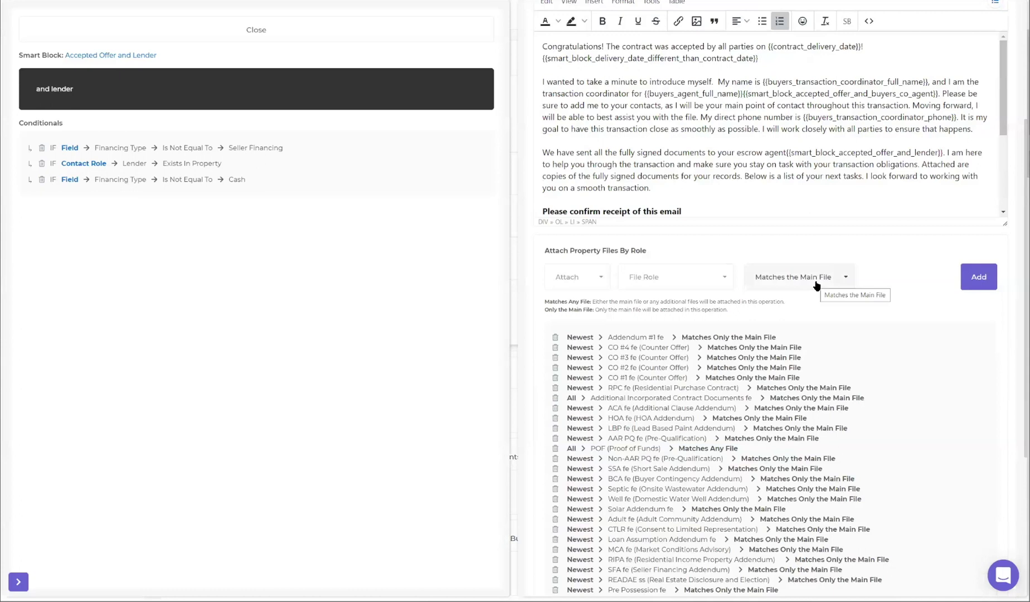
pyautogui.click(816, 283)
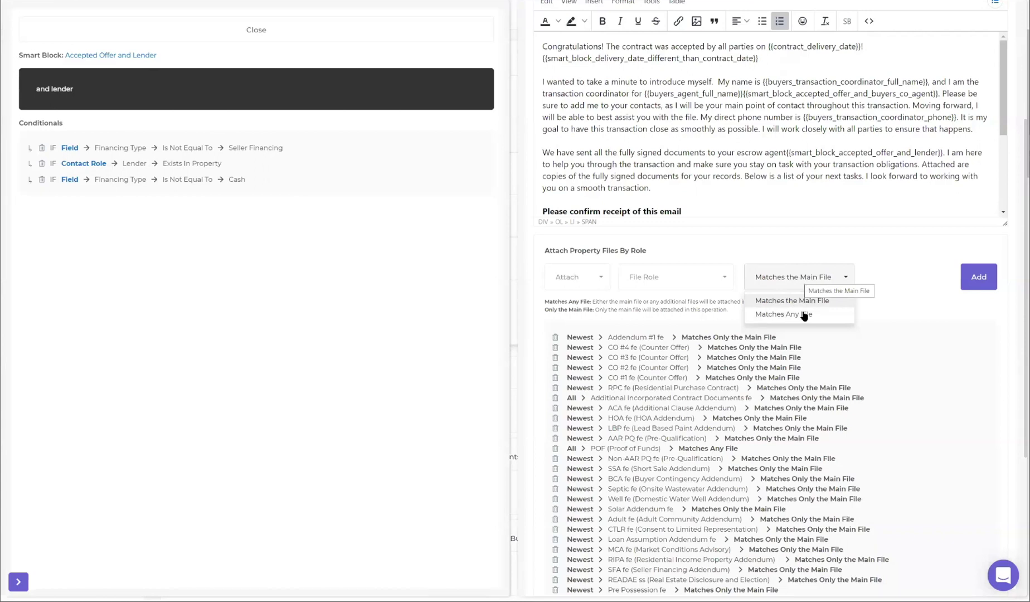
pyautogui.click(881, 305)
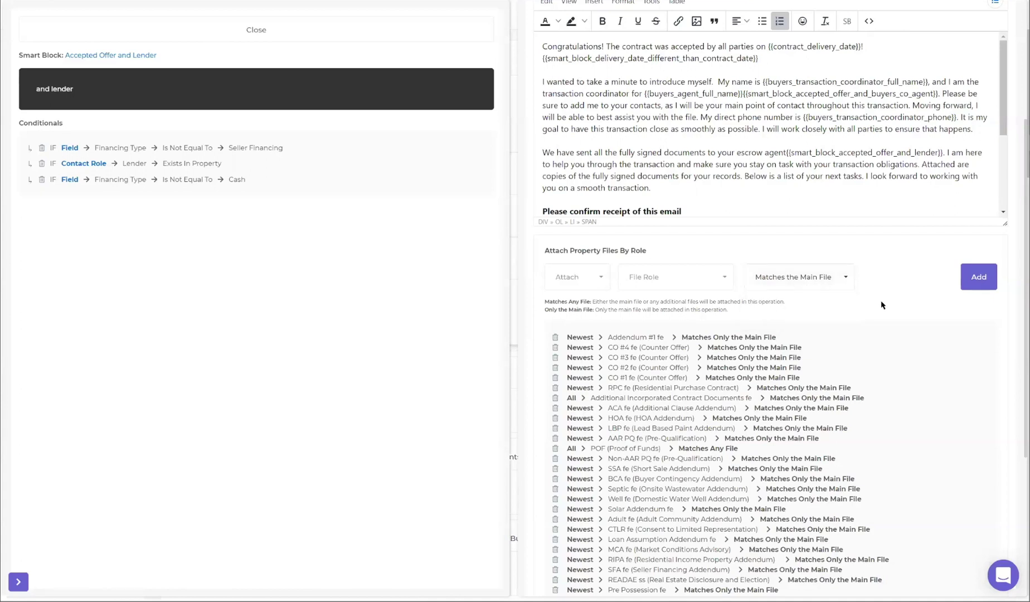
pyautogui.scroll(-1, 758, 296)
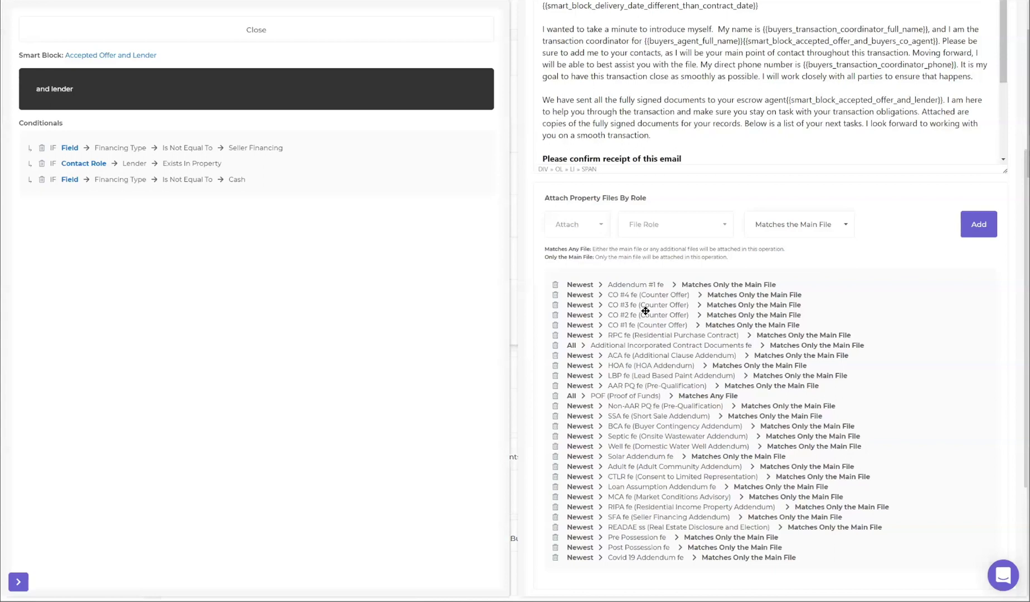
pyautogui.scroll(5, 645, 310)
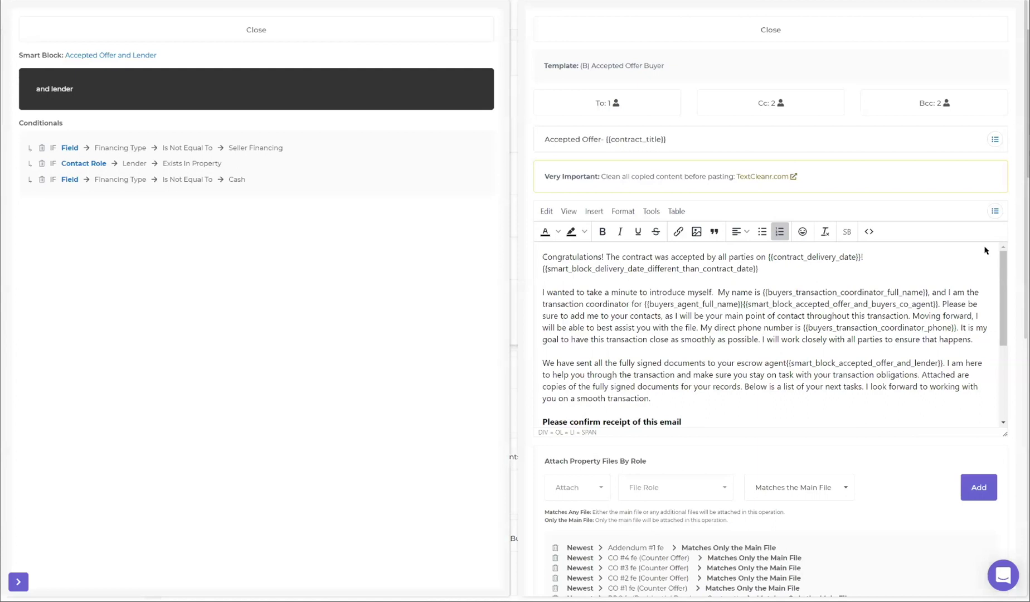
# - Copy the 1031 Exchange Buyer merge field and insert it after "Please confirm receipt of this email" in the message
pyautogui.click(995, 212)
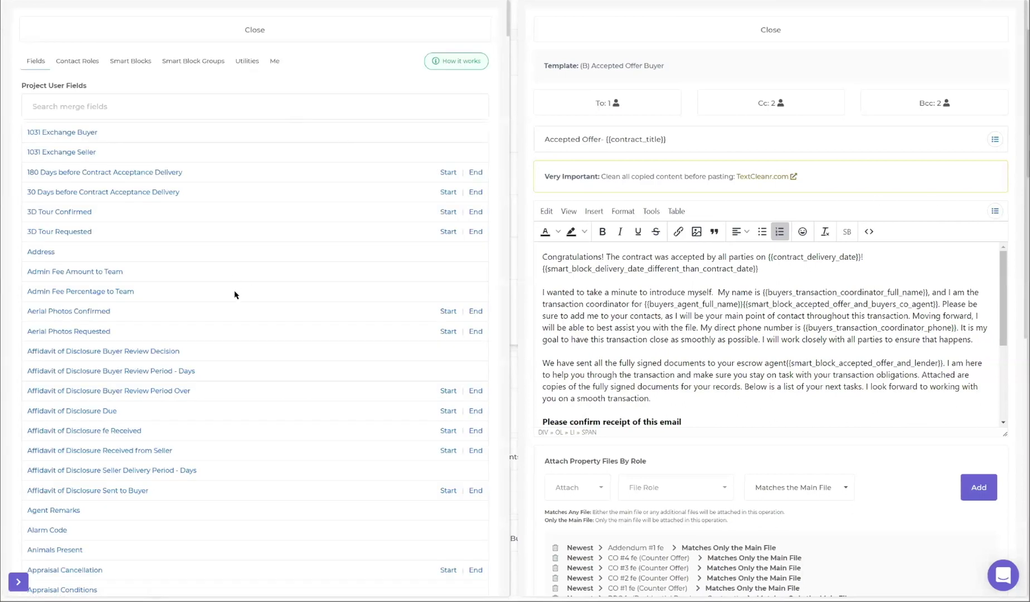
pyautogui.click(72, 136)
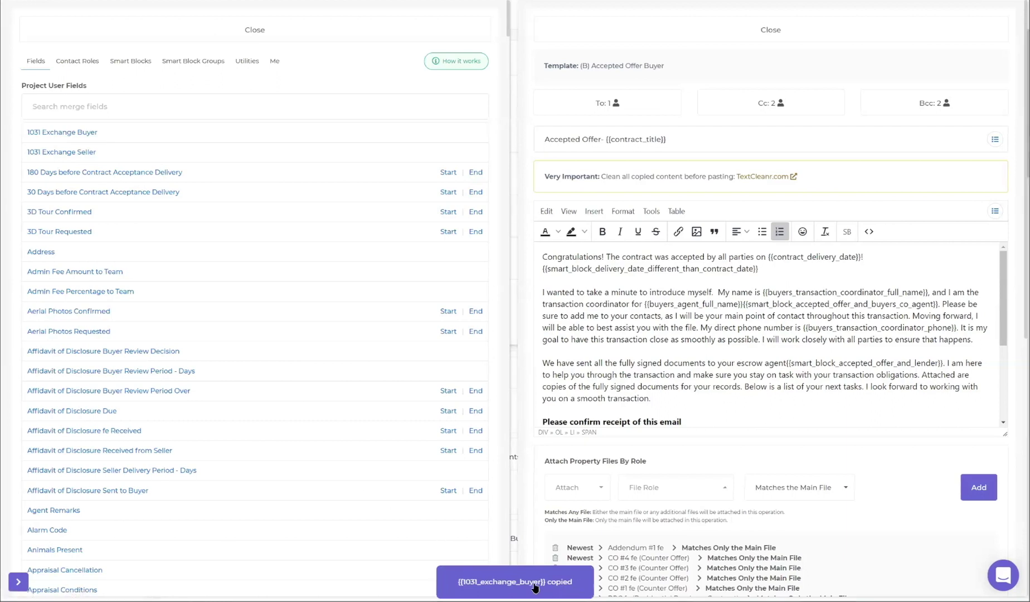
pyautogui.click(700, 417)
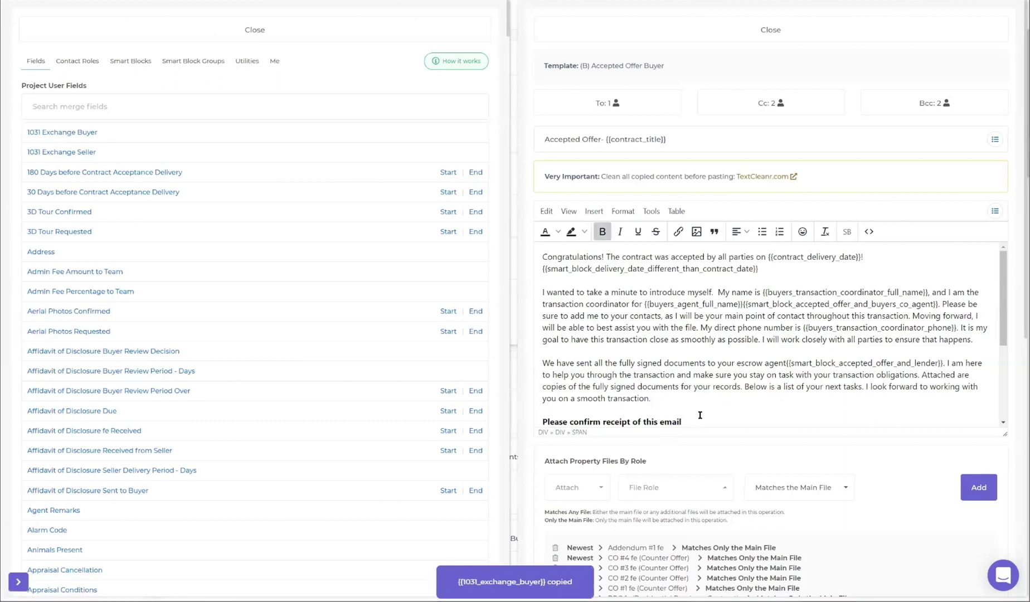
pyautogui.hotkey('ctrl', 'v')
# - Delete the inserted {{1031_exchange_buyer}} merge field from the message, leaving the rest of the line intact
pyautogui.press('BackSpace')
pyautogui.press('BackSpace')
pyautogui.press('BackSpace')
pyautogui.press('BackSpace')
pyautogui.press('BackSpace')
pyautogui.press('BackSpace')
pyautogui.press('BackSpace')
pyautogui.press('BackSpace')
pyautogui.press('BackSpace')
pyautogui.press('BackSpace')
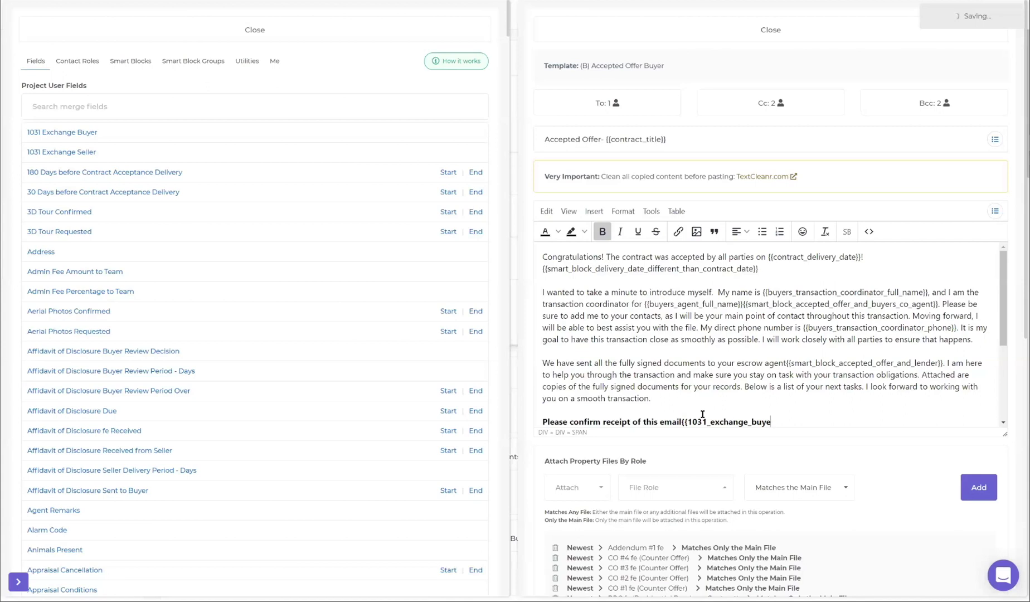
pyautogui.press('BackSpace')
pyautogui.press('BackSpace')
pyautogui.press('BackSpace')
pyautogui.press('BackSpace')
pyautogui.press('BackSpace')
pyautogui.press('BackSpace')
pyautogui.press('BackSpace')
pyautogui.press('BackSpace')
pyautogui.press('BackSpace')
pyautogui.press('BackSpace')
pyautogui.press('BackSpace')
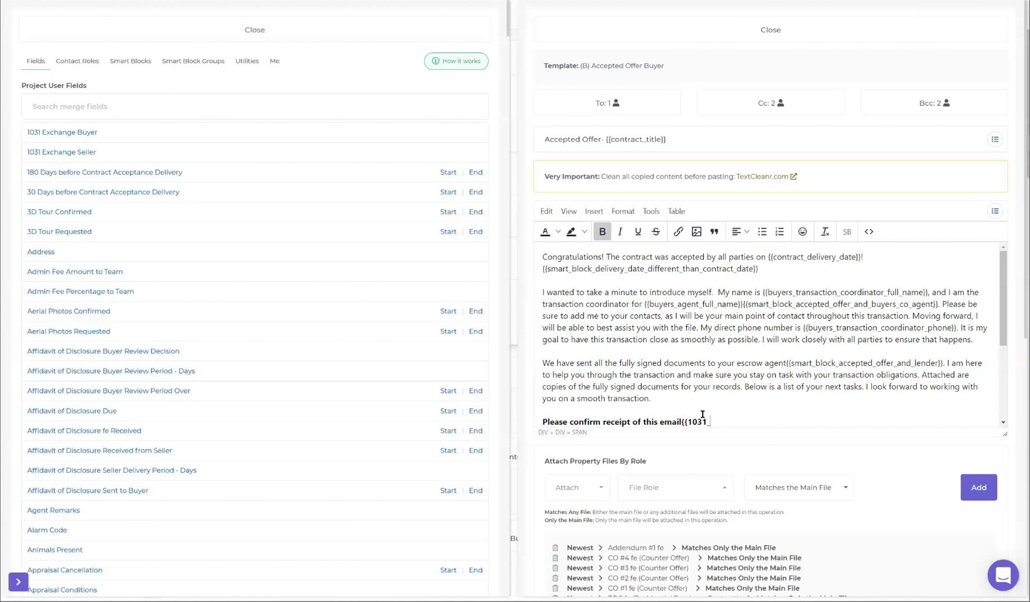
pyautogui.press('BackSpace')
pyautogui.press('BackSpace')
# - Browse the project fields, the 1031 Exchange Facilitator contact fields, the smart blocks and the smart block groups available for merging
pyautogui.scroll(-15, 132, 445)
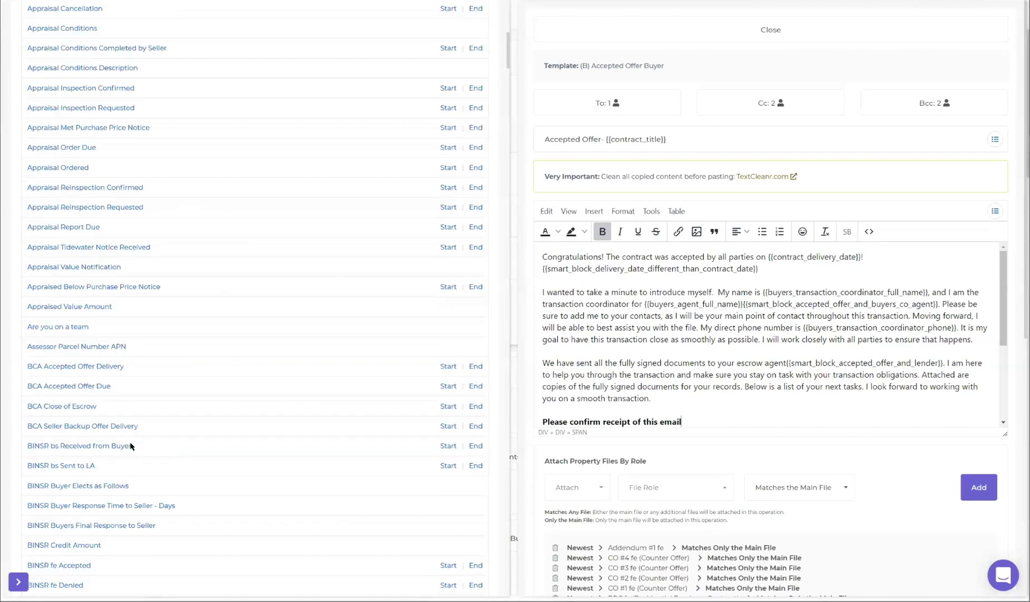
pyautogui.scroll(15, 132, 446)
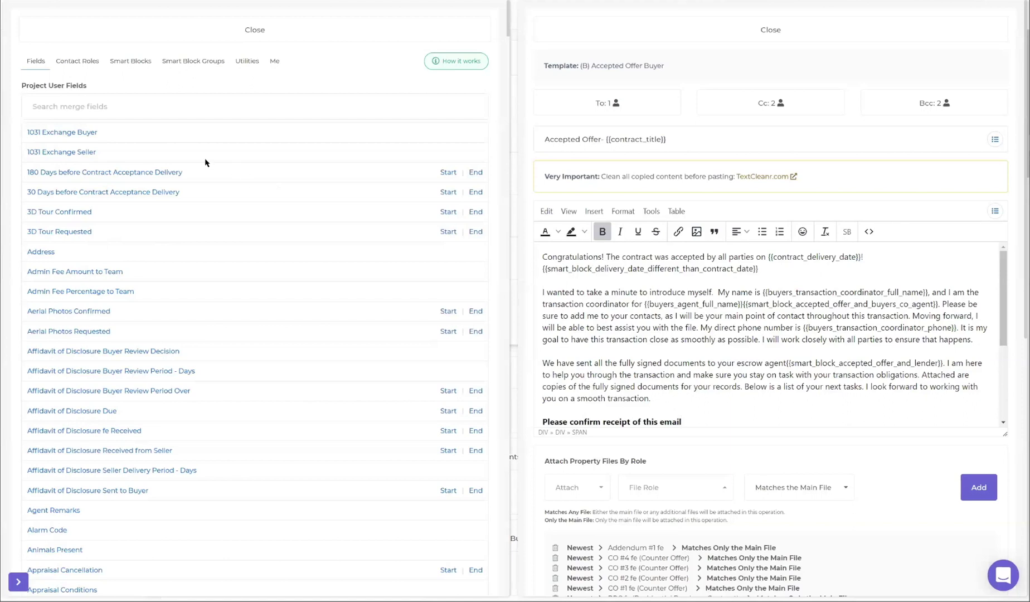
pyautogui.click(69, 63)
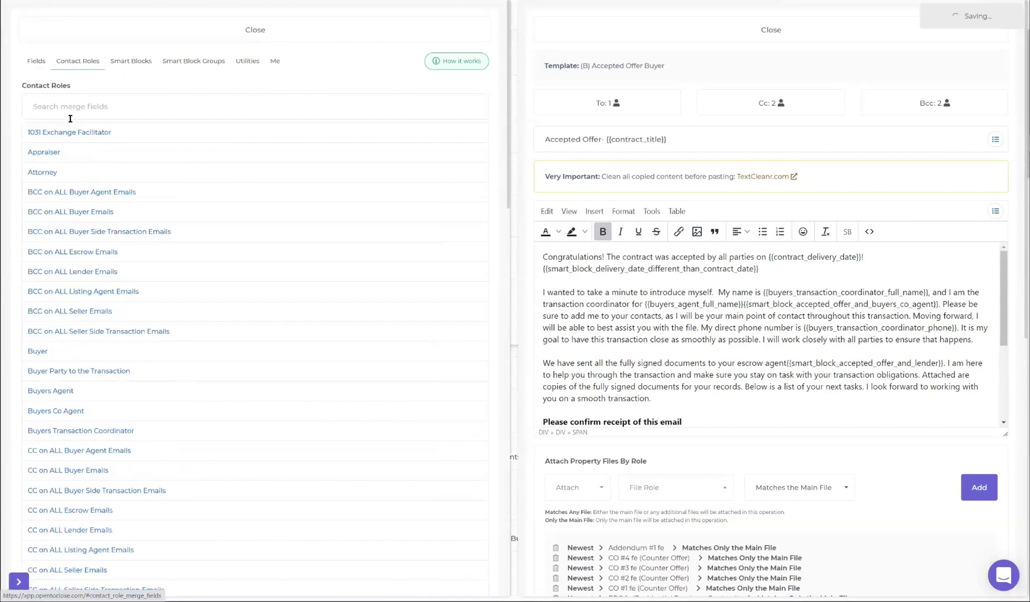
pyautogui.click(67, 134)
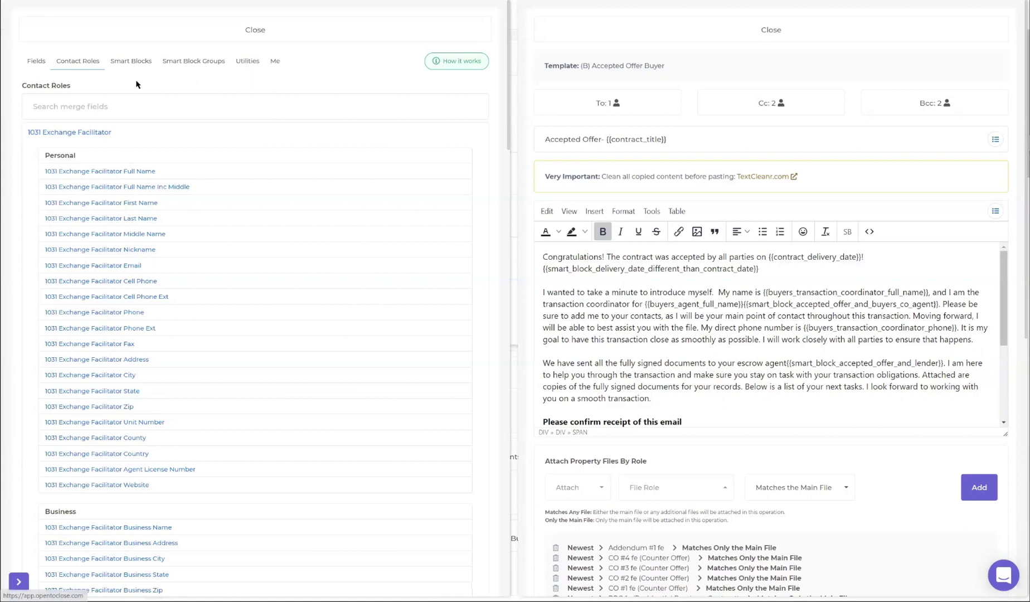
pyautogui.click(133, 63)
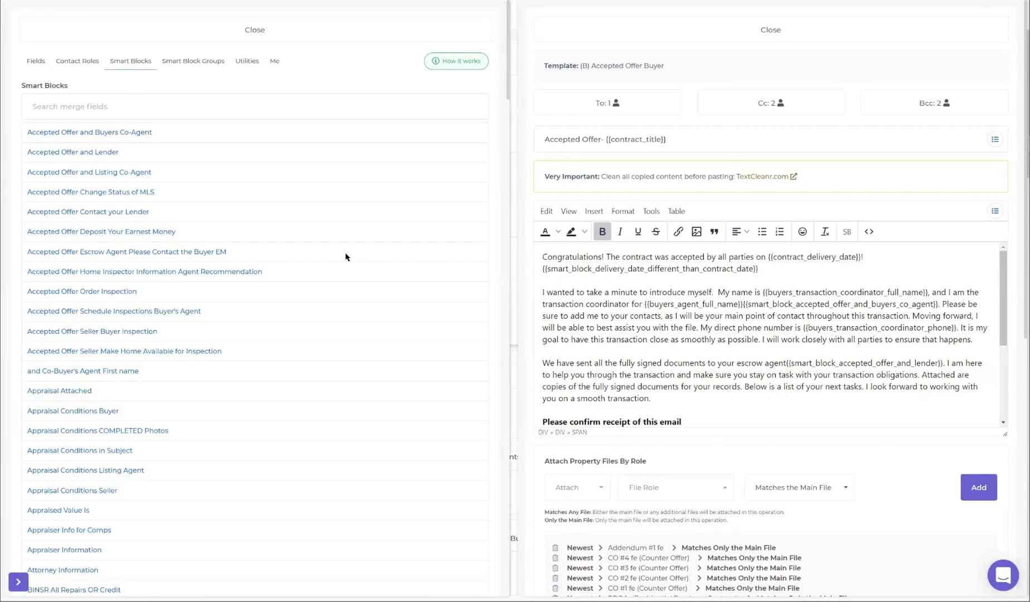
pyautogui.click(126, 134)
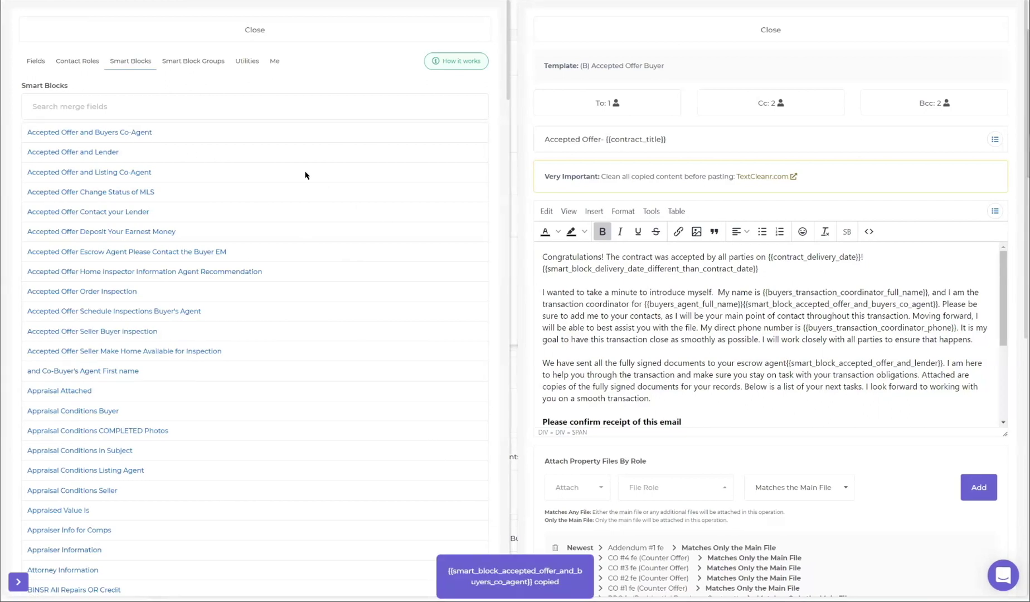
pyautogui.click(197, 65)
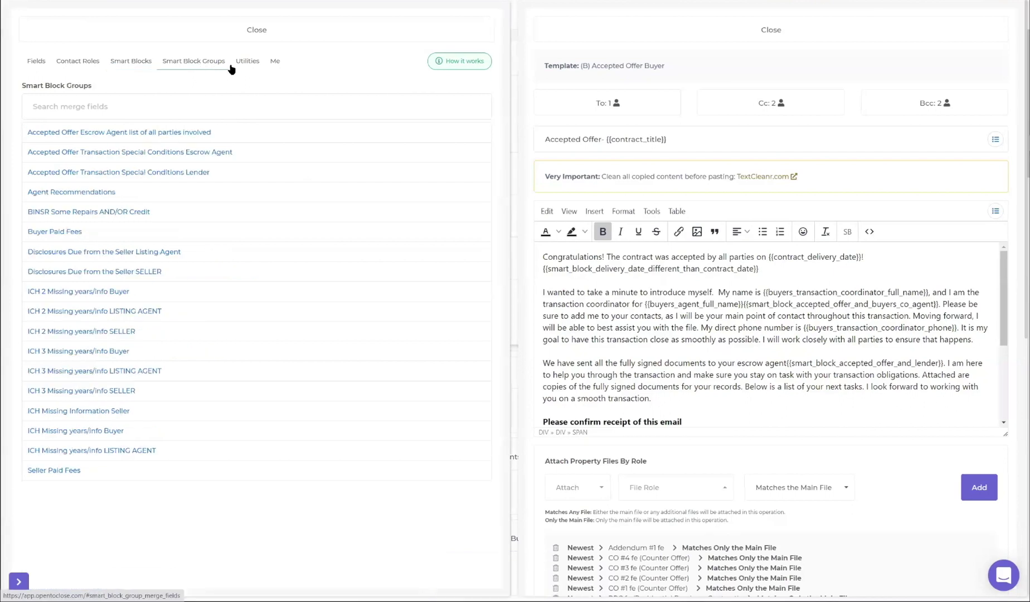
# - Insert the New Line utility tag [BR] on the blank line below the delivery date smart block, and delete it again
pyautogui.click(247, 62)
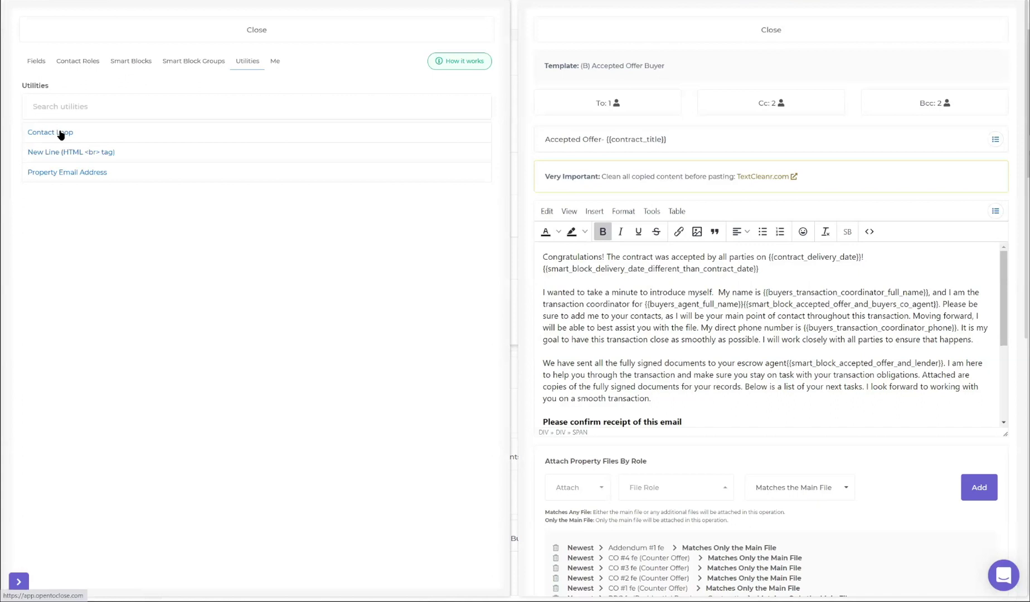
pyautogui.click(81, 152)
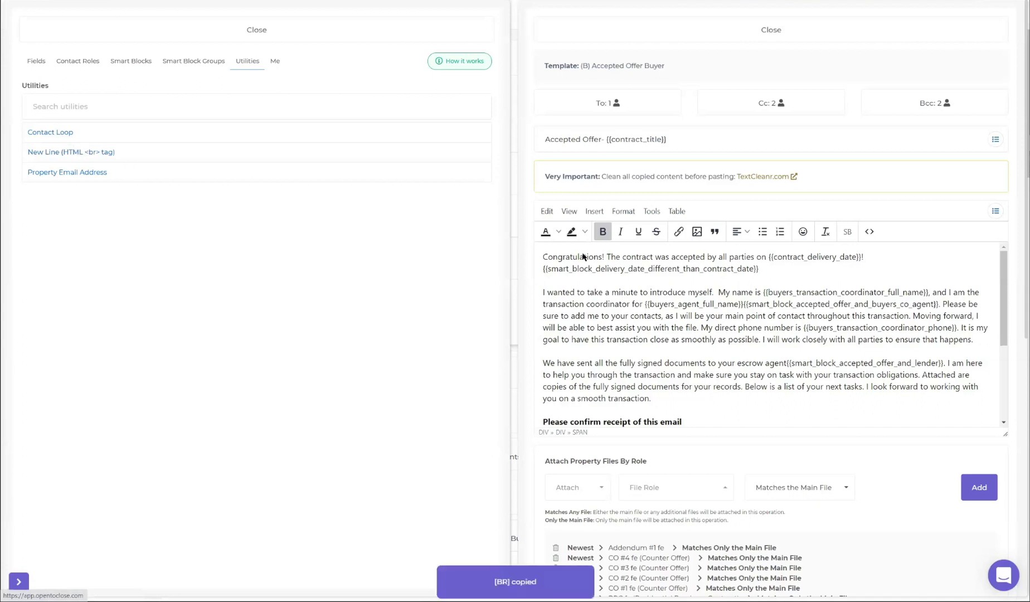
pyautogui.click(783, 269)
pyautogui.click(742, 279)
pyautogui.hotkey('ctrl', 'v')
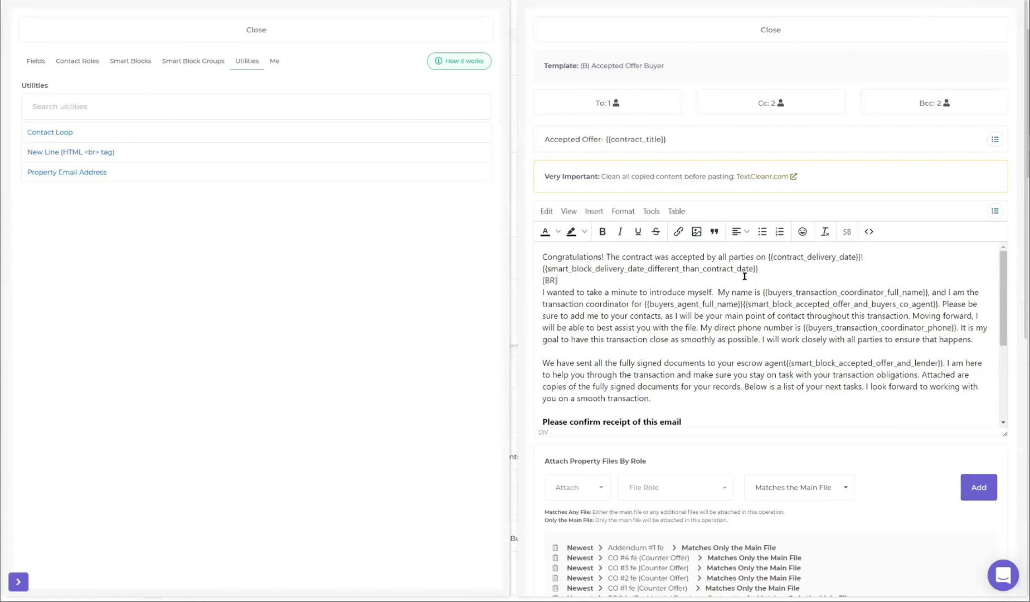
pyautogui.press('BackSpace')
pyautogui.press('BackSpace')
pyautogui.press('BackSpace')
# - Look over the Me merge fields for the sender's own contact details
pyautogui.click(275, 66)
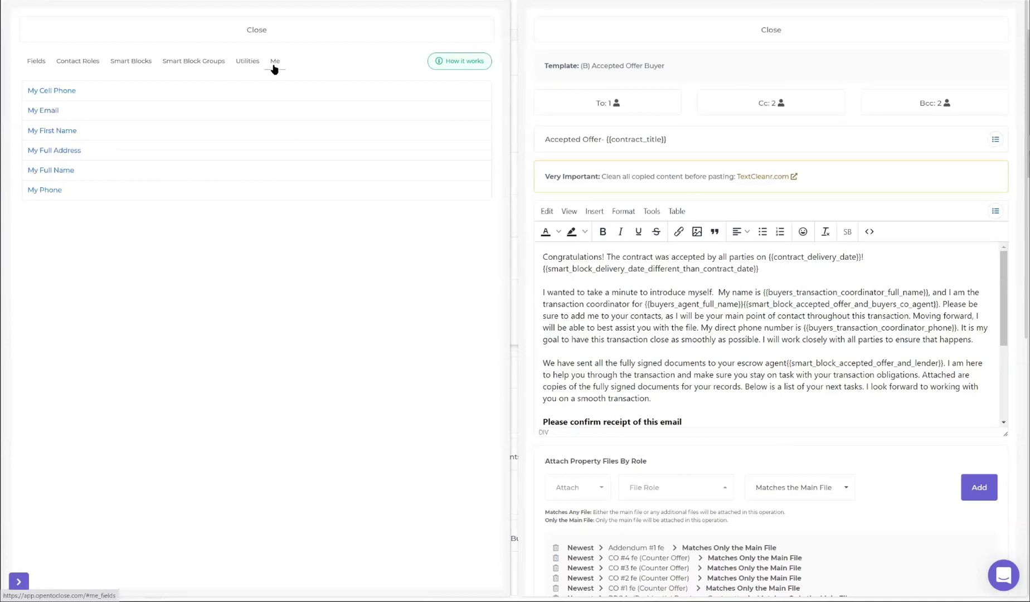
pyautogui.click(252, 64)
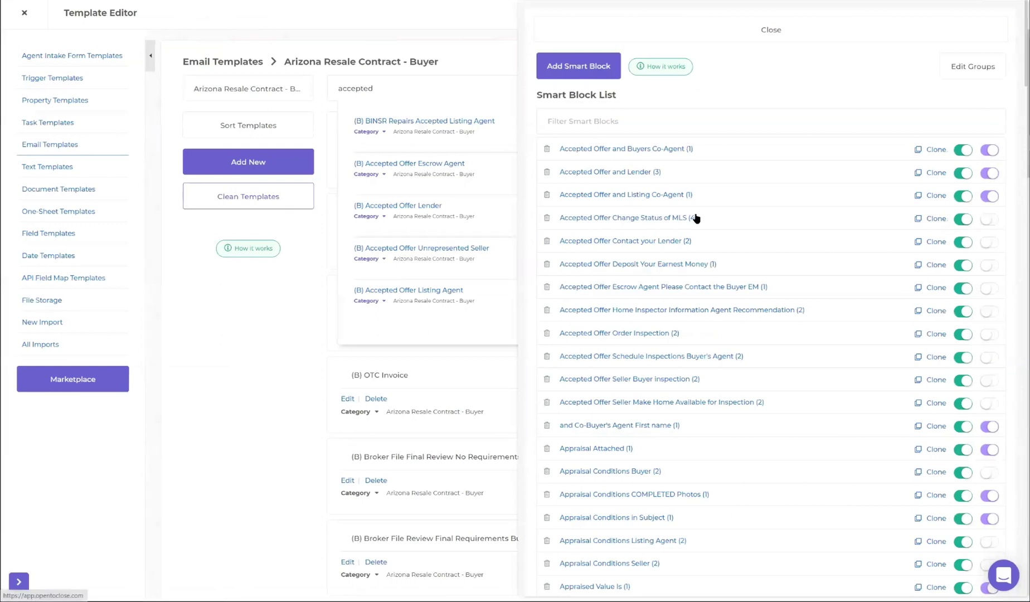
# - Examine the message and condition of the Accepted Offer and Buyers Co-Agent smart block and return to the smart block list
pyautogui.click(648, 150)
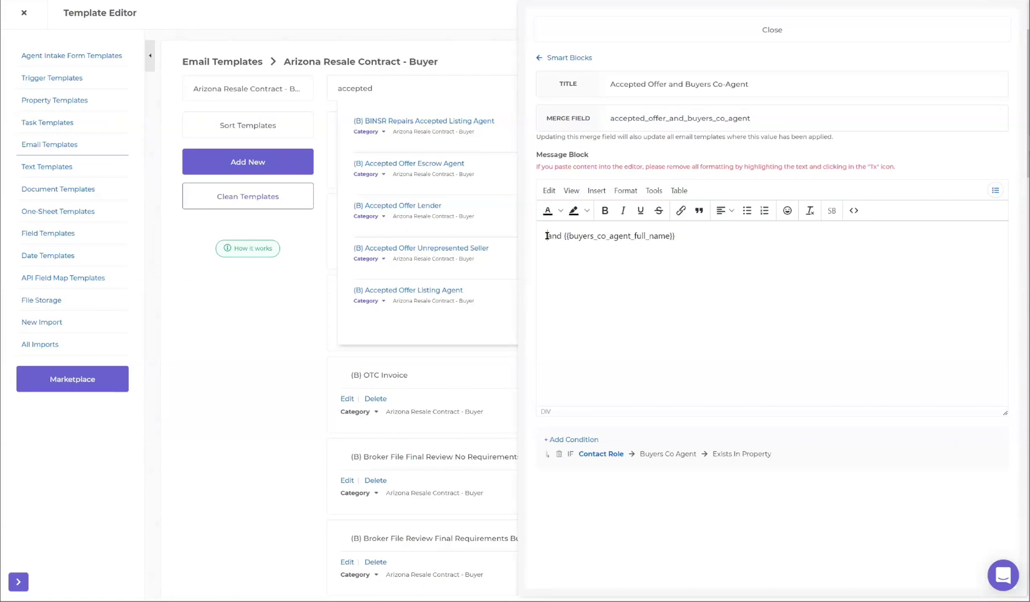
pyautogui.click(674, 236)
pyautogui.click(582, 59)
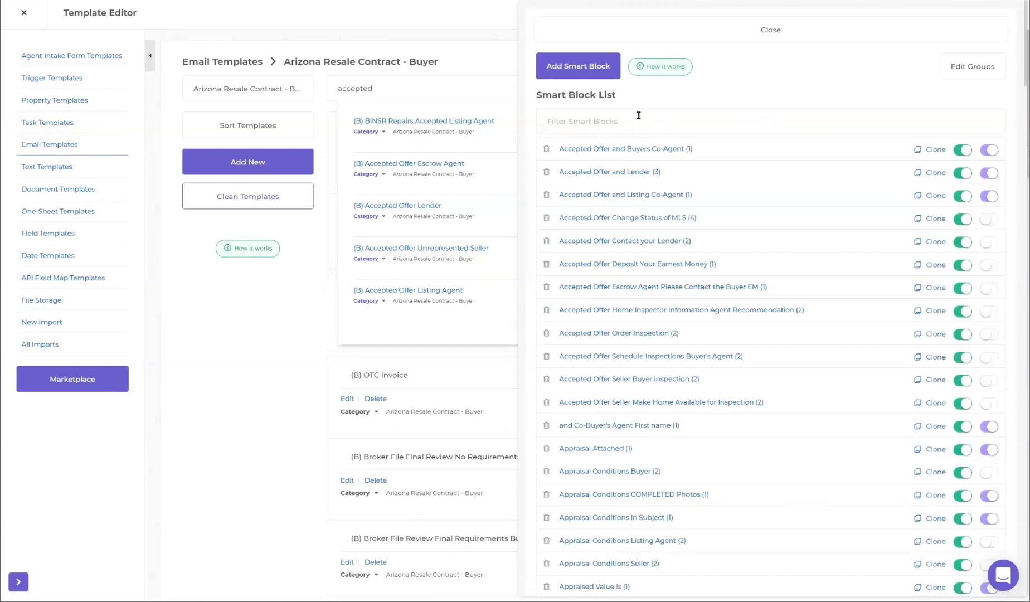
# - Filter the smart blocks by "inform" and open the Appraiser Information smart block
pyautogui.click(641, 118)
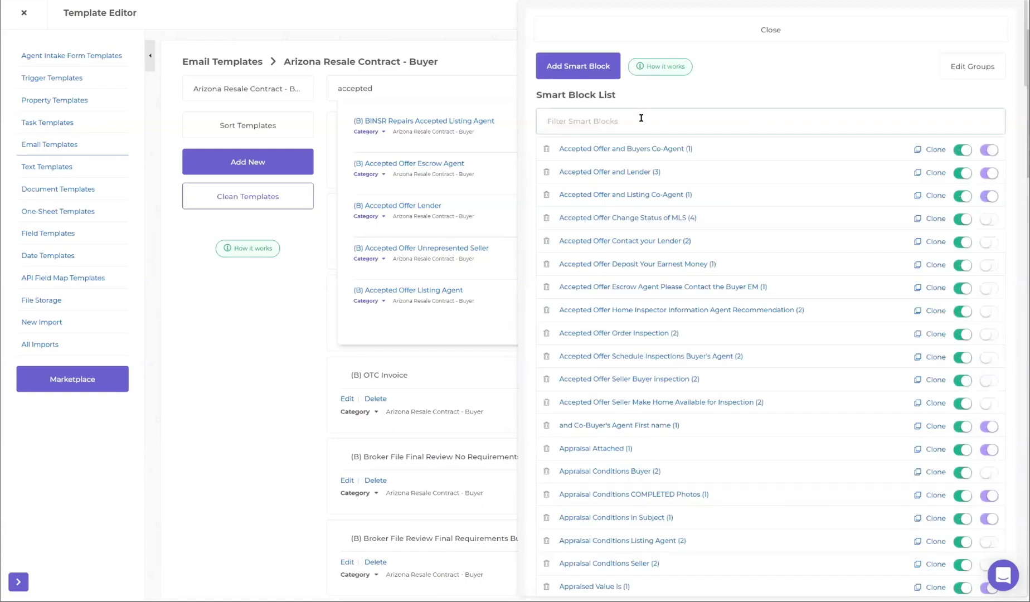
pyautogui.write('inform')
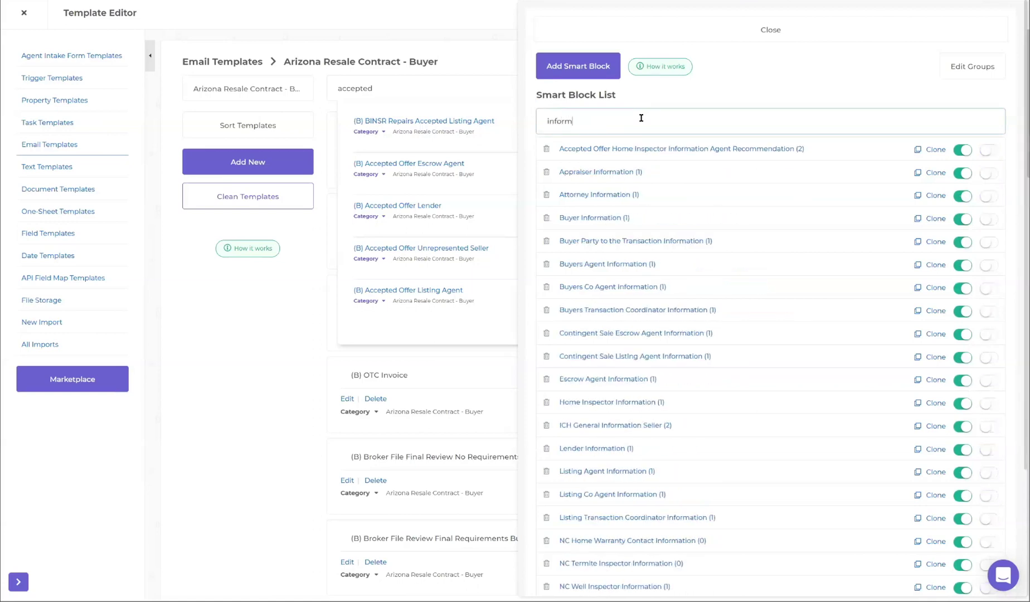
pyautogui.click(621, 173)
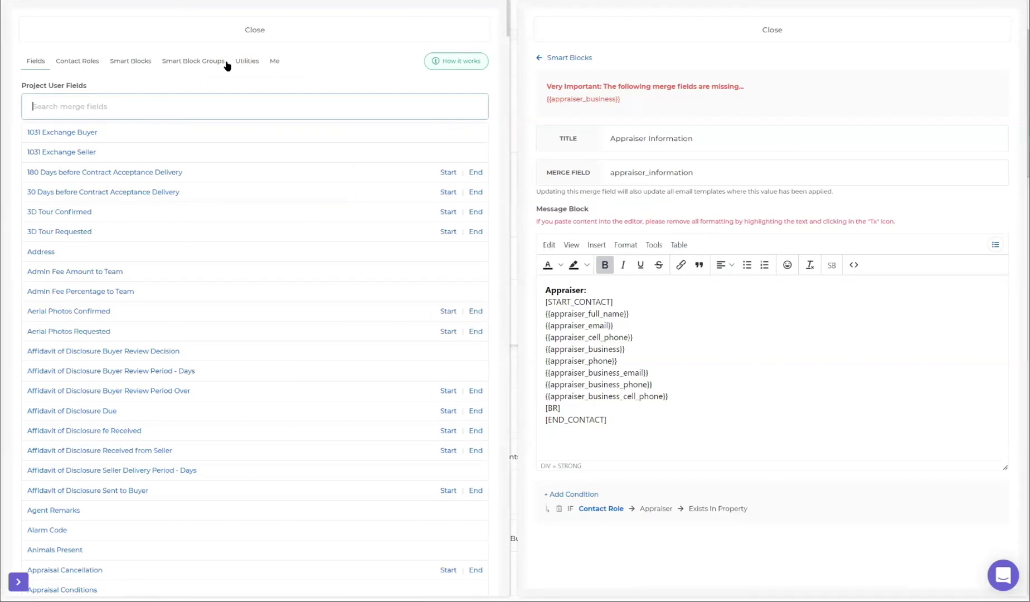
# - Copy the Contact Loop utility and insert its [START_CONTACT][END_CONTACT] tags below the existing appraiser contact loop
pyautogui.click(248, 62)
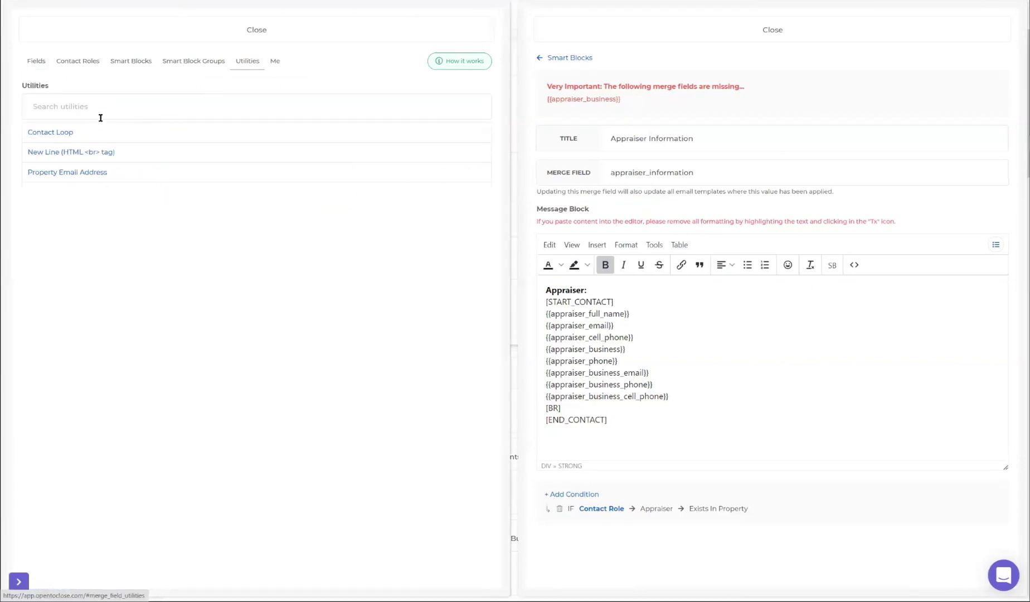
pyautogui.click(64, 132)
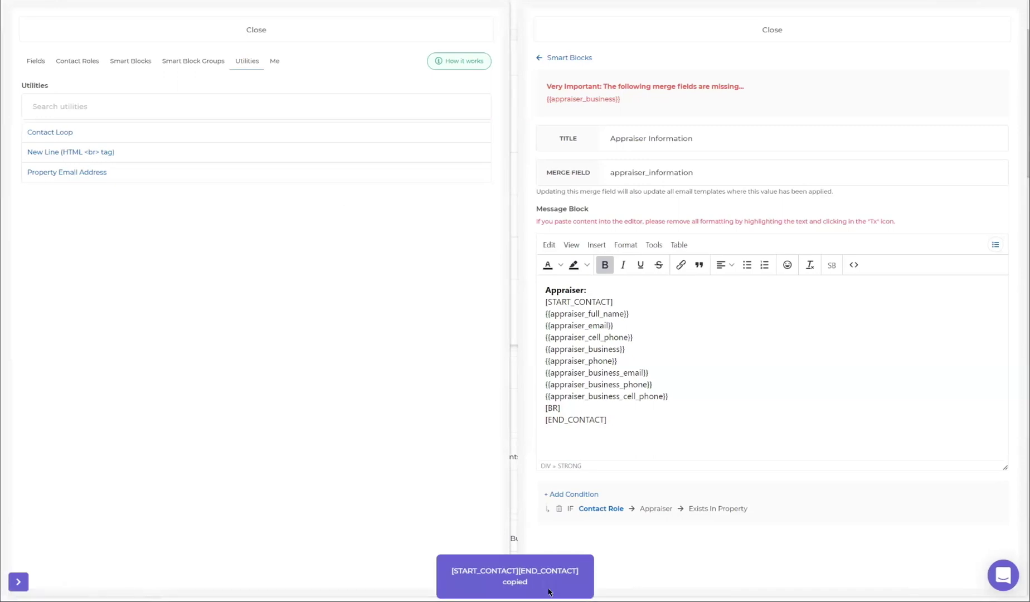
pyautogui.click(613, 439)
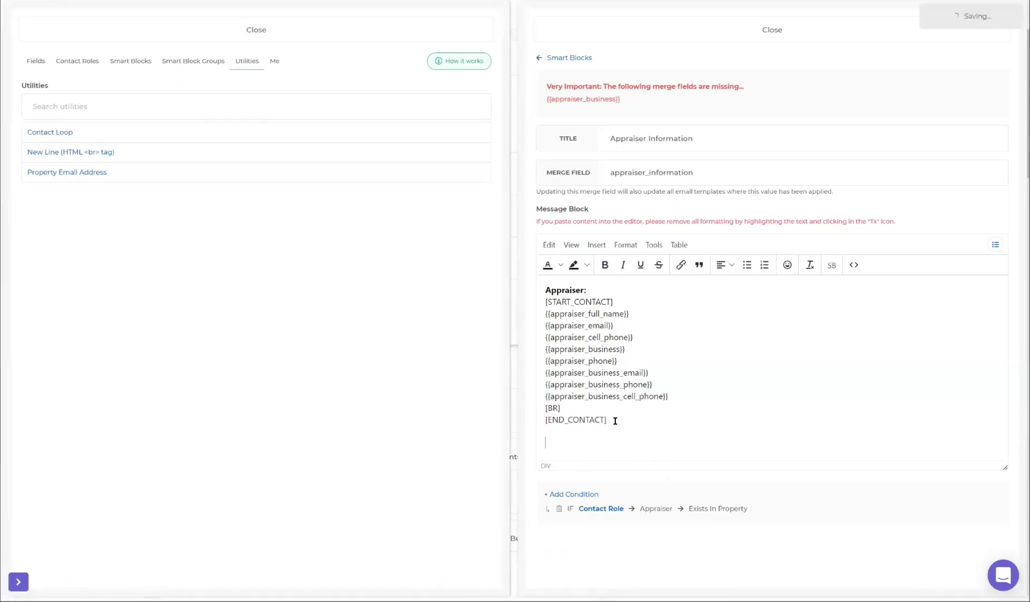
pyautogui.hotkey('ctrl', 'v')
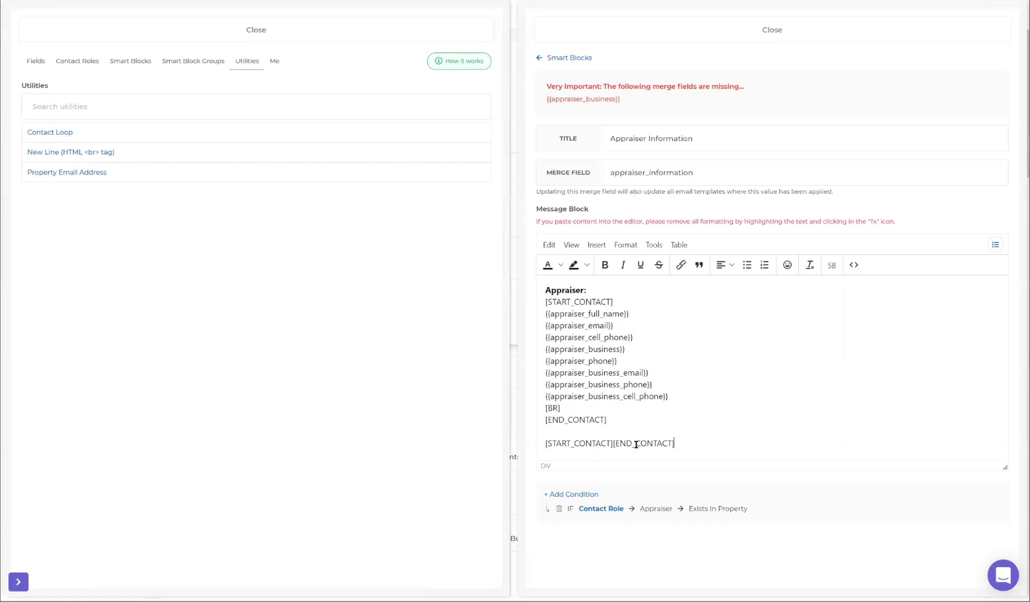
# - Remove the extra [START_CONTACT][END_CONTACT] tags from the end of the Appraiser Information message, keeping the original appraiser contact loop
pyautogui.click(587, 289)
pyautogui.press('BackSpace')
pyautogui.moveTo(677, 443); pyautogui.dragTo(553, 438)
pyautogui.press('BackSpace')
pyautogui.press('BackSpace')
pyautogui.press('BackSpace')
pyautogui.press('BackSpace')
pyautogui.press('BackSpace')
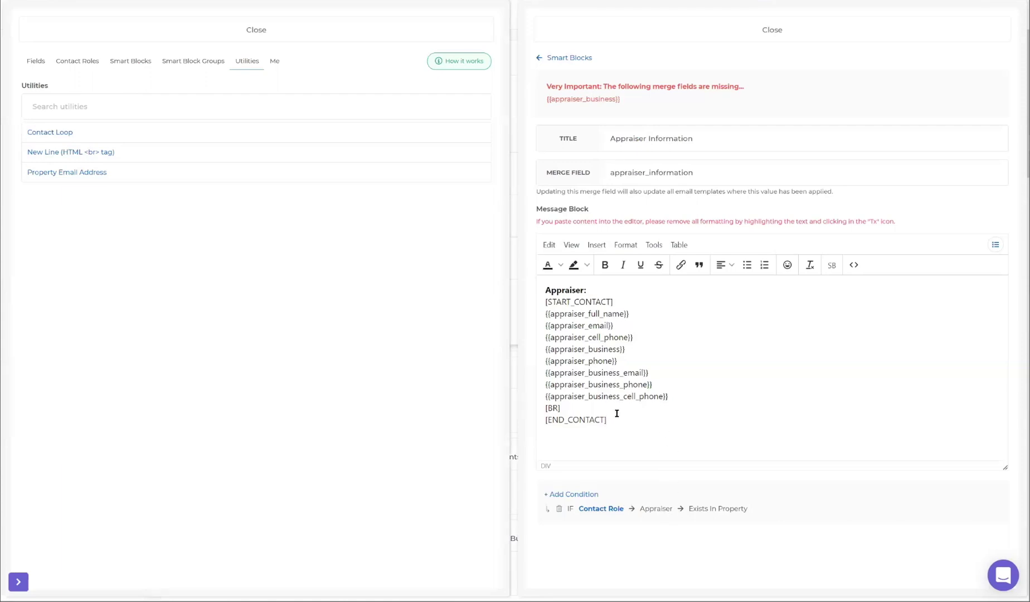
# - Return to the smart block list, filter it by "information" and look through the matching smart blocks
pyautogui.click(571, 58)
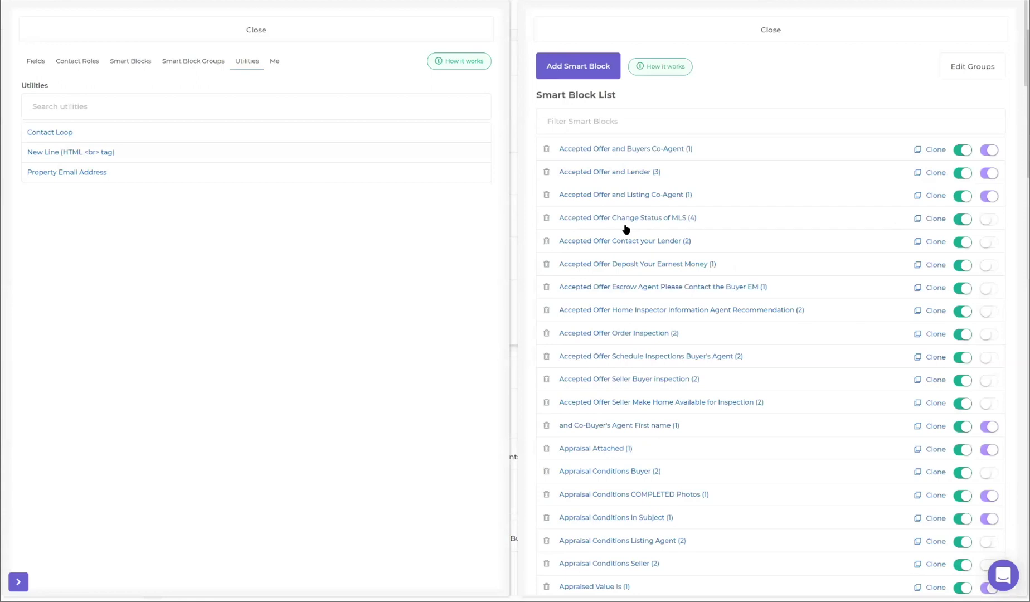
pyautogui.click(625, 121)
pyautogui.write('information')
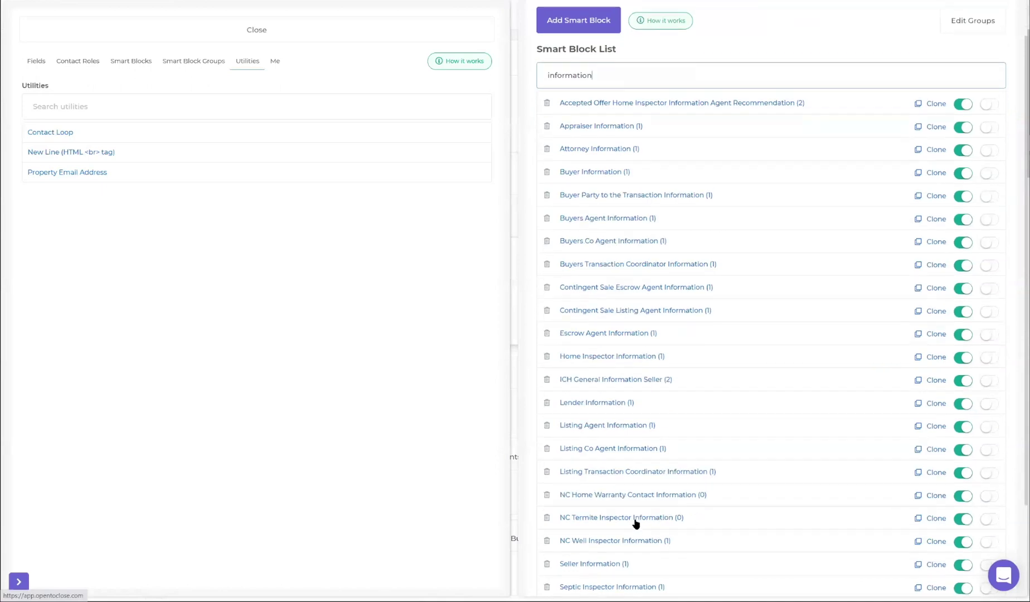
pyautogui.scroll(-1, 634, 525)
pyautogui.scroll(1, 636, 524)
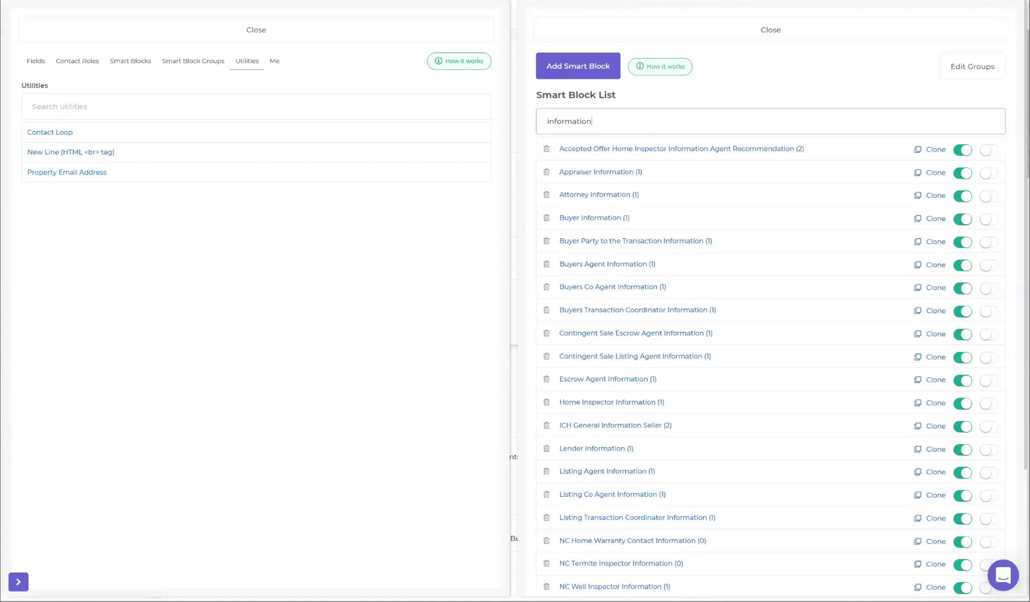
# - Go back to the (B) Accepted Offer Buyer template and highlight its smart_block_accepted_offer_and_buyers_co_agent merge field
pyautogui.press('Escape')
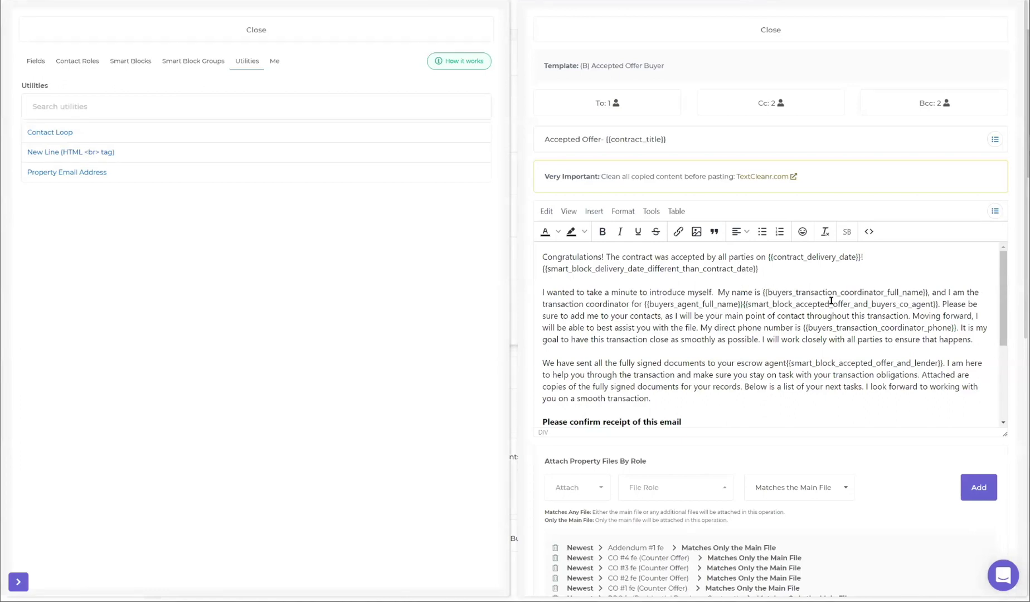
pyautogui.moveTo(759, 305); pyautogui.dragTo(879, 305)
pyautogui.doubleClick(882, 305)
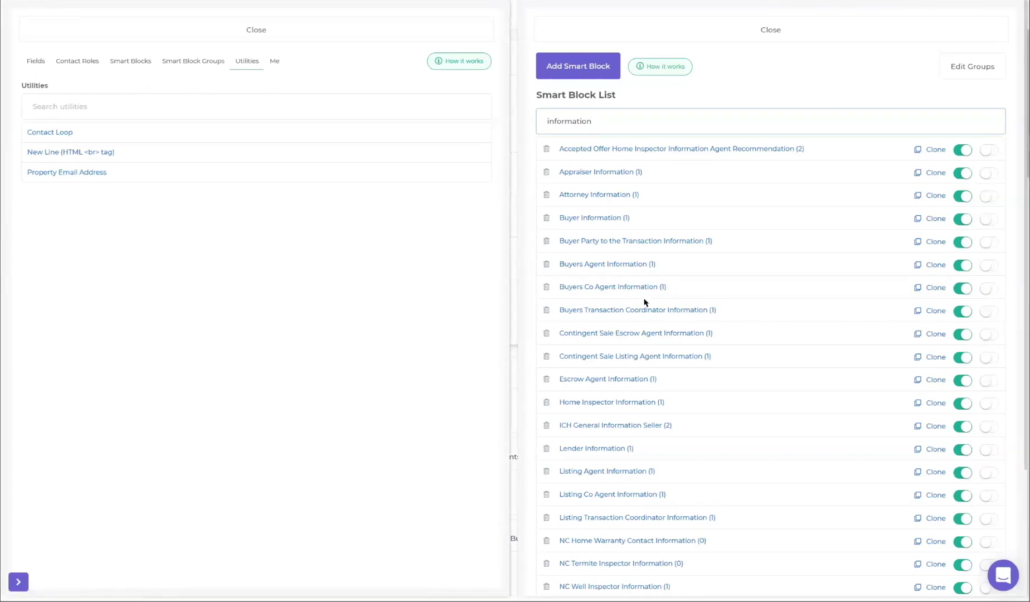
# - Clear the smart block filter and add a smart block titled with the account owner's first name plus "Open to Close", using a matching underscored merge field
pyautogui.moveTo(610, 120); pyautogui.dragTo(543, 122)
pyautogui.press('BackSpace')
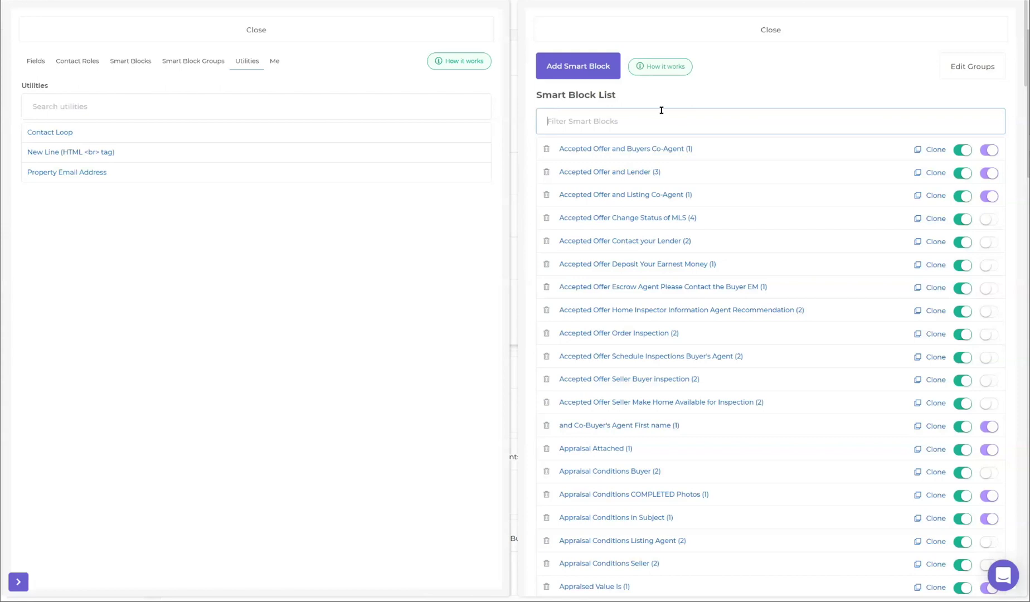
pyautogui.click(579, 72)
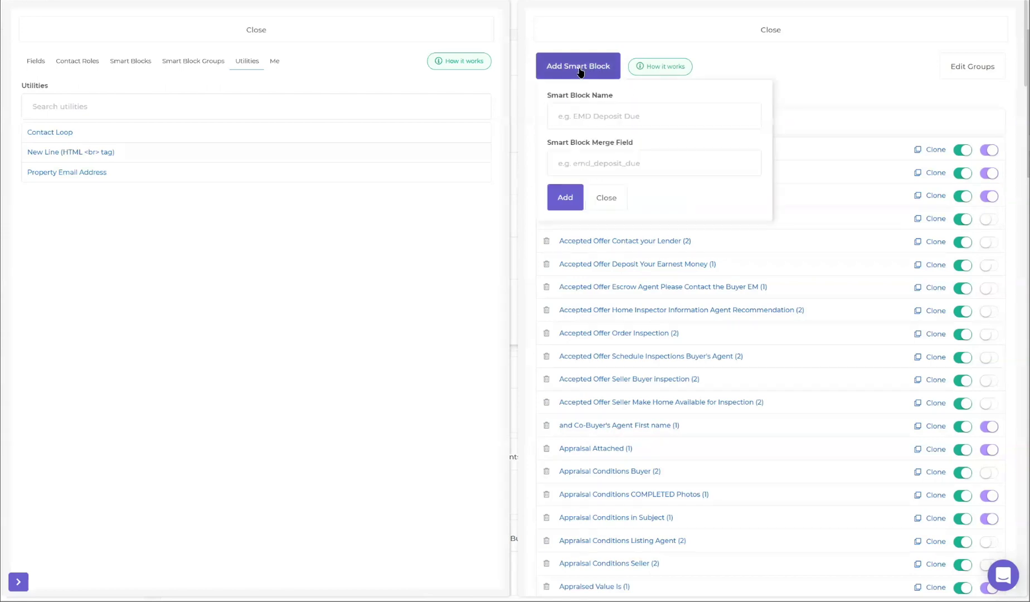
pyautogui.click(583, 117)
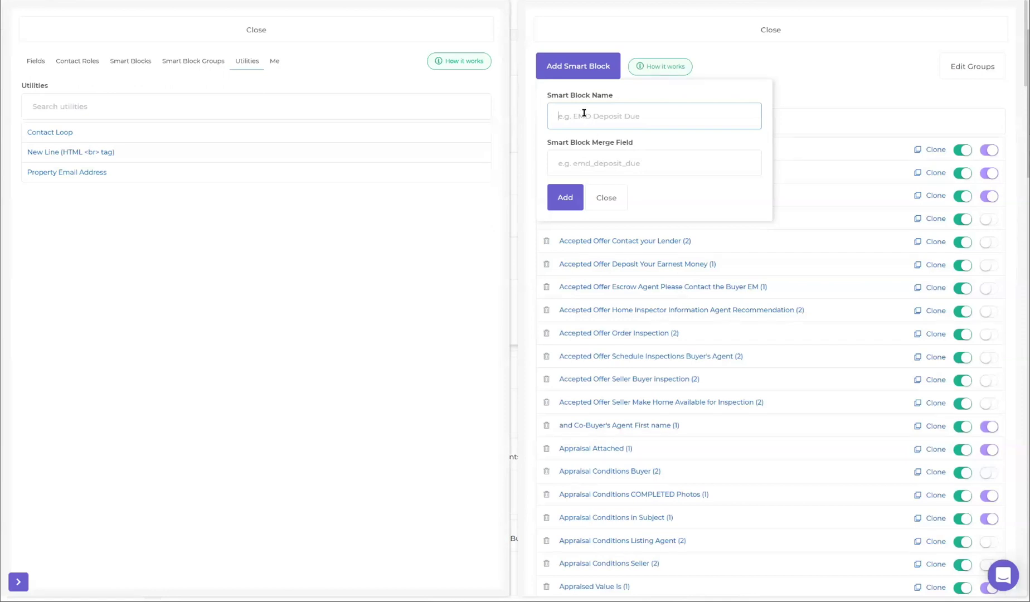
pyautogui.write('Andrew Open to Close')
pyautogui.moveTo(645, 117); pyautogui.dragTo(548, 123)
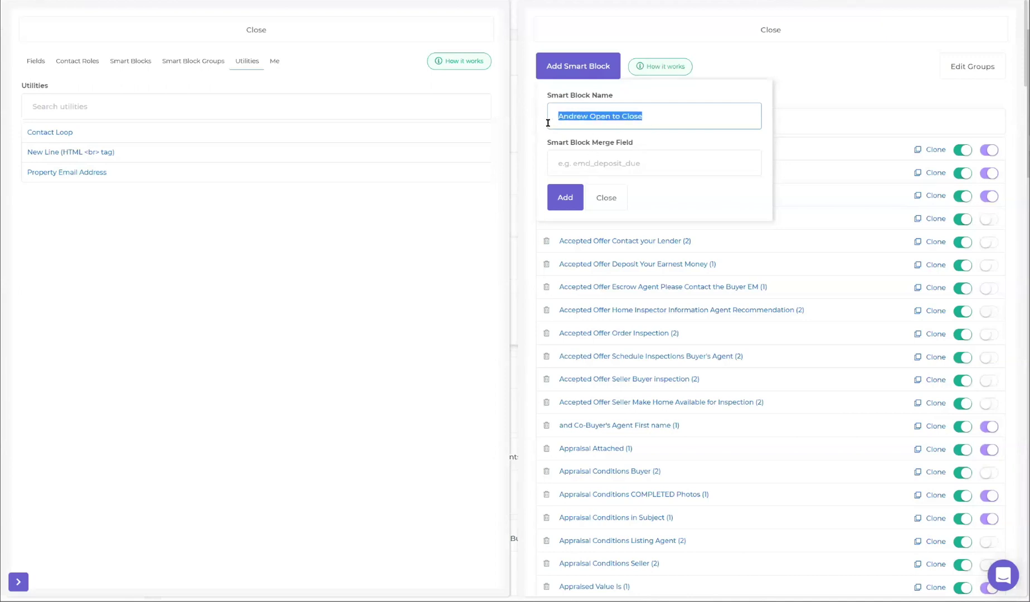
pyautogui.click(584, 165)
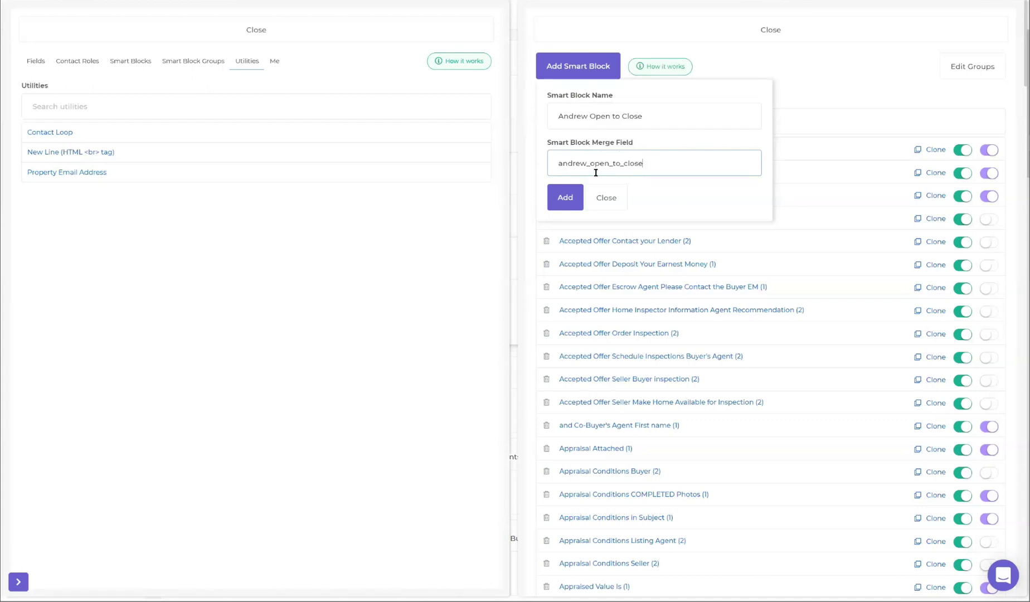
pyautogui.click(565, 196)
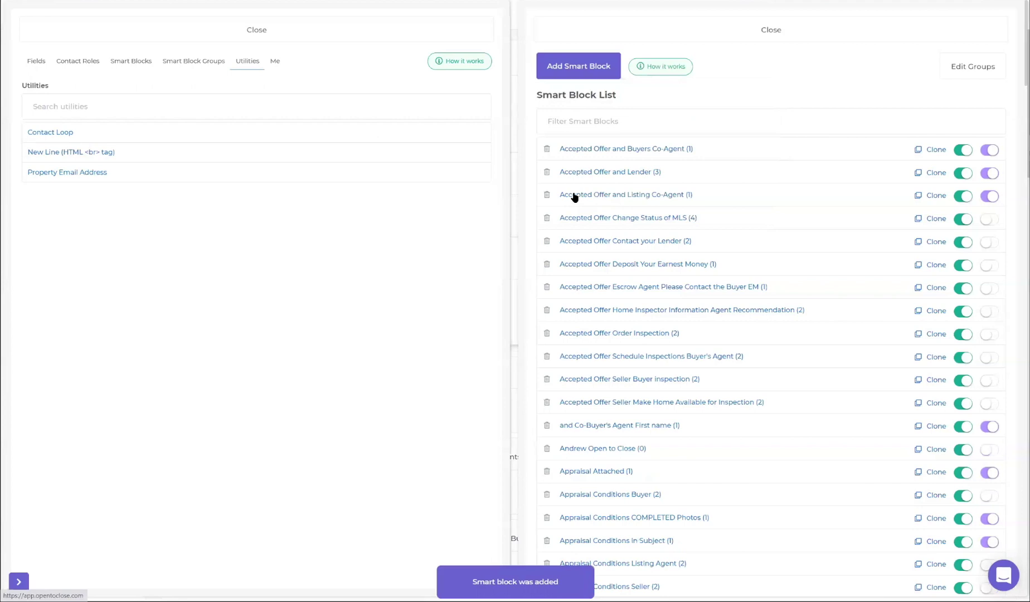
# - View the Accepted Offer and Listing Co-Agent smart block, then close it and the email template to return to the template list
pyautogui.click(572, 196)
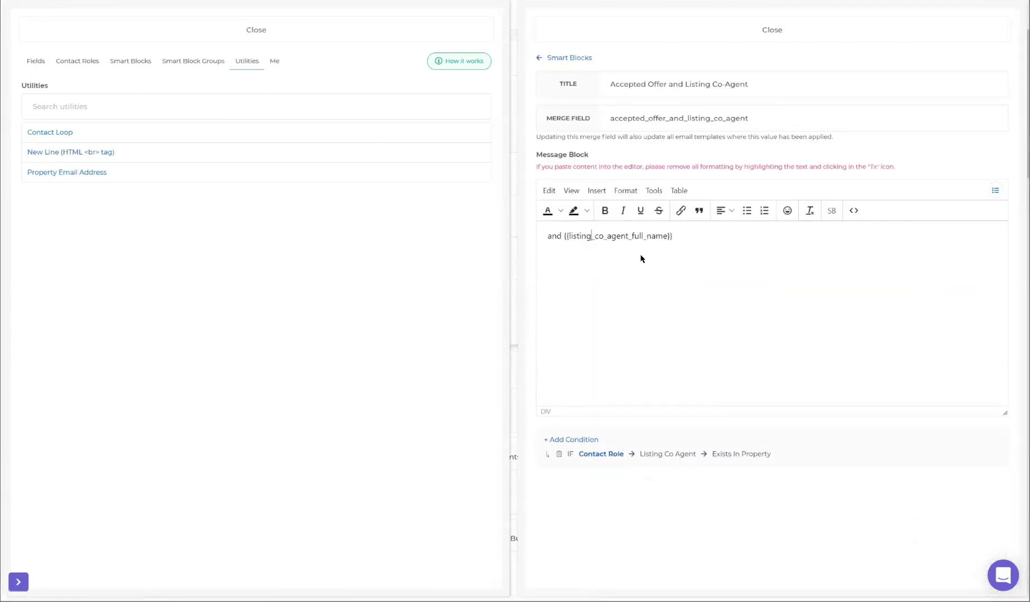
pyautogui.click(637, 30)
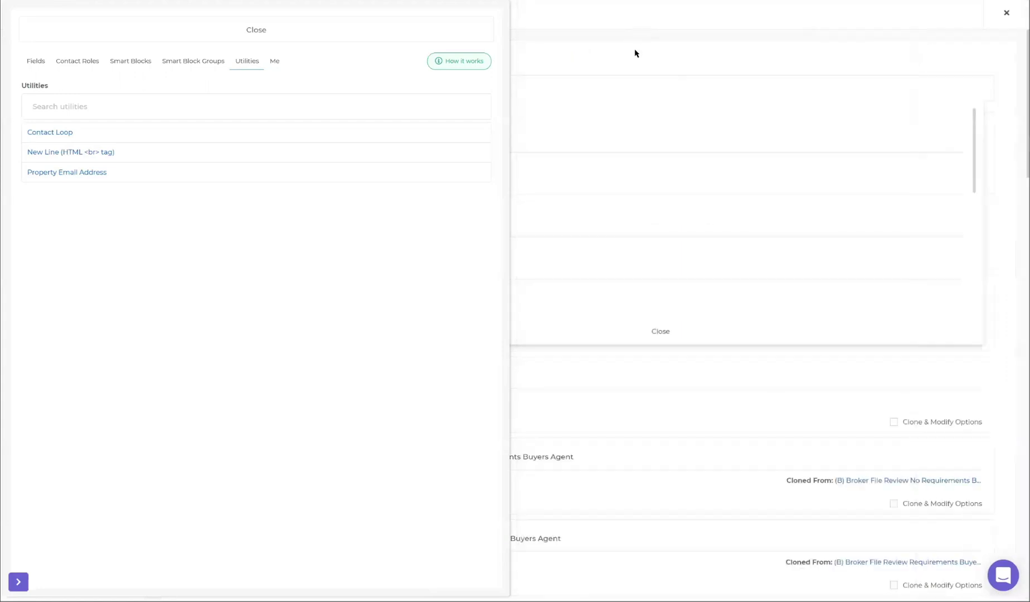
pyautogui.click(368, 33)
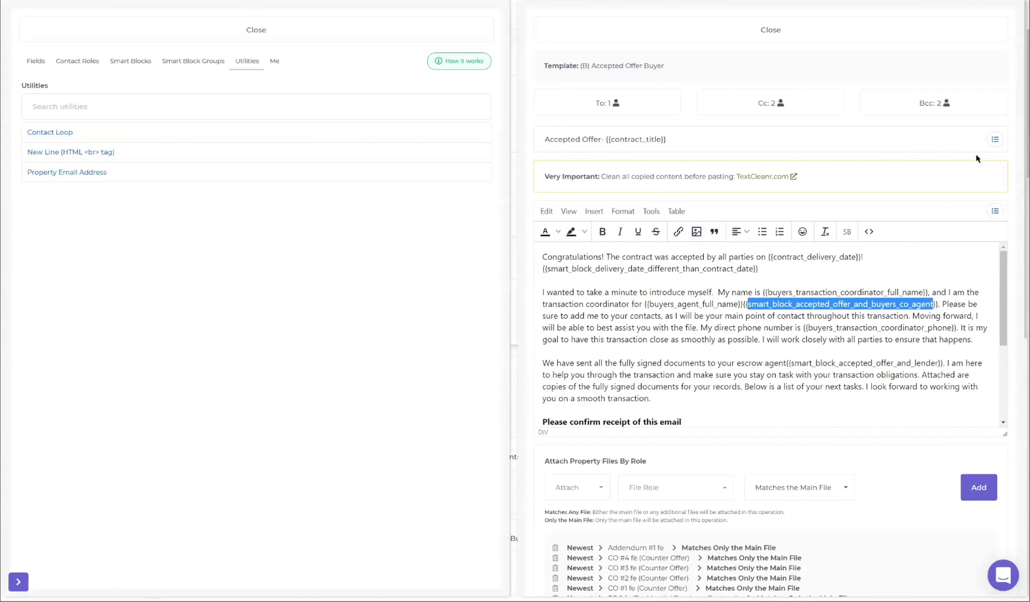
pyautogui.click(778, 33)
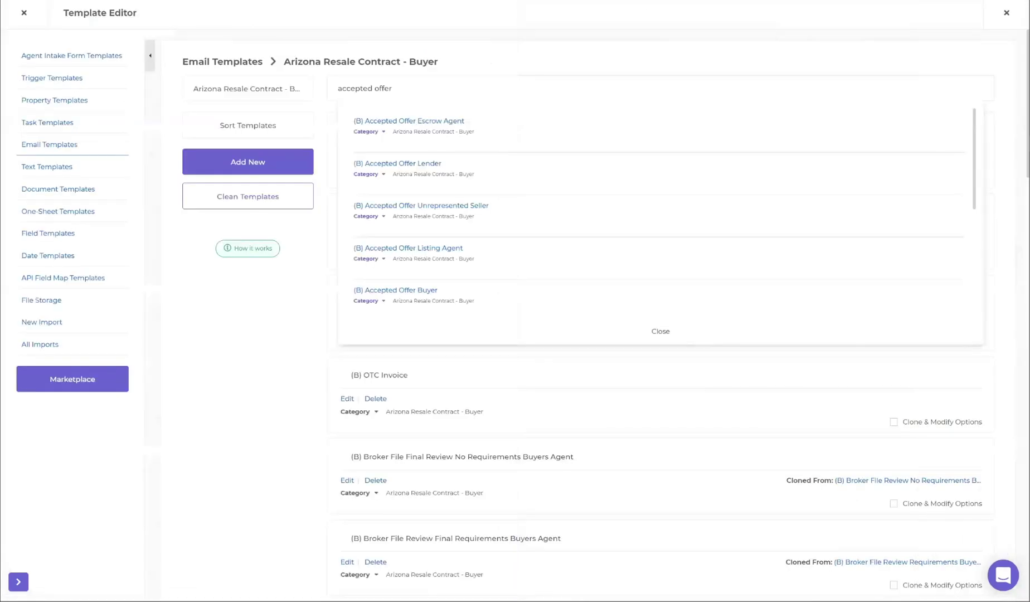
# - Reopen the (B) Accepted Offer Buyer template, preview the message and conditions of its smart_block_accepted_offer_contact_your_lender field, then close the preview
pyautogui.click(406, 291)
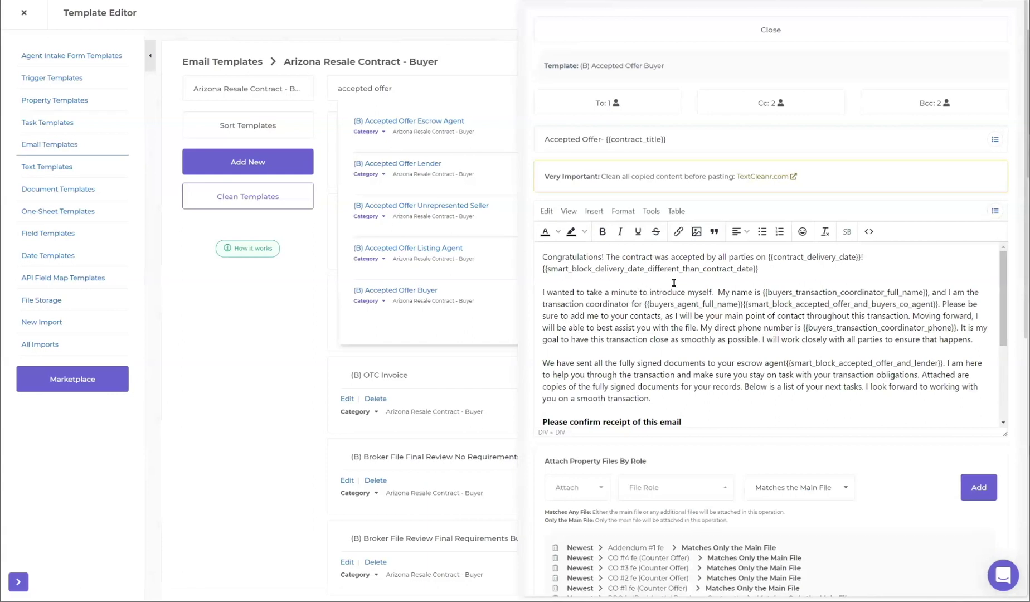
pyautogui.scroll(-1, 721, 314)
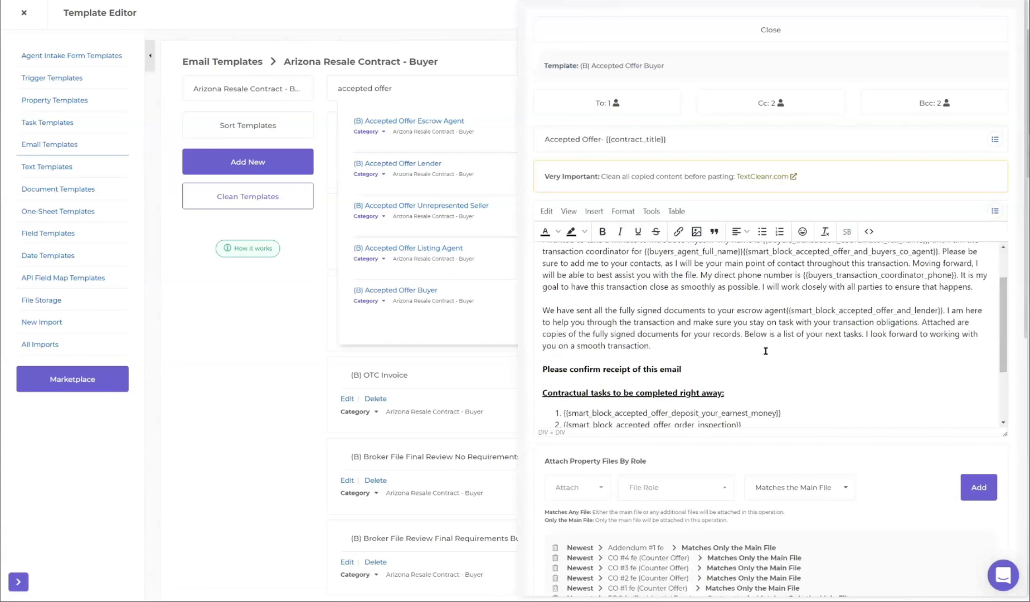
pyautogui.scroll(-2, 766, 351)
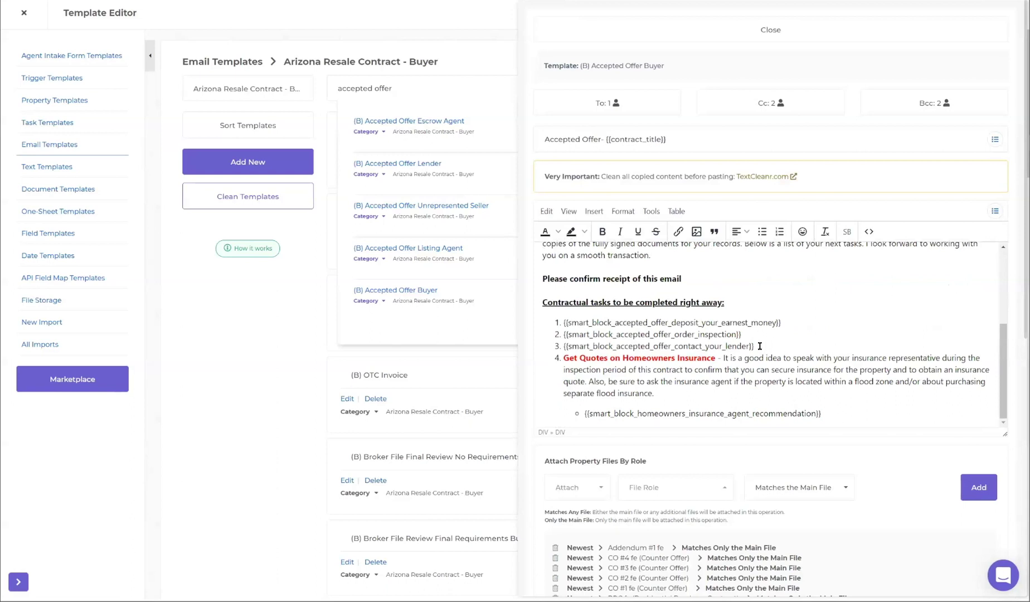
pyautogui.doubleClick(674, 346)
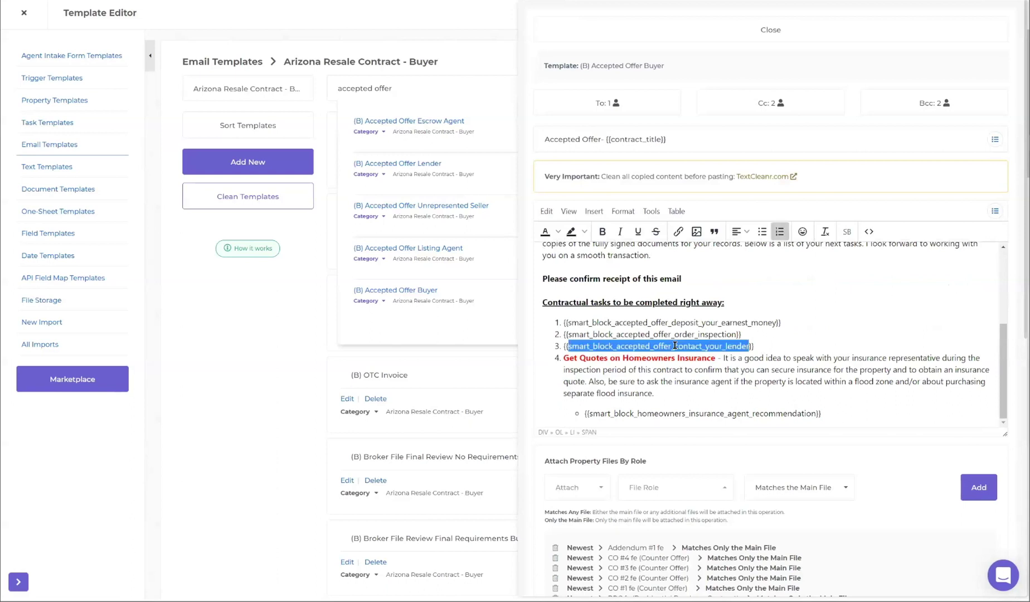
pyautogui.click(846, 234)
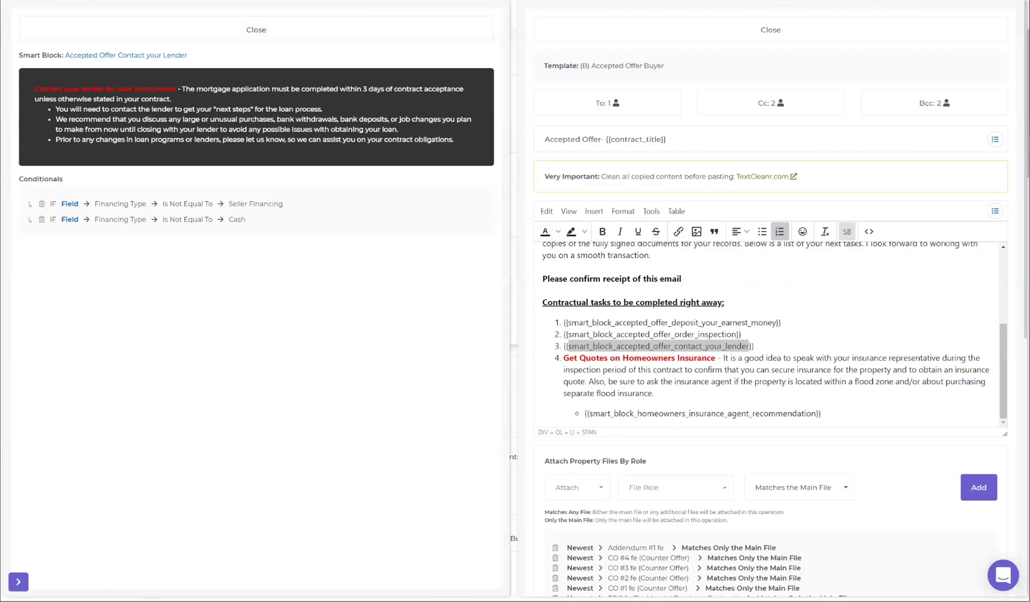
pyautogui.press('Escape')
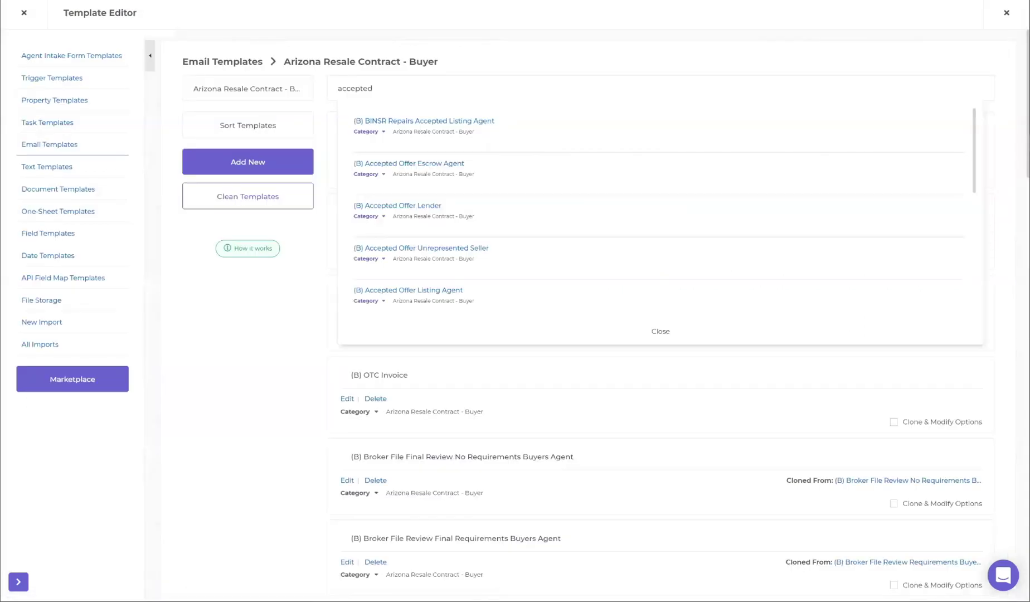
# - Switch to the test transaction's email composer and apply the (B) Accepted Offer Buyer template
pyautogui.press('Escape')
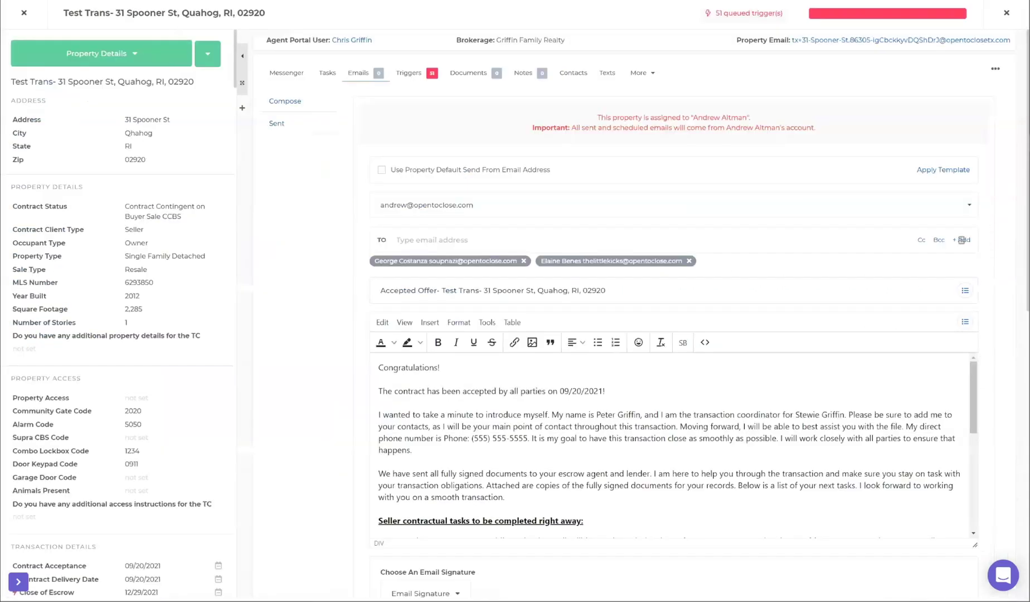
pyautogui.click(936, 171)
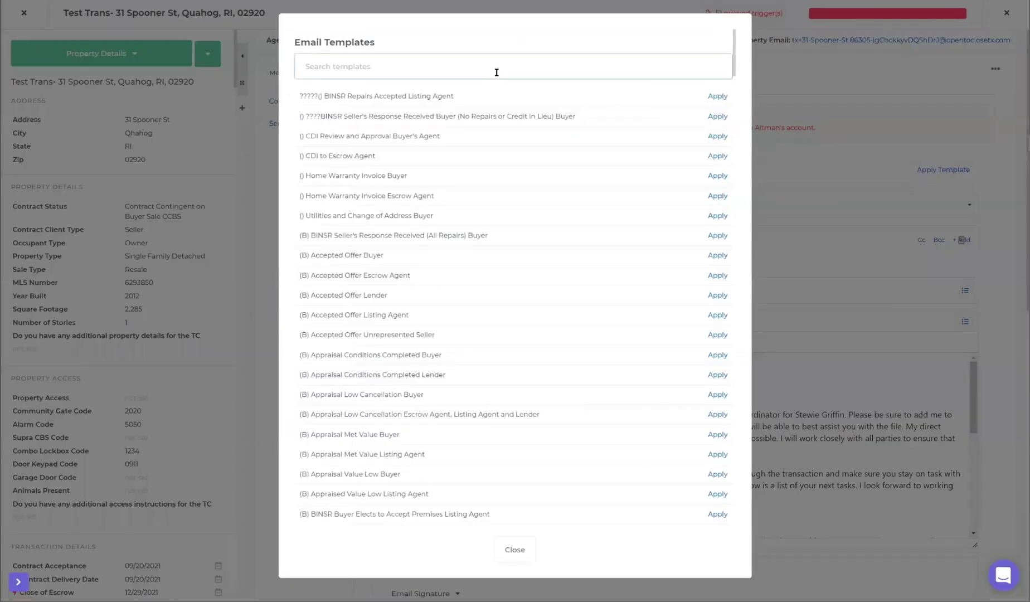
pyautogui.click(718, 257)
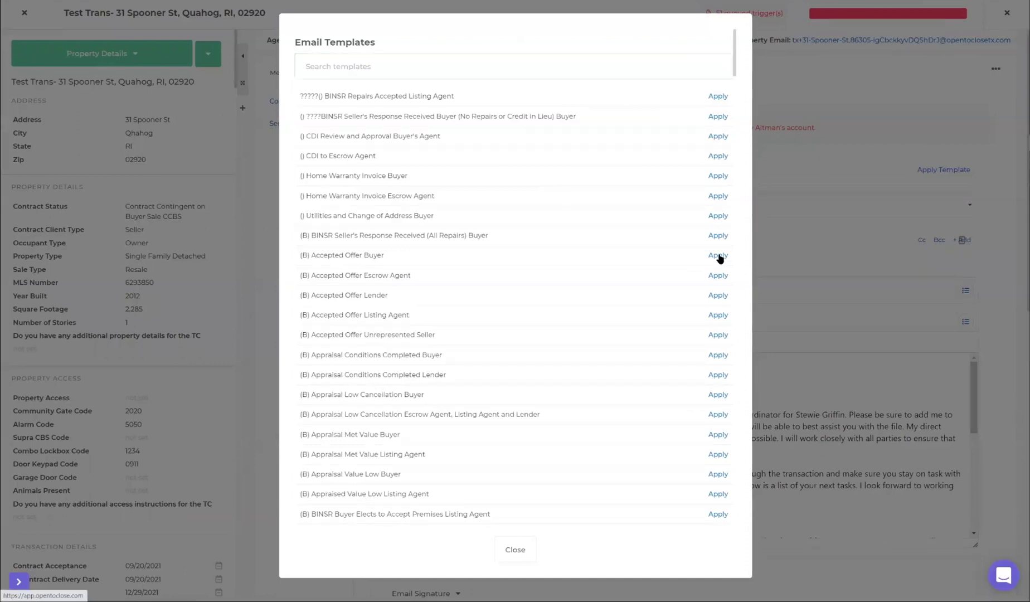
pyautogui.click(718, 256)
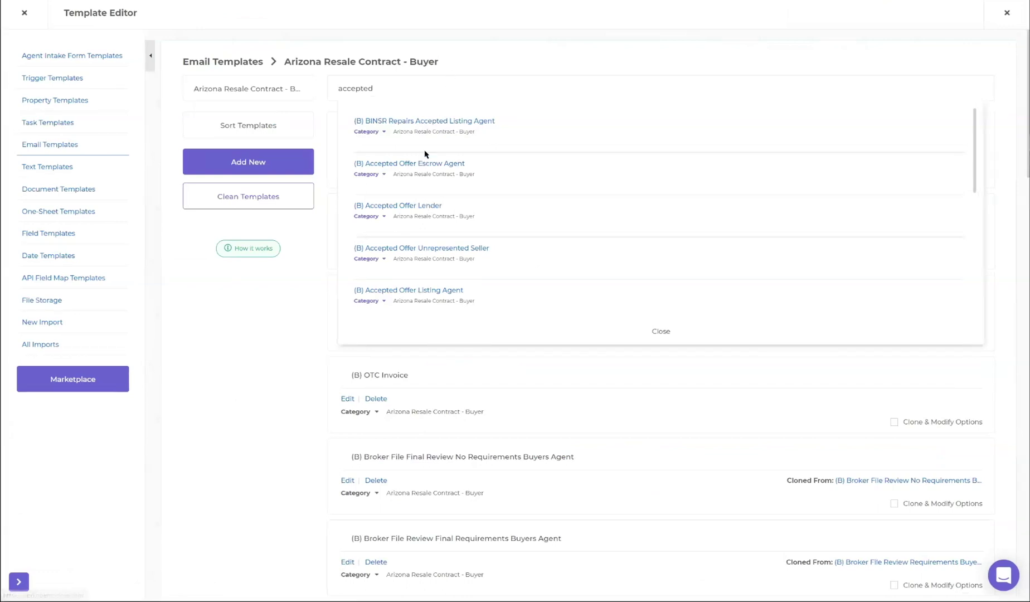
# - Reopen the (B) Accepted Offer Buyer template and examine its contract_delivery_date and smart_block_delivery_date_different_than_contract_date merge fields
pyautogui.scroll(-2, 432, 258)
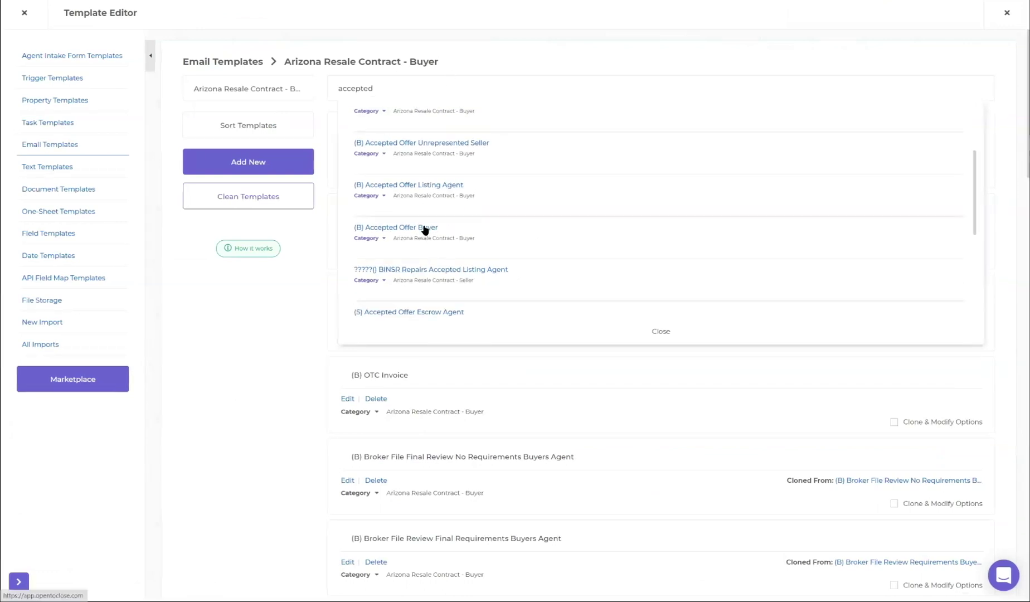
pyautogui.click(424, 229)
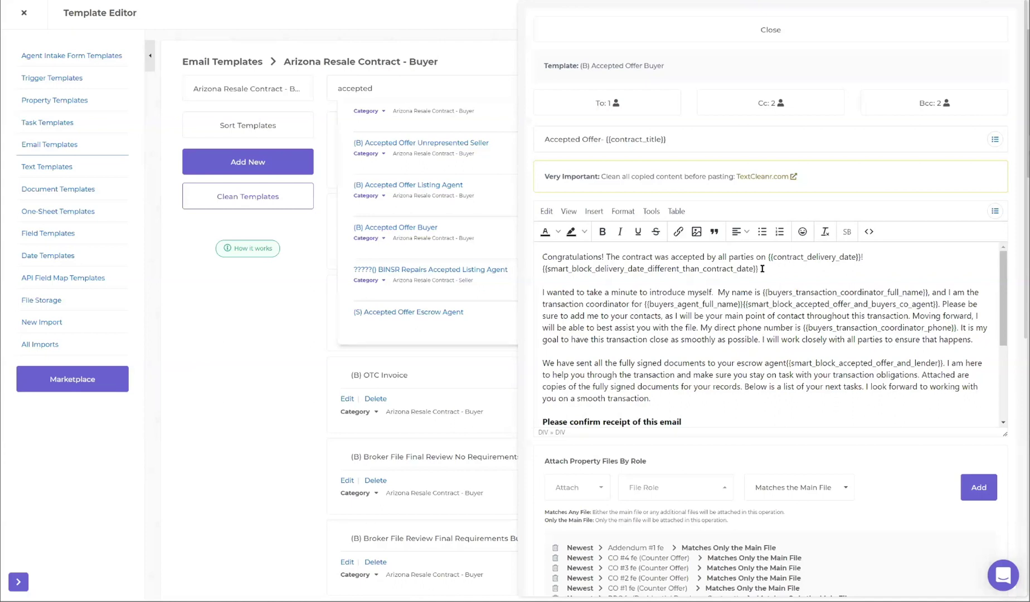
pyautogui.moveTo(758, 269); pyautogui.dragTo(542, 271)
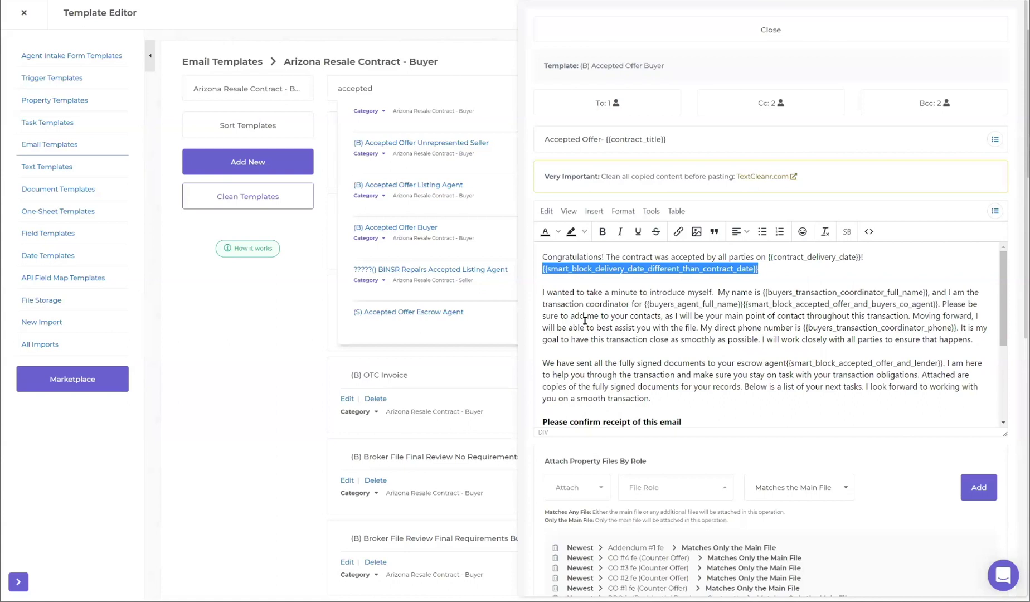
pyautogui.moveTo(788, 254); pyautogui.dragTo(827, 255)
pyautogui.doubleClick(829, 255)
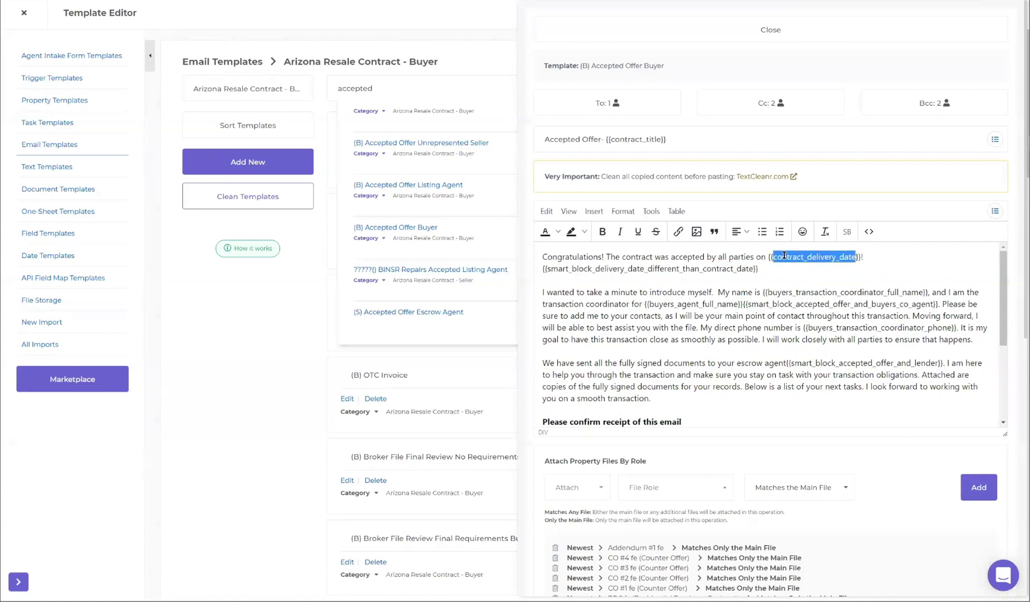
pyautogui.doubleClick(640, 271)
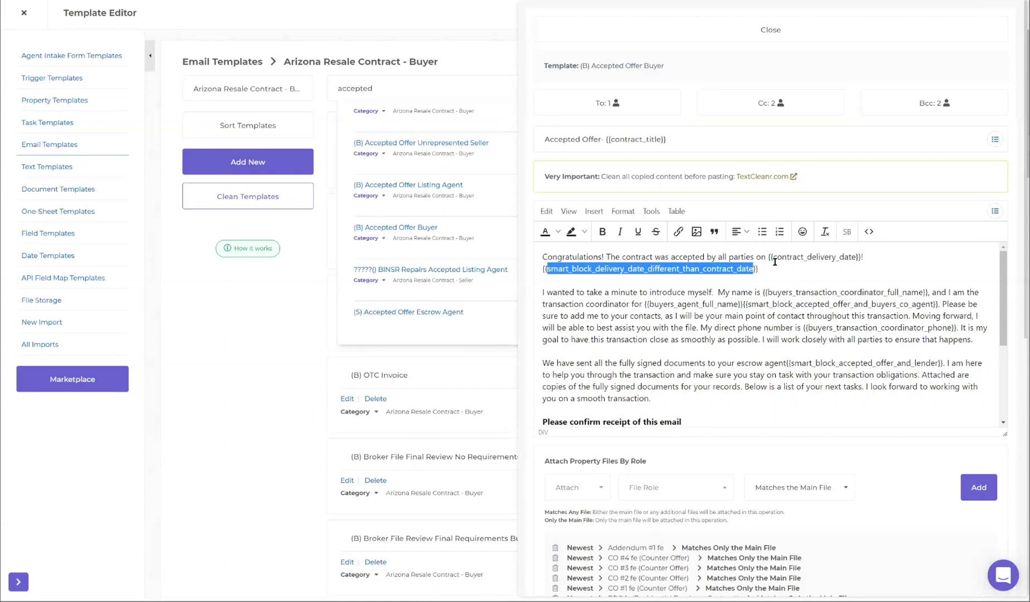
# - Copy the opening congratulations line together with the delivery date smart block field beneath it
pyautogui.moveTo(758, 268); pyautogui.dragTo(543, 257)
pyautogui.rightClick(555, 263)
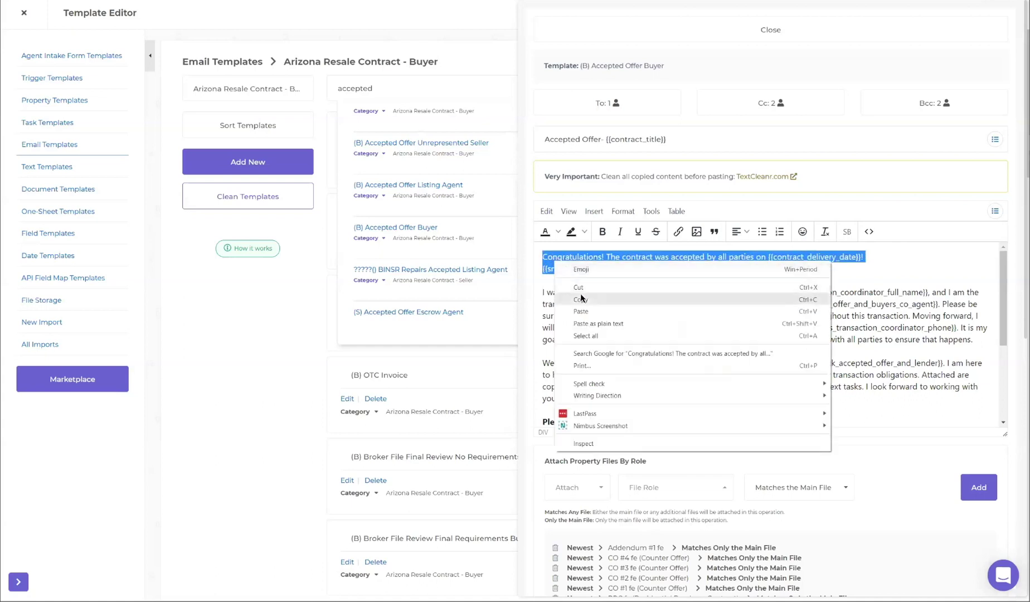
pyautogui.click(581, 300)
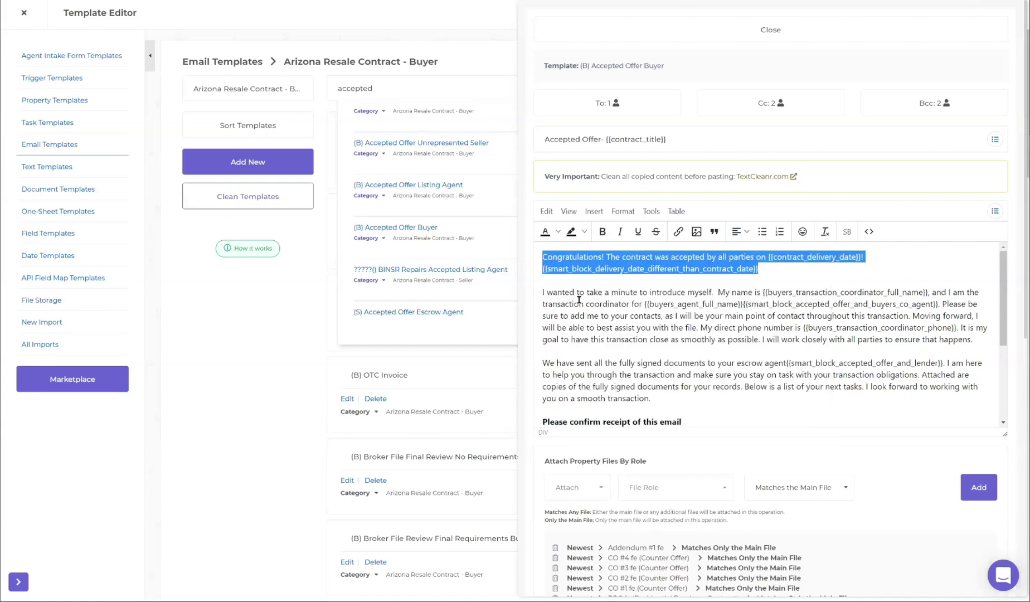
# - Create an email template named "Test" in Arizona Resale Contract - Buyer and close the open (B) Accepted Offer Buyer template
pyautogui.click(251, 166)
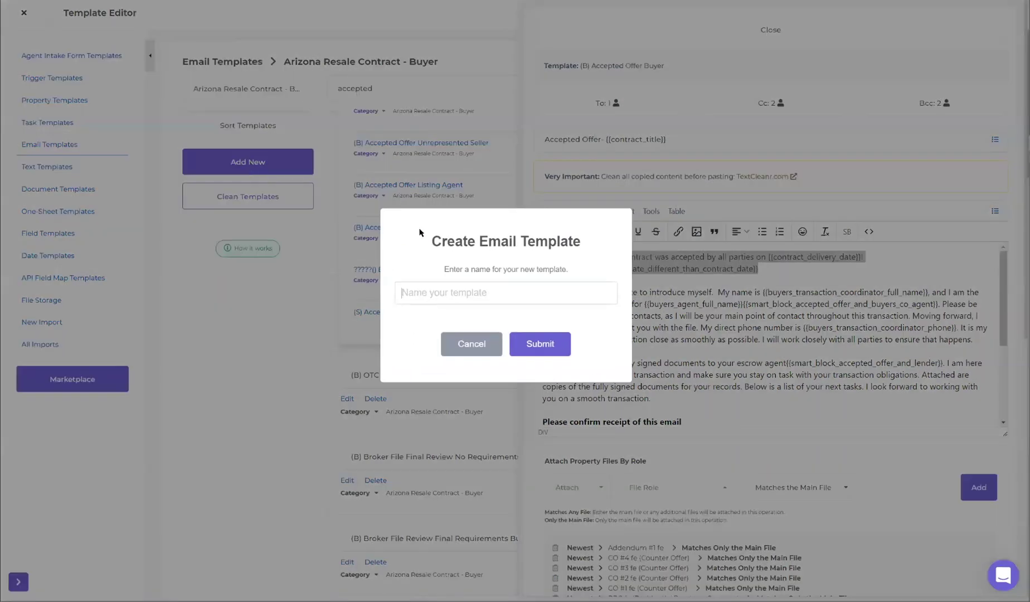
pyautogui.write('Test')
pyautogui.click(538, 344)
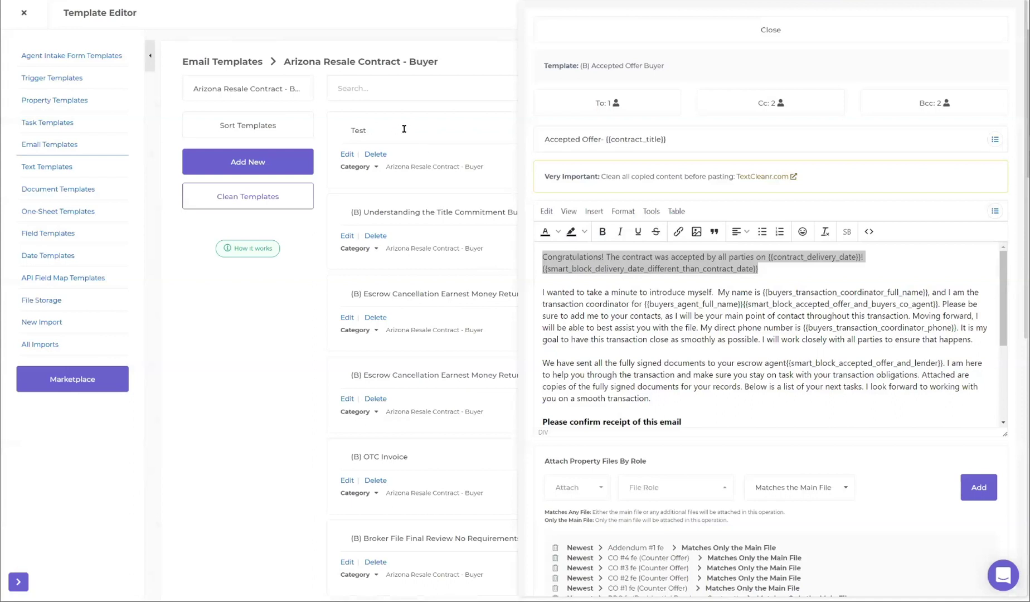
pyautogui.click(638, 38)
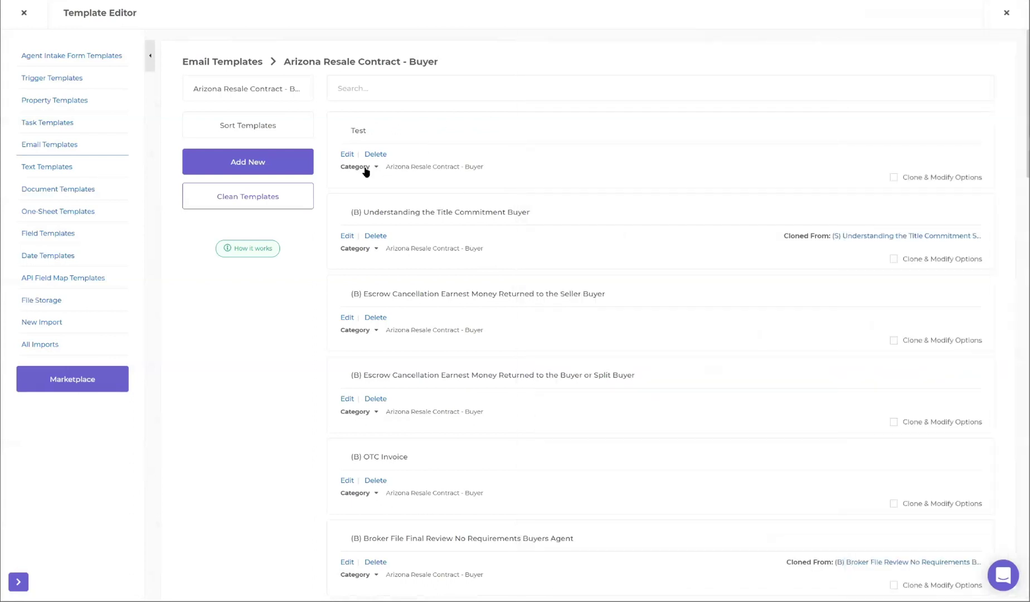
# - Open the Test email template for editing, add Buyer as the To recipient and enter "Accepted Offer" as the subject
pyautogui.click(347, 156)
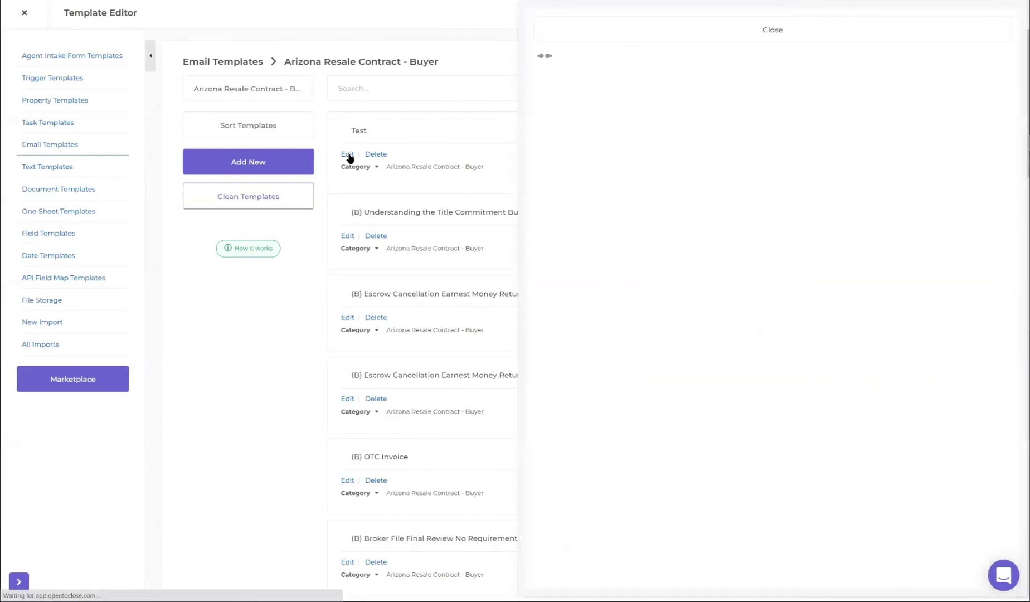
pyautogui.click(611, 103)
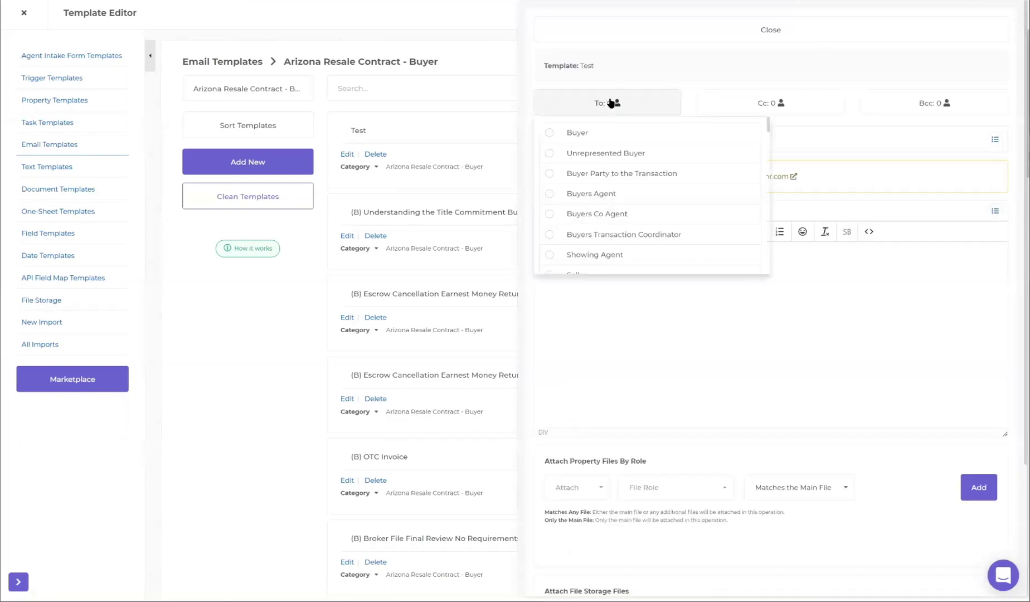
pyautogui.click(587, 134)
pyautogui.click(645, 97)
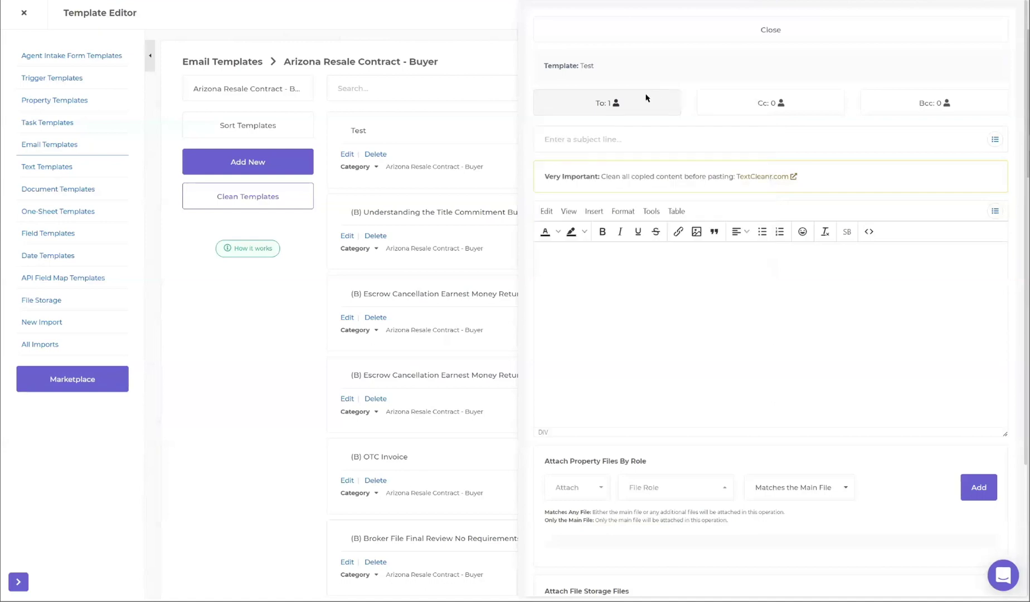
pyautogui.click(562, 140)
pyautogui.write('A')
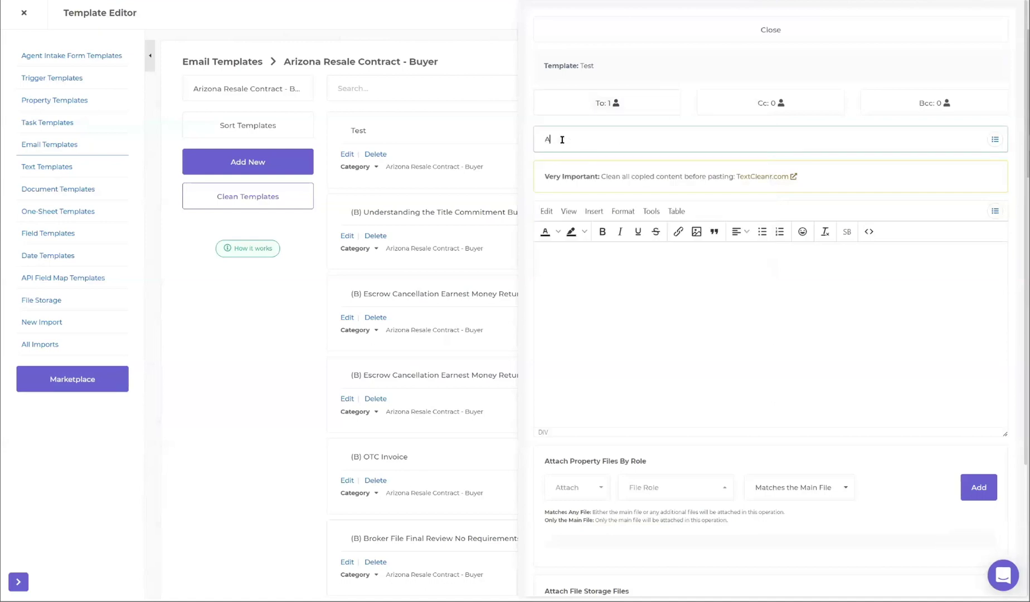
pyautogui.write('ccepted Offer')
# - Paste the copied congratulations line with the delivery date smart block field into the Test template's body and close the template
pyautogui.click(590, 277)
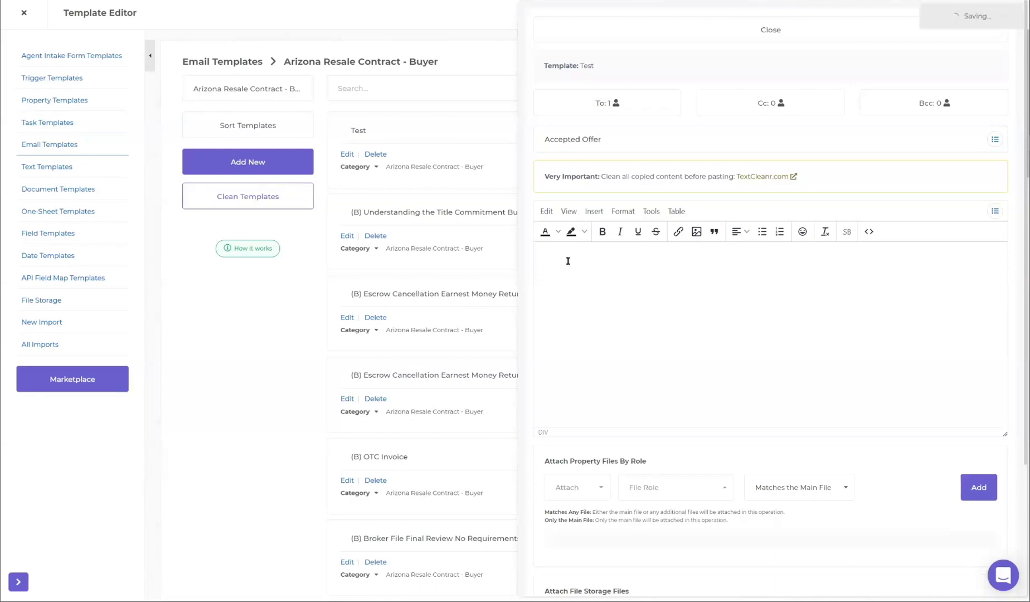
pyautogui.write('Congratulations! The contract was accepted by all parties on {{contract_delivery_date}}! {{smart_block_delivery_date_different_than_contract_date}}')
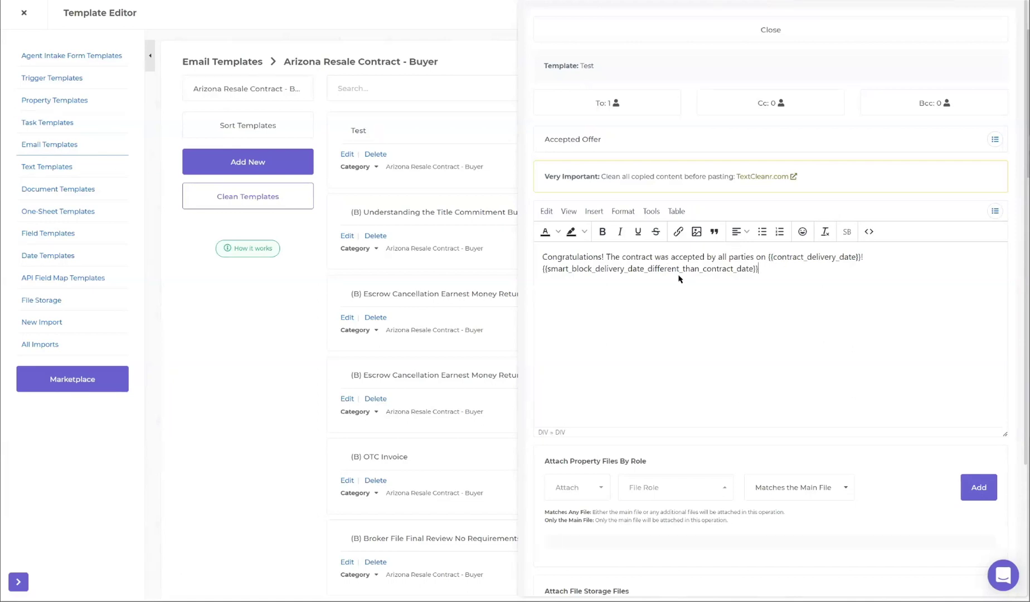
pyautogui.scroll(-1, 708, 418)
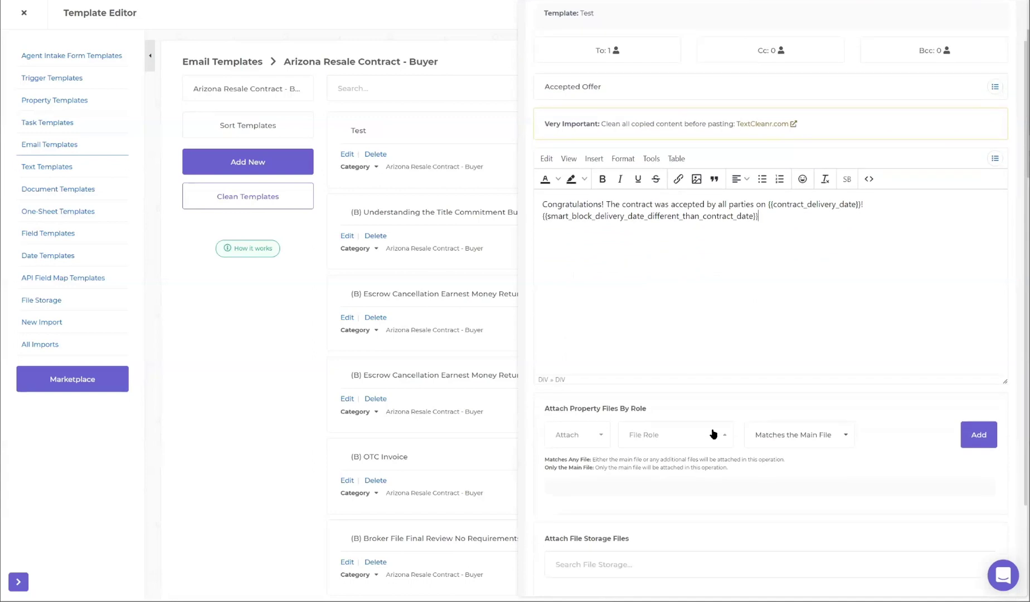
pyautogui.scroll(-2, 709, 463)
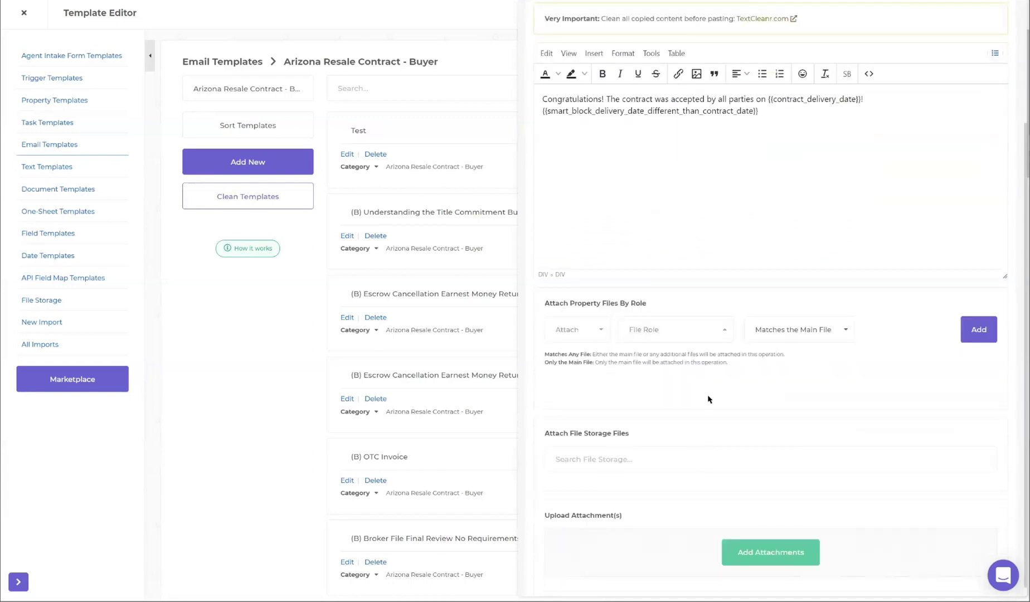
pyautogui.scroll(-1, 733, 425)
pyautogui.scroll(3, 734, 426)
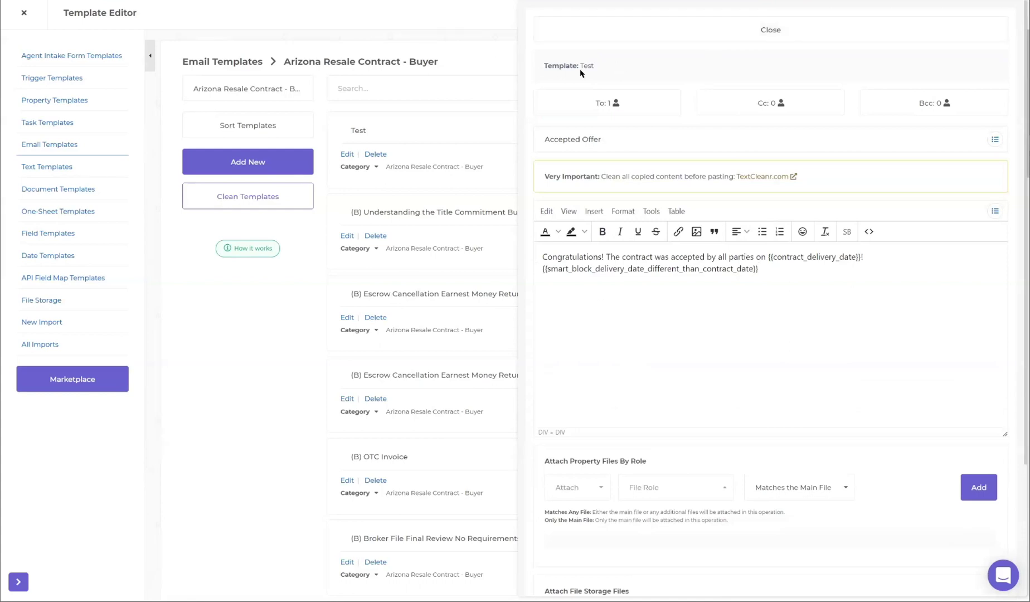
pyautogui.click(706, 34)
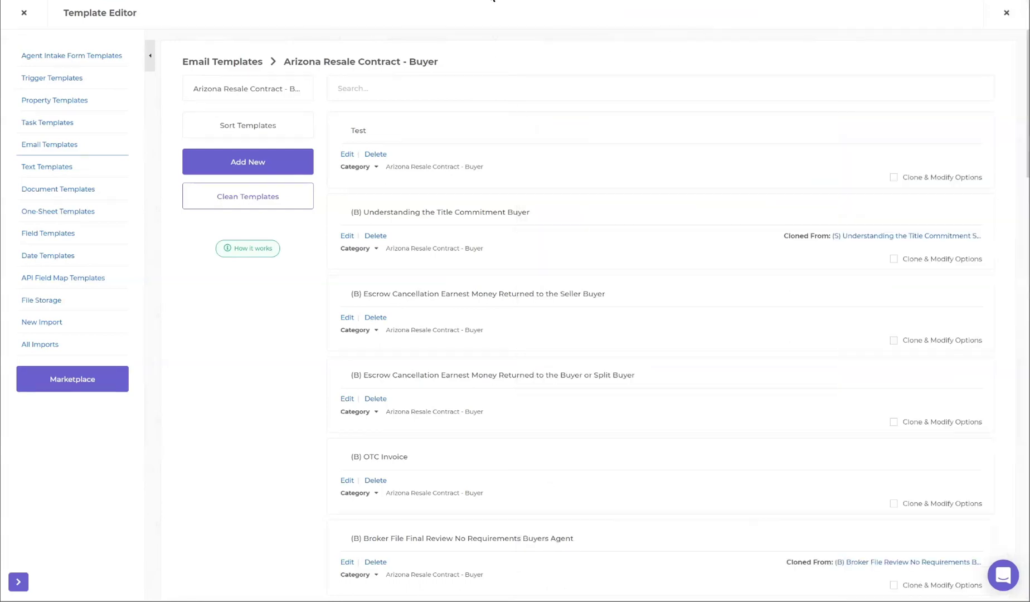
# - Return to the test transaction's email composer and apply the Test template from Arizona Resale Contract - Buyer
pyautogui.press('Escape')
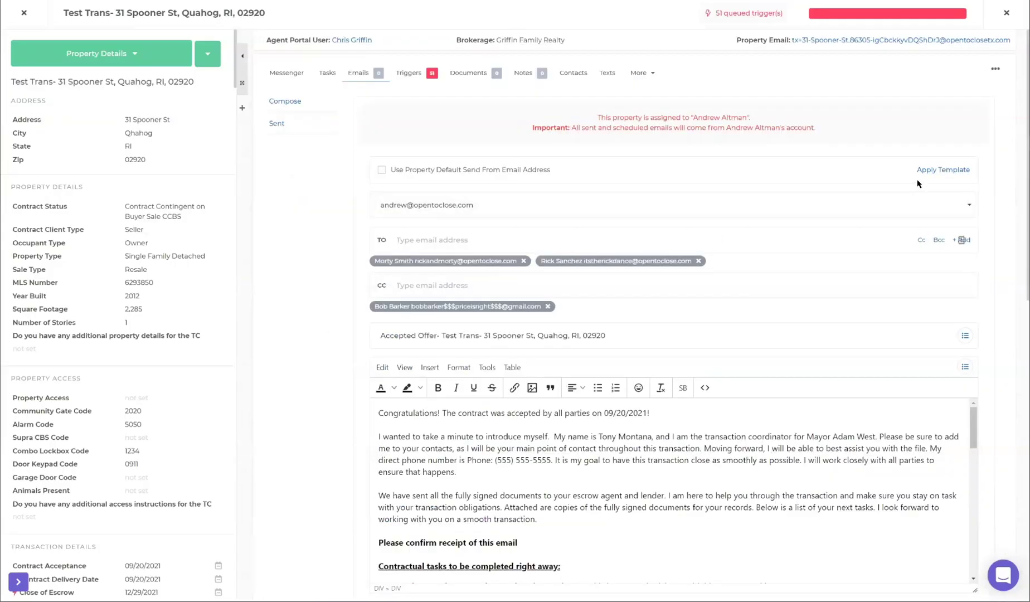
pyautogui.click(937, 175)
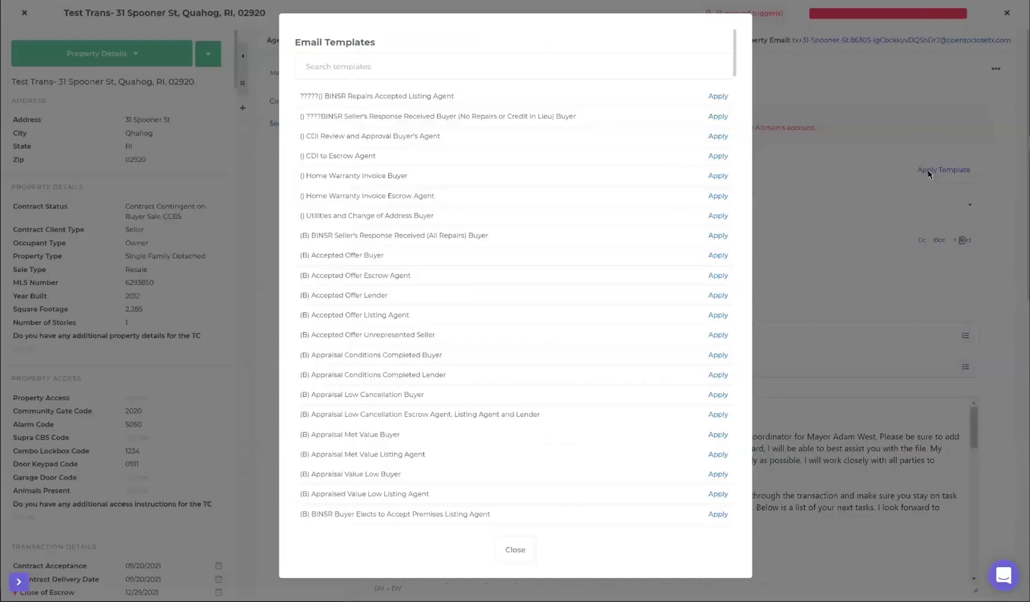
pyautogui.click(413, 64)
pyautogui.write('test')
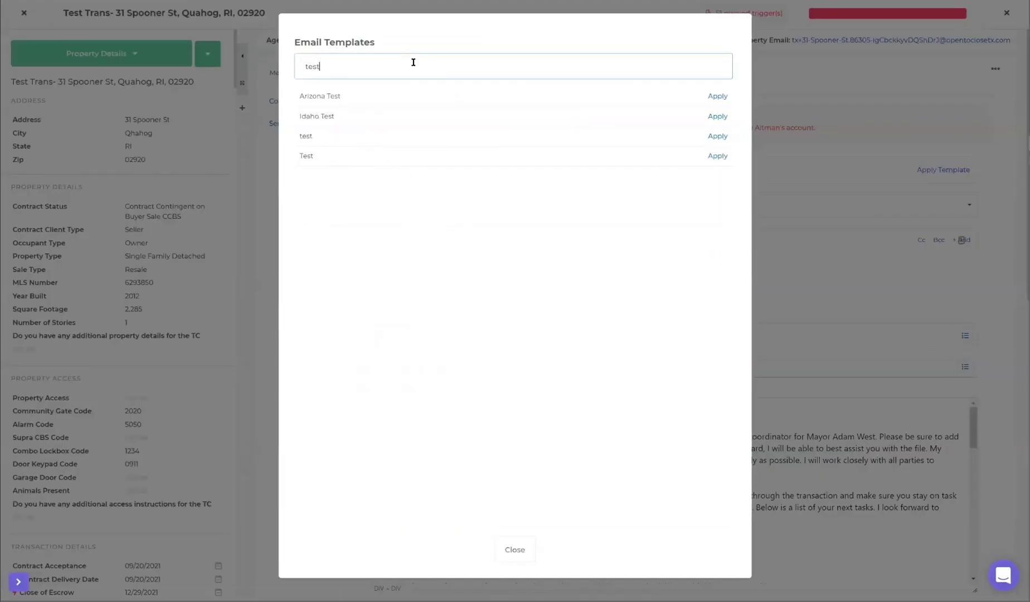
pyautogui.click(719, 158)
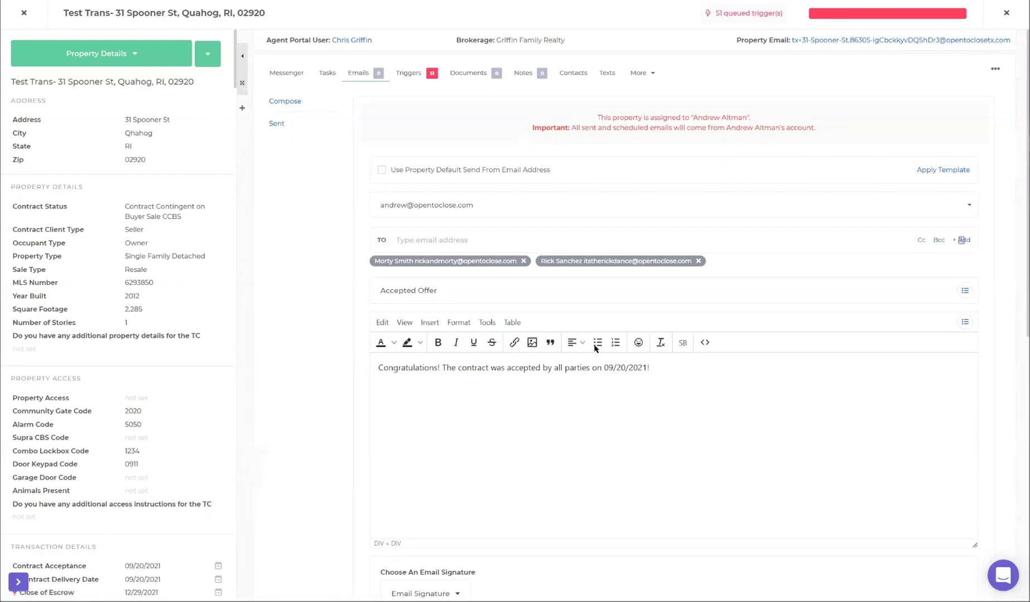
# - Set the transaction's Contract Delivery Date to 09/21/2021 and save it
pyautogui.scroll(-2, 184, 407)
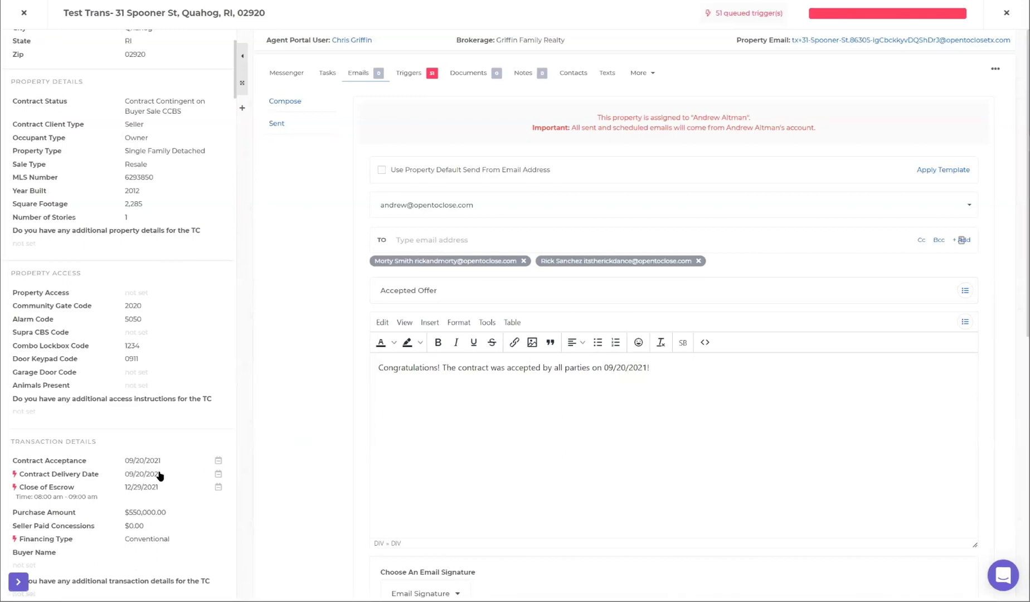
pyautogui.click(142, 475)
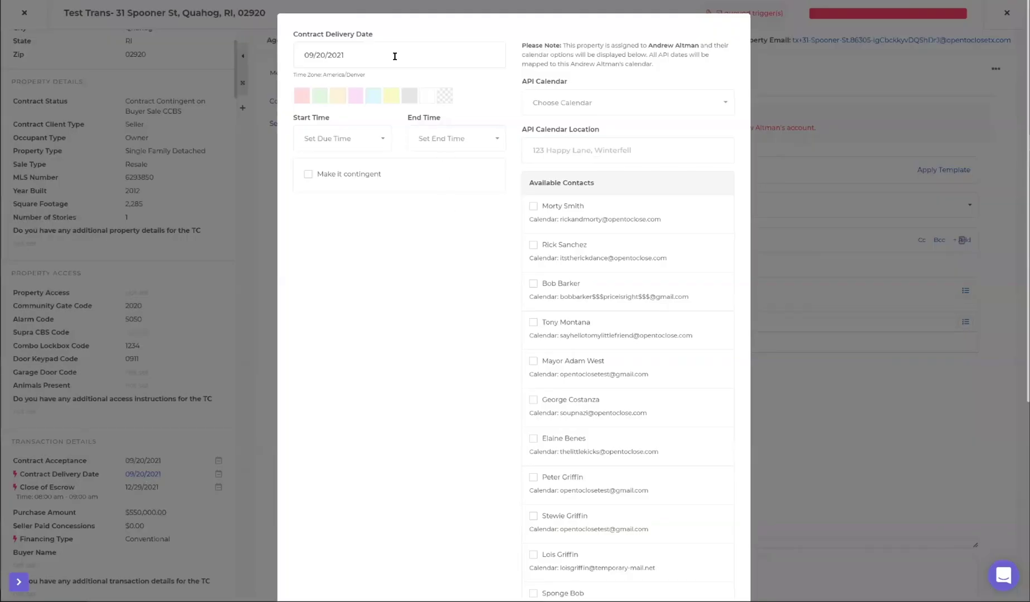
pyautogui.click(395, 57)
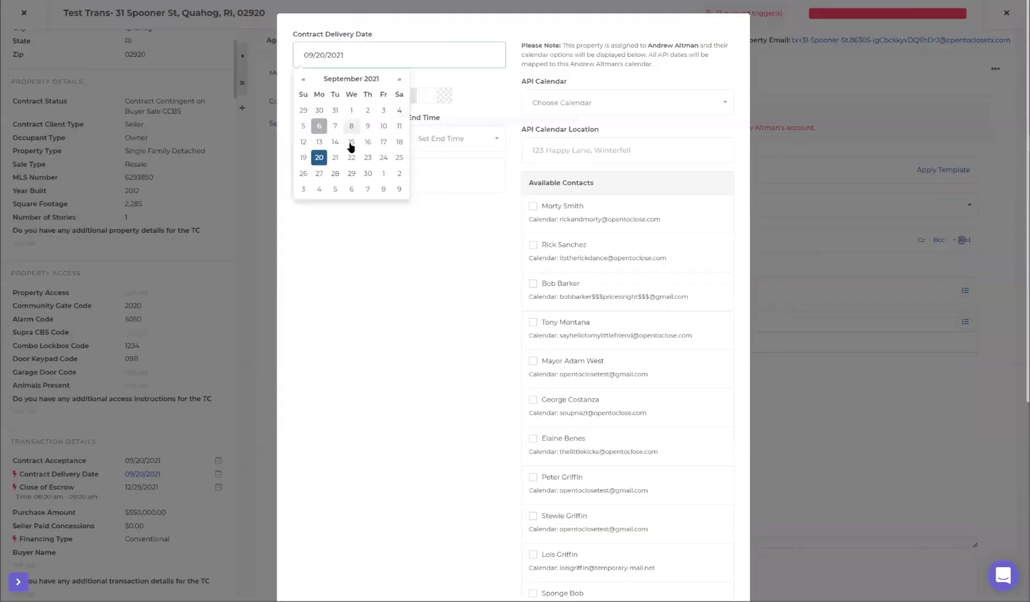
pyautogui.click(337, 163)
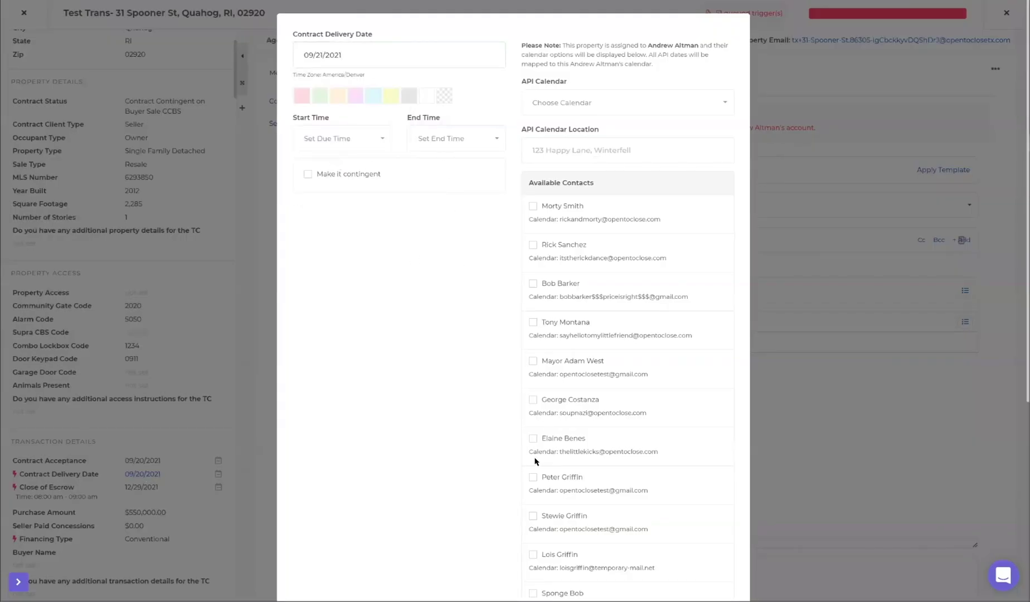
pyautogui.scroll(-5, 513, 477)
pyautogui.click(610, 463)
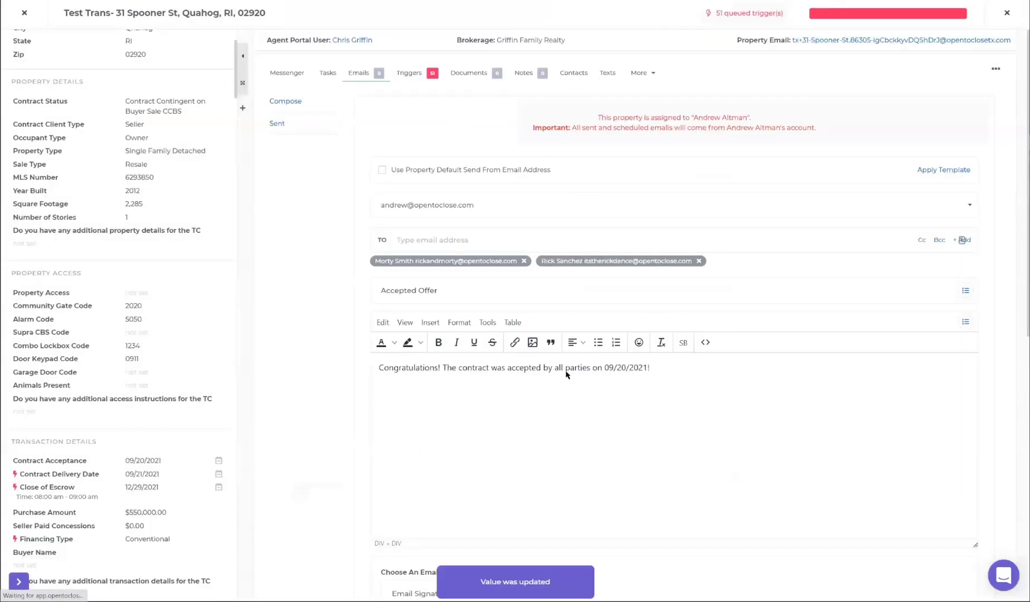
# - Reapply the Test template to the email using the updated contract delivery date
pyautogui.click(941, 171)
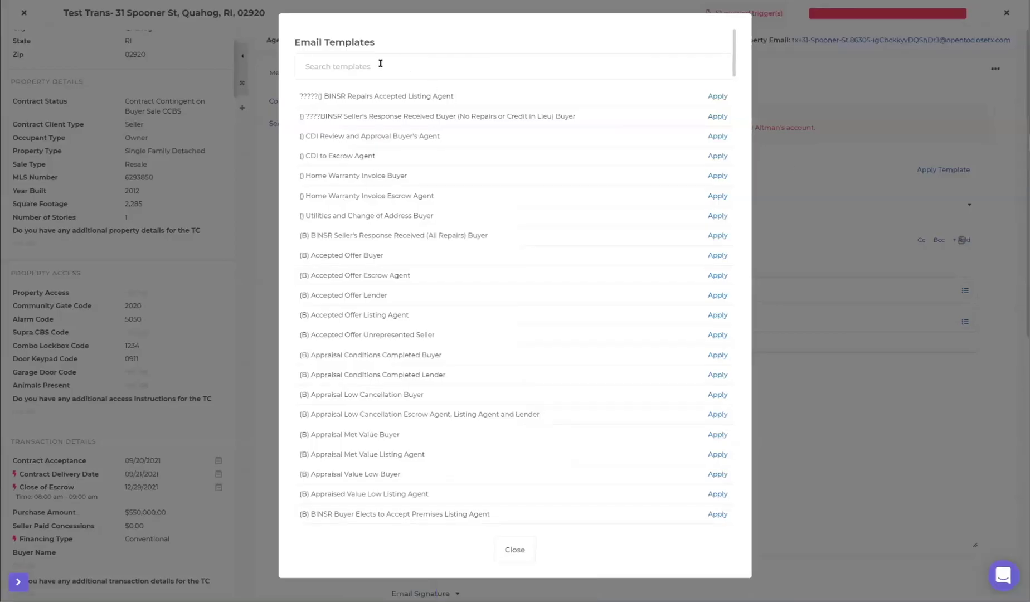
pyautogui.click(382, 60)
pyautogui.write('test')
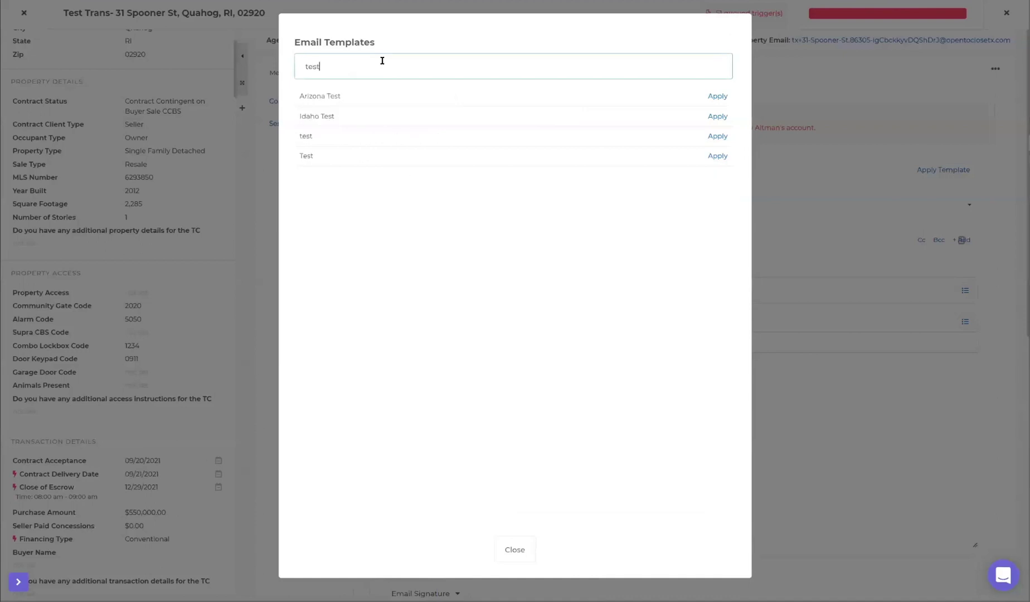
pyautogui.click(698, 173)
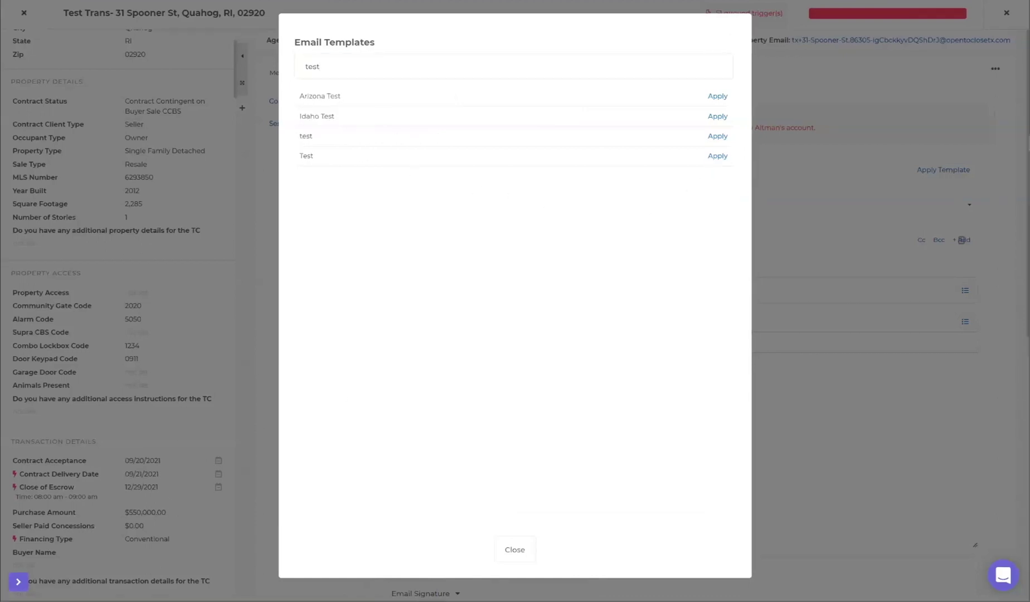
pyautogui.press('Escape')
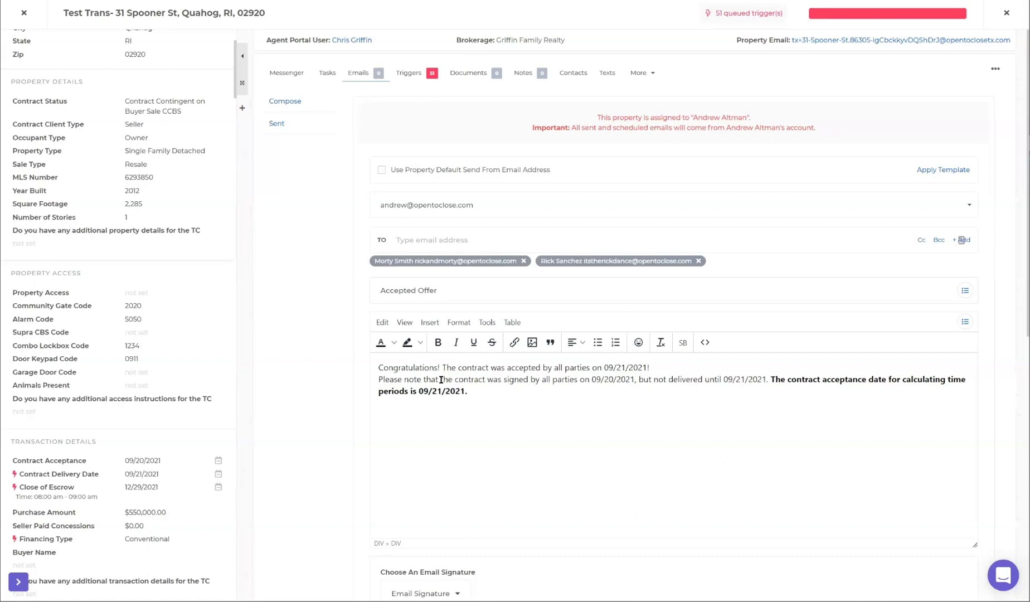
# - Search the email templates for "accepted" and apply (B) Accepted Offer Buyer to the email
pyautogui.click(932, 175)
pyautogui.write('accepted')
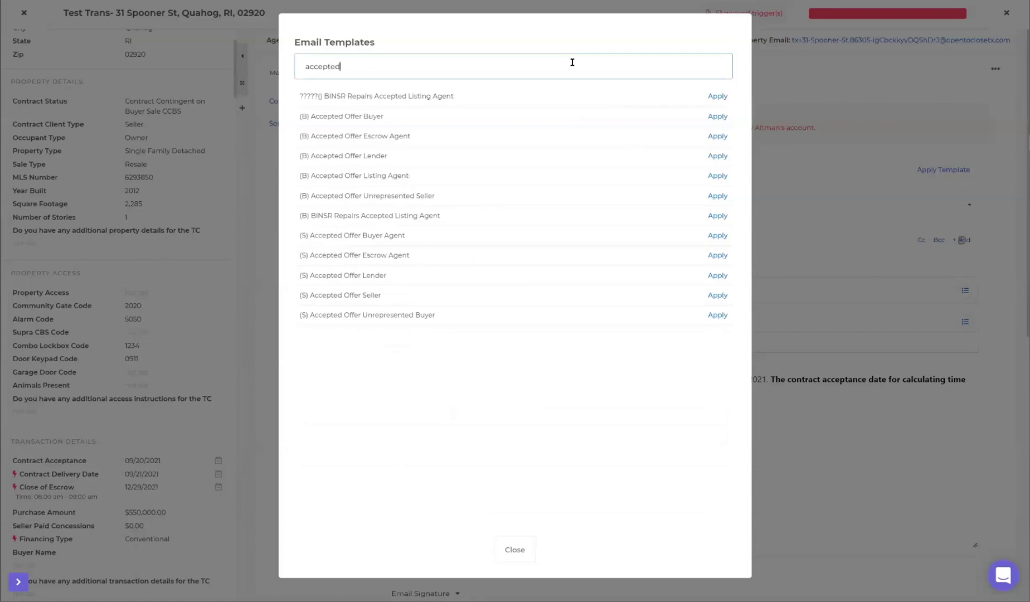
pyautogui.click(723, 117)
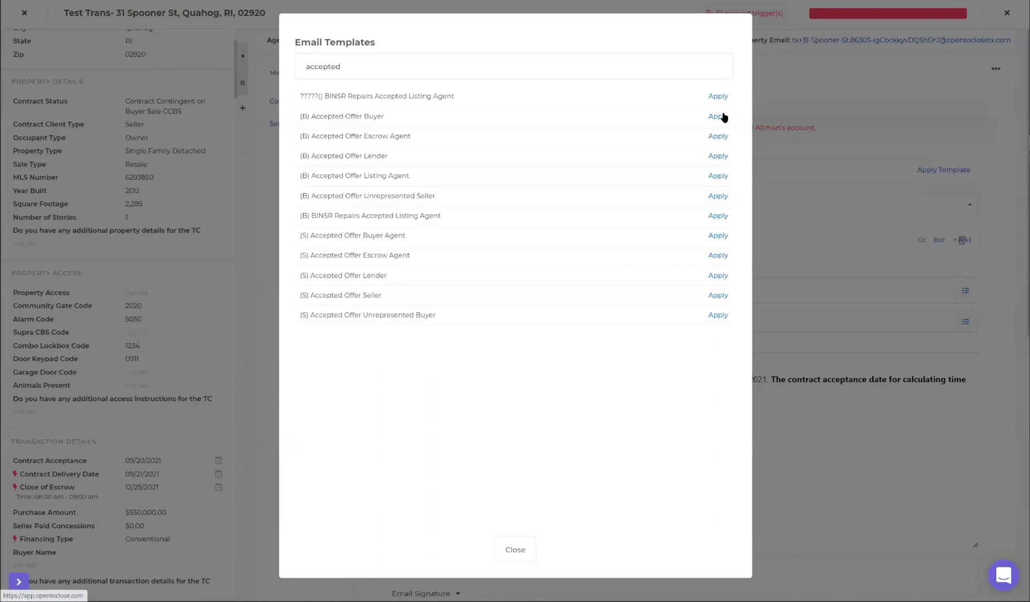
pyautogui.click(719, 119)
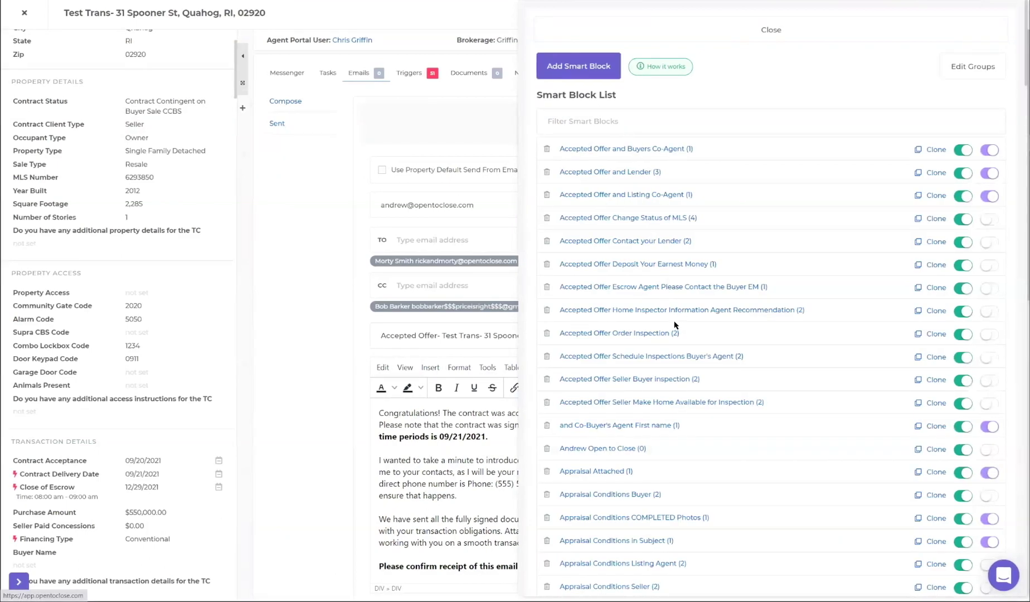
# - Filter the smart block list for "deliver" and open the Delivery Date Different Than Contract Date smart block
pyautogui.click(626, 122)
pyautogui.write('deliver')
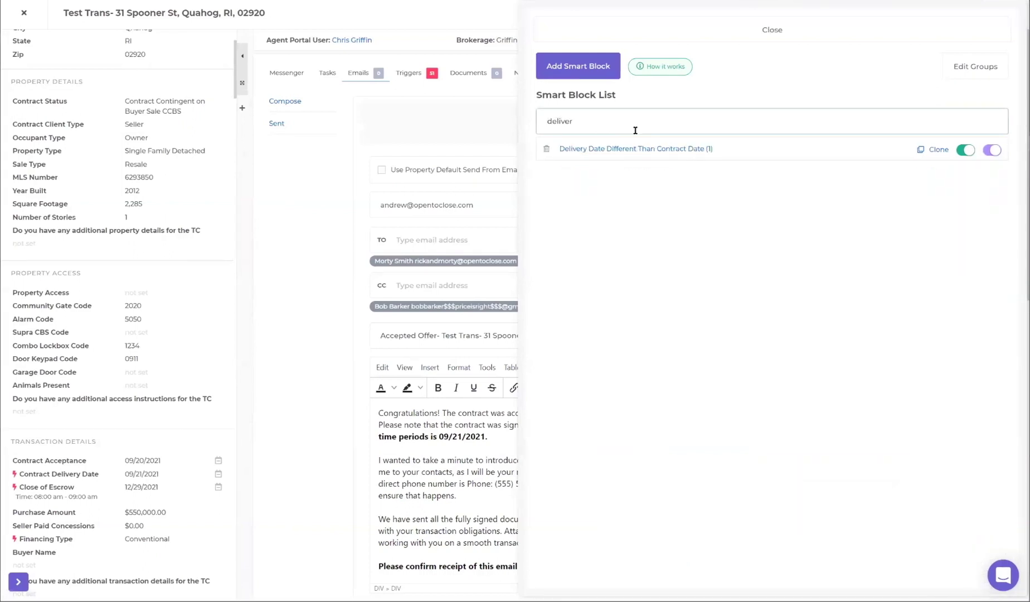
pyautogui.click(630, 155)
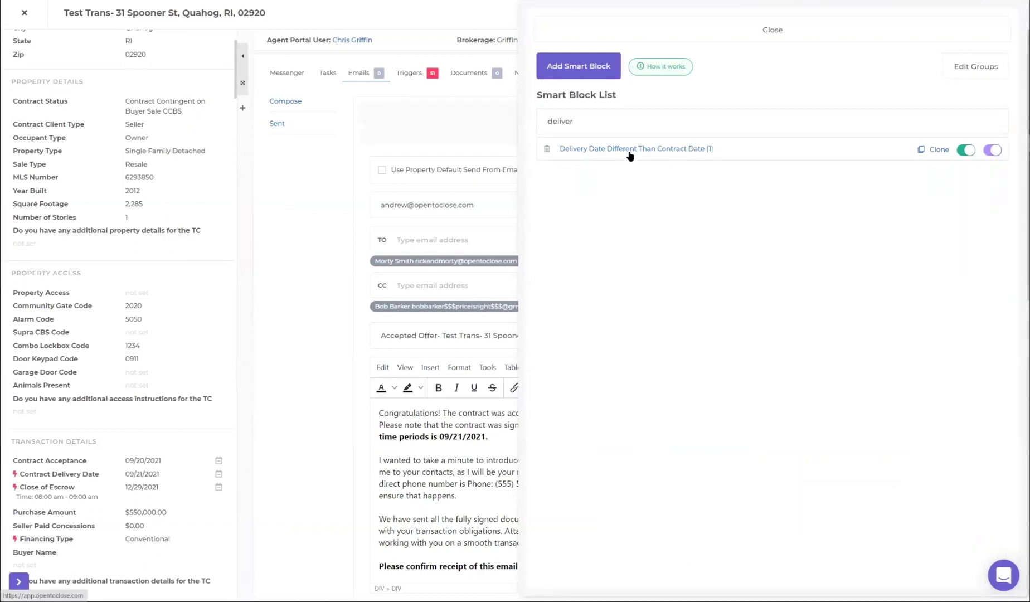
pyautogui.click(630, 149)
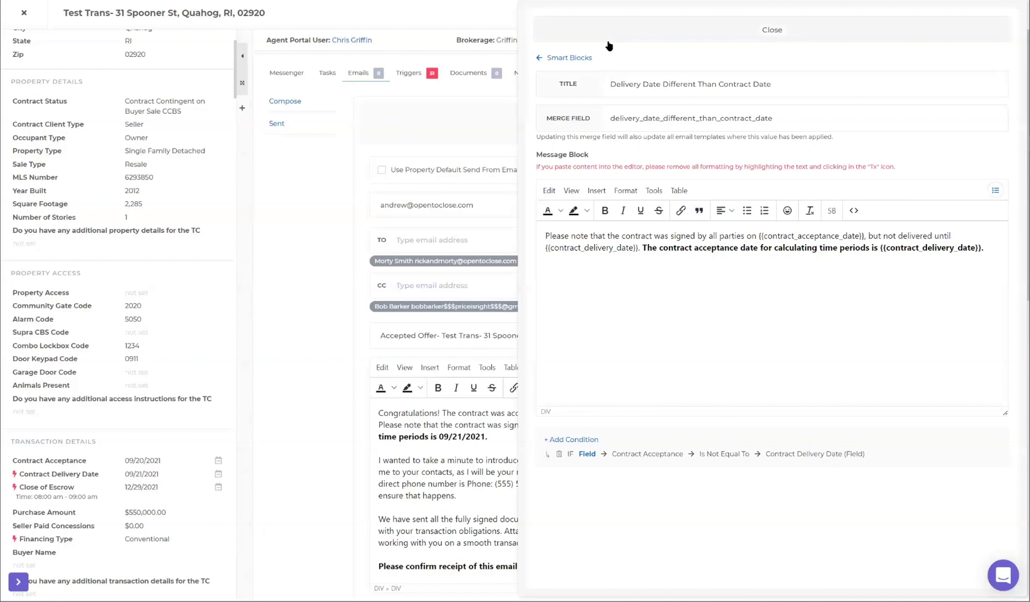
# - Examine the contract_acceptance_date and contract_delivery_date merge fields in the smart block's message and return to the smart block list
pyautogui.moveTo(834, 236); pyautogui.dragTo(839, 236)
pyautogui.click(818, 236)
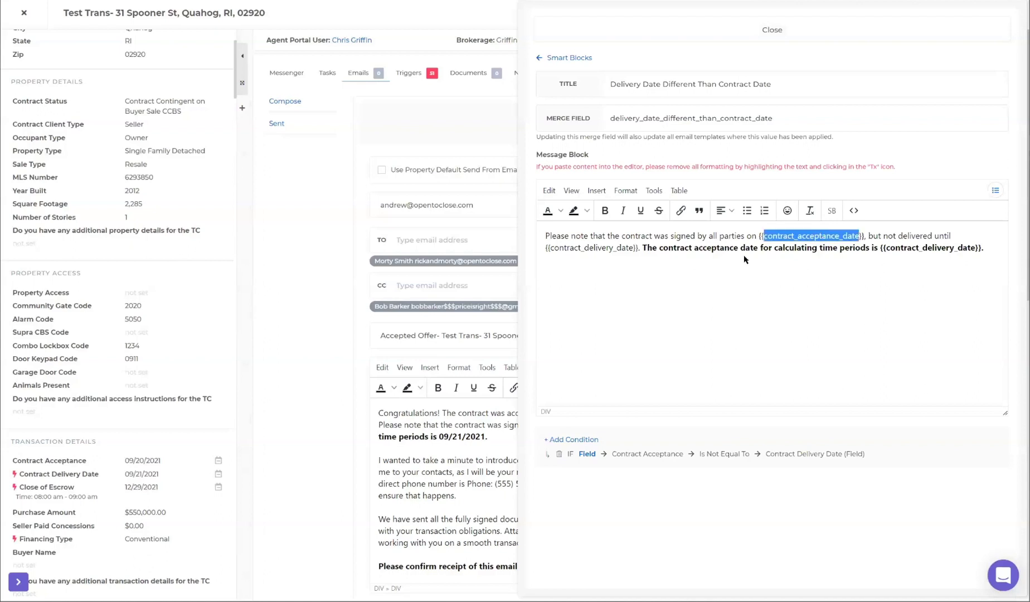
pyautogui.click(595, 251)
pyautogui.doubleClick(595, 251)
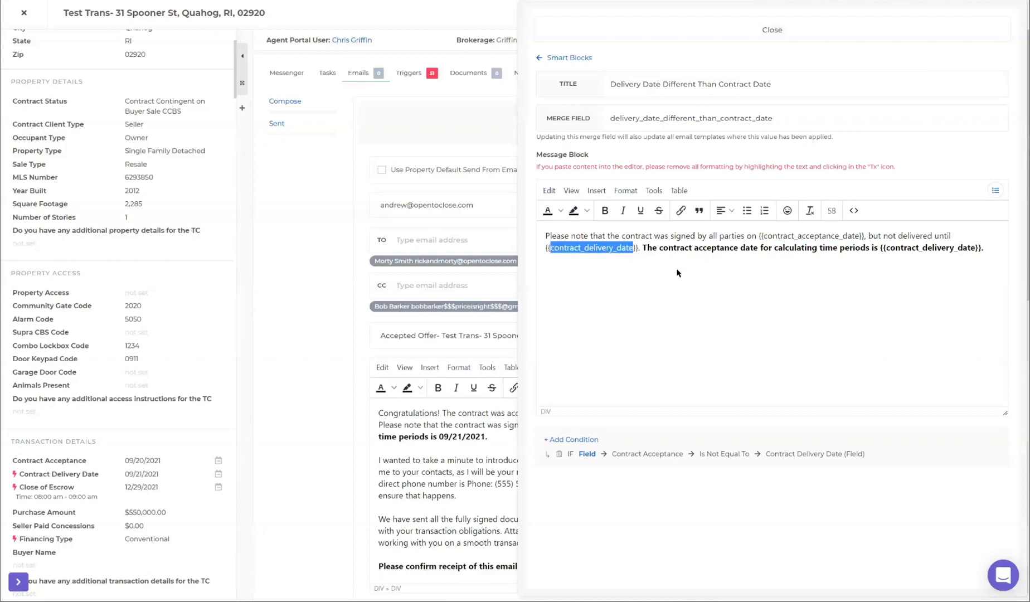
pyautogui.click(983, 249)
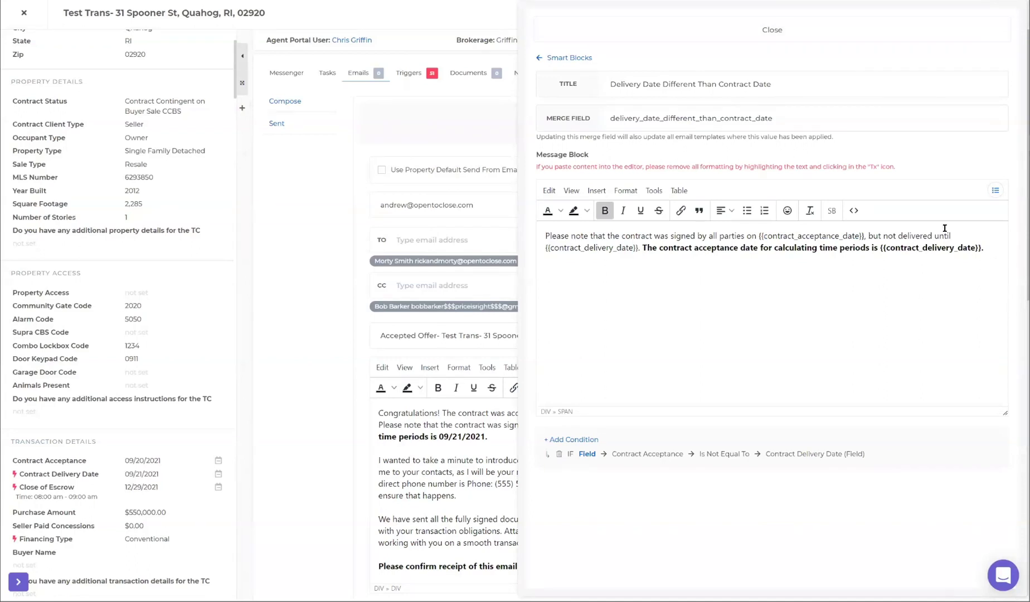
pyautogui.click(564, 60)
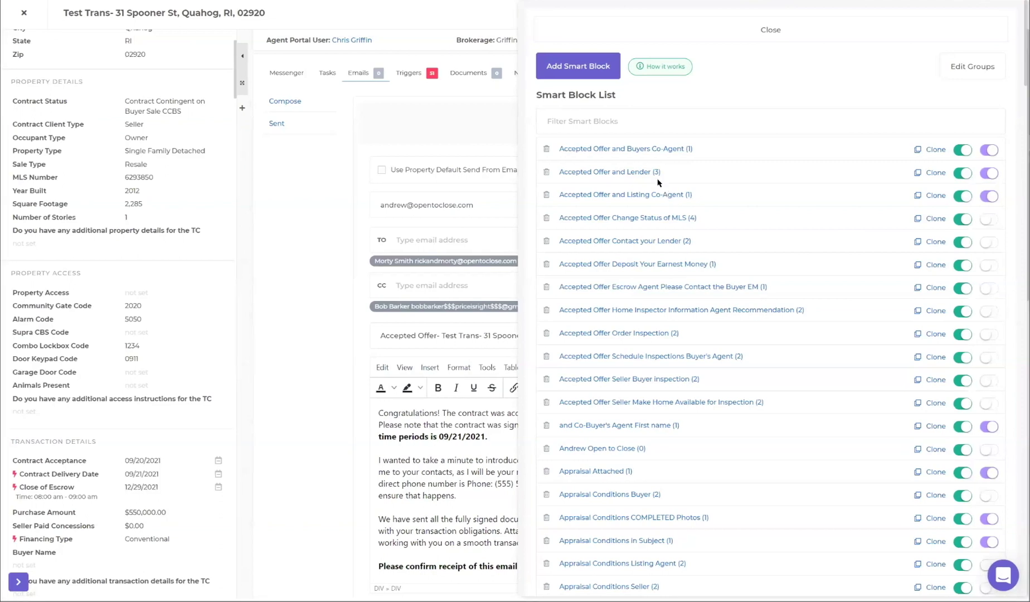
# - Search the email templates for "accepted offer b" and review the contractual task smart blocks in (B) Accepted Offer Buyer
pyautogui.click(710, 33)
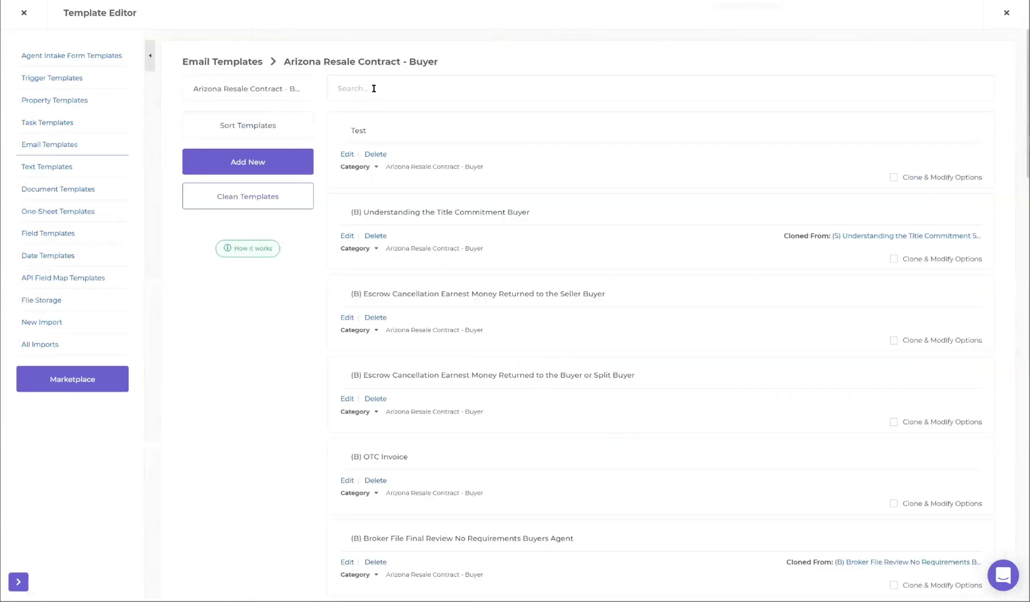
pyautogui.click(373, 88)
pyautogui.write('accepted offfer')
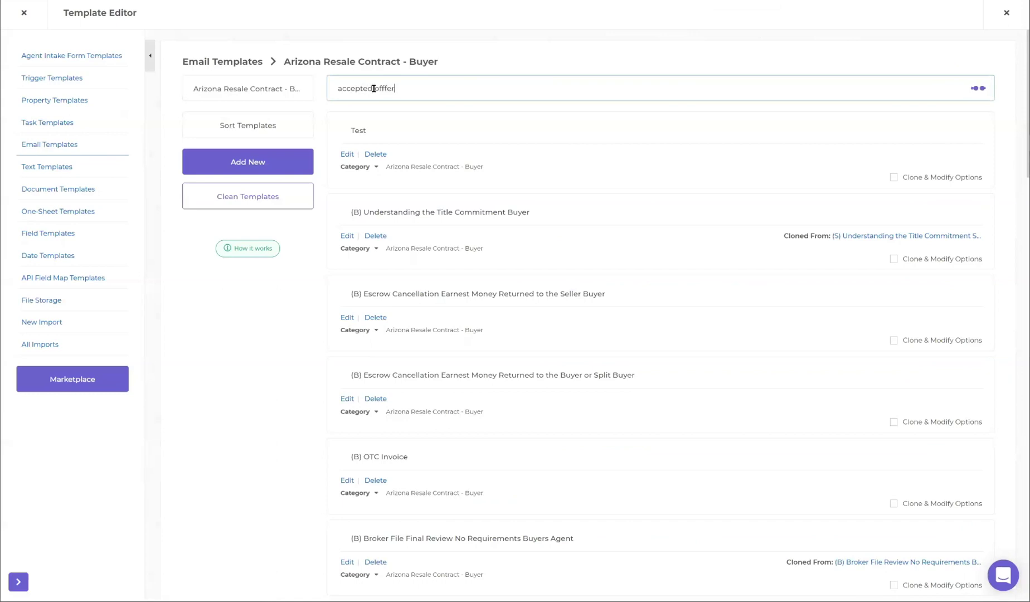
pyautogui.press('BackSpace')
pyautogui.write('er')
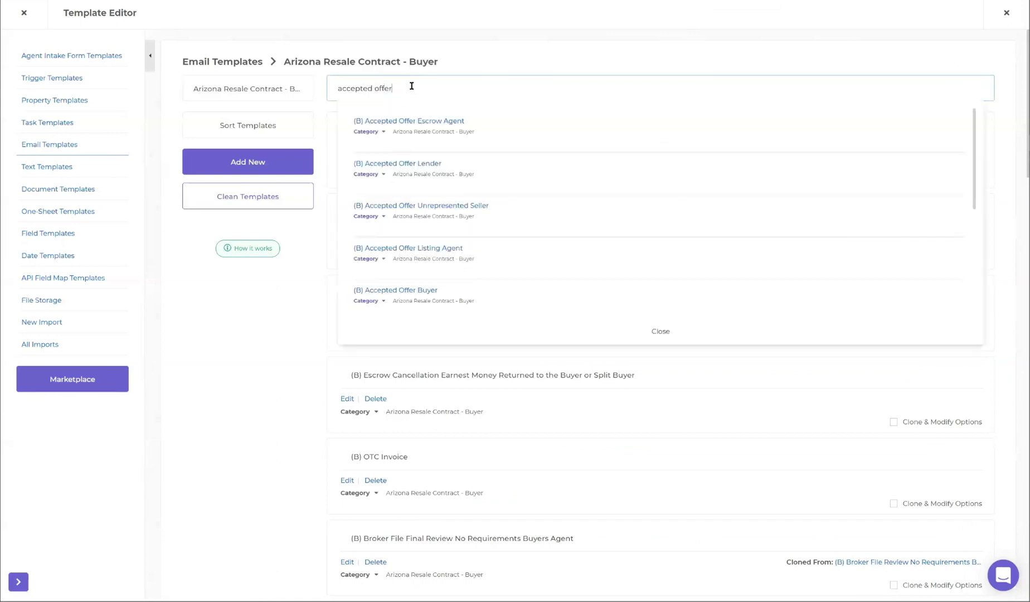
pyautogui.write(' b')
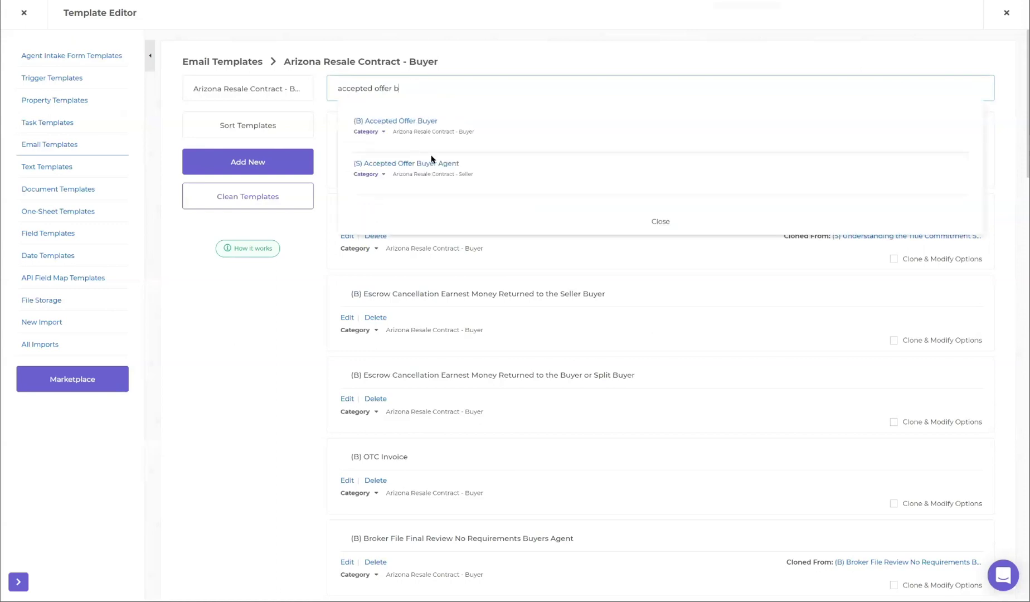
pyautogui.click(411, 121)
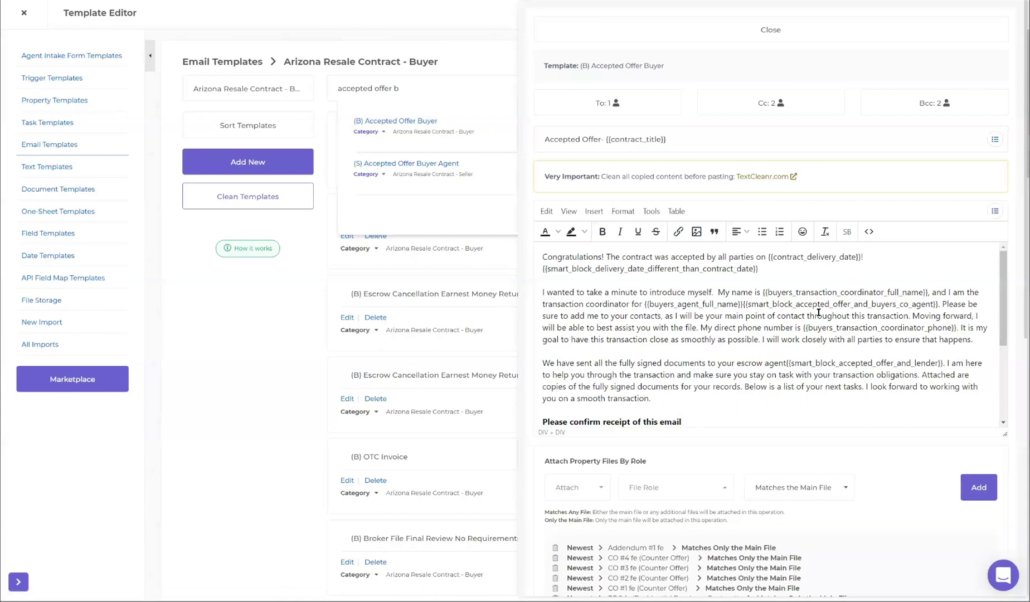
pyautogui.scroll(-3, 709, 357)
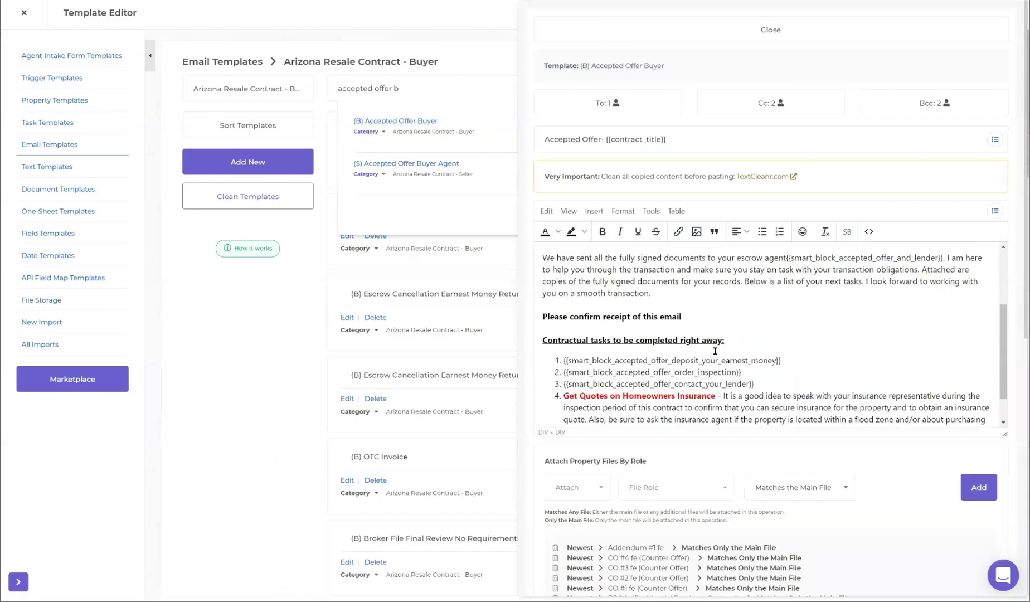
pyautogui.scroll(-1, 708, 334)
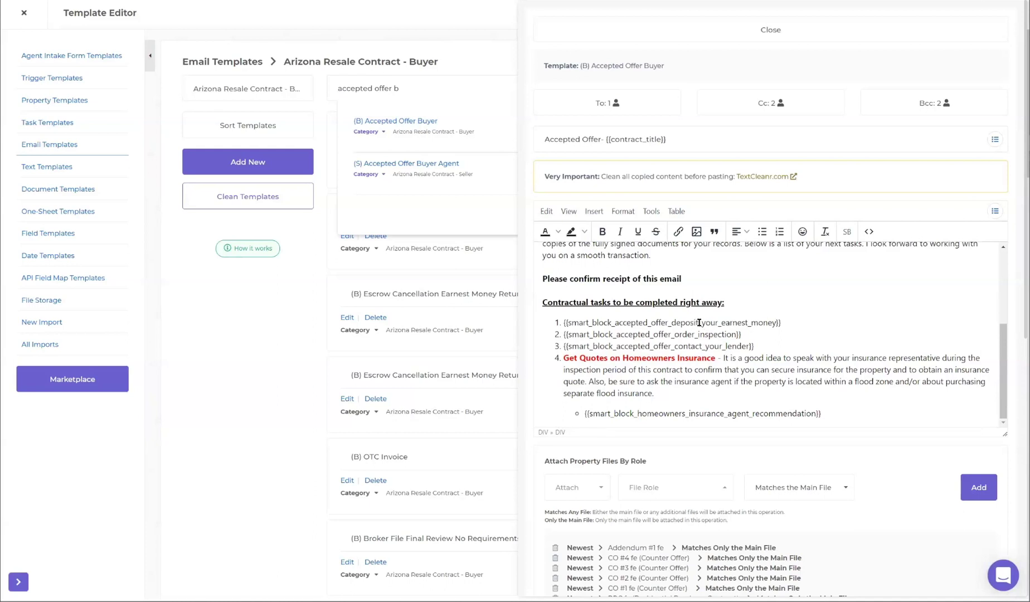
pyautogui.click(198, 378)
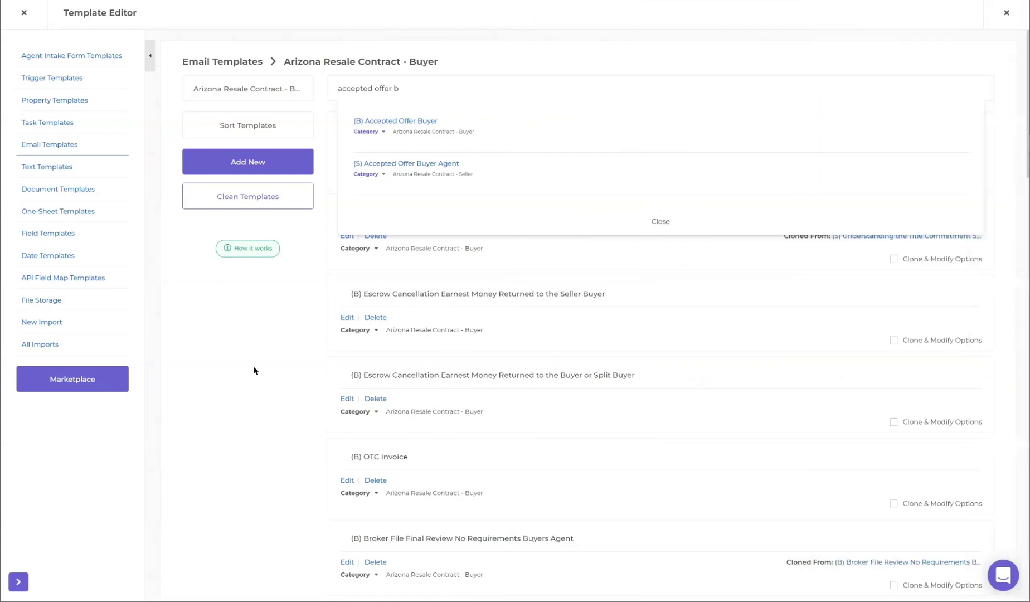
# - Filter the smart block list for "buyer", view the Accepted Offer Schedule Inspections Buyer's Agent smart block, and return to the list
pyautogui.click(402, 340)
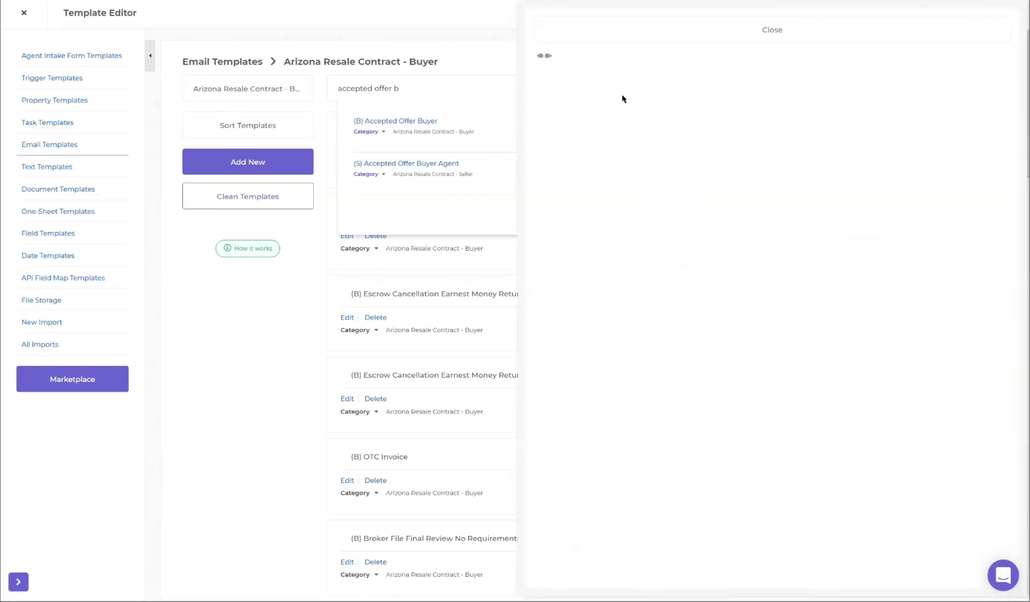
pyautogui.click(610, 122)
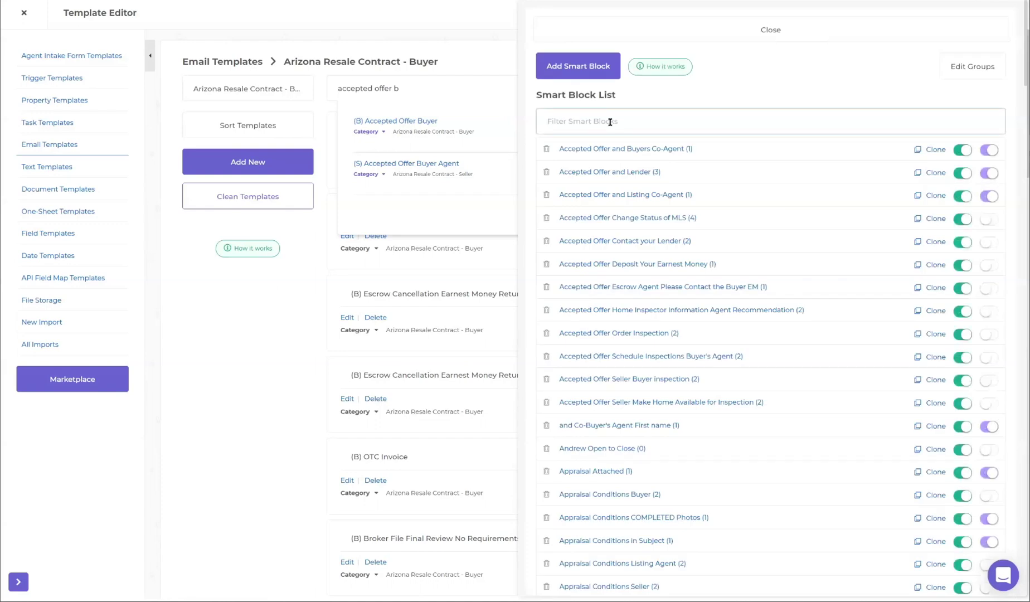
pyautogui.write('buyer')
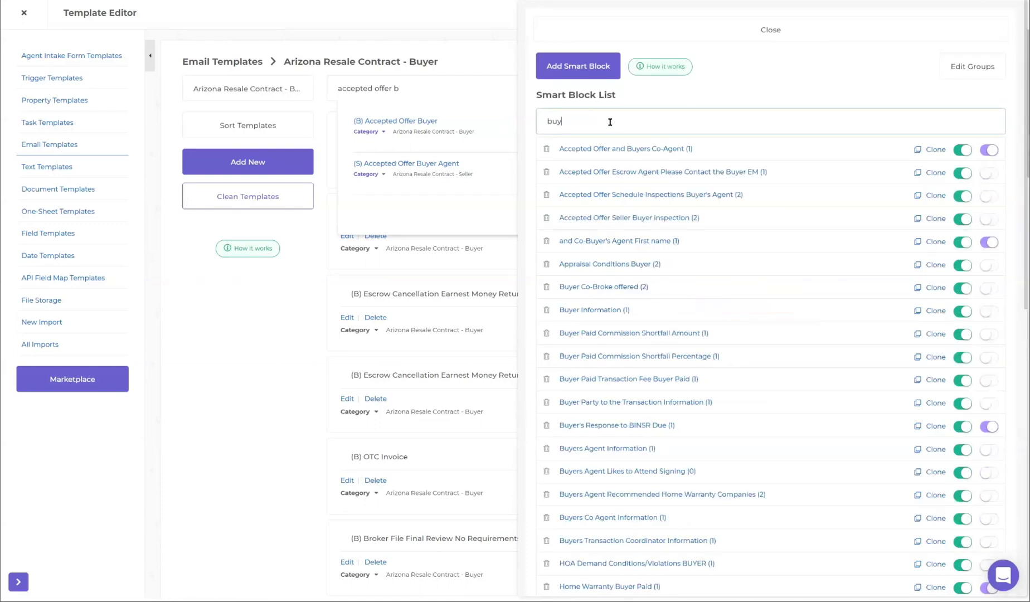
pyautogui.click(689, 199)
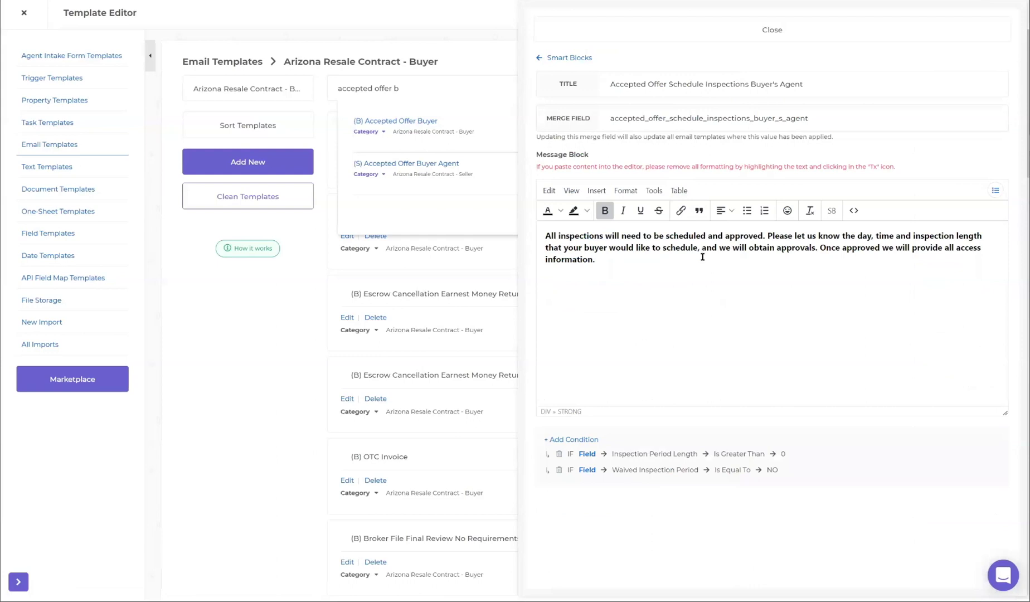
pyautogui.click(553, 58)
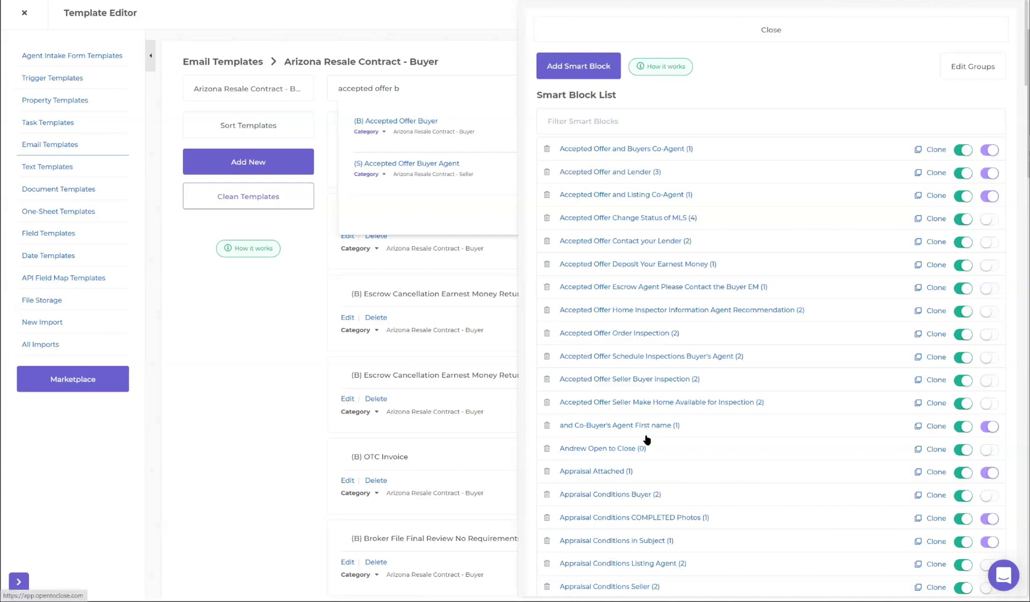
# - Open the Accepted Offer Deposit Your Earnest Money smart block and examine its escrow_agent_business_name field and nested smart_block_earnest_money_due_date
pyautogui.scroll(-20, 679, 202)
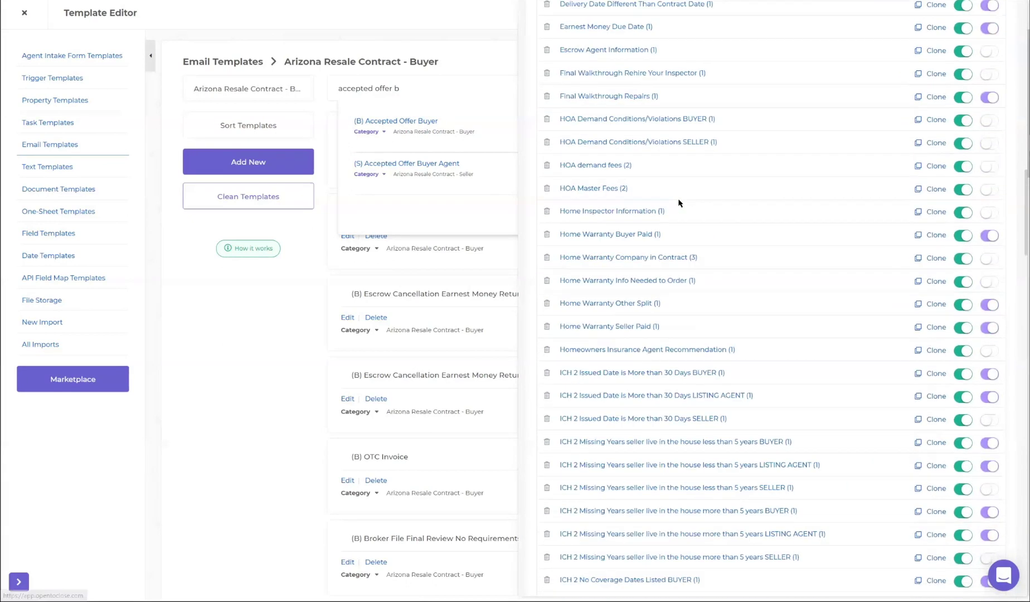
pyautogui.scroll(-20, 679, 202)
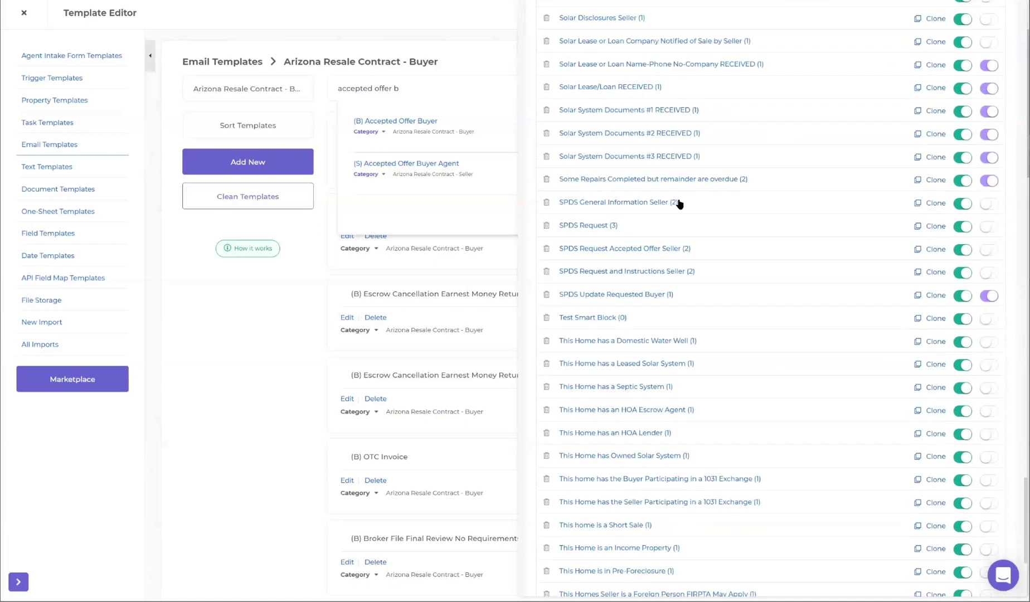
pyautogui.scroll(20, 680, 204)
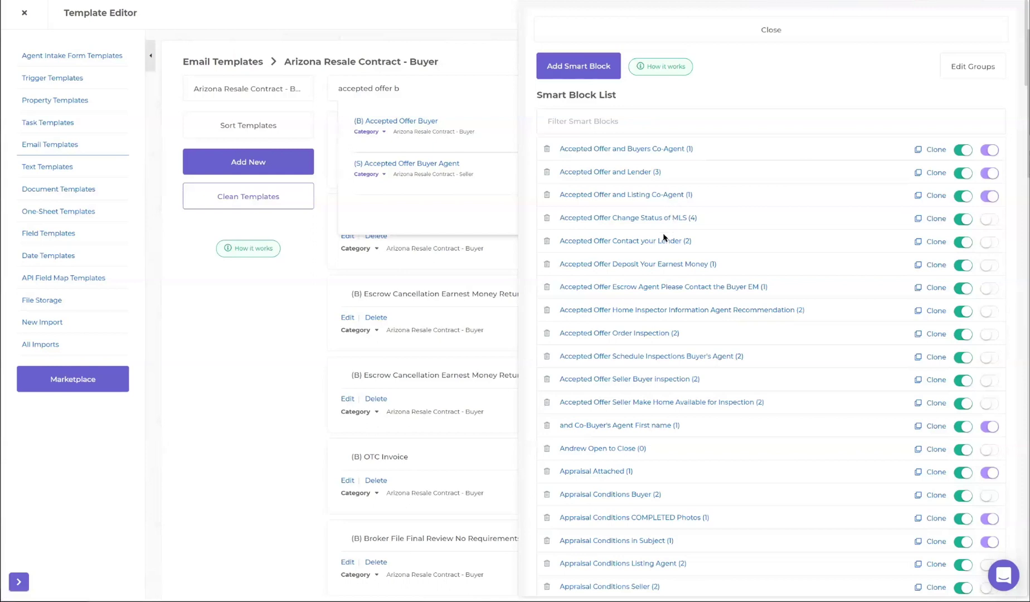
pyautogui.click(647, 269)
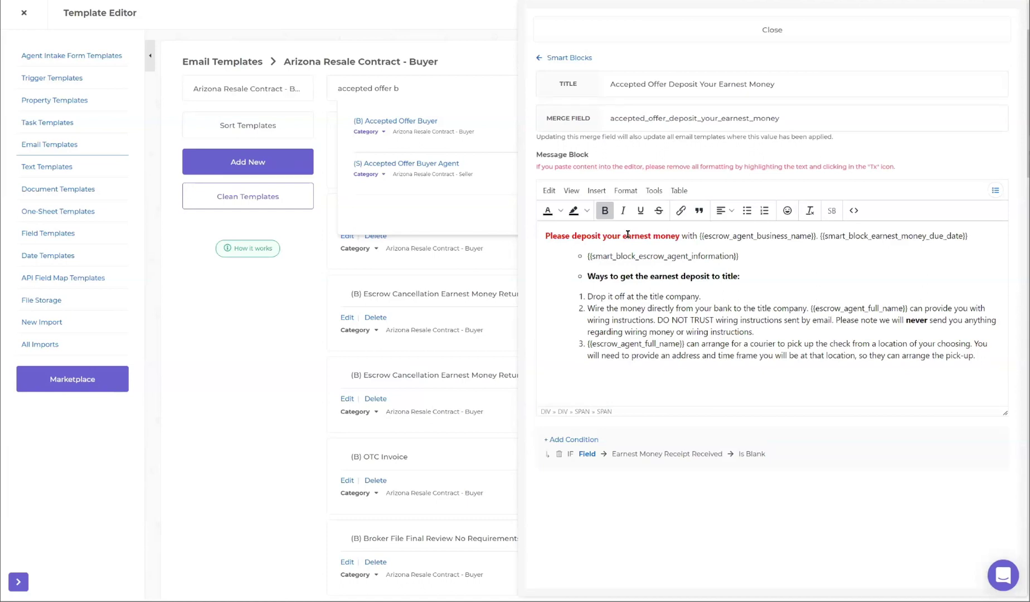
pyautogui.moveTo(740, 235); pyautogui.dragTo(788, 235)
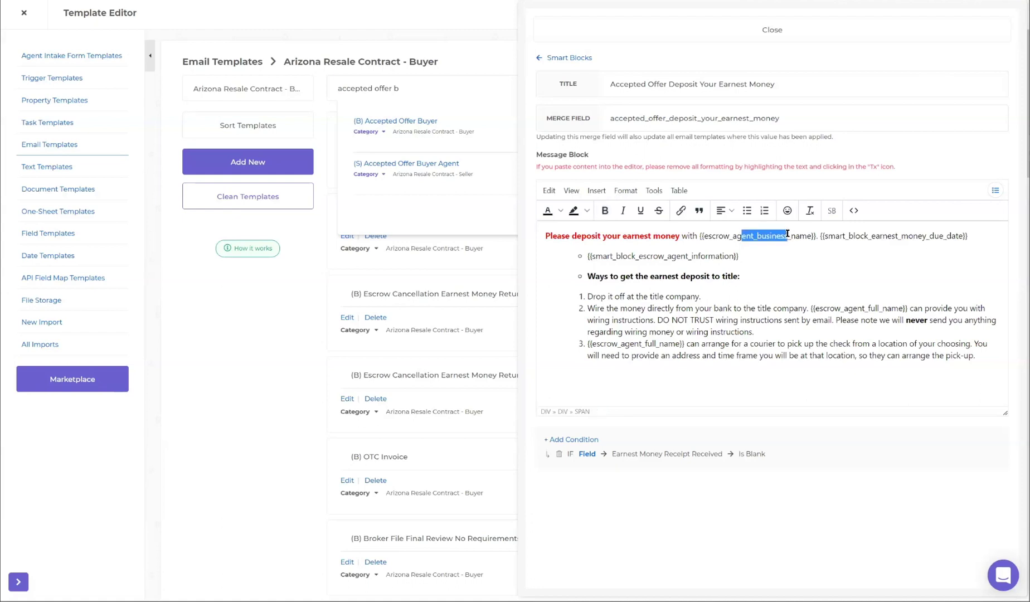
pyautogui.doubleClick(794, 236)
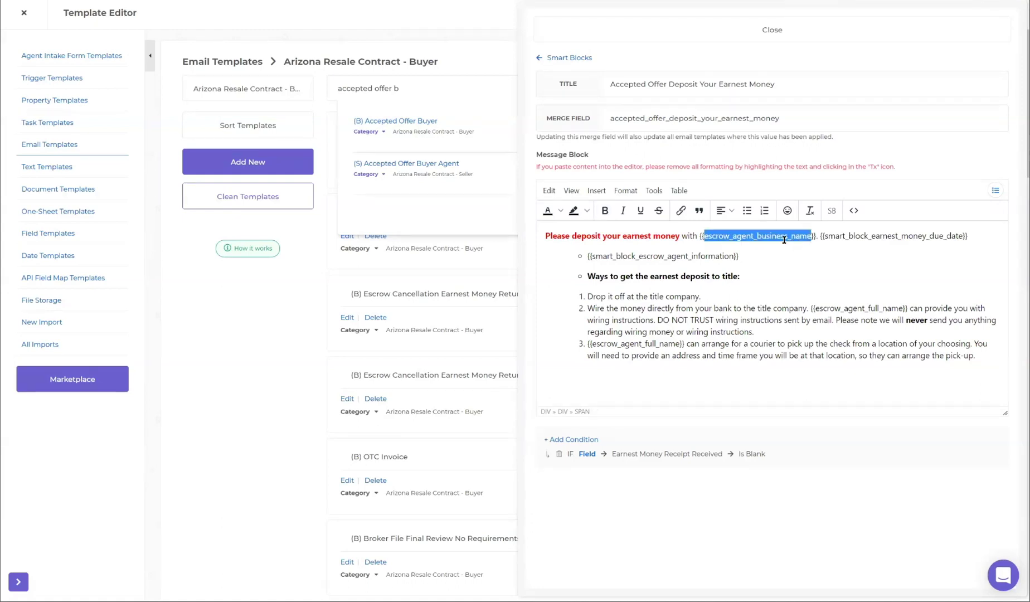
pyautogui.doubleClick(892, 235)
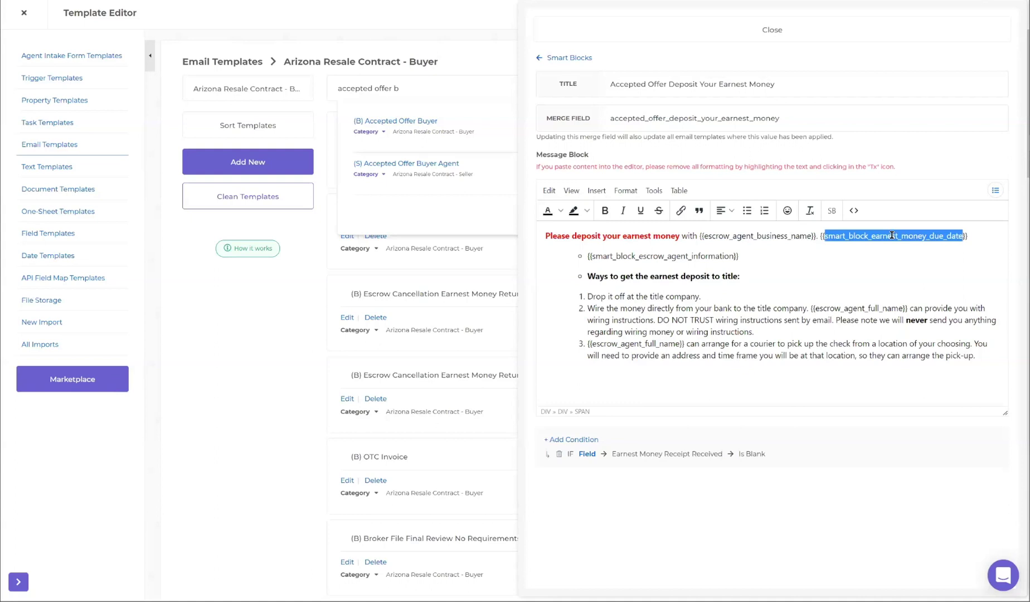
pyautogui.click(543, 58)
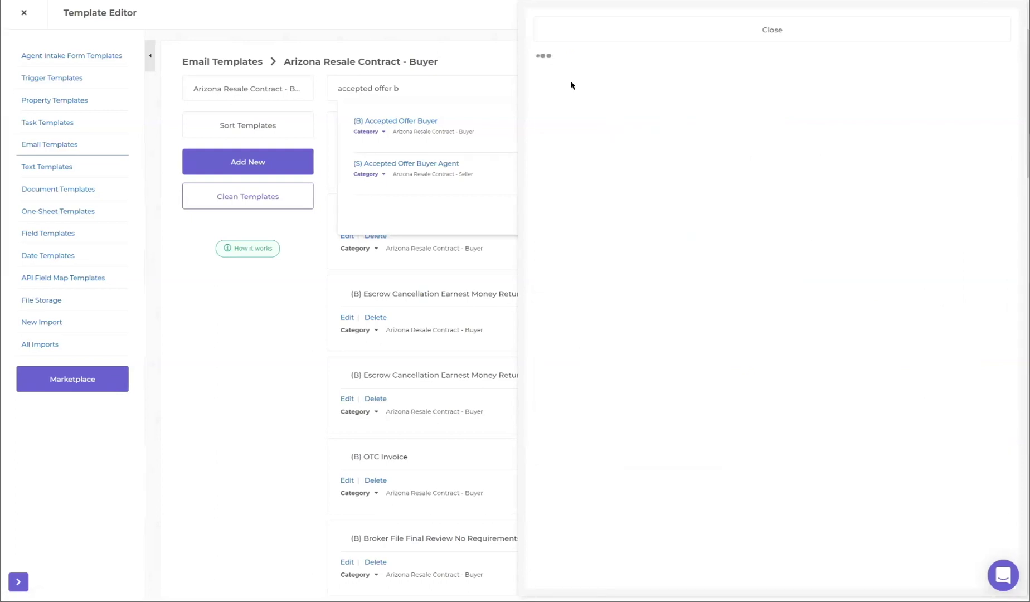
# - Filter the smart block list for "earnest m" and examine the Earnest Money Due Date smart block's message and condition
pyautogui.click(586, 118)
pyautogui.write('earnest m')
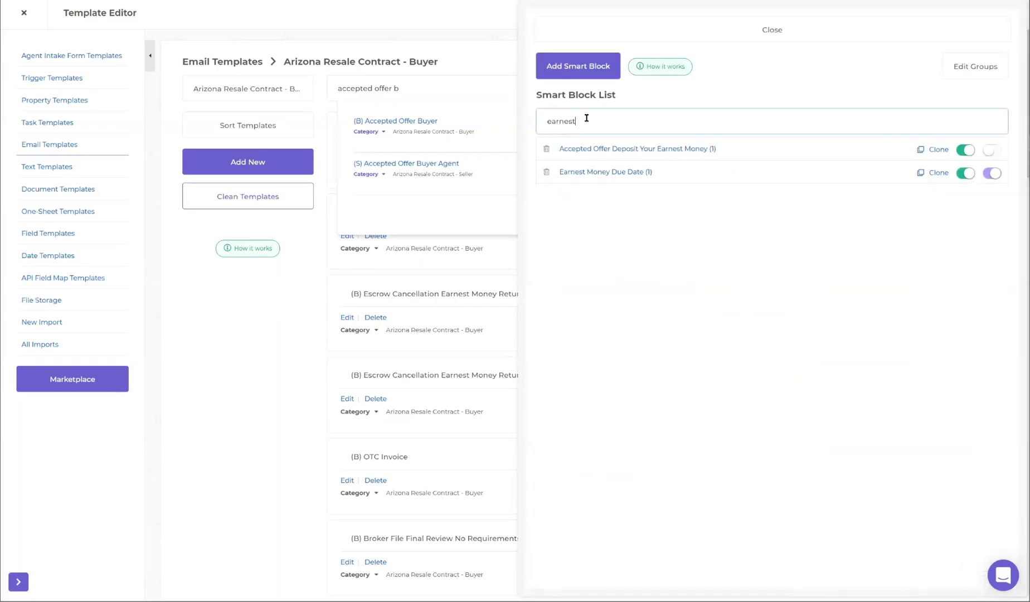
pyautogui.click(584, 174)
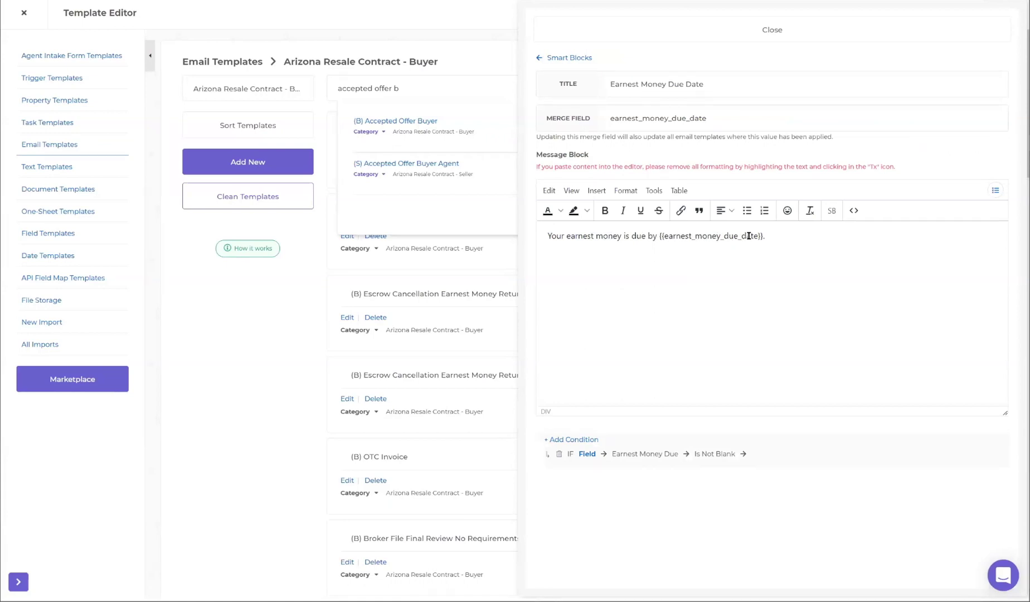
pyautogui.click(573, 60)
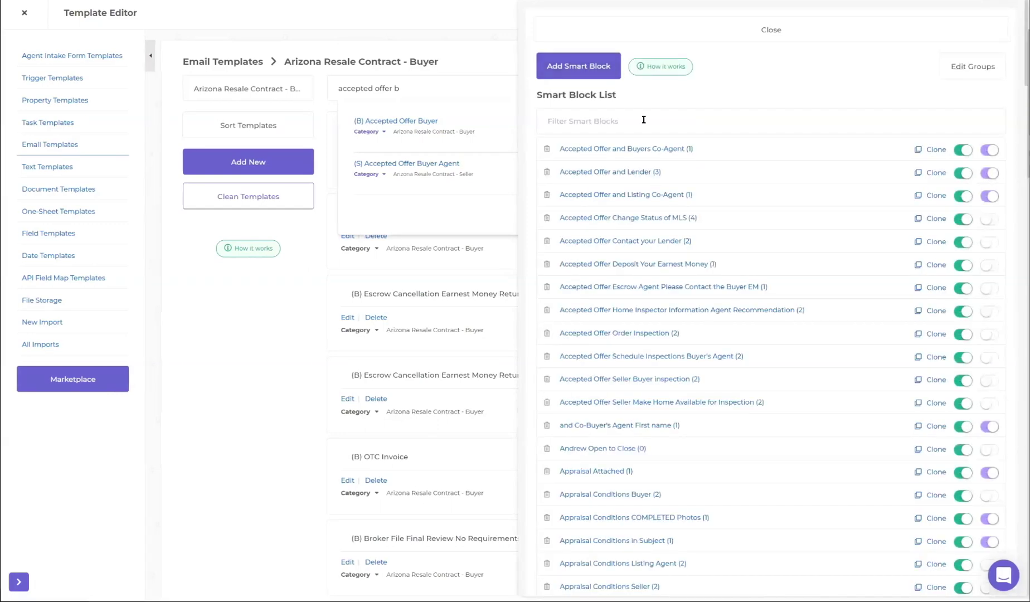
# - Reopen the Accepted Offer Deposit Your Earnest Money smart block and examine its nested smart_block_escrow_agent_information reference
pyautogui.click(647, 268)
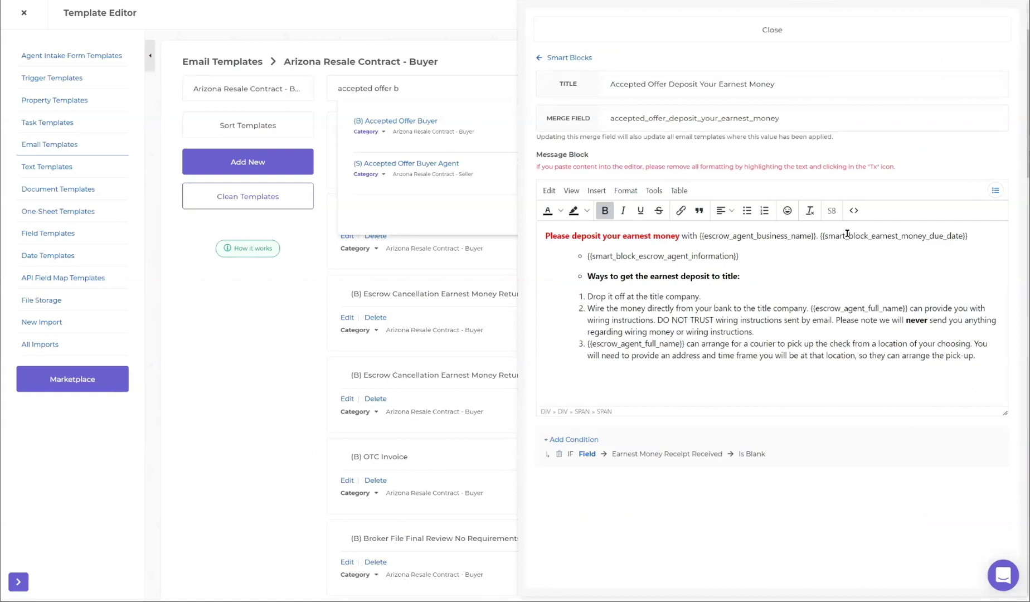
pyautogui.moveTo(616, 256); pyautogui.dragTo(725, 258)
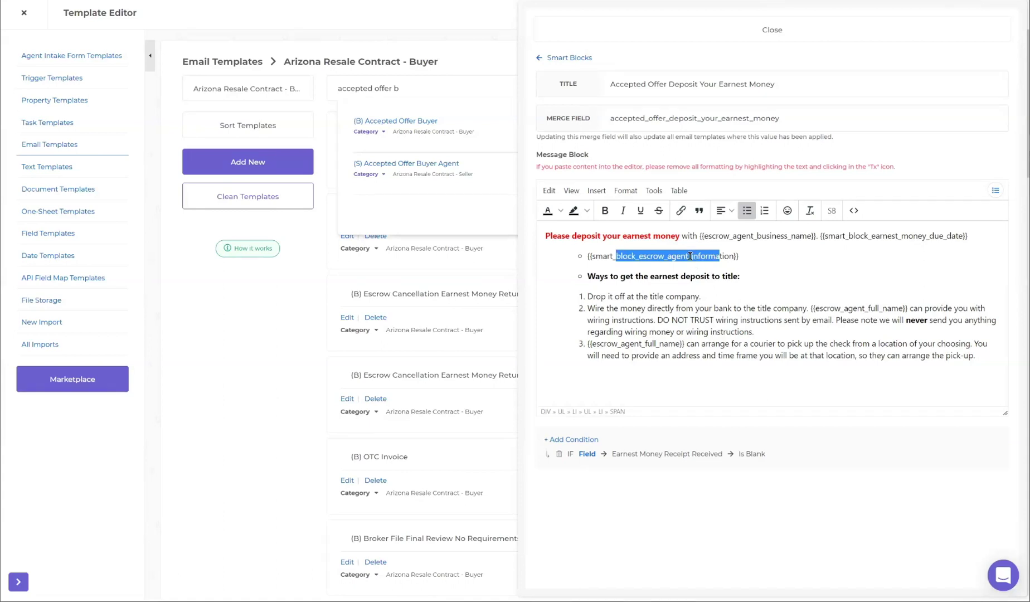
pyautogui.click(724, 256)
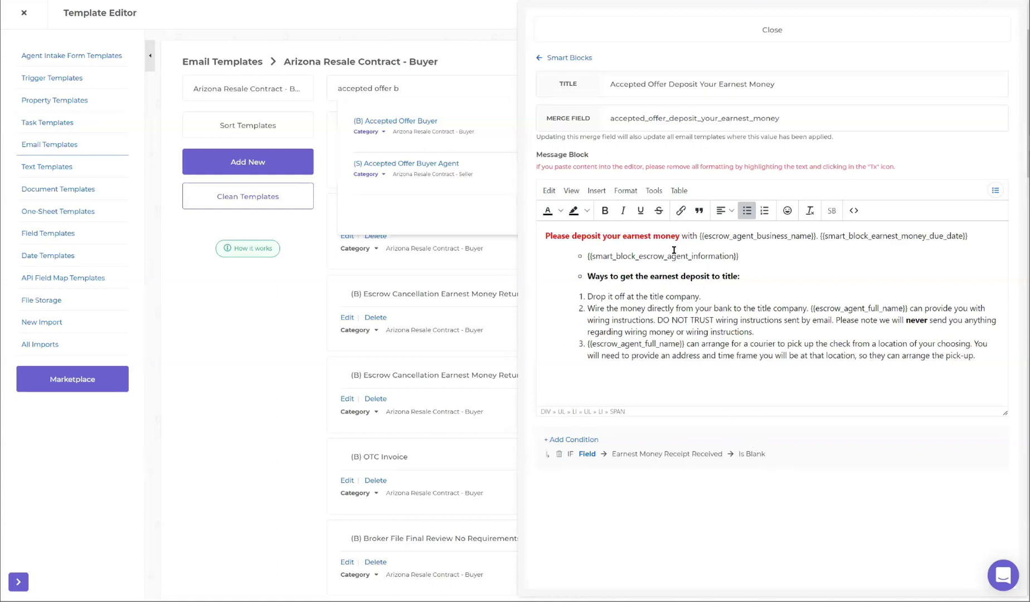
pyautogui.click(723, 258)
pyautogui.click(572, 57)
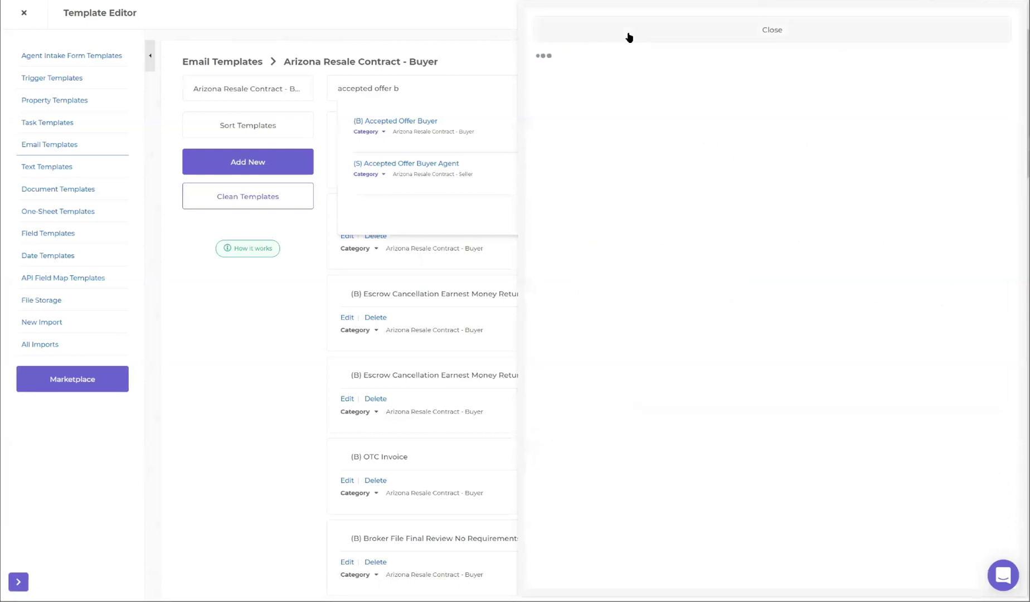
# - Reopen the (B) Accepted Offer Buyer template and preview the smart block behind smart_block_accepted_offer_contact_your_lender
pyautogui.click(393, 118)
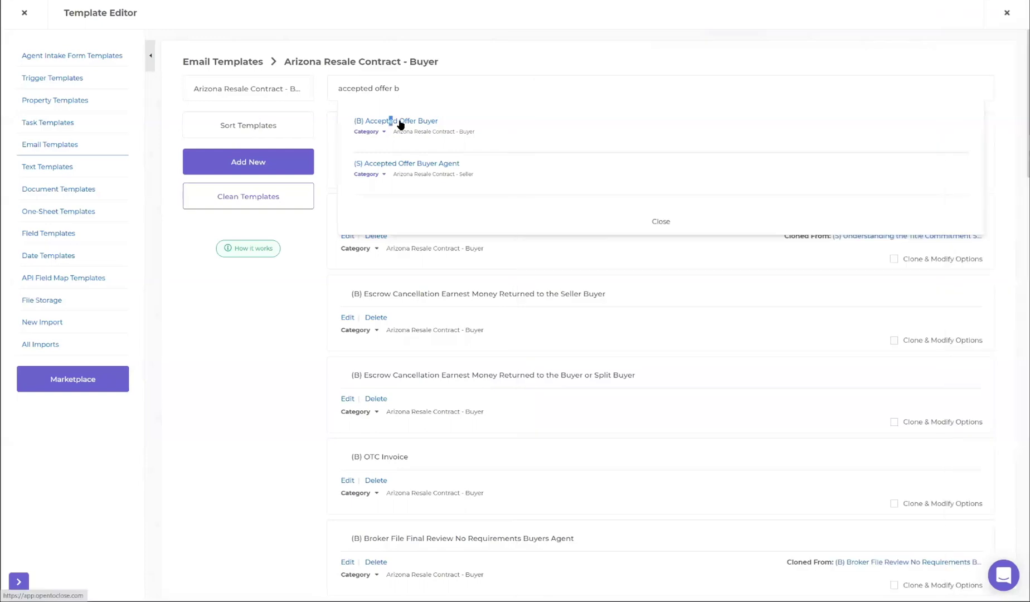
pyautogui.scroll(-5, 736, 295)
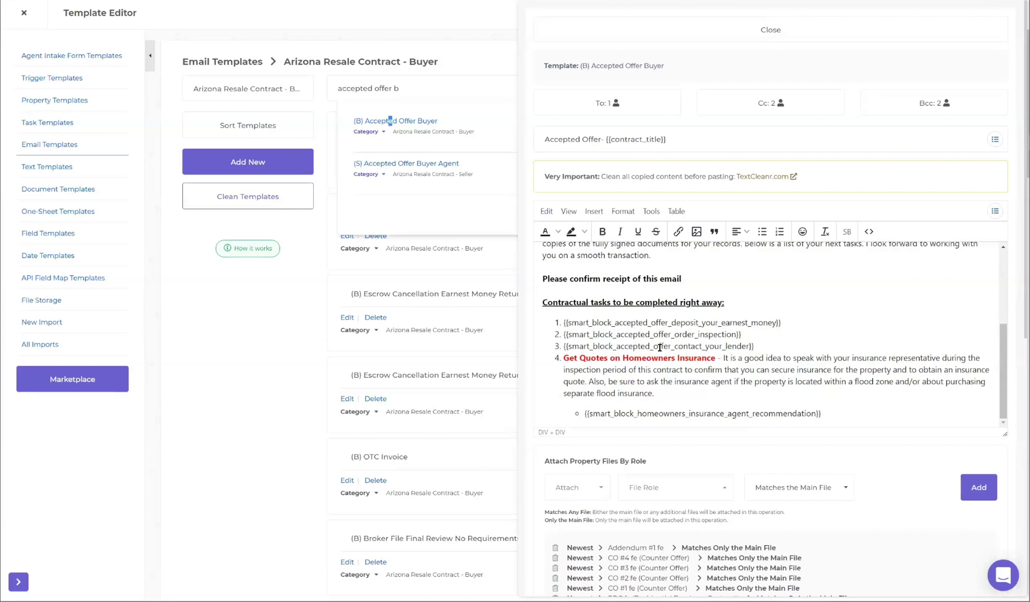
pyautogui.doubleClick(660, 346)
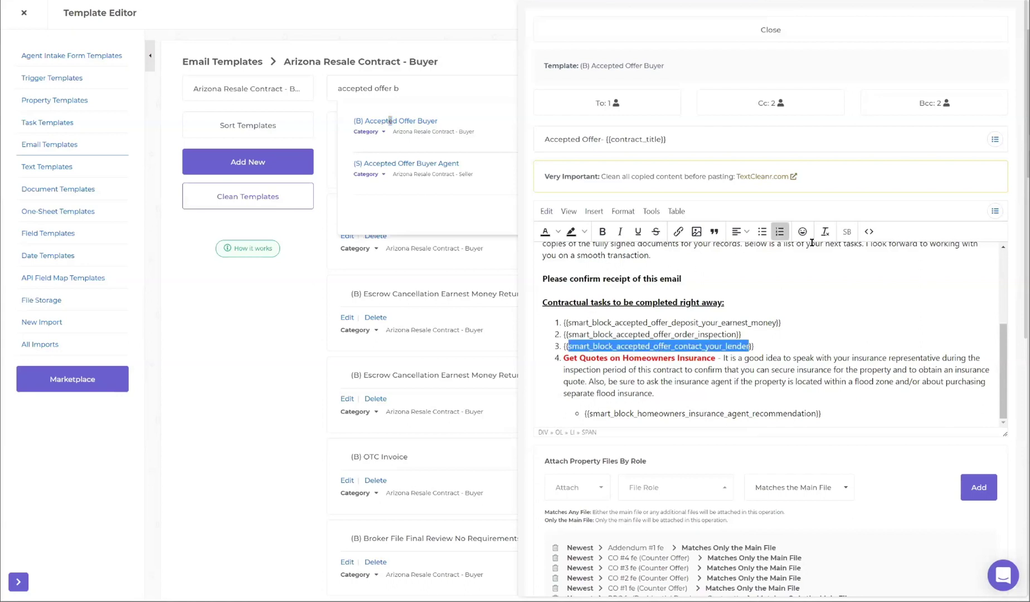
pyautogui.click(847, 232)
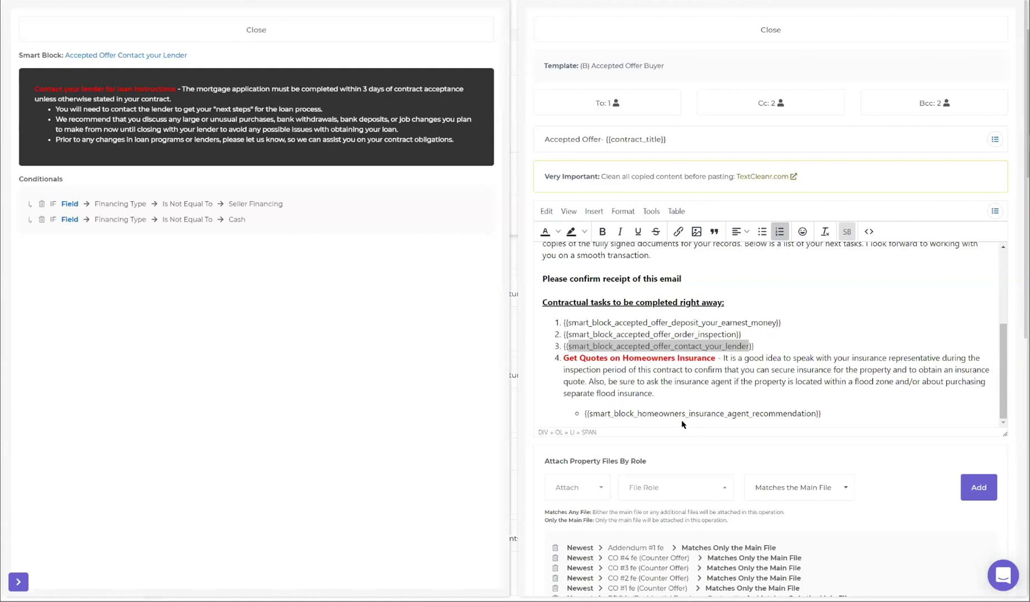
# - Examine the template's smart_block_homeowners_insurance_agent_recommendation reference and look through the contact roles on the Test Trans property
pyautogui.moveTo(621, 413); pyautogui.dragTo(798, 413)
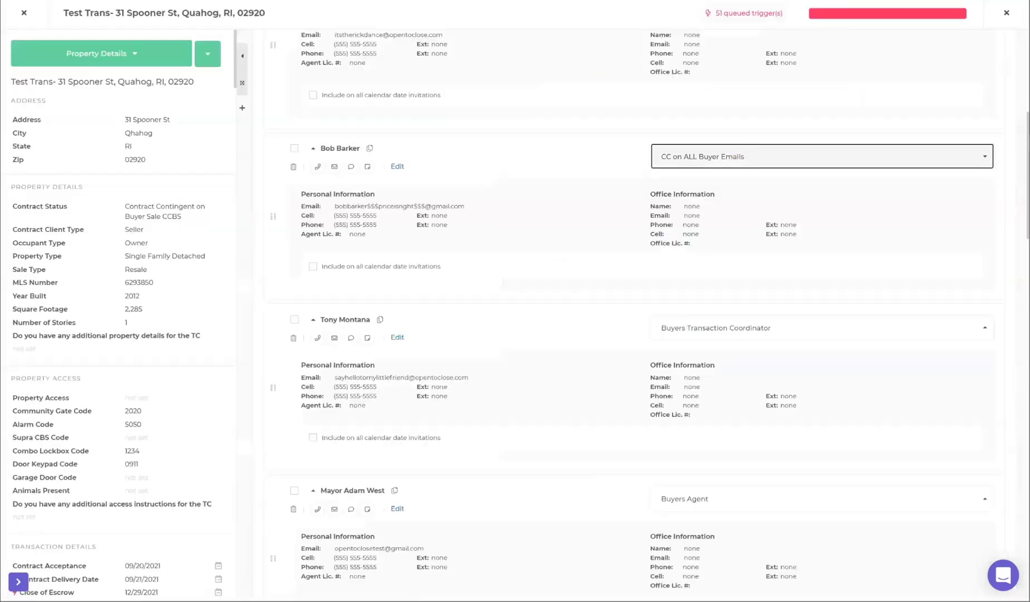
pyautogui.scroll(-20, 729, 441)
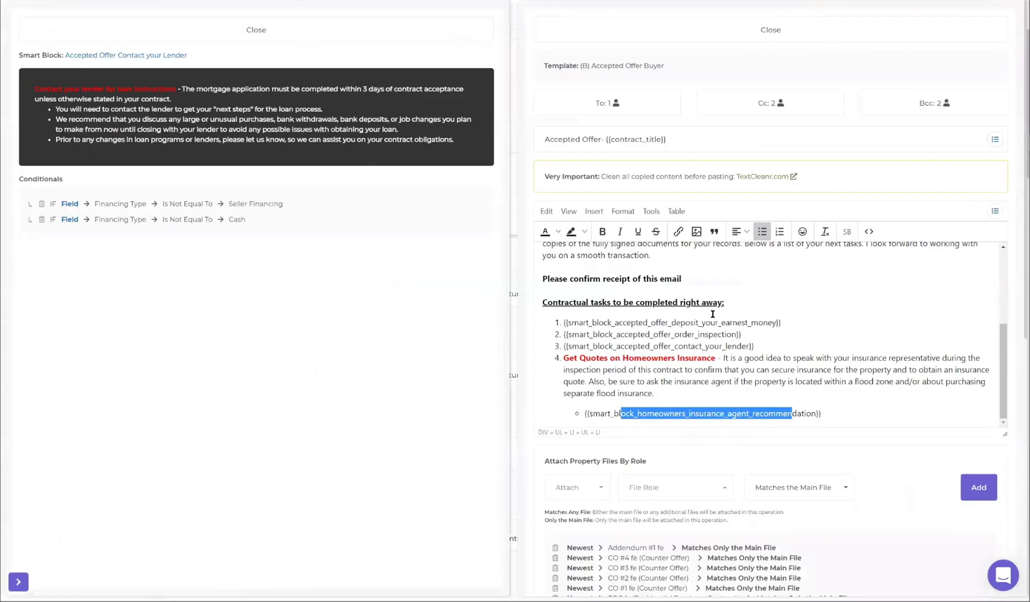
pyautogui.scroll(-1, 752, 335)
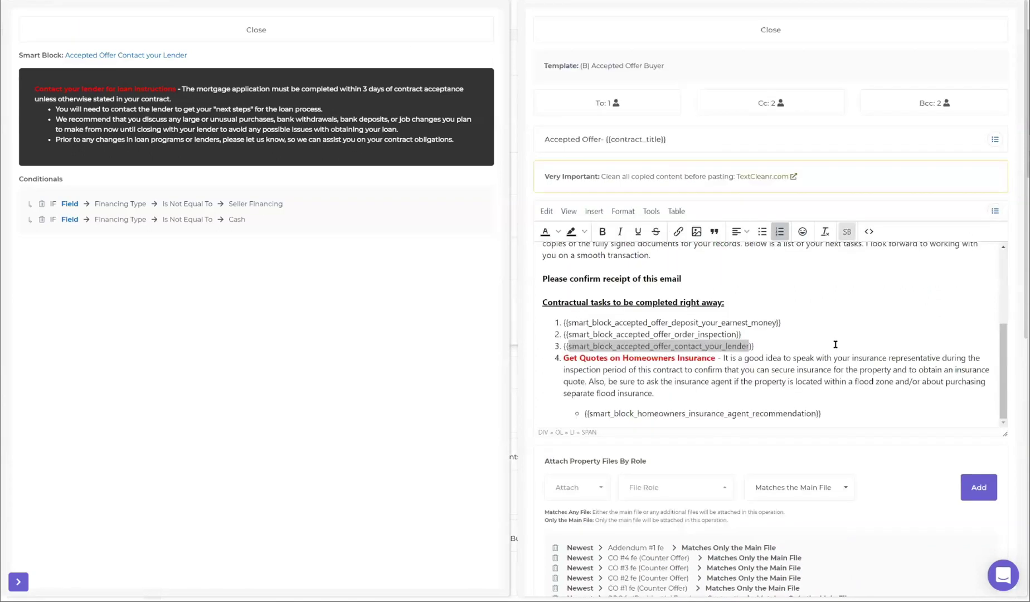
# - Close the smart block preview and the template editor, and find the inspection task in the drafted Accepted Offer email
pyautogui.click(240, 31)
pyautogui.click(260, 25)
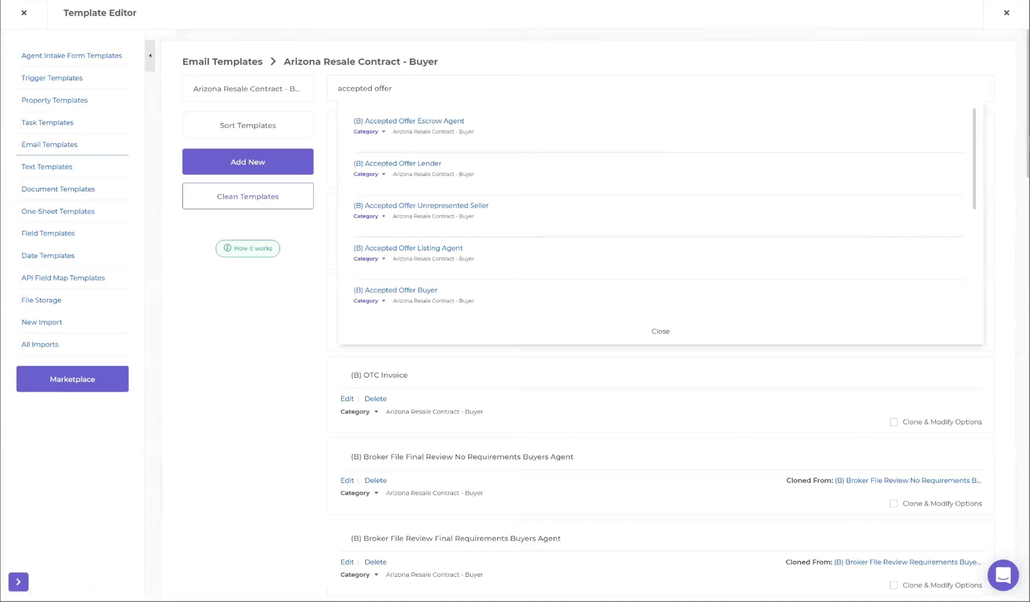
pyautogui.click(24, 12)
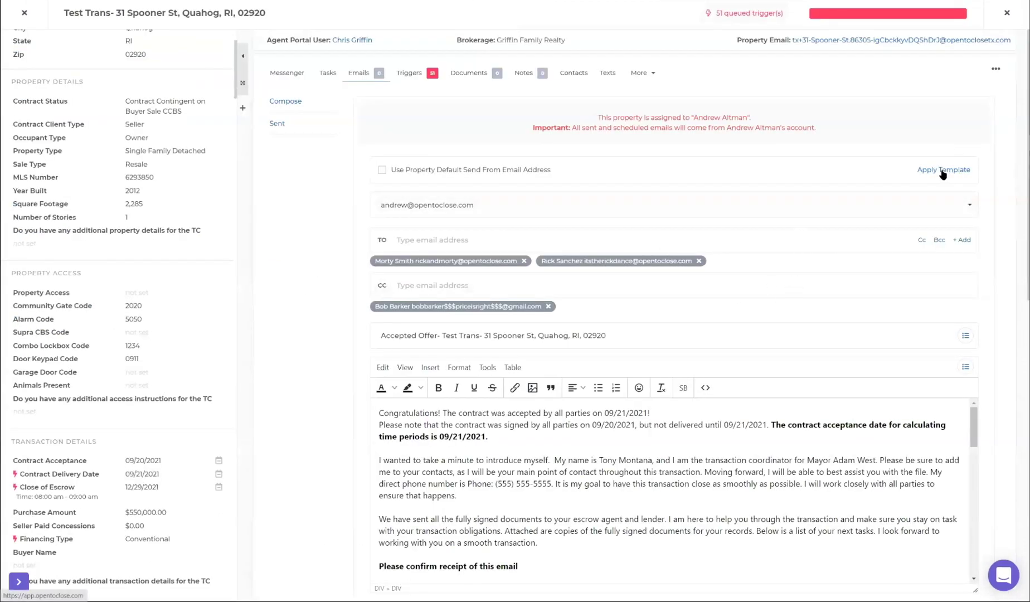
pyautogui.scroll(-10, 703, 437)
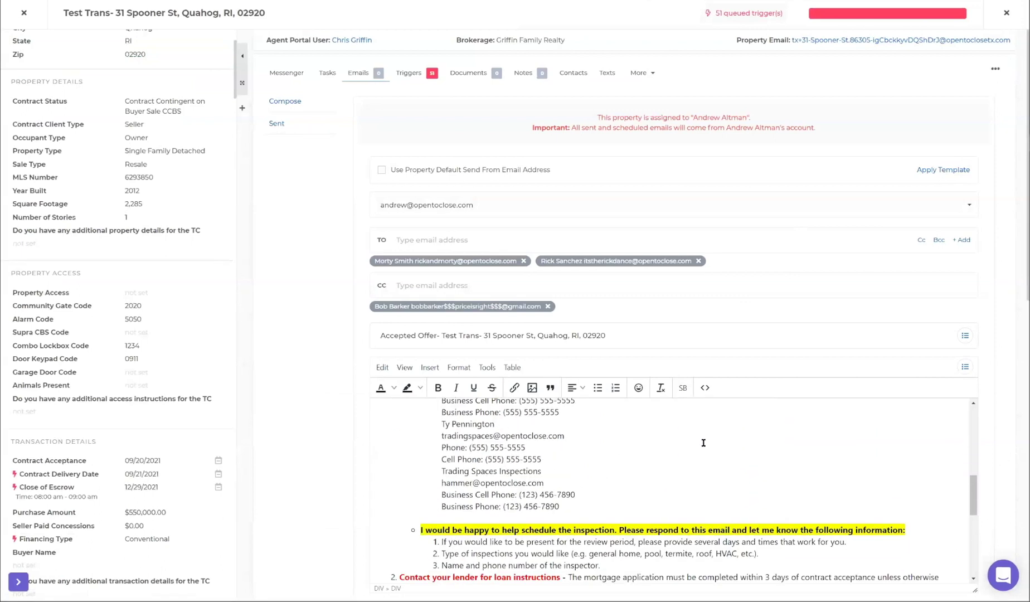
pyautogui.scroll(5, 703, 442)
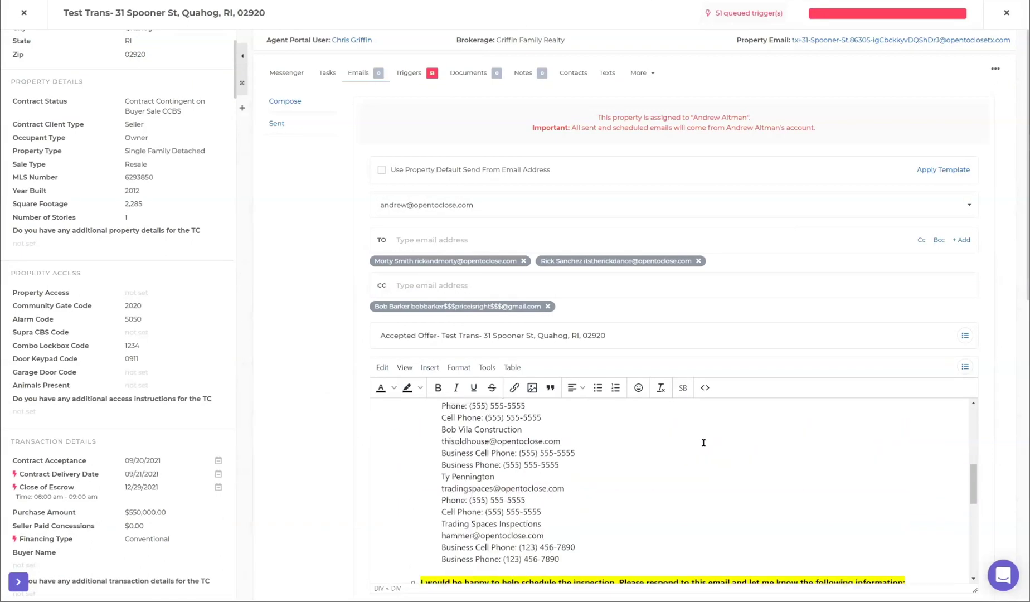
pyautogui.scroll(2, 671, 443)
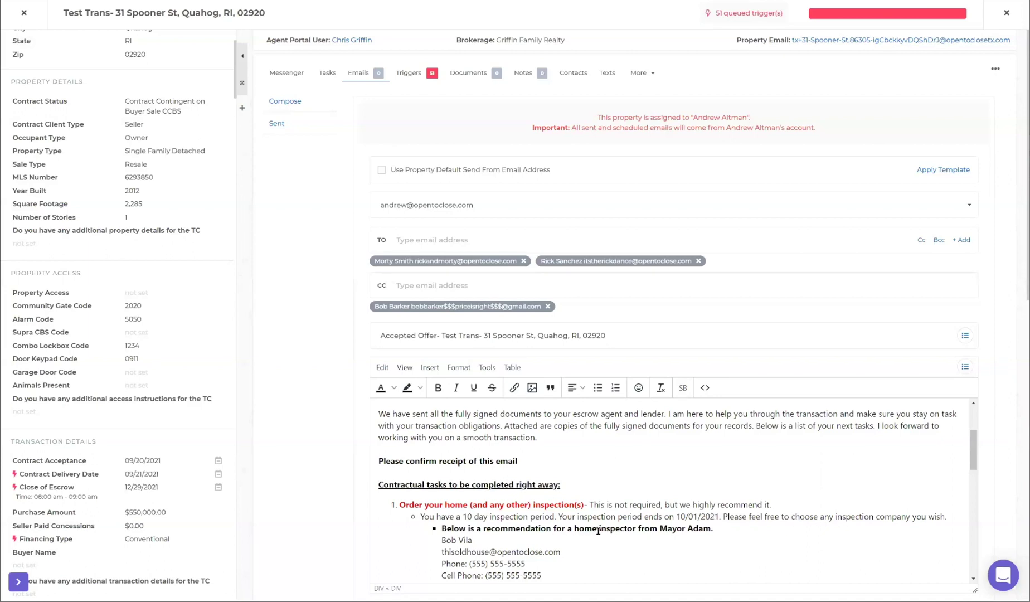
# - Examine the home inspector recommendation under the inspection task, including its introductory line and the listed inspectors' contact details
pyautogui.moveTo(668, 529); pyautogui.dragTo(701, 530)
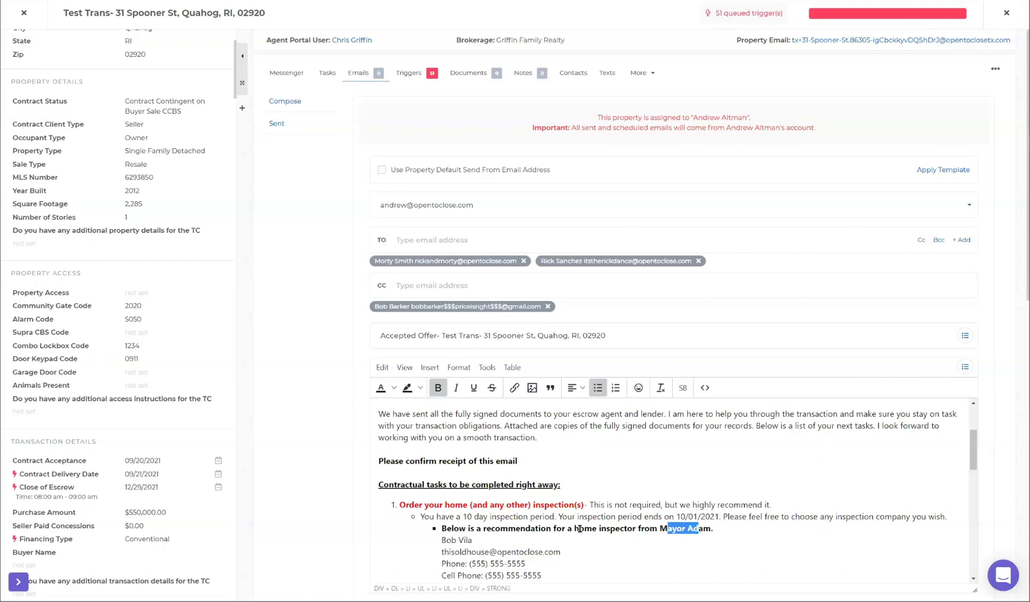
pyautogui.scroll(-2, 536, 493)
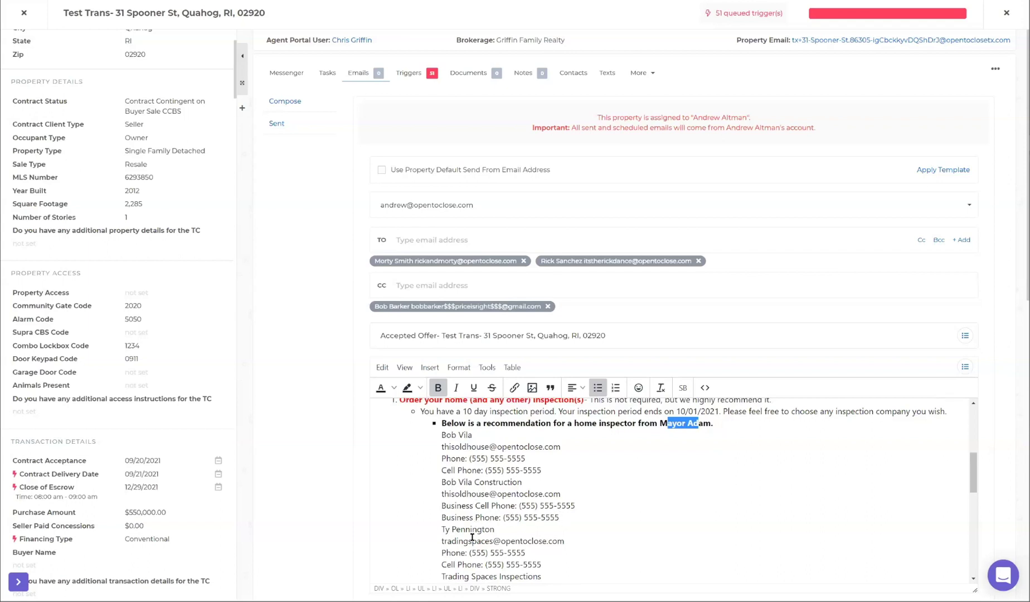
pyautogui.scroll(-1, 471, 535)
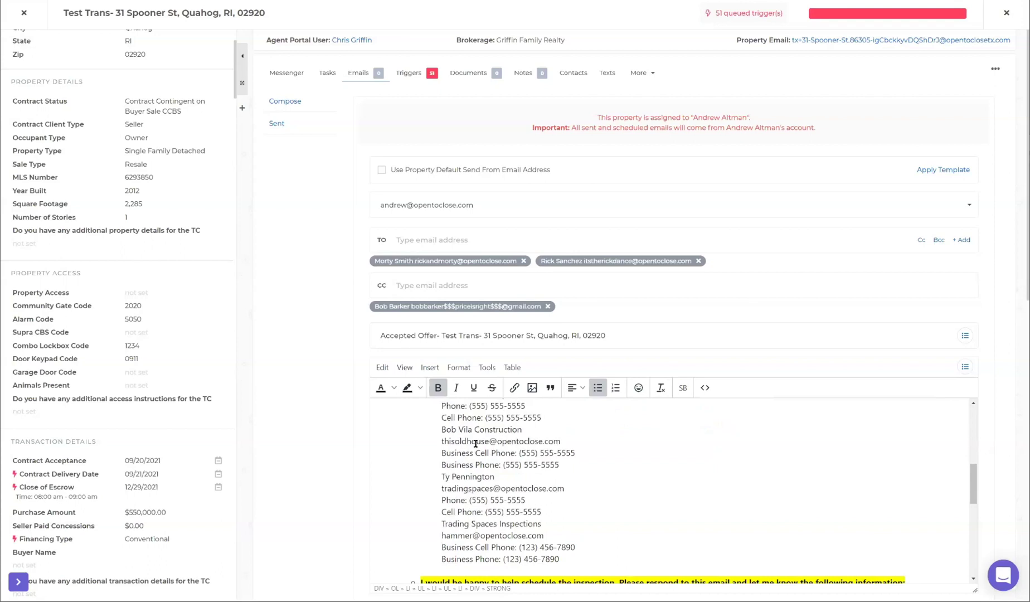
pyautogui.scroll(-2, 478, 550)
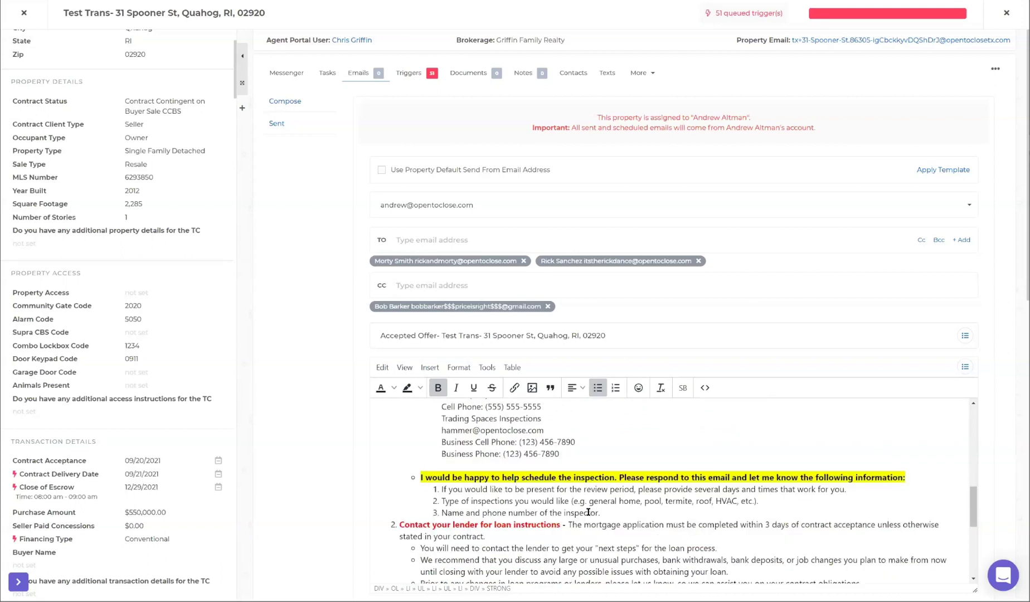
pyautogui.scroll(2, 588, 512)
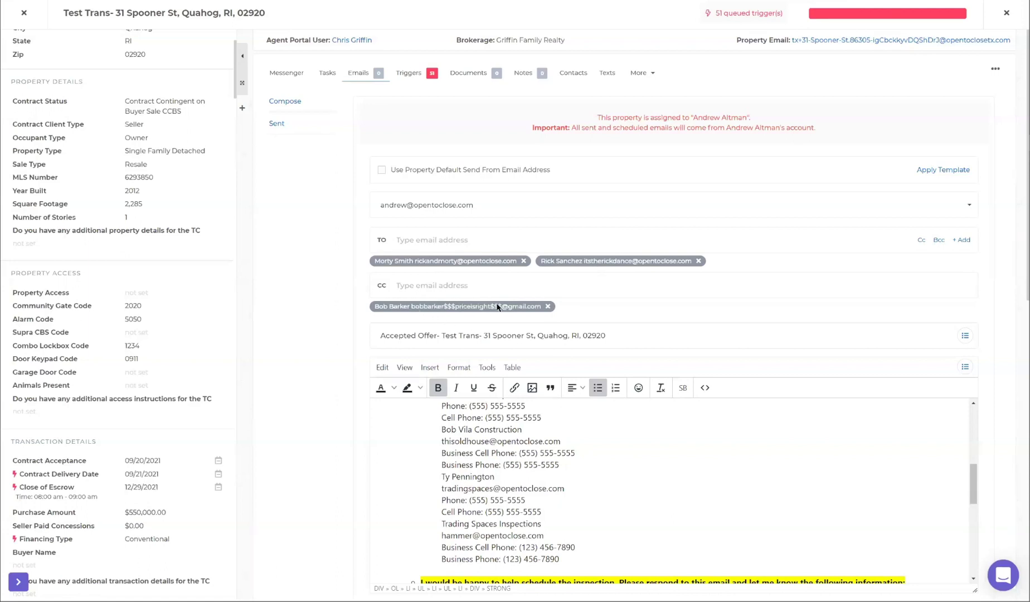
# - Look through the Test Trans property's contacts and examine the email's lender instructions and homeowners insurance recommendation
pyautogui.click(573, 72)
pyautogui.scroll(4, 575, 302)
pyautogui.scroll(15, 576, 302)
pyautogui.scroll(12, 575, 303)
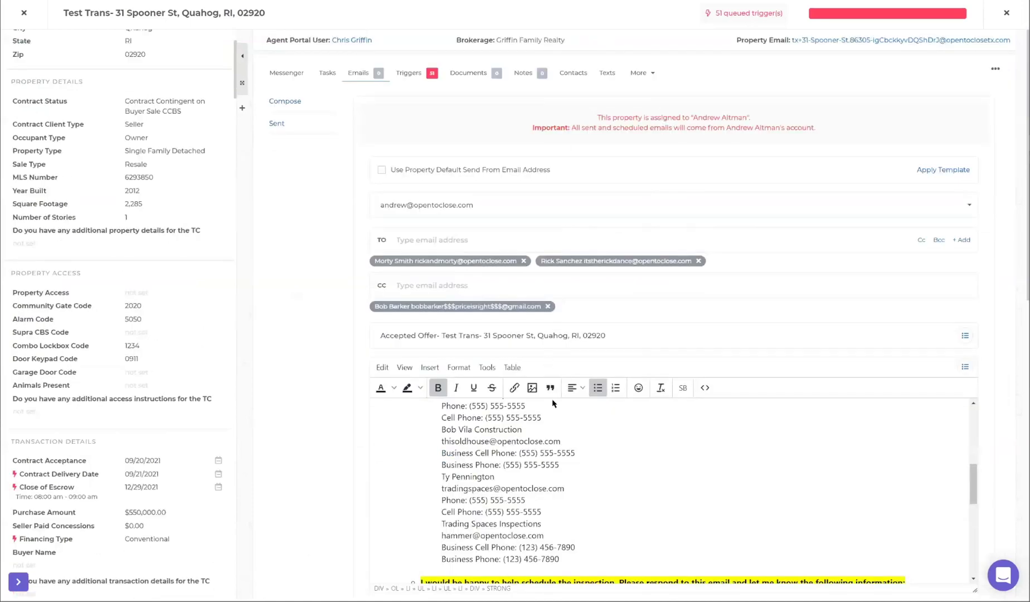
pyautogui.scroll(-3, 548, 477)
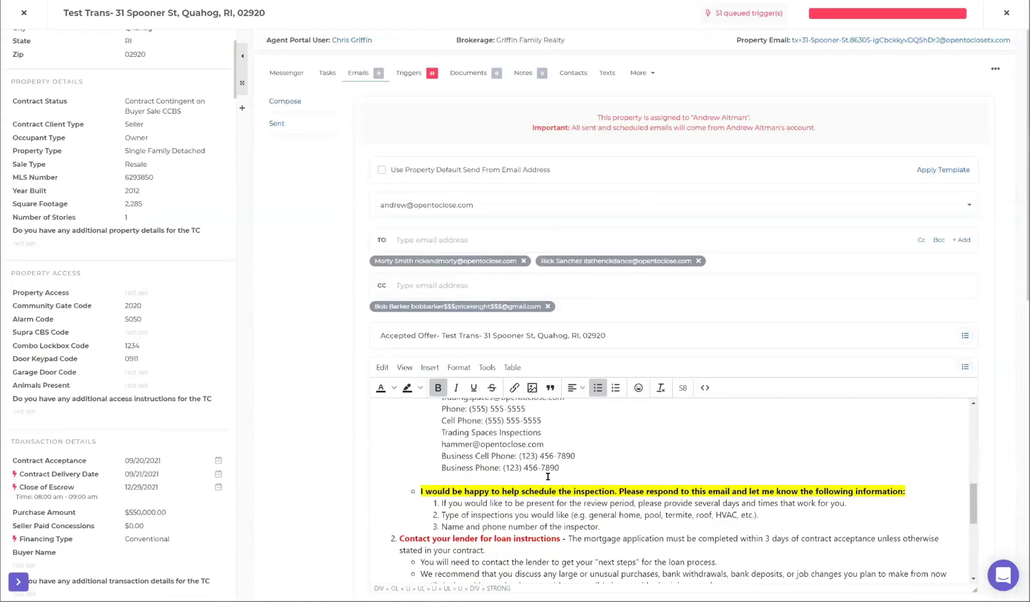
pyautogui.scroll(3, 549, 474)
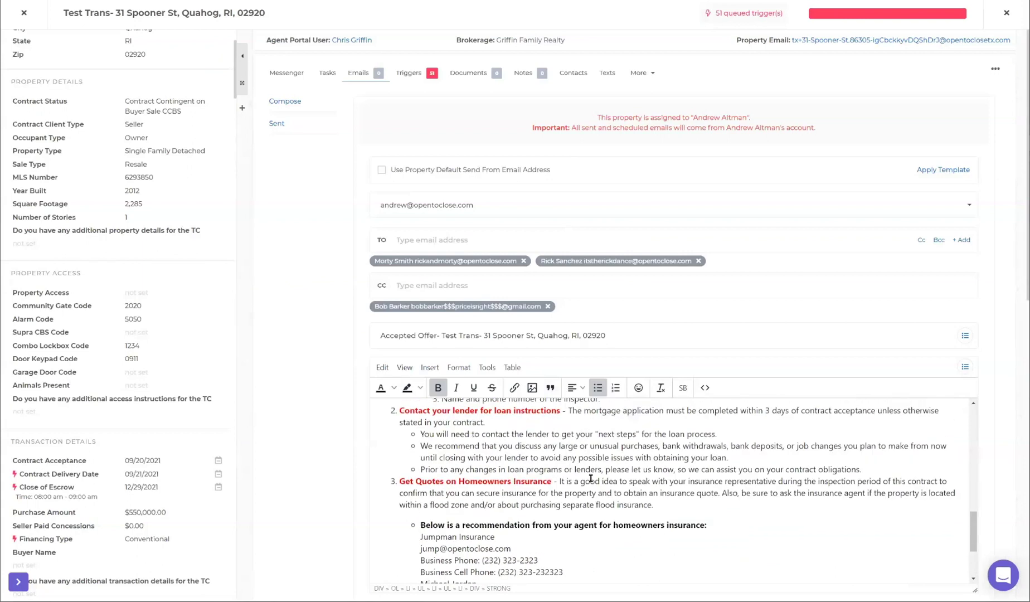
pyautogui.scroll(-2, 590, 477)
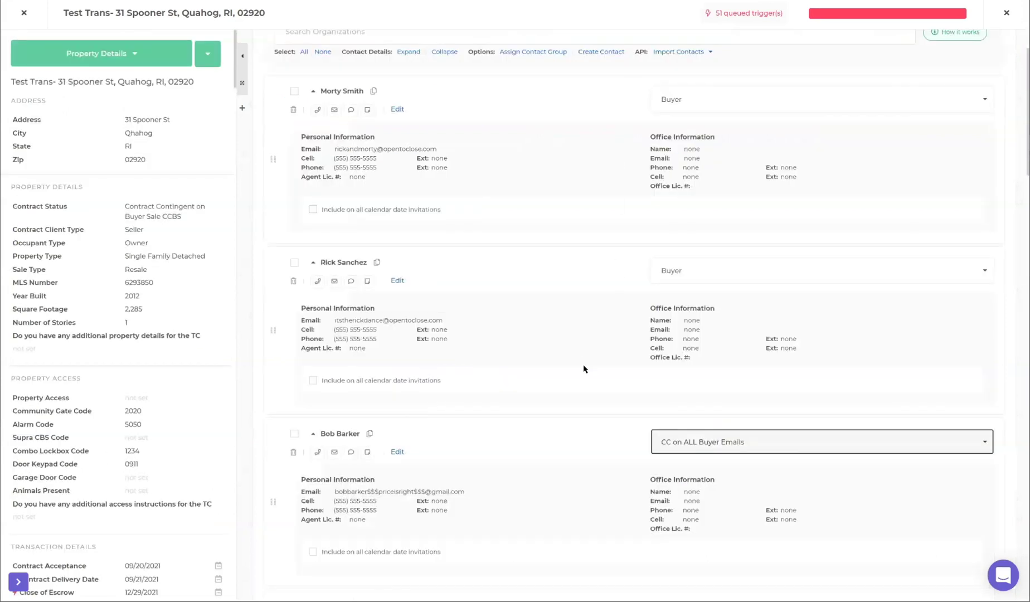
pyautogui.scroll(-15, 585, 379)
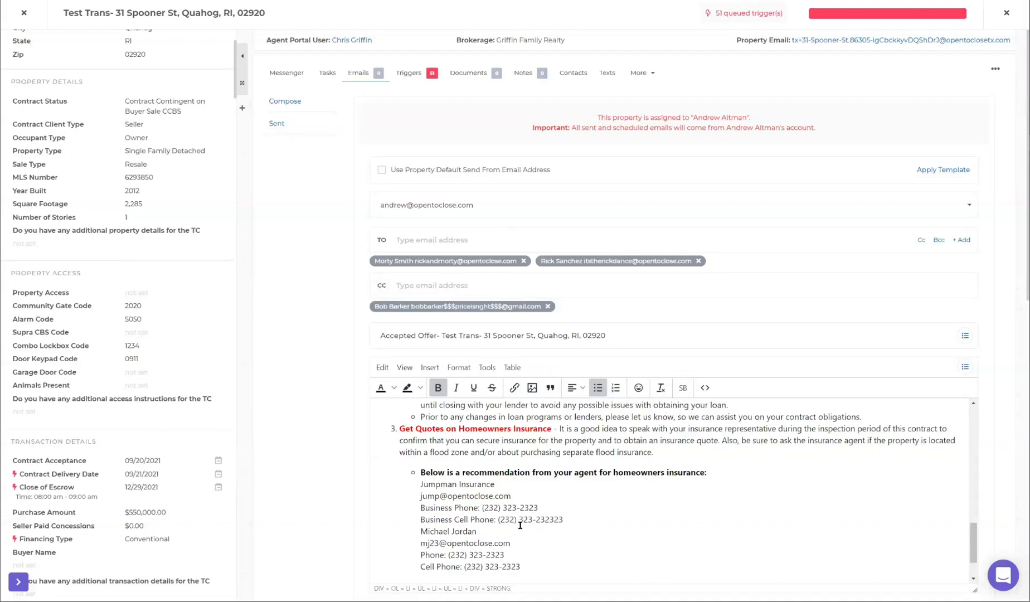
pyautogui.scroll(-4, 522, 522)
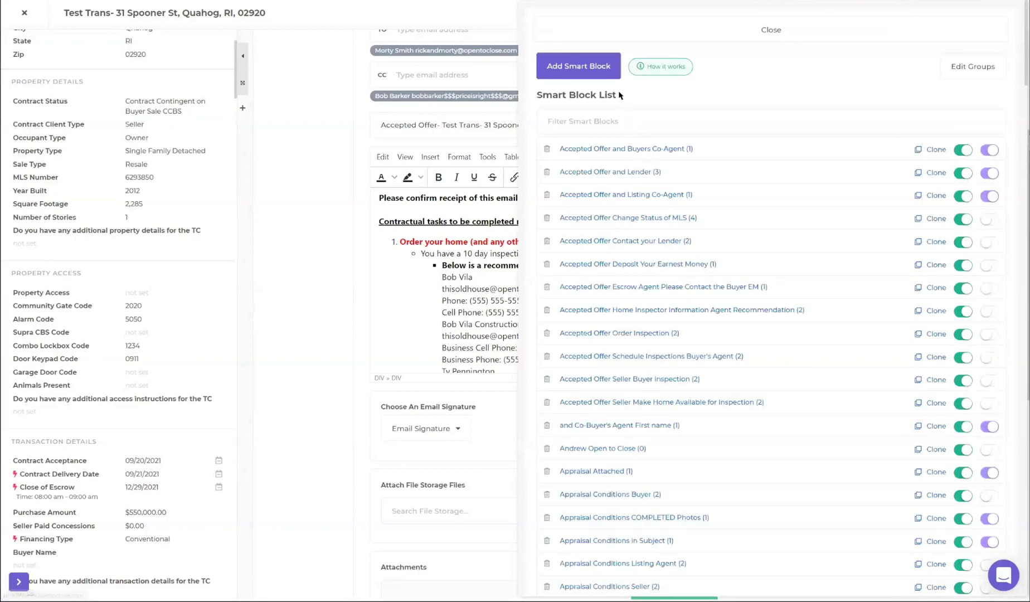
# - Open the Accepted Offer Escrow Agent list of all parties involved smart block group and examine its nested buyer, seller and listing-side blocks
pyautogui.click(960, 69)
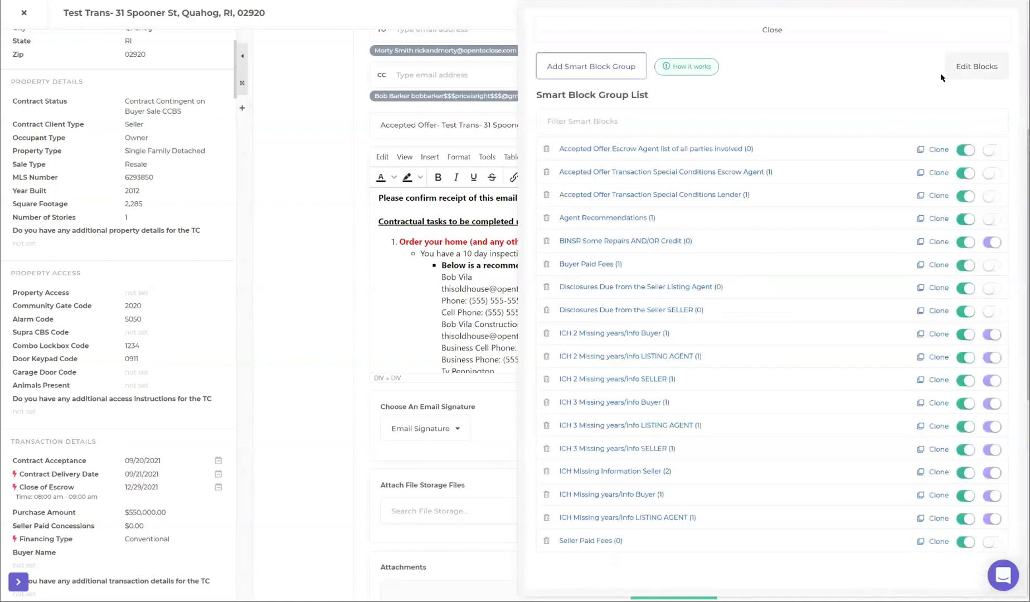
pyautogui.click(678, 149)
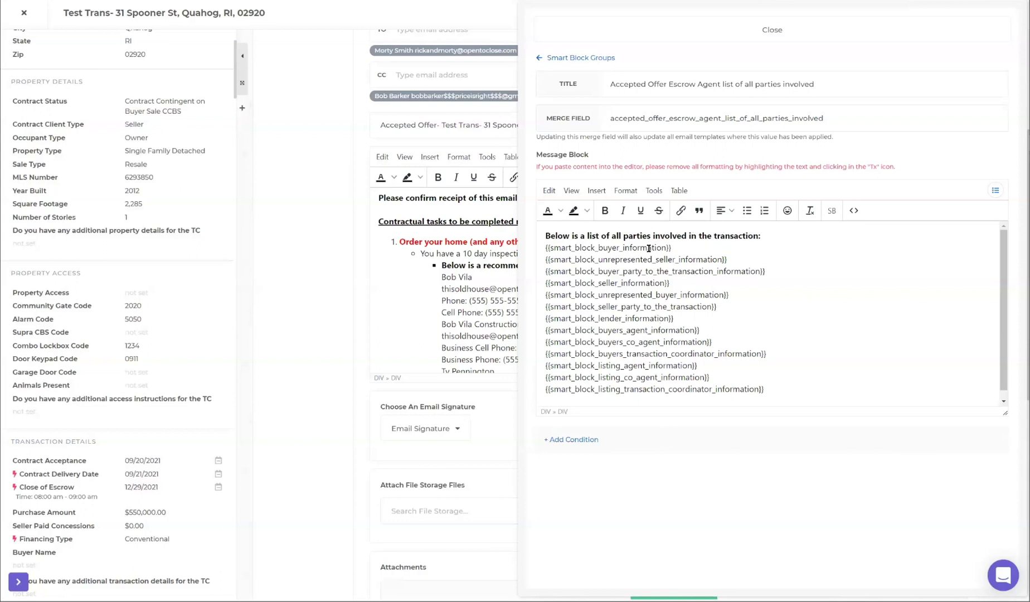
pyautogui.doubleClick(578, 246)
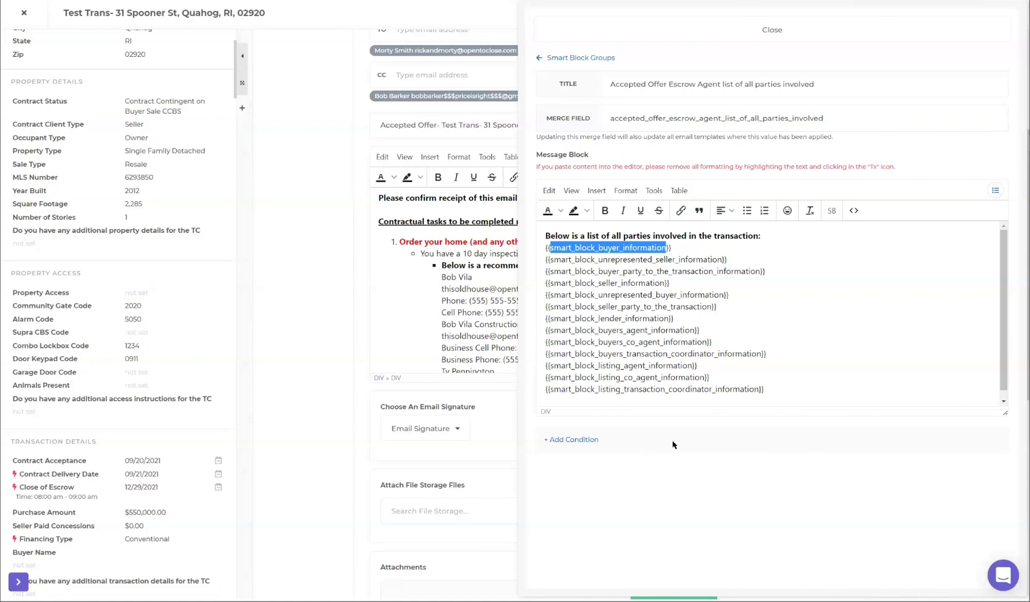
pyautogui.doubleClick(660, 260)
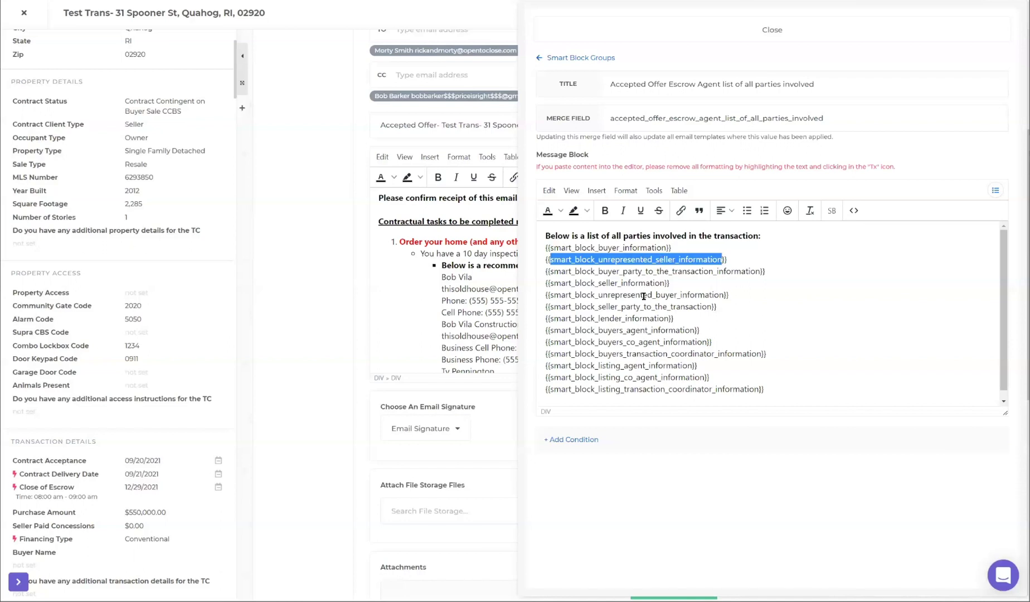
pyautogui.doubleClick(637, 389)
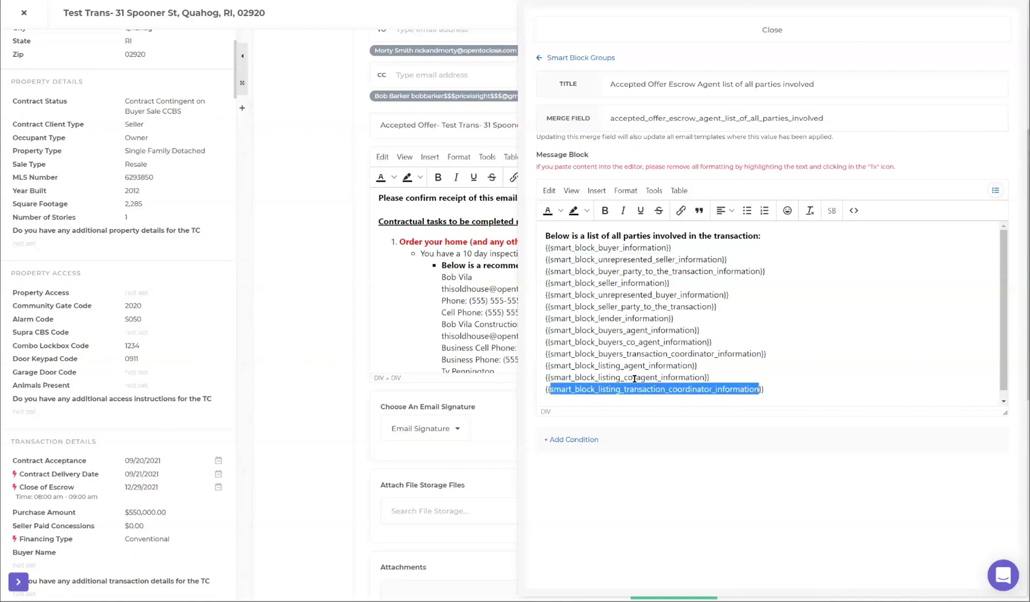
pyautogui.doubleClick(634, 379)
pyautogui.doubleClick(633, 366)
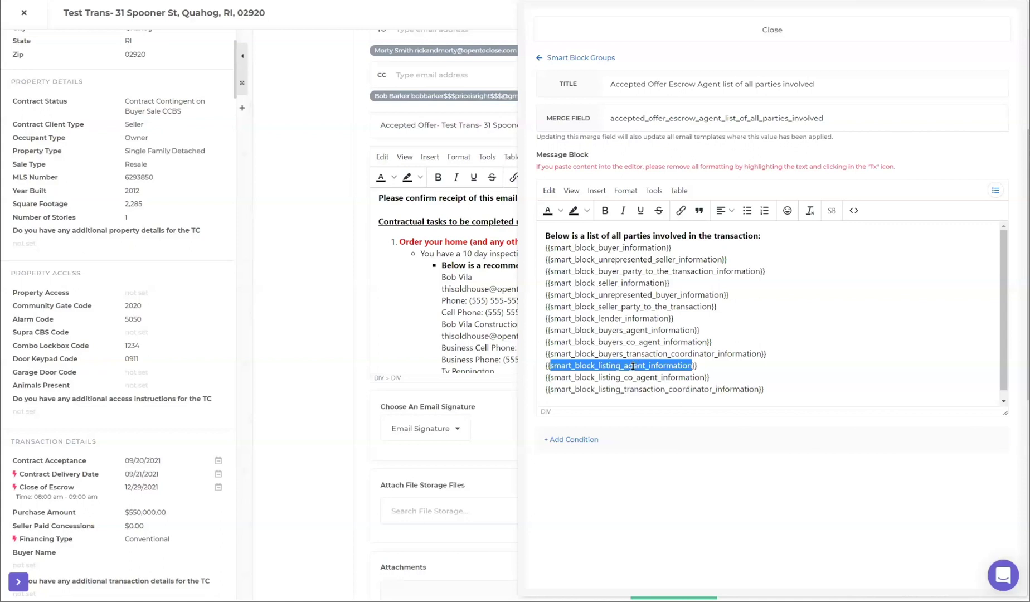
pyautogui.doubleClick(627, 377)
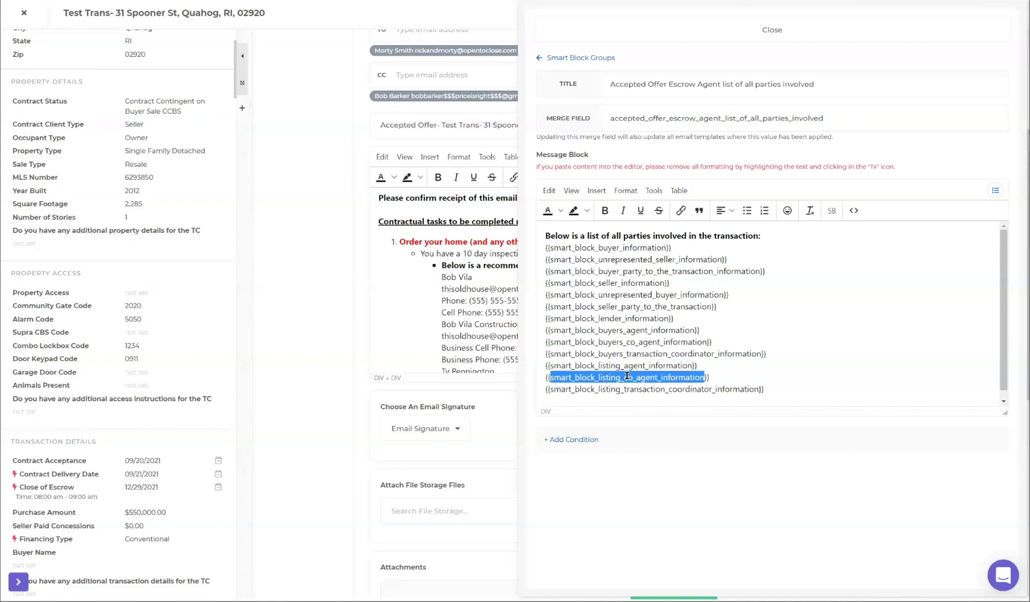
pyautogui.doubleClick(630, 389)
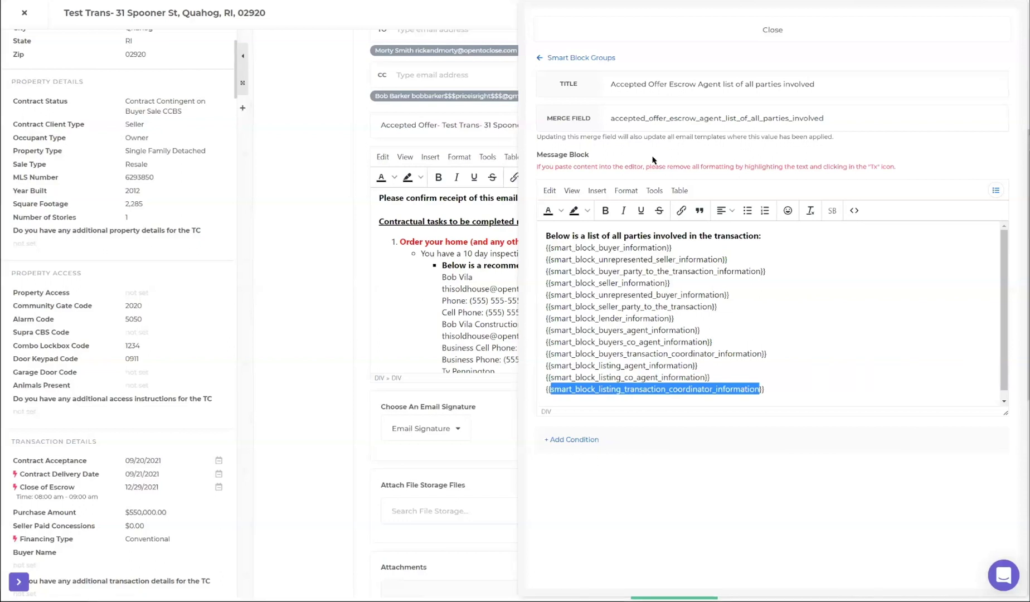
# - Examine the Accepted Offer Transaction Special Conditions Escrow Agent group's condition and its smart_block_this_home_has_an_hoa_escrow_agent reference, then return to the group list
pyautogui.click(595, 59)
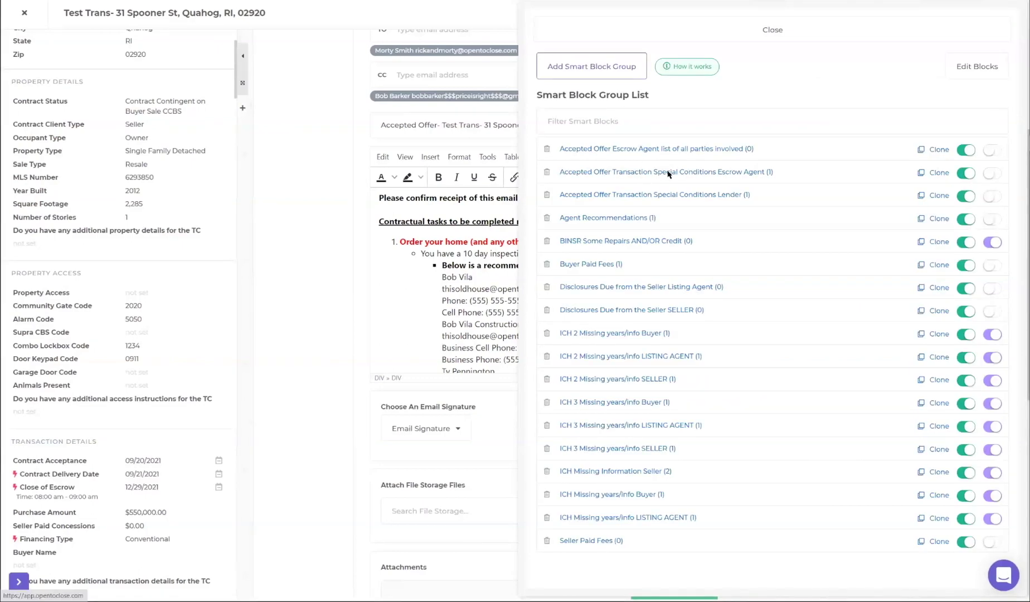
pyautogui.click(667, 172)
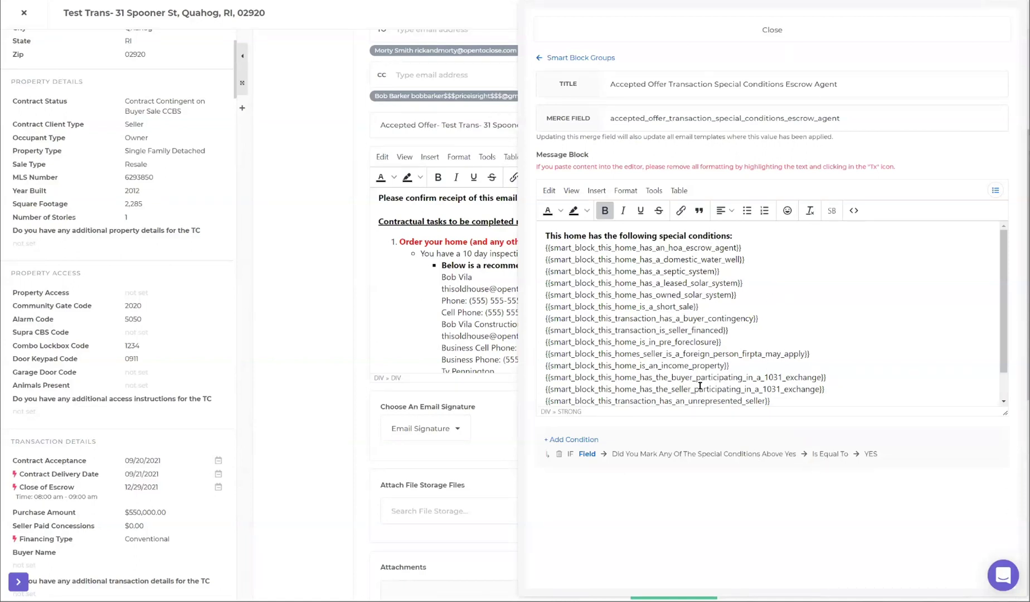
pyautogui.doubleClick(649, 247)
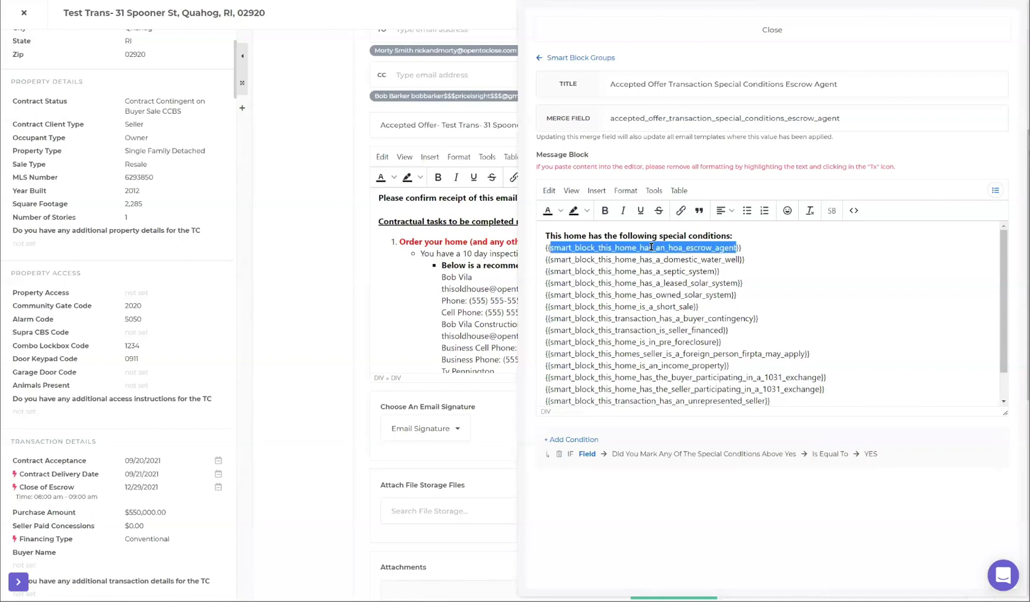
pyautogui.click(578, 59)
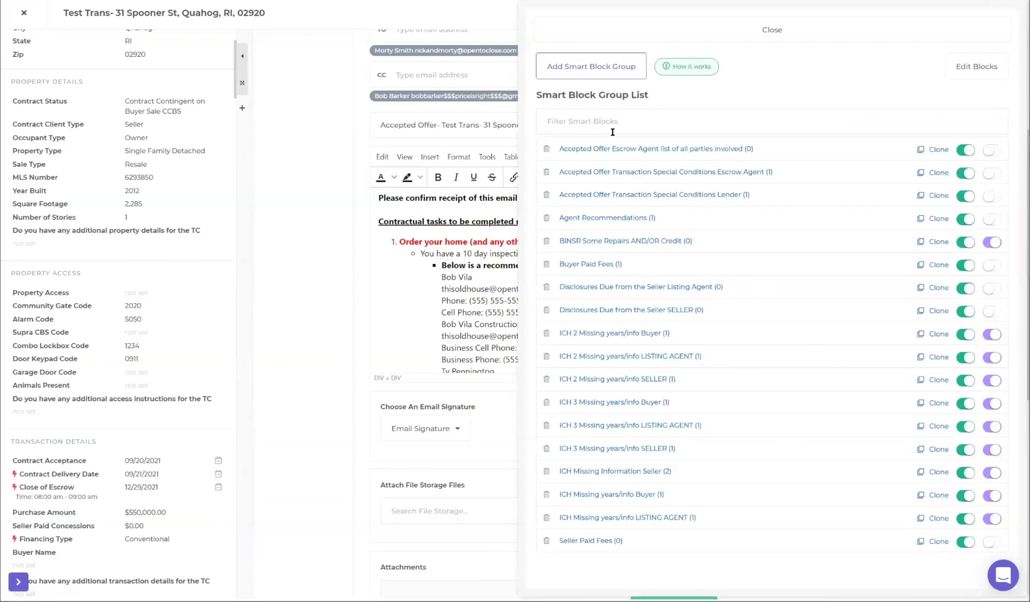
# - Filter the individual smart blocks for "hoa" and examine the This Home has an HOA Escrow Agent block's message and condition
pyautogui.click(972, 71)
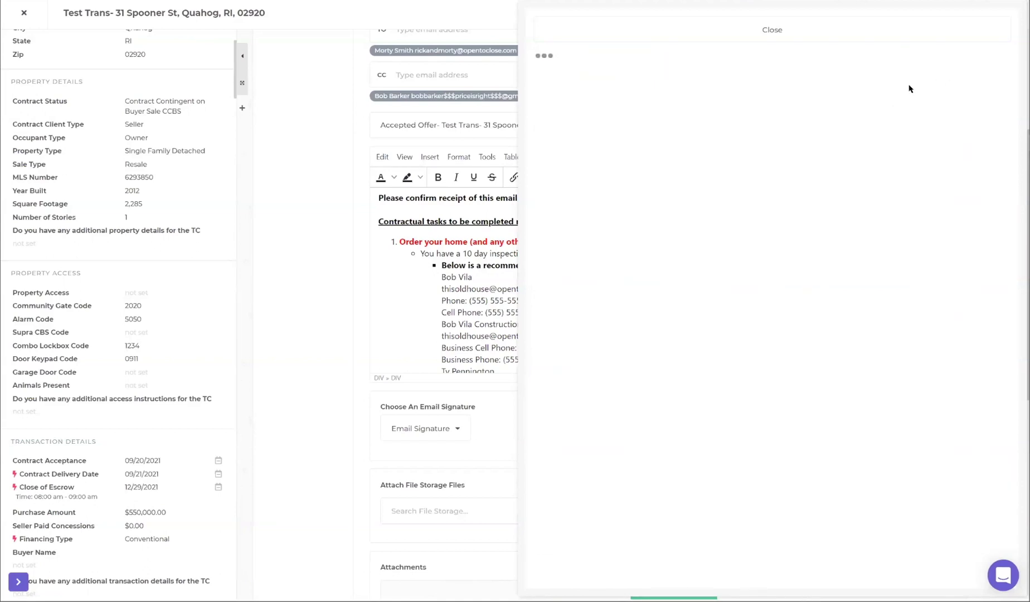
pyautogui.click(646, 114)
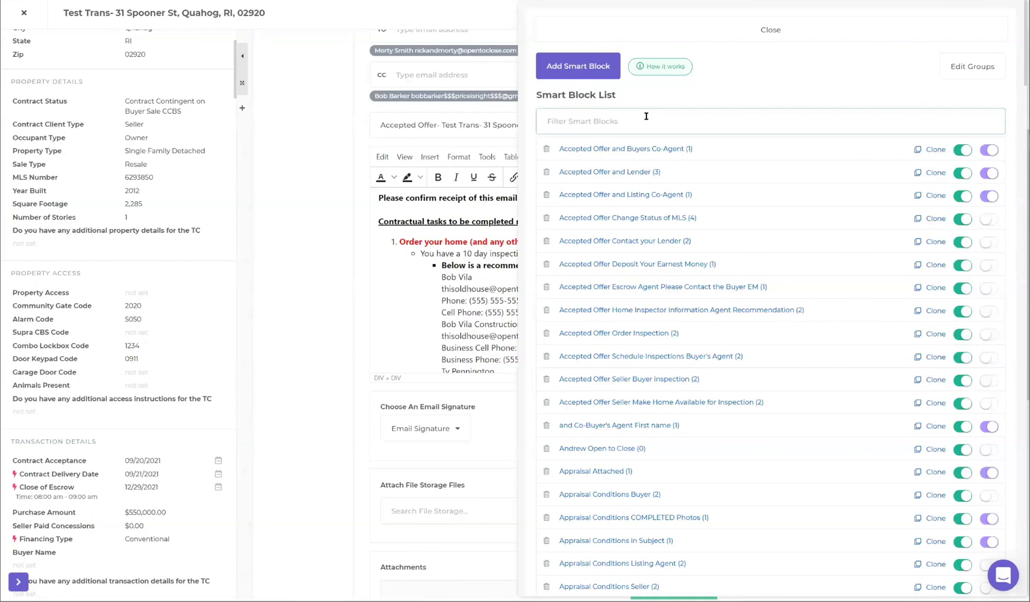
pyautogui.write('hoa')
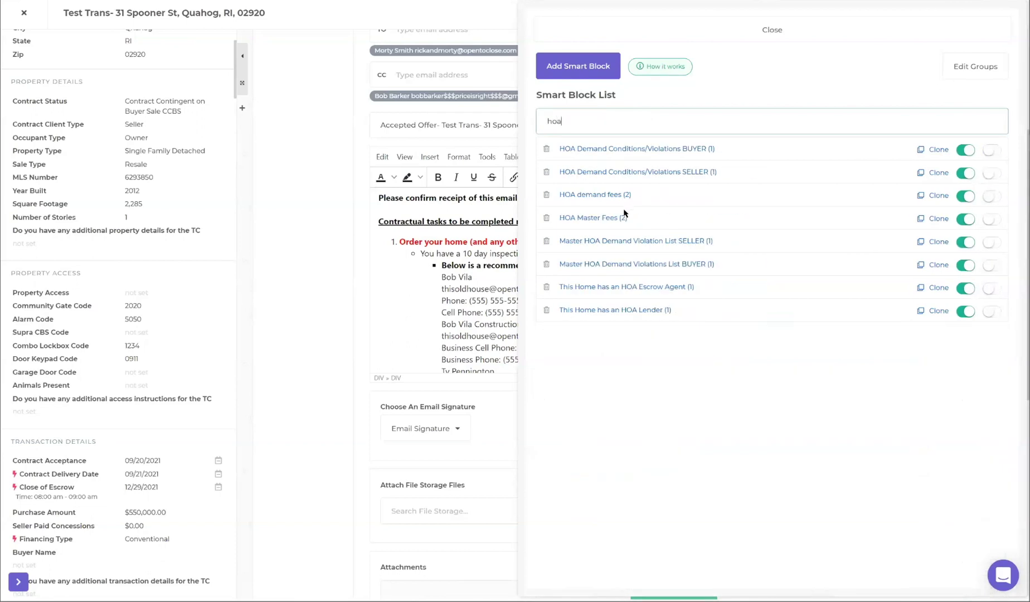
pyautogui.click(636, 288)
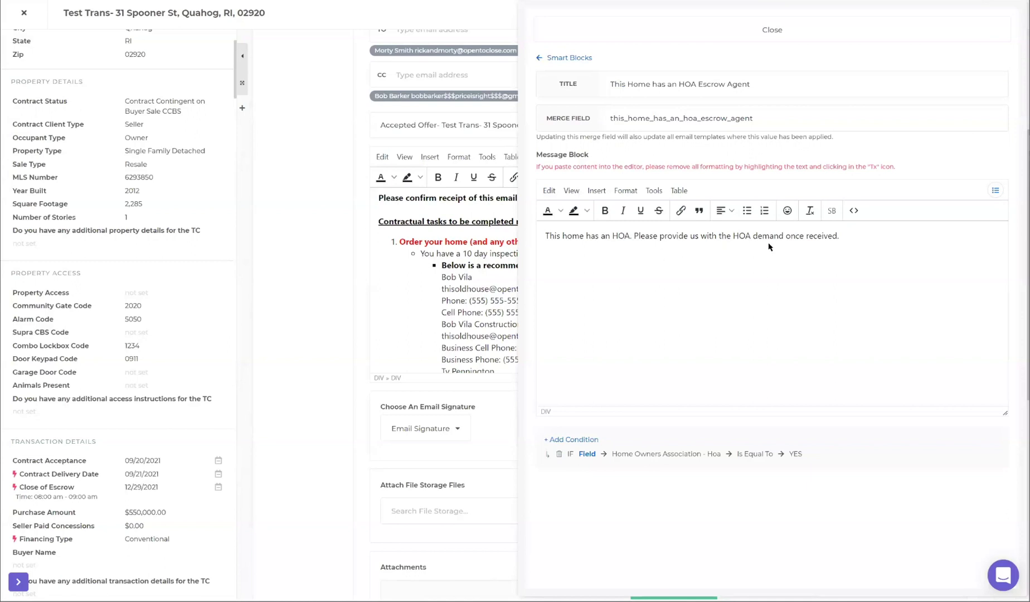
# - Return to the smart block groups and reopen the Accepted Offer Transaction Special Conditions Escrow Agent group
pyautogui.click(553, 58)
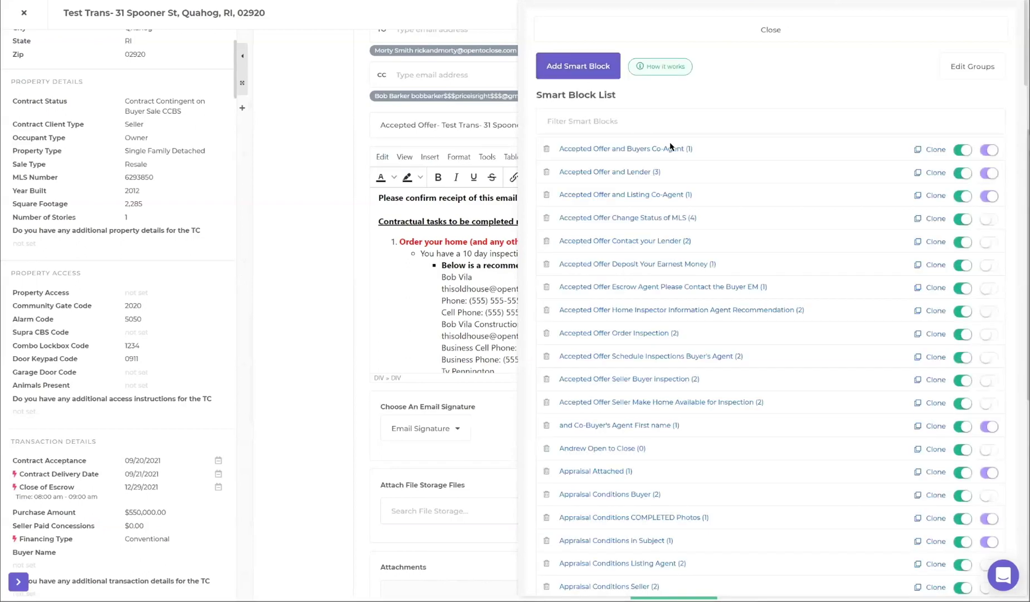
pyautogui.click(954, 76)
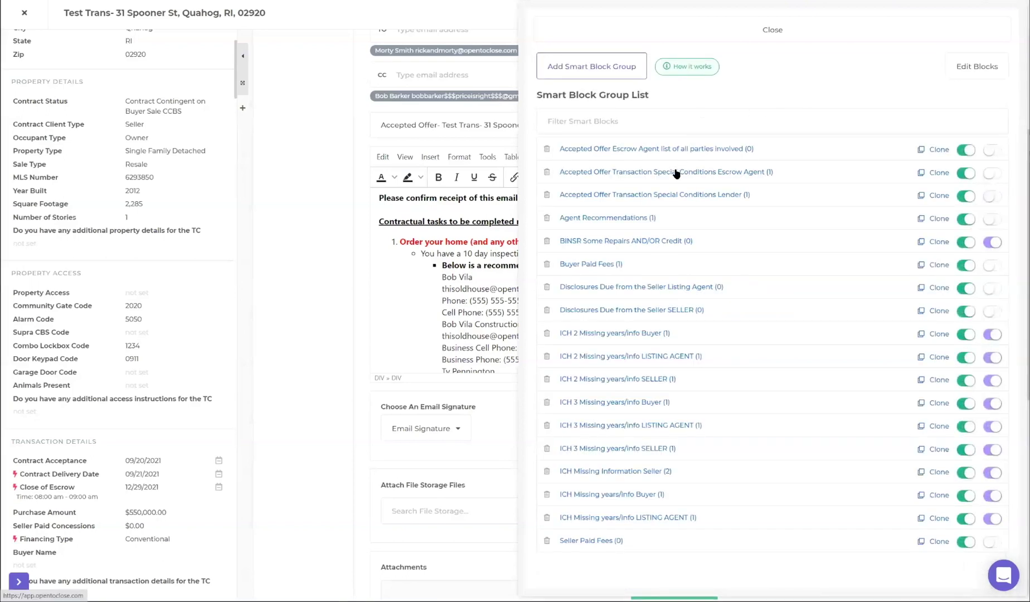
pyautogui.click(676, 173)
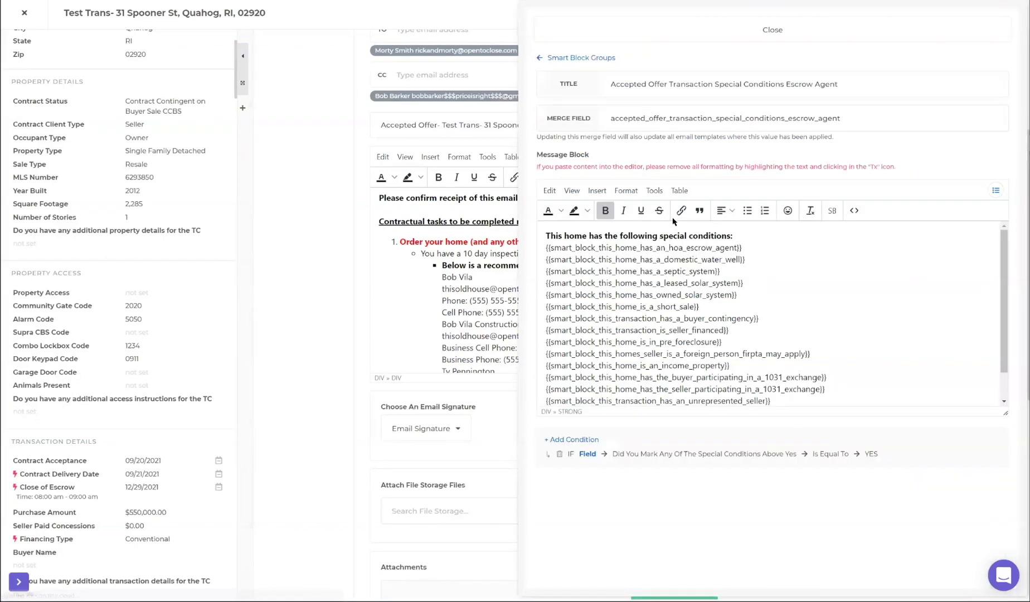
# - Review the HOA, domestic water well and septic entries in the escrow agent special conditions smart block group and close it
pyautogui.doubleClick(699, 249)
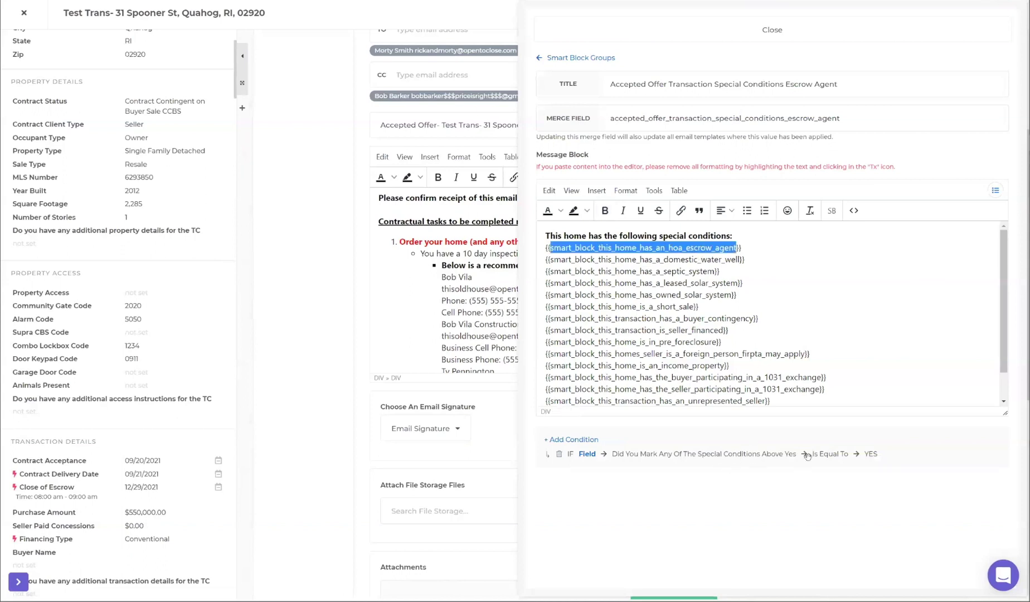
pyautogui.click(680, 260)
pyautogui.doubleClick(680, 260)
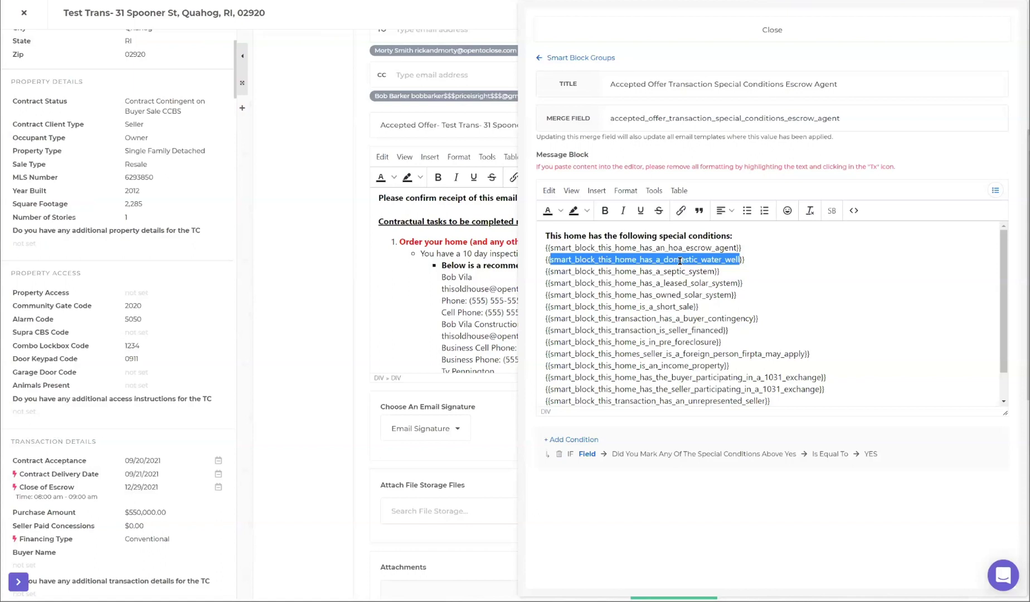
pyautogui.click(682, 271)
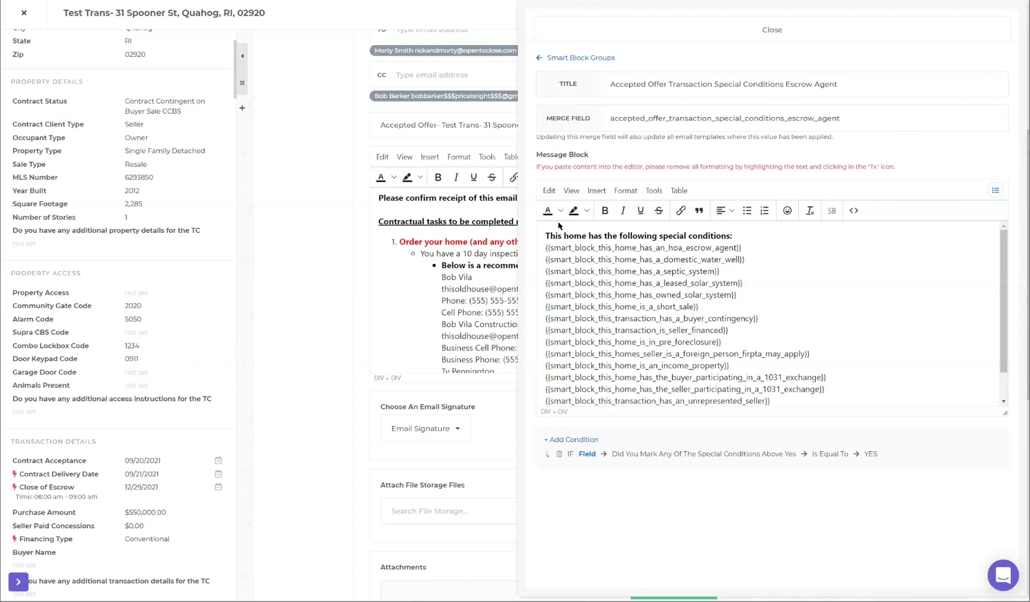
pyautogui.click(721, 32)
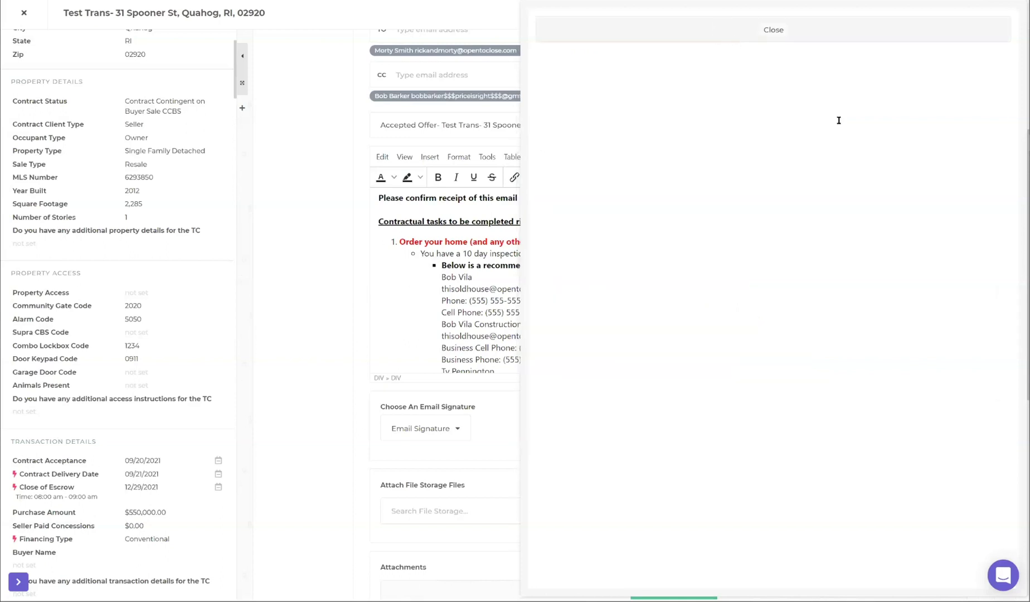
# - Find the "(S) Accepted Offer Escrow Agent" template by searching "accepted", apply it to the email and review the generated body
pyautogui.scroll(4, 952, 122)
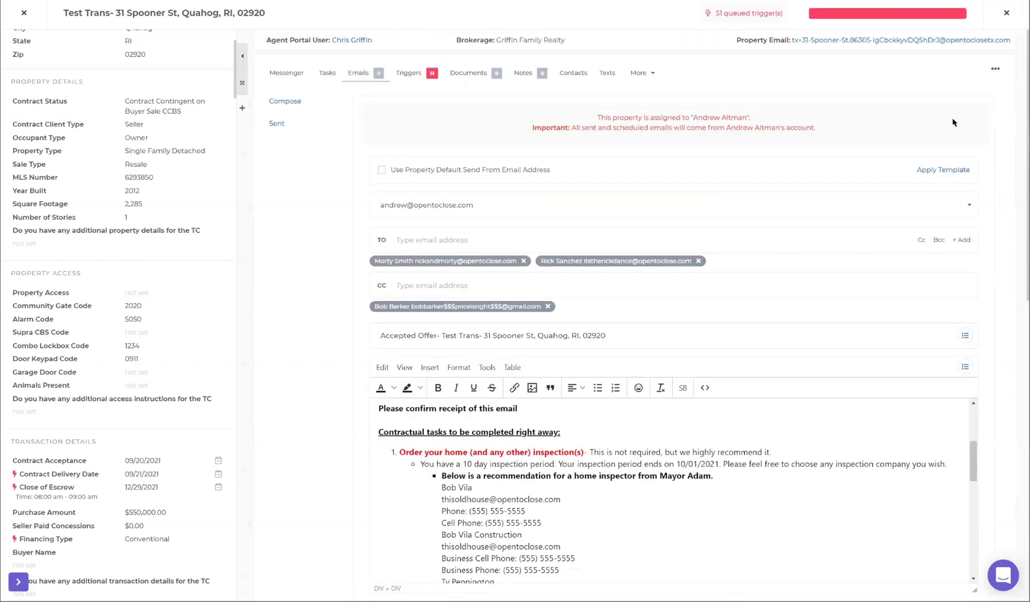
pyautogui.click(939, 169)
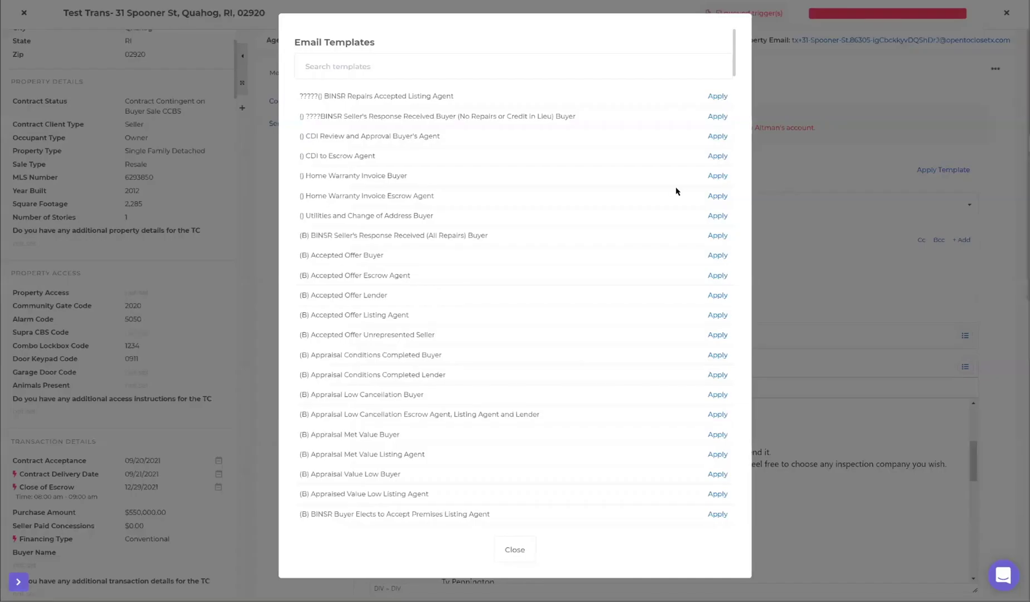
pyautogui.click(526, 72)
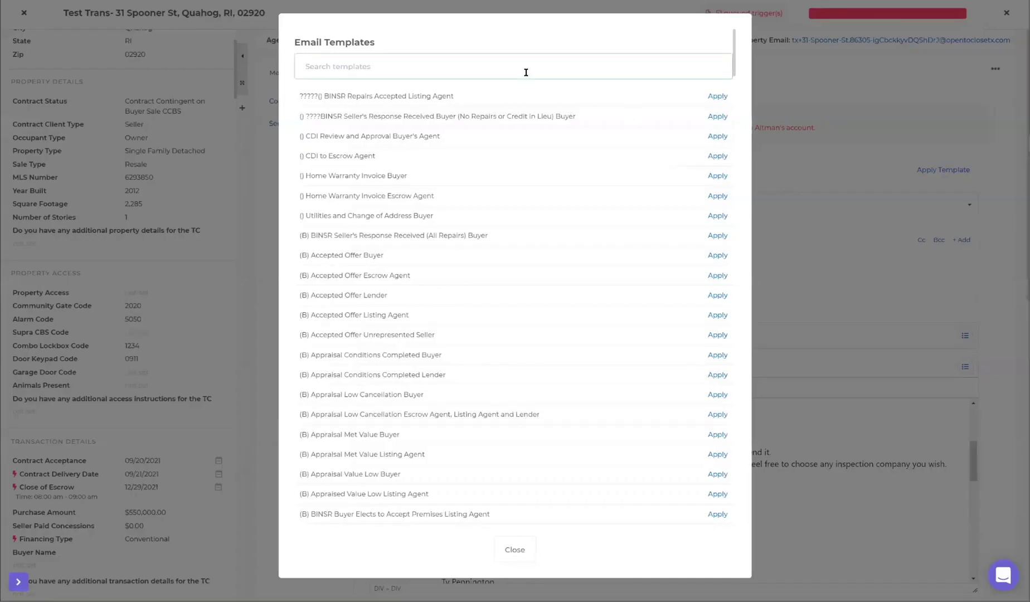
pyautogui.write('accepted')
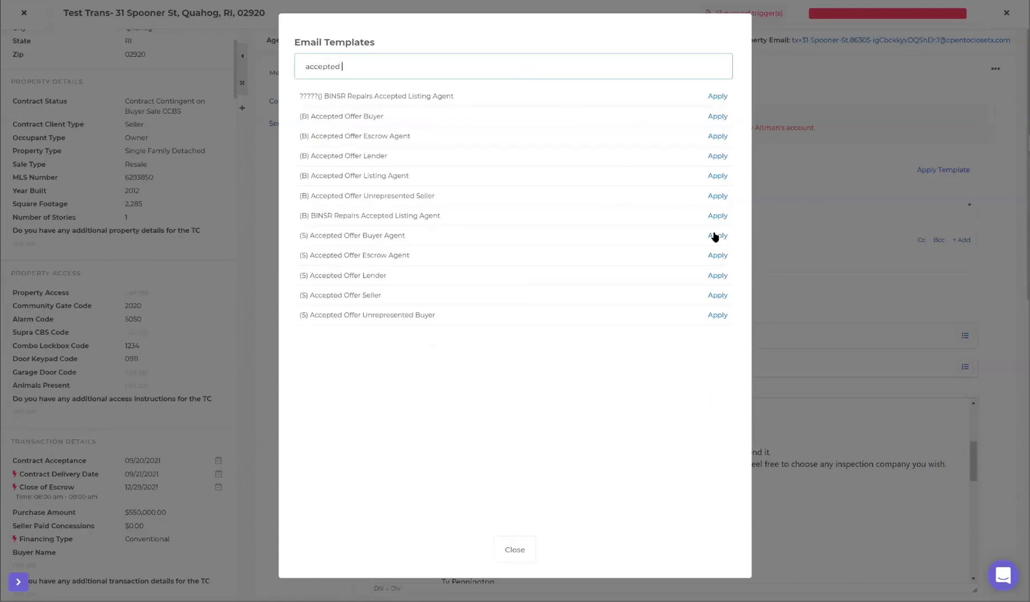
pyautogui.click(714, 255)
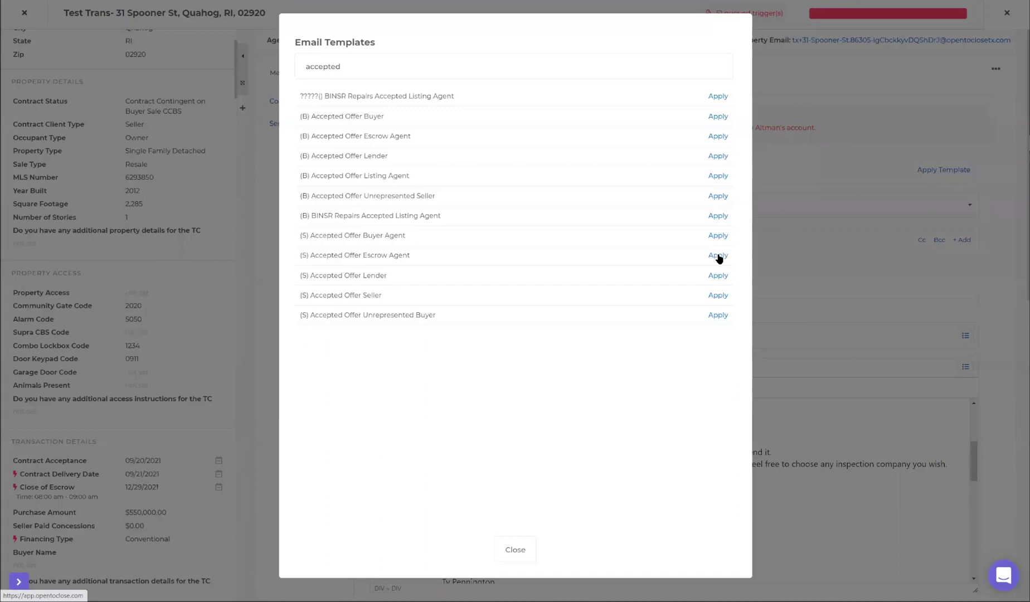
pyautogui.click(718, 255)
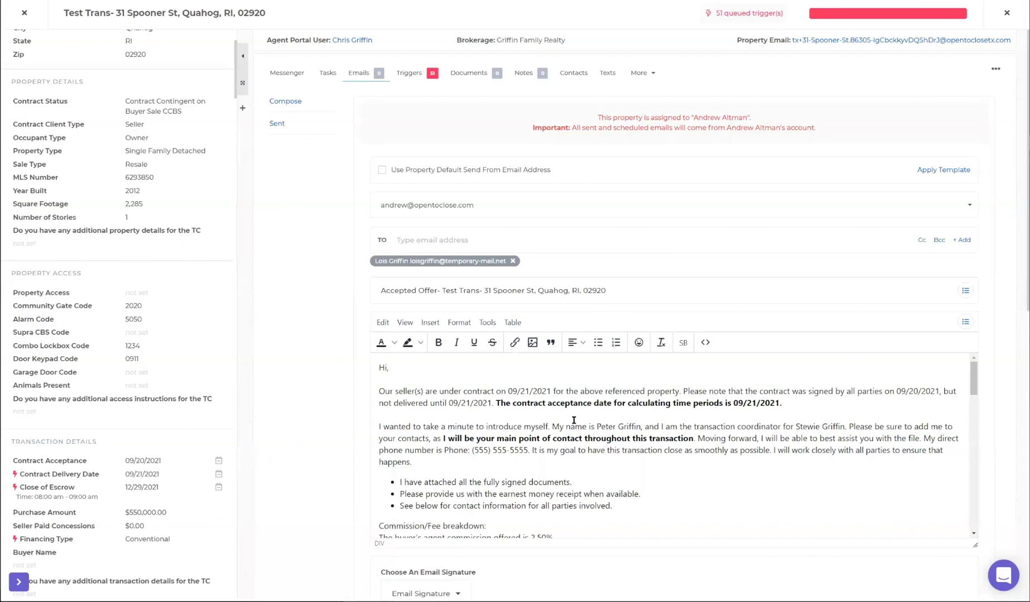
pyautogui.scroll(-3, 573, 420)
pyautogui.scroll(-2, 573, 418)
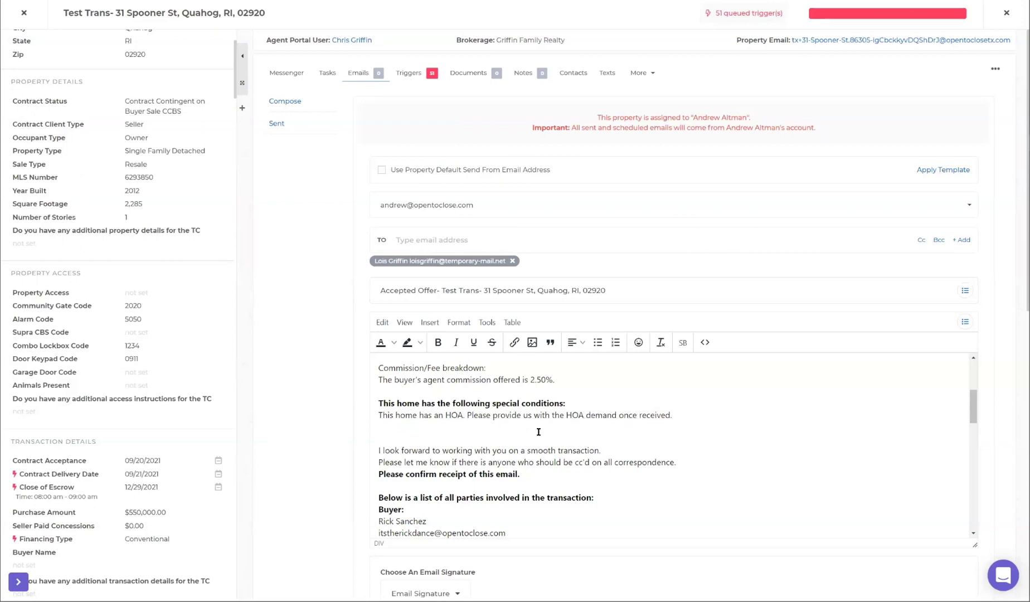
pyautogui.scroll(3, 539, 432)
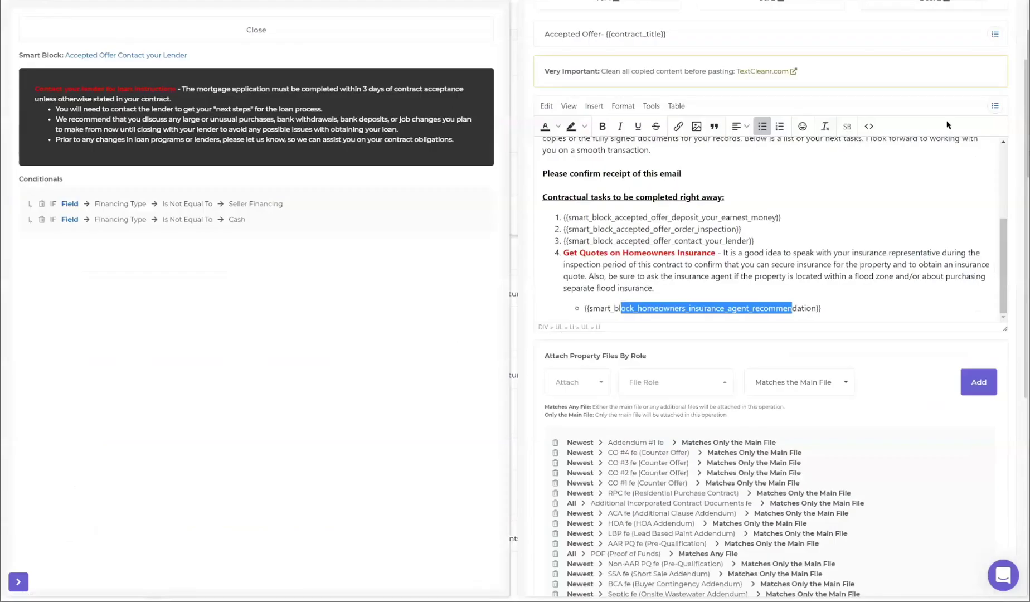
# - In the Template Editor, search email templates for "accepted offer es" and open "(B) Accepted Offer Escrow Agent"
pyautogui.scroll(6, 905, 201)
pyautogui.click(489, 31)
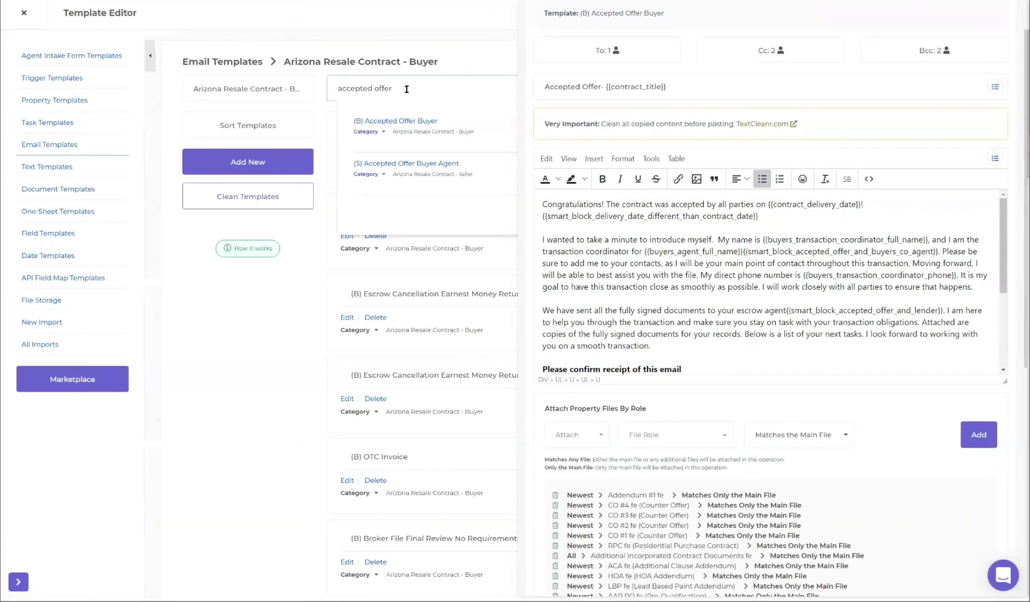
pyautogui.write('es')
pyautogui.click(436, 123)
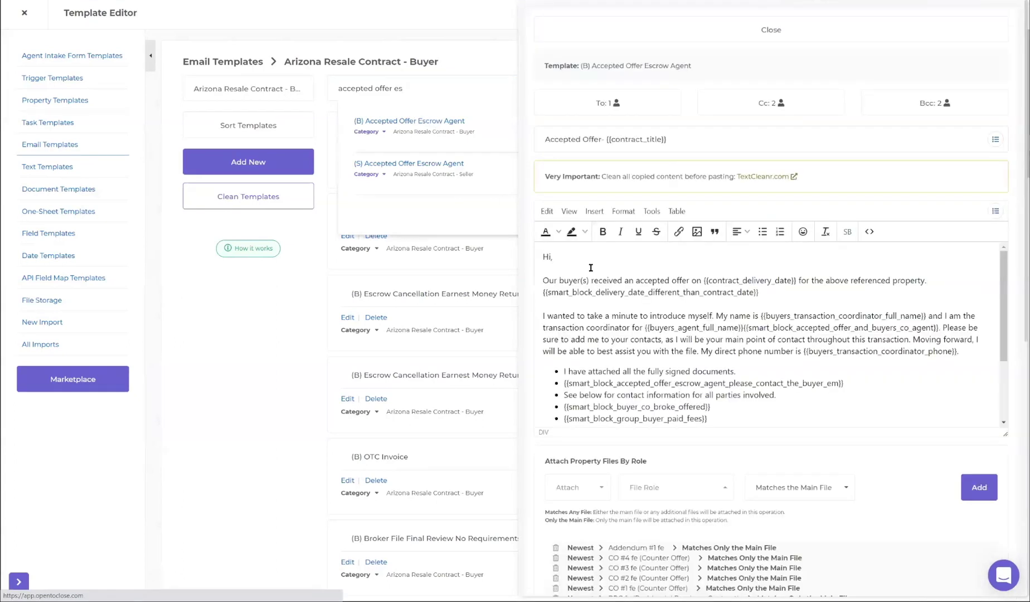
# - Examine the earnest money and special conditions smart blocks in the buyer-side escrow agent template and close it
pyautogui.scroll(-1, 709, 322)
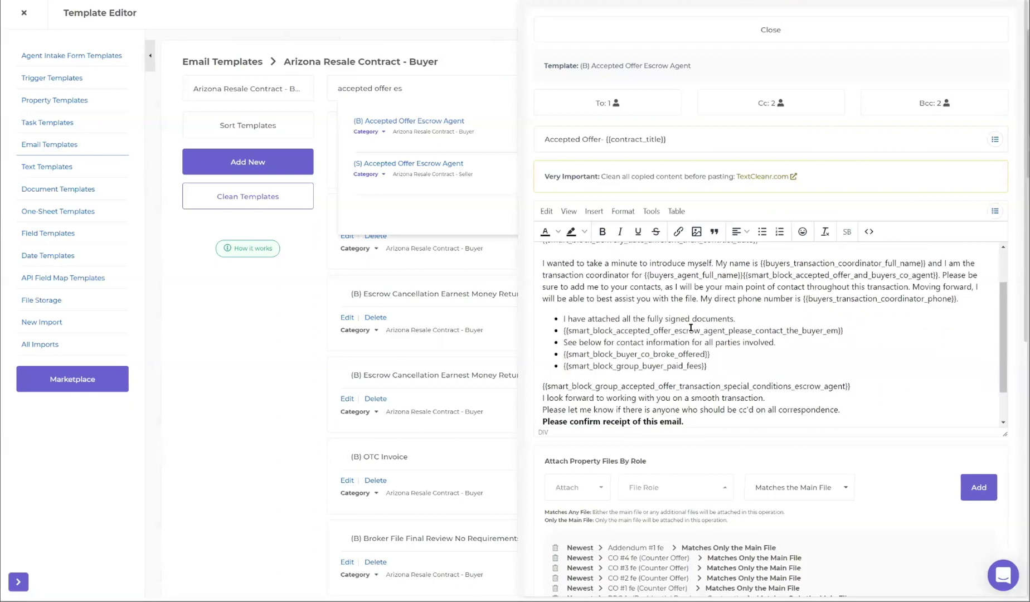
pyautogui.doubleClick(691, 329)
pyautogui.scroll(-1, 682, 337)
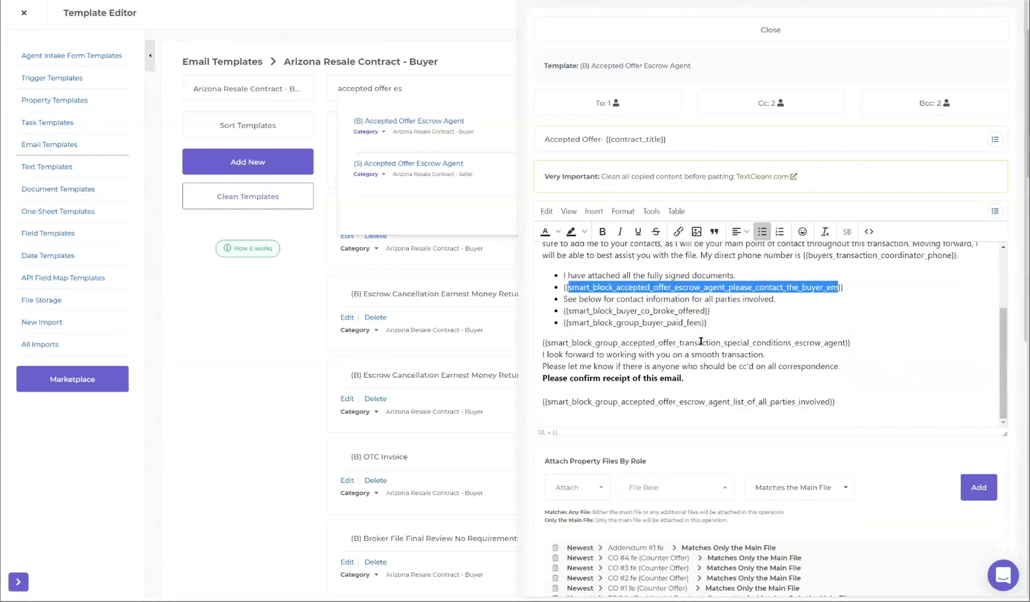
pyautogui.doubleClick(681, 341)
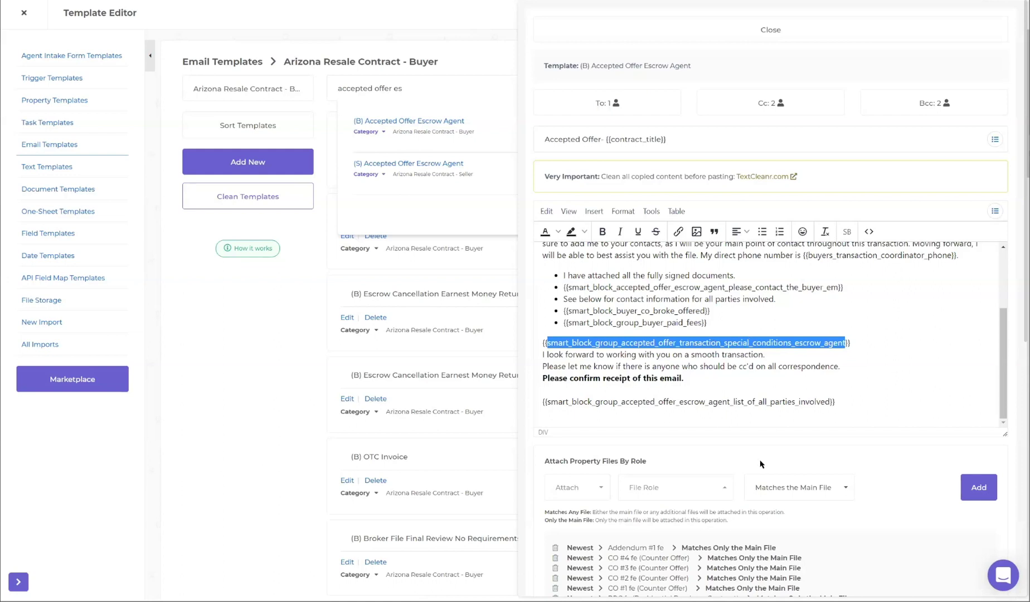
pyautogui.scroll(1, 744, 380)
pyautogui.scroll(-1, 729, 365)
pyautogui.scroll(2, 748, 325)
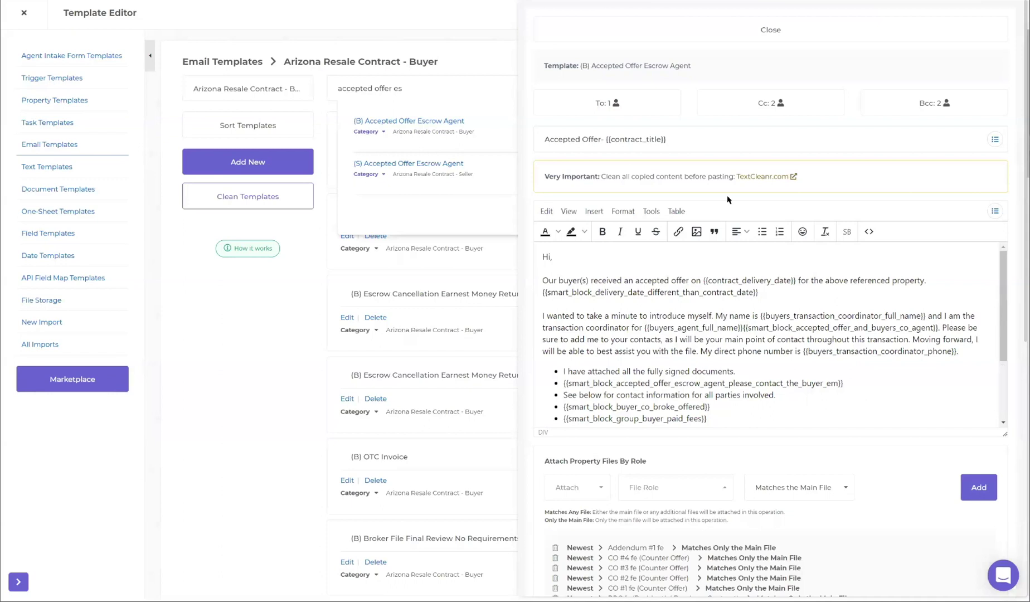
pyautogui.click(645, 33)
# - Shorten the template search to "accepted offer" and open the "(B) Accepted Offer Buyer" template
pyautogui.click(419, 86)
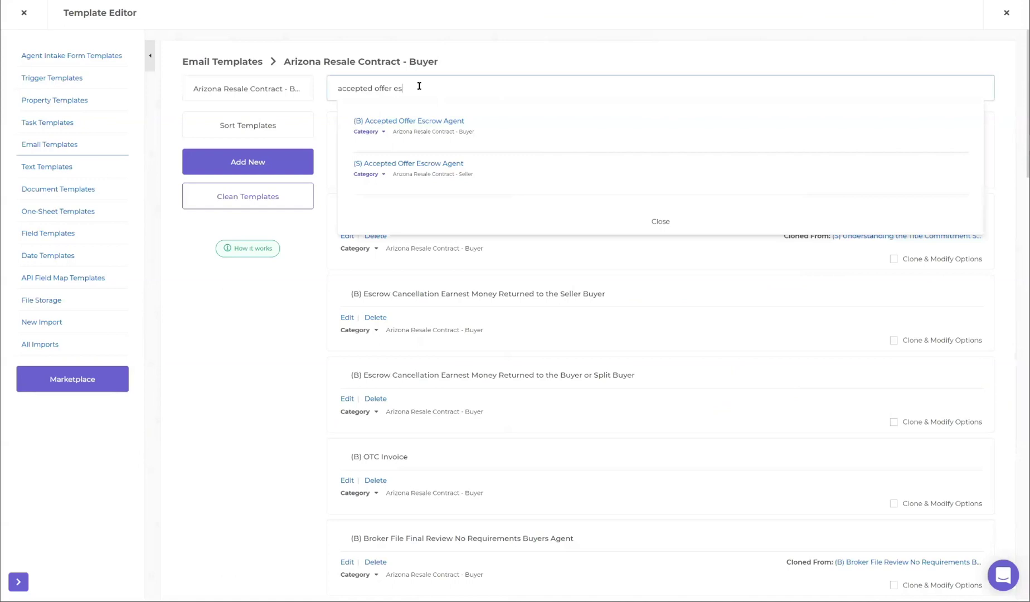
pyautogui.press('BackSpace')
pyautogui.press('BackSpace')
pyautogui.press('BackSpace')
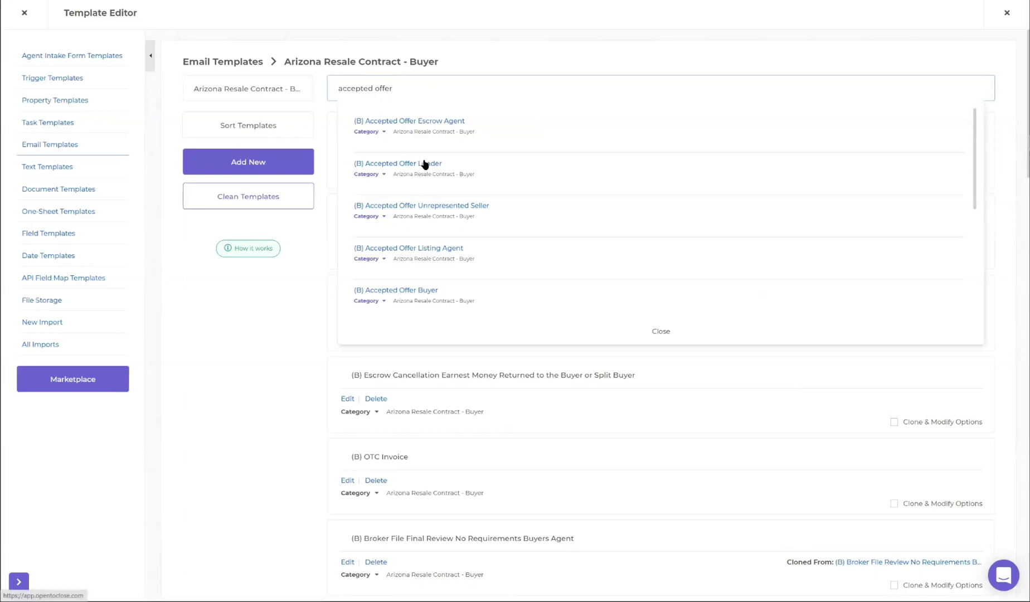
pyautogui.click(414, 292)
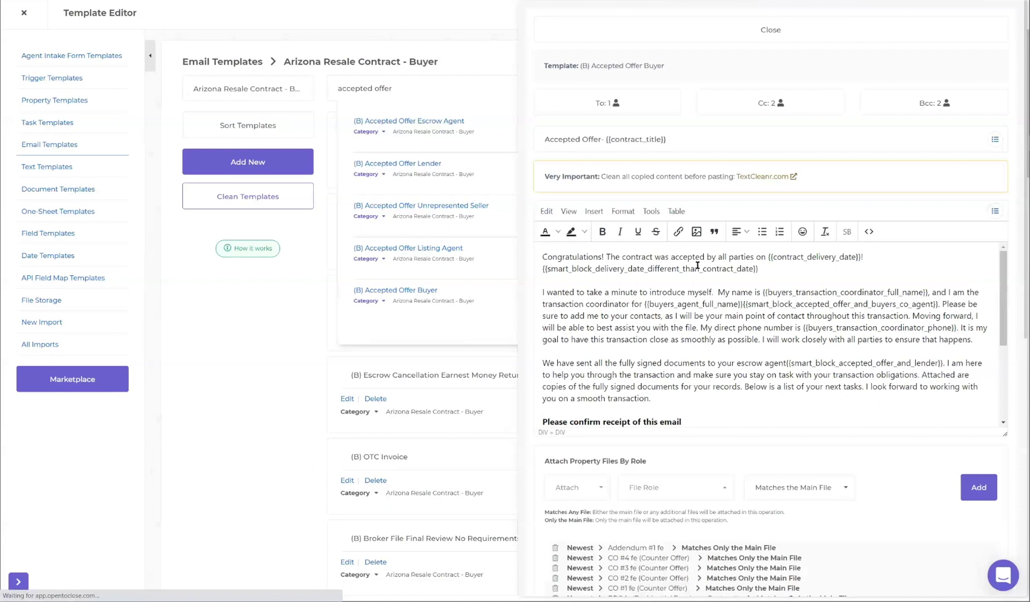
# - Search the email templates for "accepted offer sell" and open "(S) Accepted Offer Seller"
pyautogui.click(425, 91)
pyautogui.write('sell')
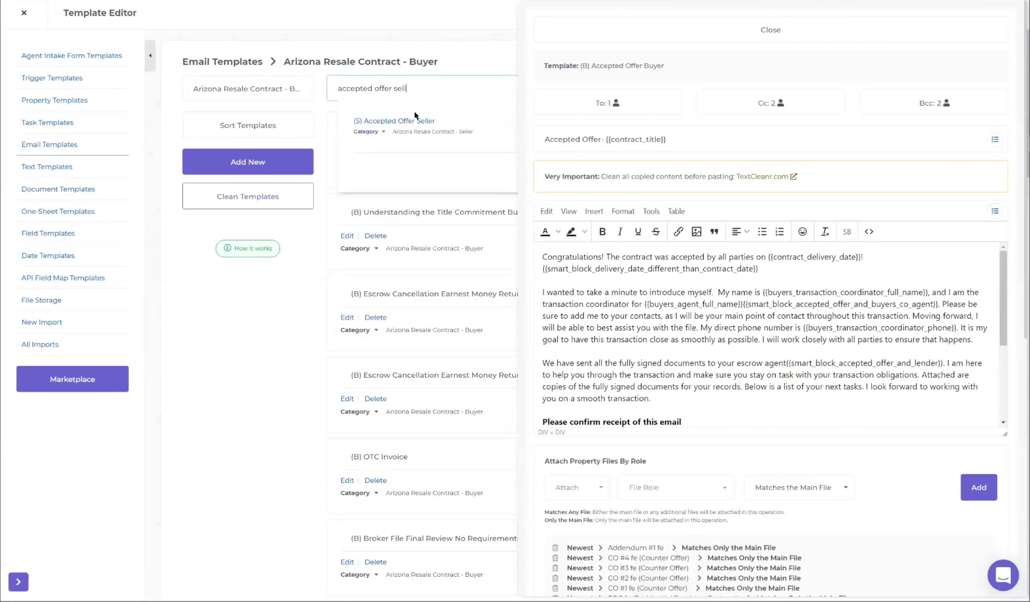
pyautogui.click(409, 122)
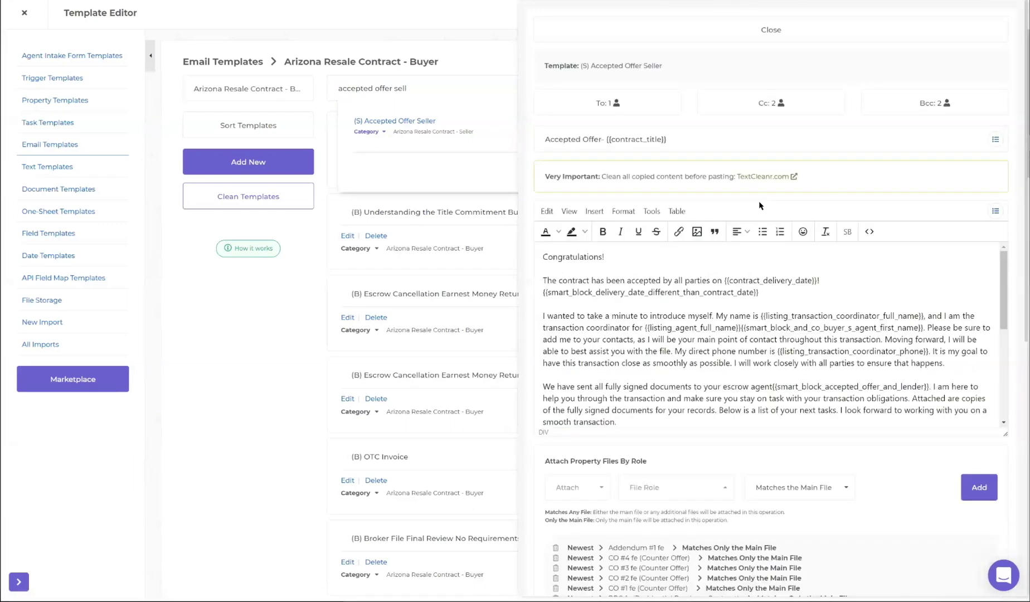
# - Review the seller template's property files attached by role and the available attach options
pyautogui.scroll(-3, 738, 306)
pyautogui.scroll(-5, 822, 489)
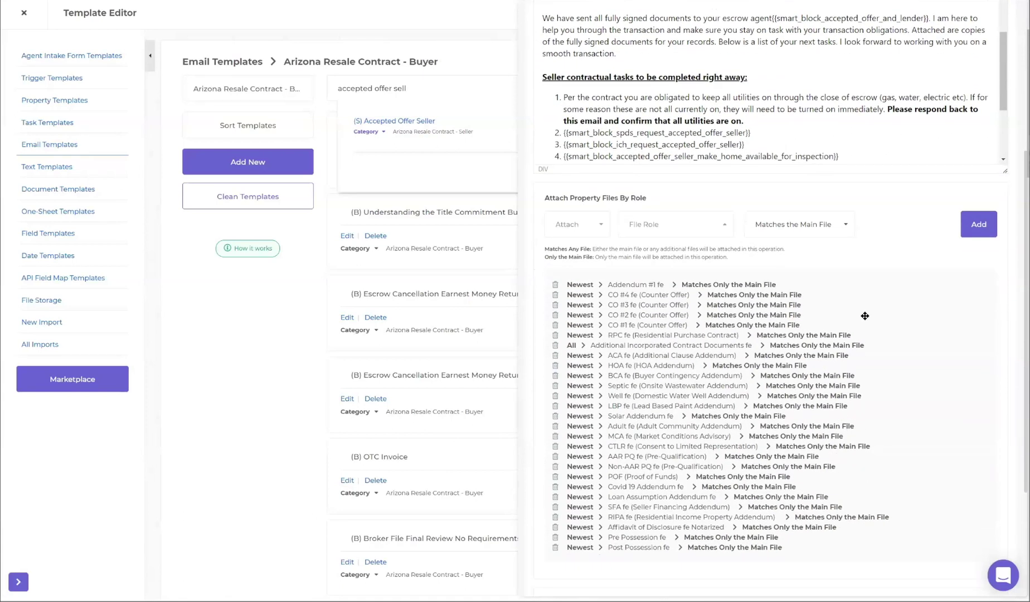
pyautogui.click(600, 231)
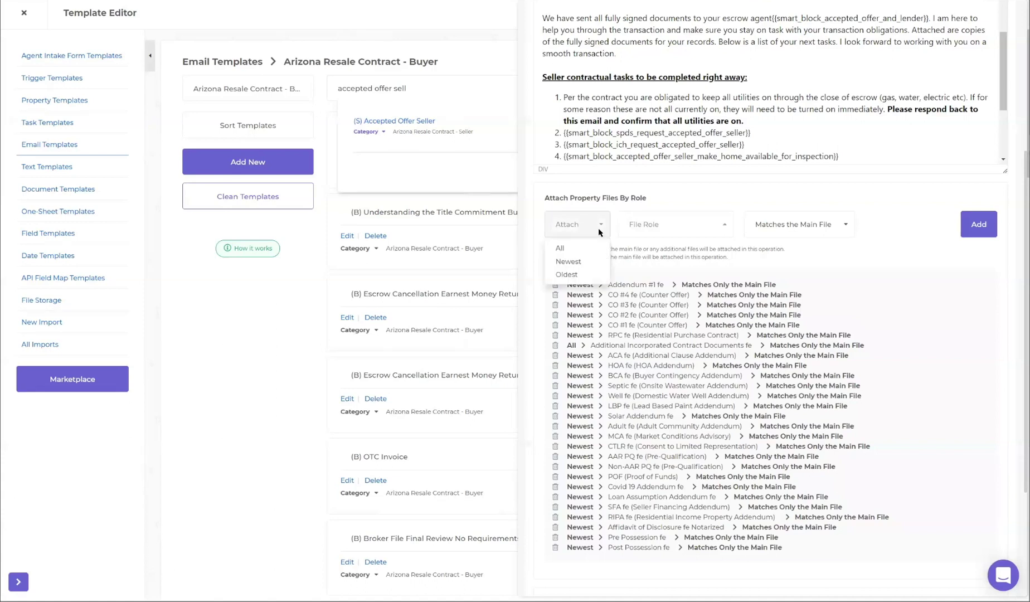
pyautogui.click(910, 326)
pyautogui.scroll(-3, 911, 326)
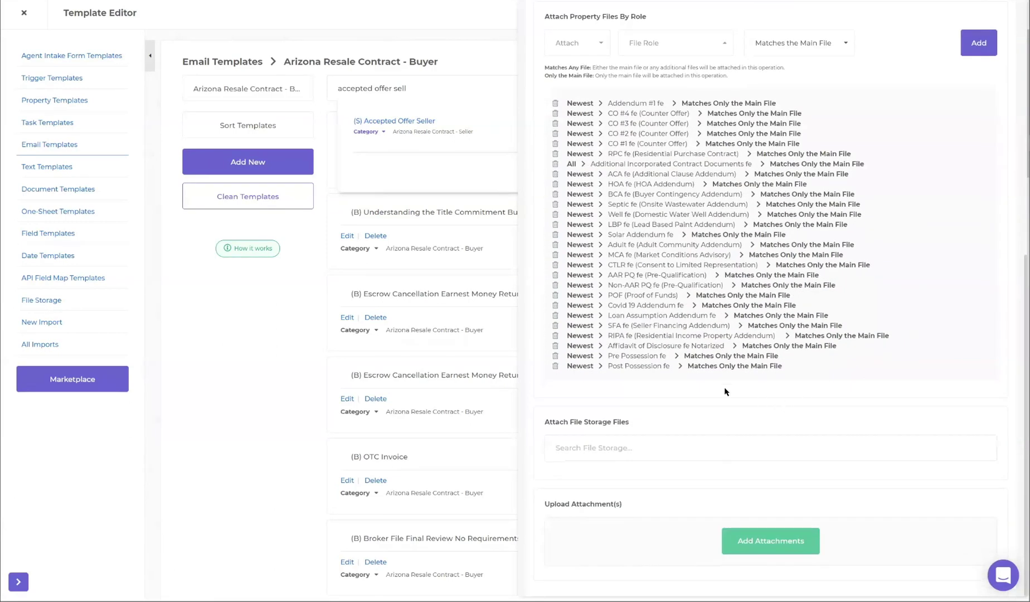
# - Search the attachable file storage files for "sp", preview the Residential Seller's Property Disclosure Statement PDF and close the preview
pyautogui.click(572, 447)
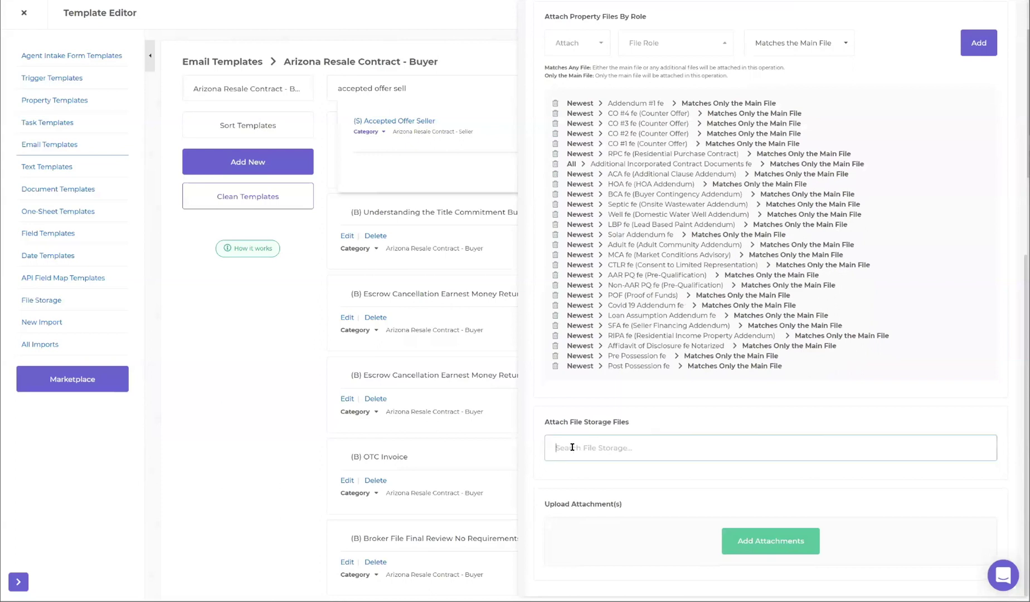
pyautogui.write('sp')
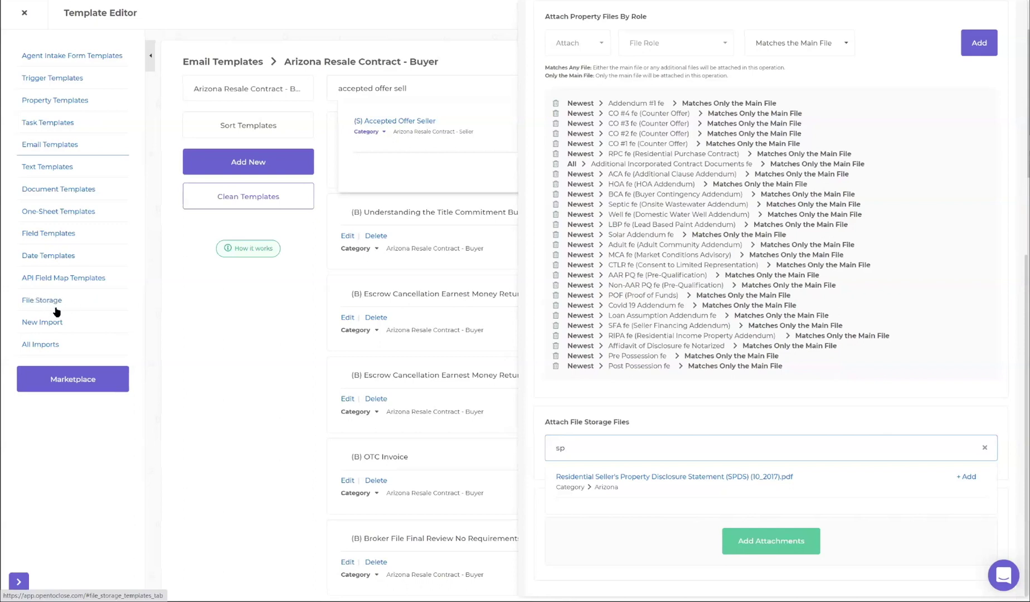
pyautogui.click(589, 477)
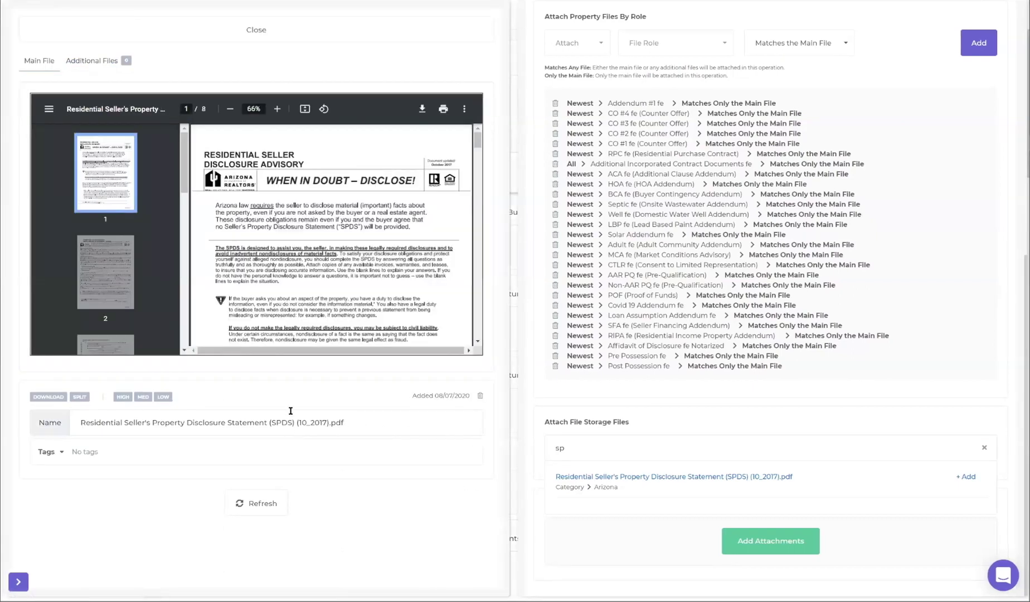
pyautogui.click(275, 36)
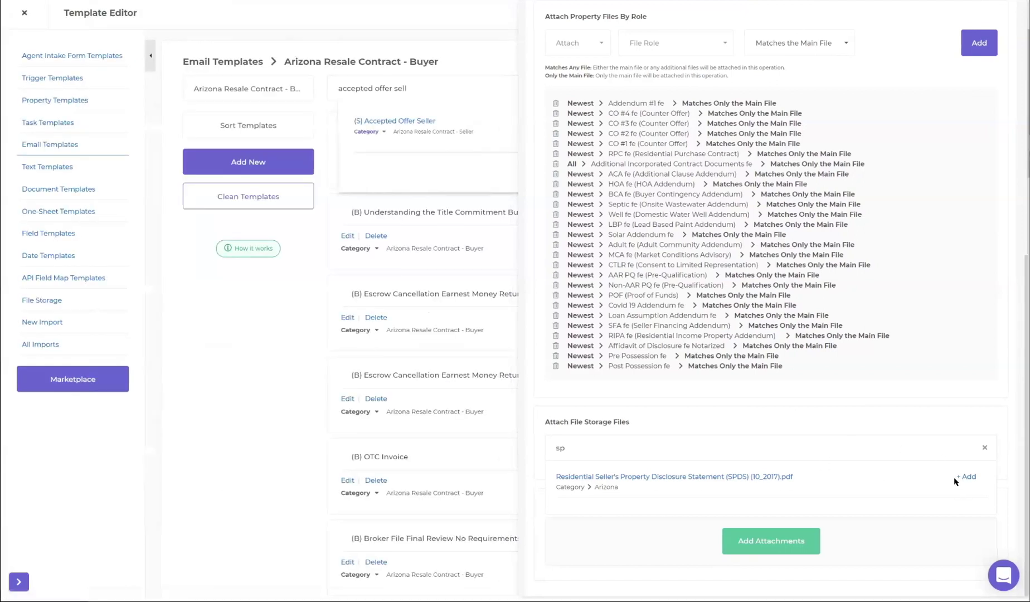
# - Clear the file storage search to list all files available for attaching to the seller template
pyautogui.click(599, 452)
pyautogui.press('BackSpace')
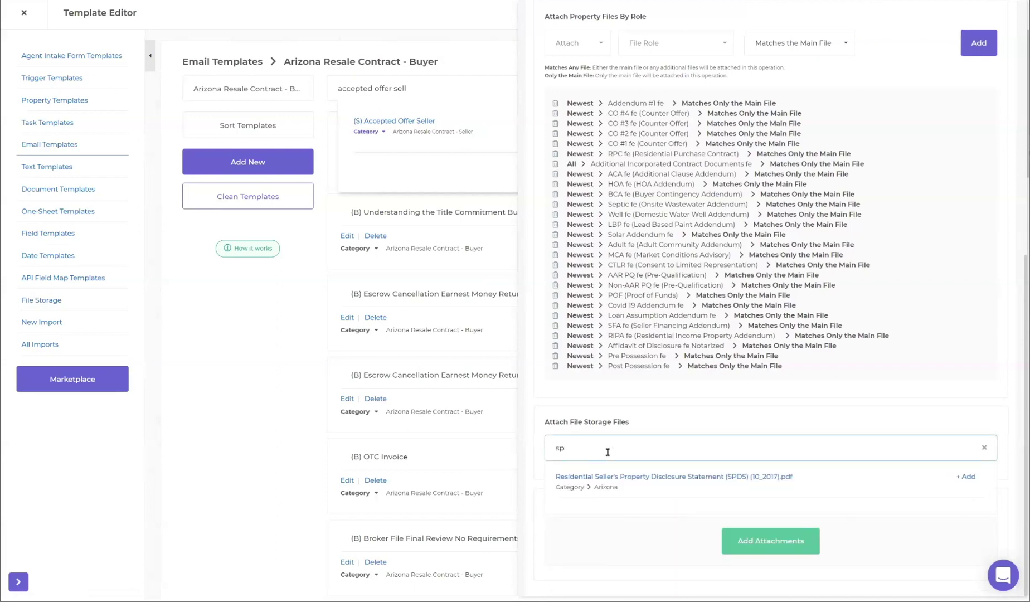
pyautogui.press('BackSpace')
pyautogui.press('BackSpace')
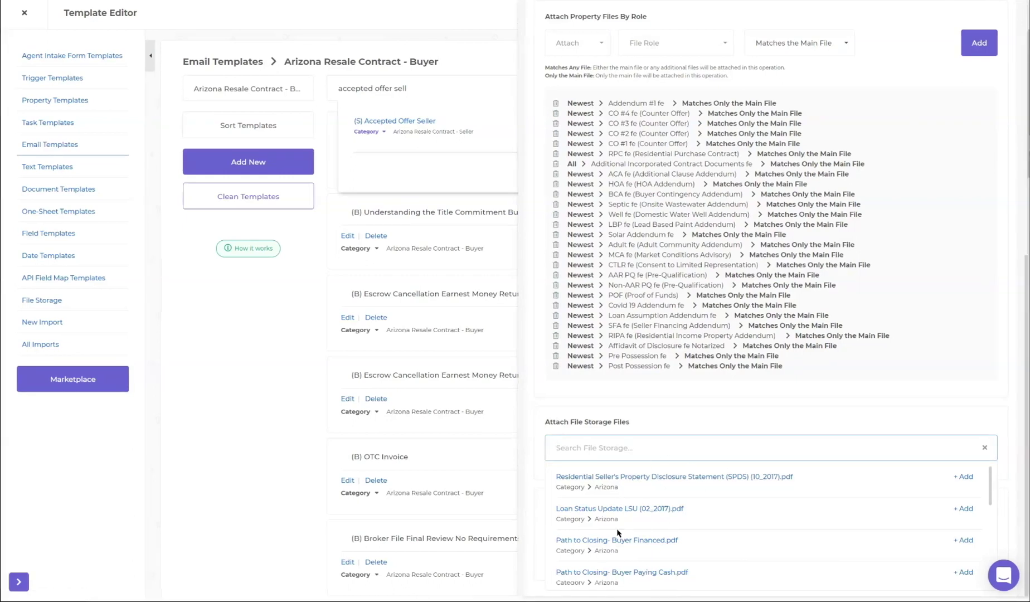
pyautogui.click(597, 452)
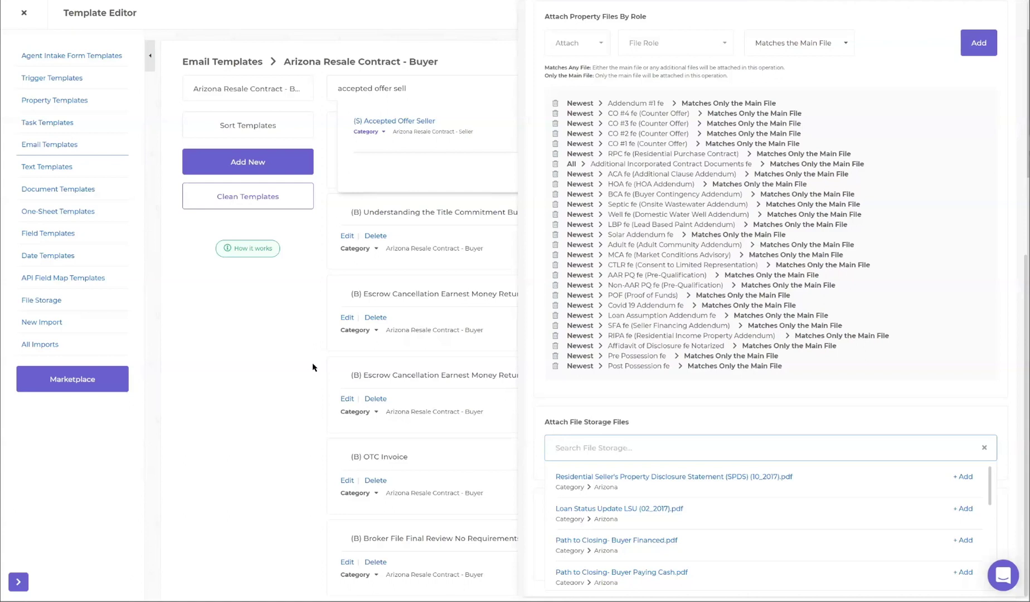
# - Open the Template Editor's File Storage section beside the seller template to view the stored Arizona files
pyautogui.click(51, 301)
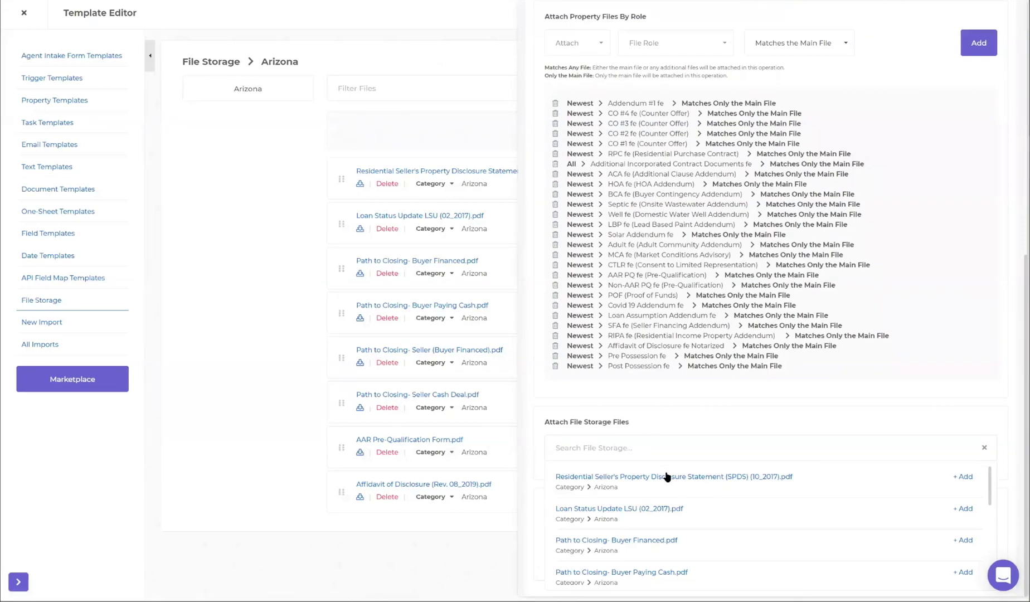
pyautogui.scroll(1, 616, 473)
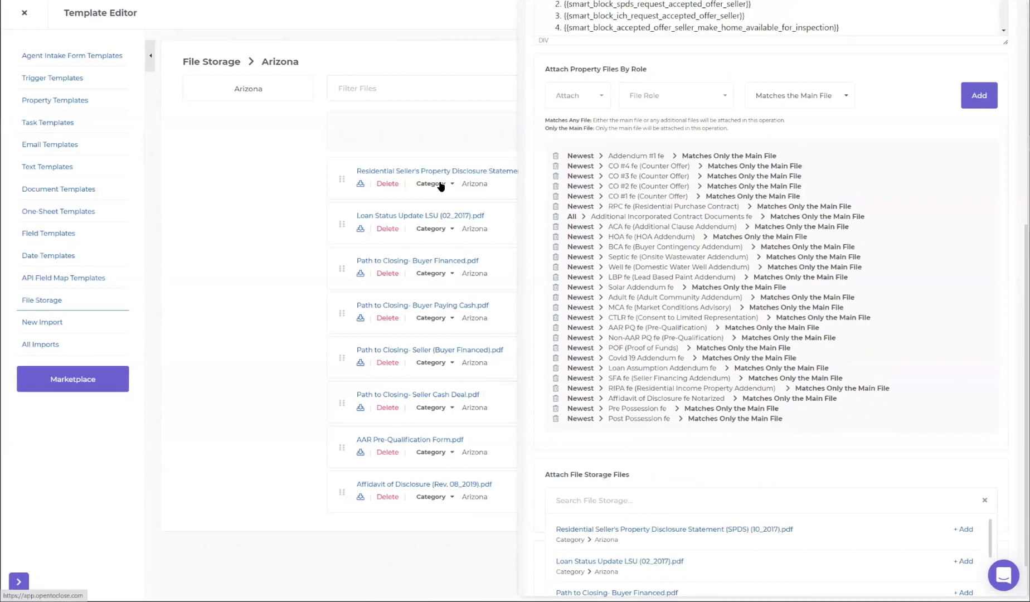
# - Search the email templates for "accepted offer seller" and open the (S) Accepted Offer Seller template
pyautogui.scroll(7, 761, 249)
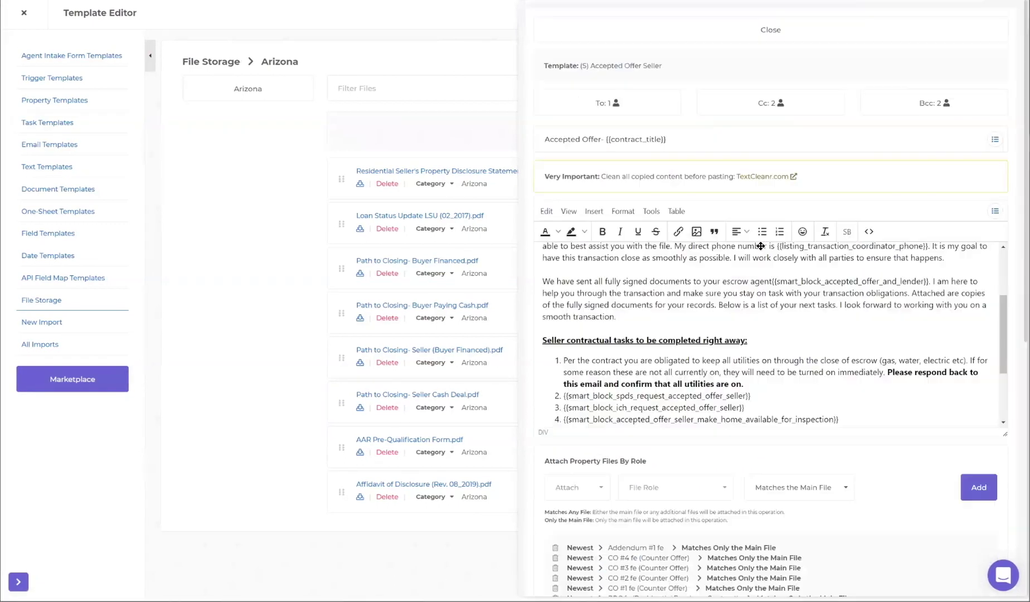
pyautogui.scroll(2, 736, 344)
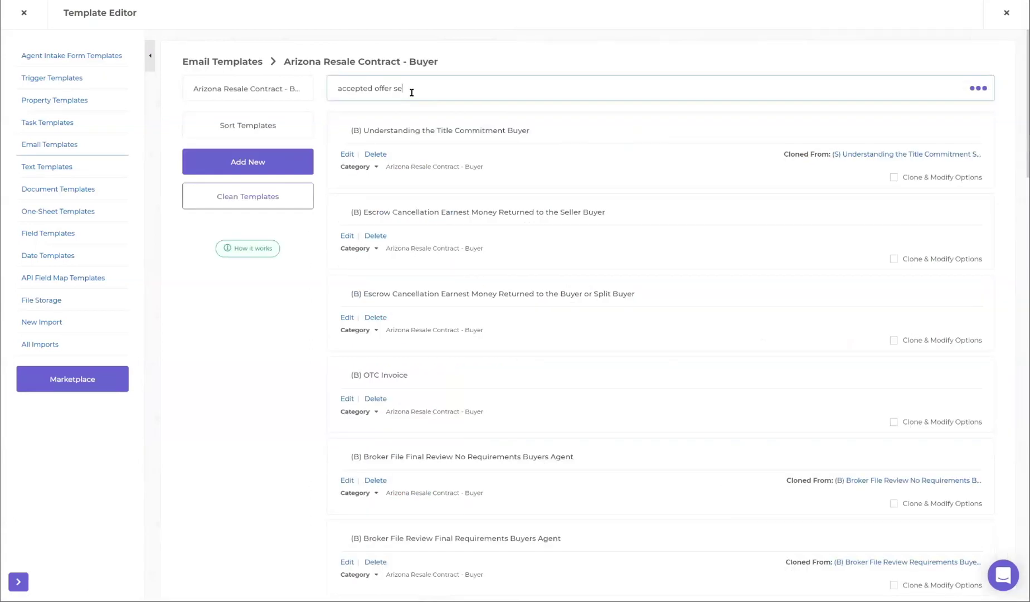
pyautogui.write('ller')
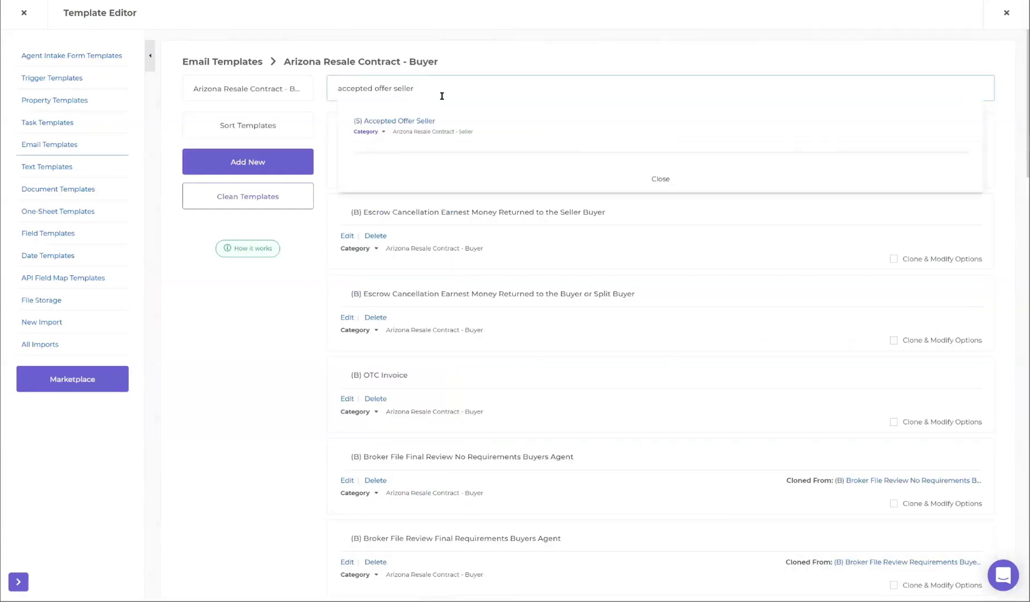
pyautogui.click(422, 121)
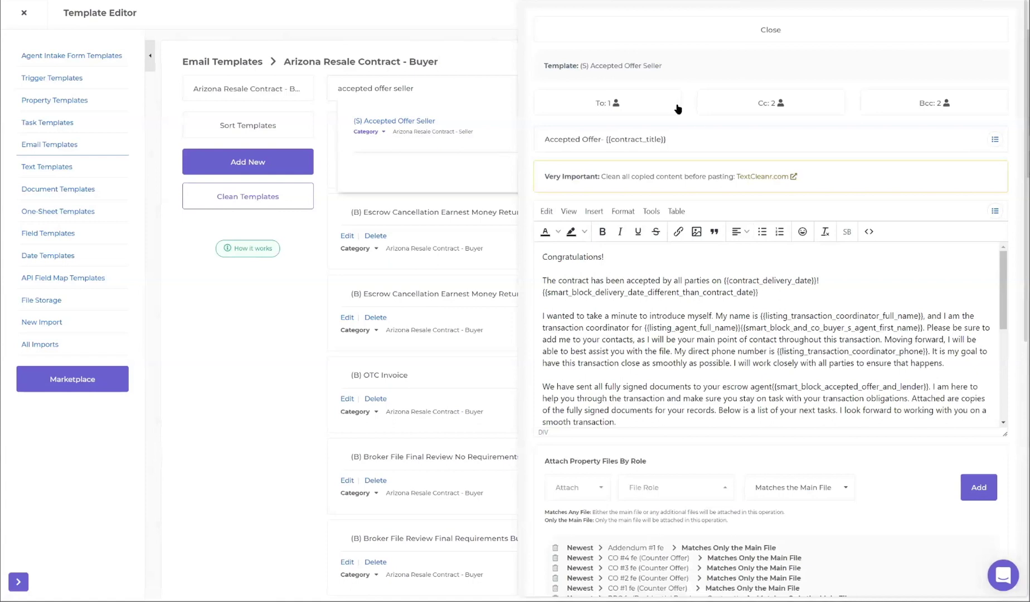
# - Review which roles the seller template sends to as To, Cc and Bcc recipients
pyautogui.click(639, 107)
pyautogui.scroll(-3, 630, 186)
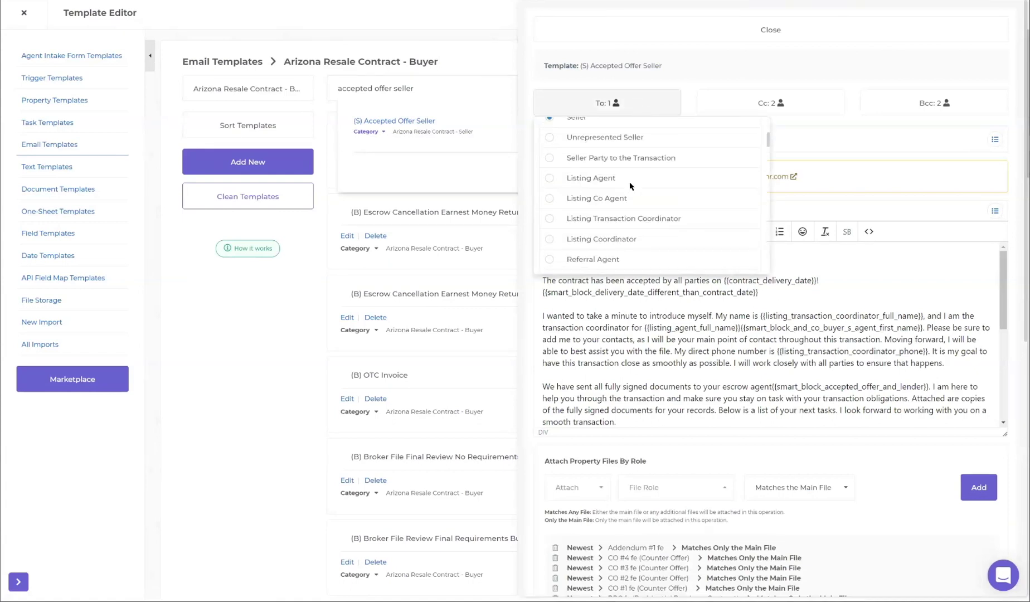
pyautogui.click(737, 102)
pyautogui.scroll(-3, 751, 189)
pyautogui.scroll(-5, 751, 190)
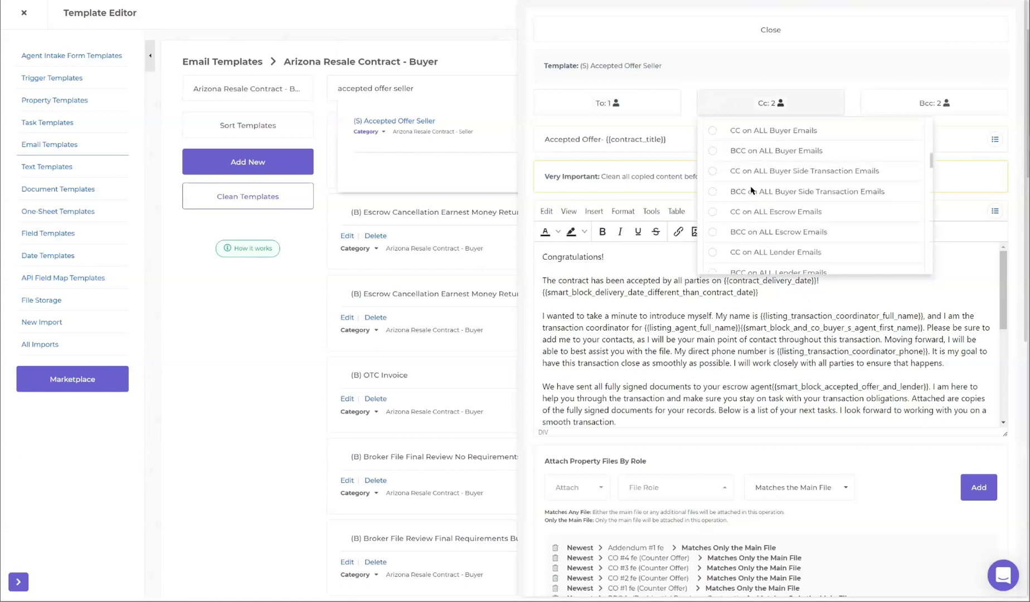
pyautogui.scroll(-3, 750, 190)
pyautogui.scroll(4, 769, 206)
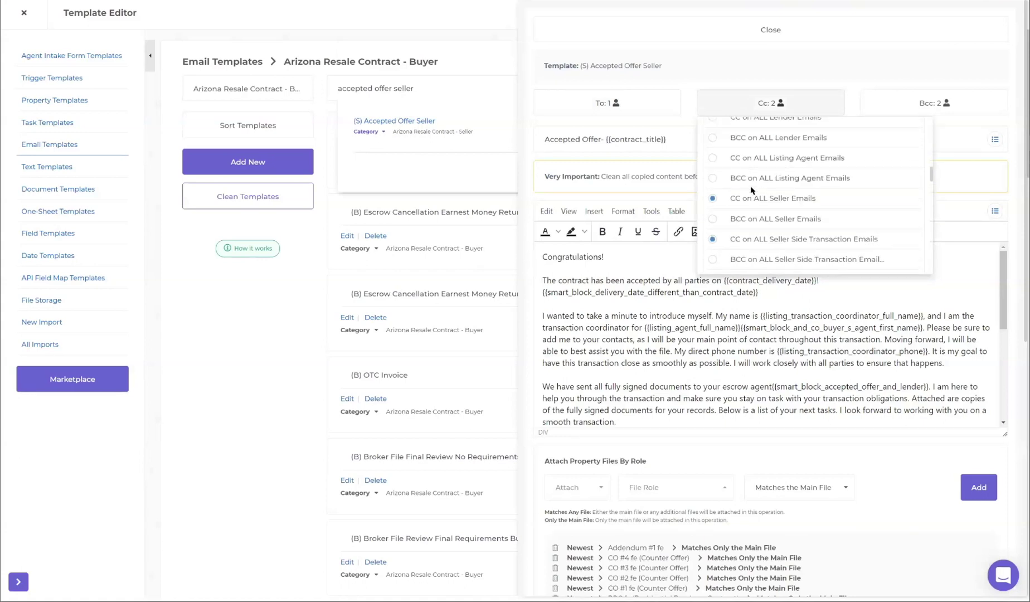
pyautogui.scroll(-1, 783, 217)
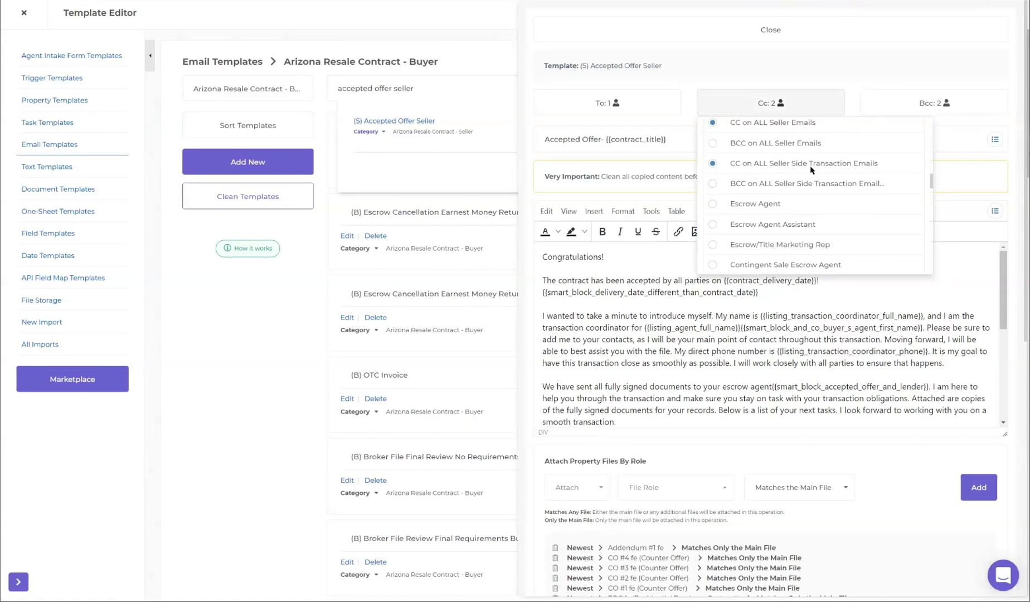
pyautogui.click(892, 112)
pyautogui.scroll(-10, 893, 216)
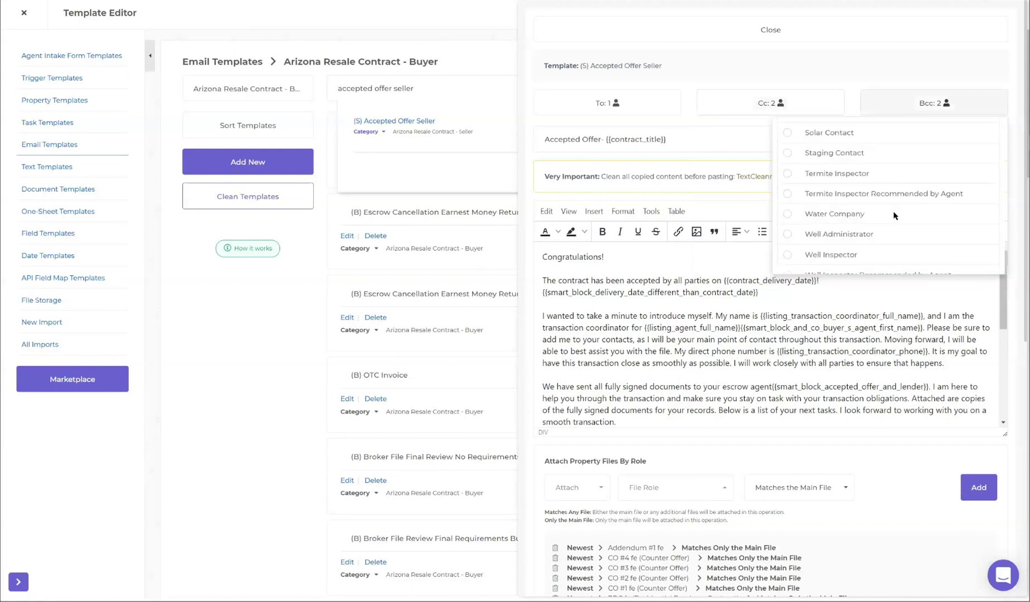
pyautogui.scroll(-10, 893, 216)
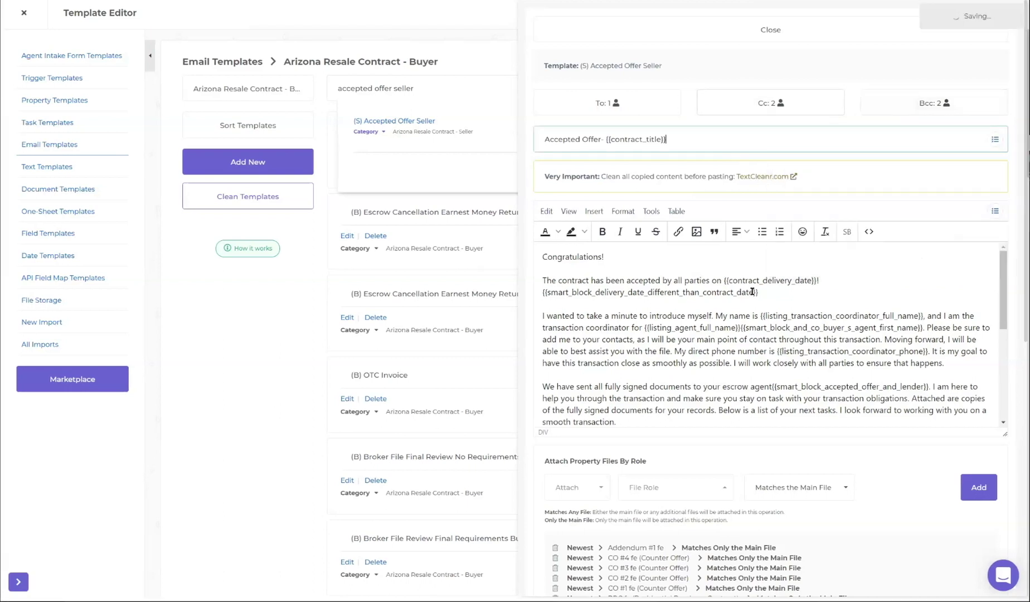
# - Read through the seller template's message body, including its contractual task list and smart blocks
pyautogui.scroll(-1, 680, 293)
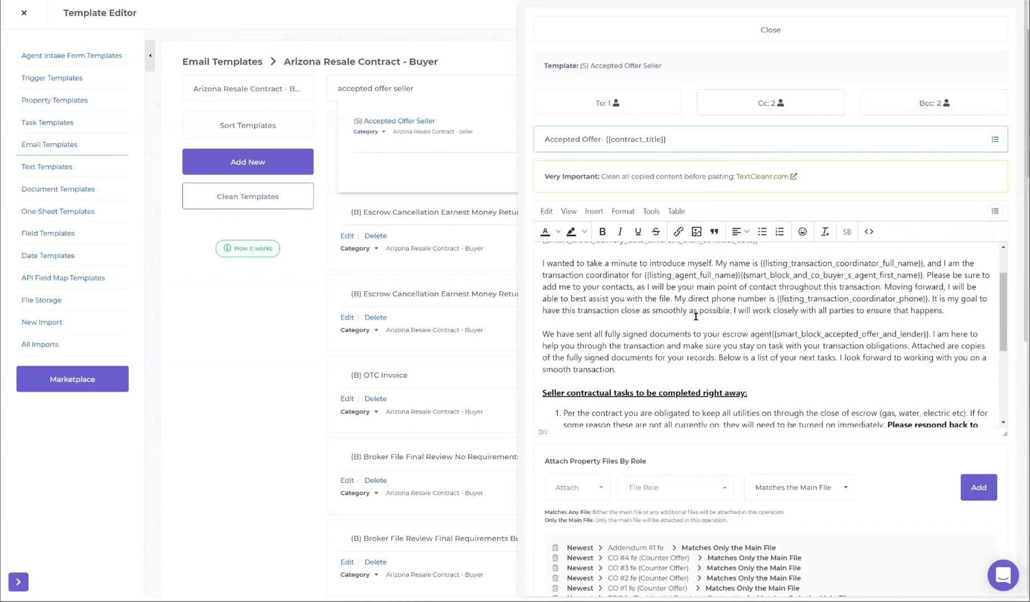
pyautogui.scroll(-2, 680, 329)
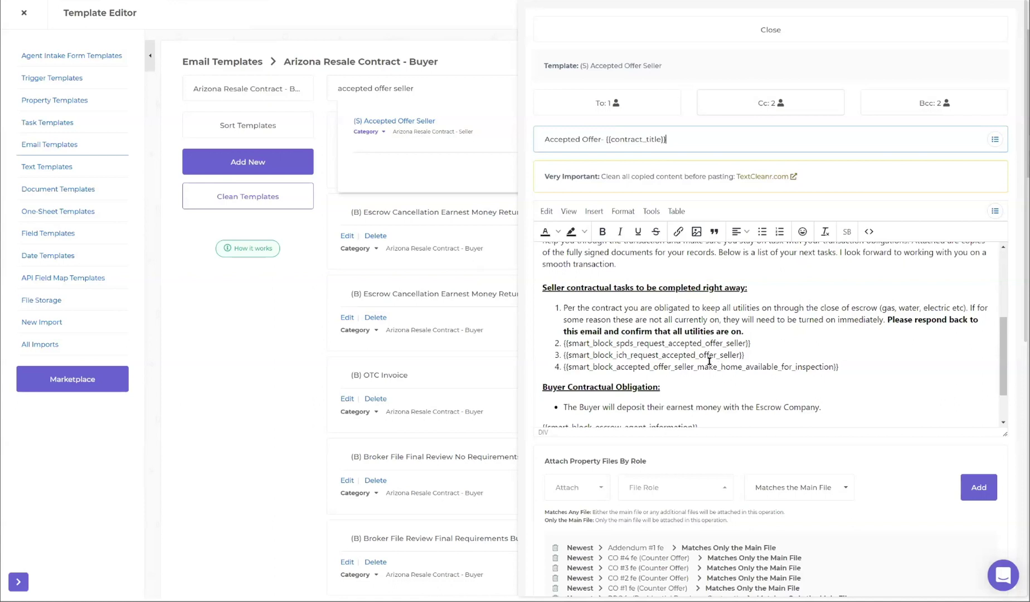
pyautogui.scroll(-3, 708, 362)
pyautogui.scroll(-1, 709, 362)
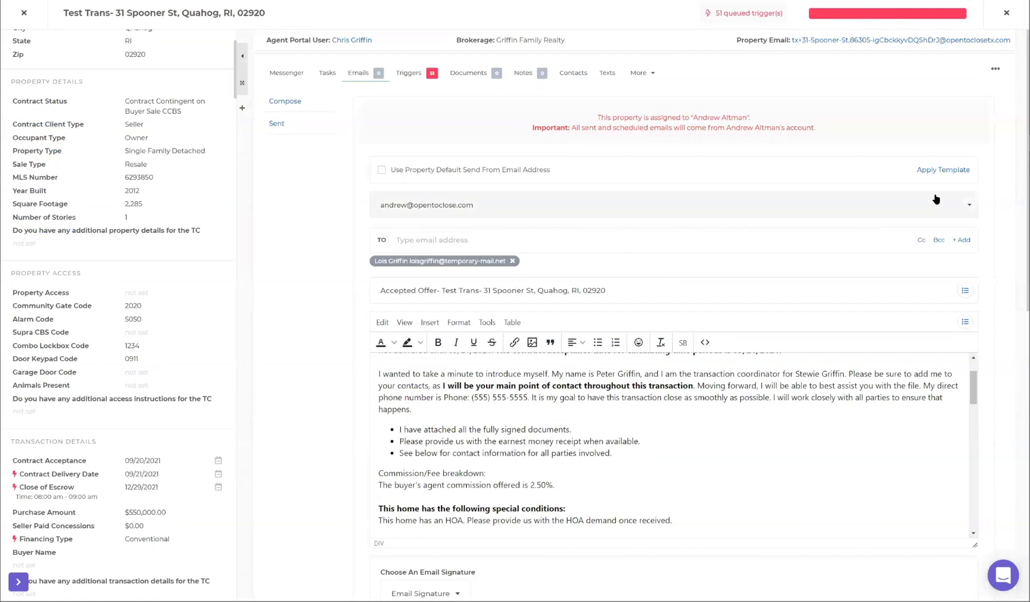
# - View the start of the composed Accepted Offer email, open the list of applicable email templates and close it without applying one
pyautogui.scroll(2, 613, 414)
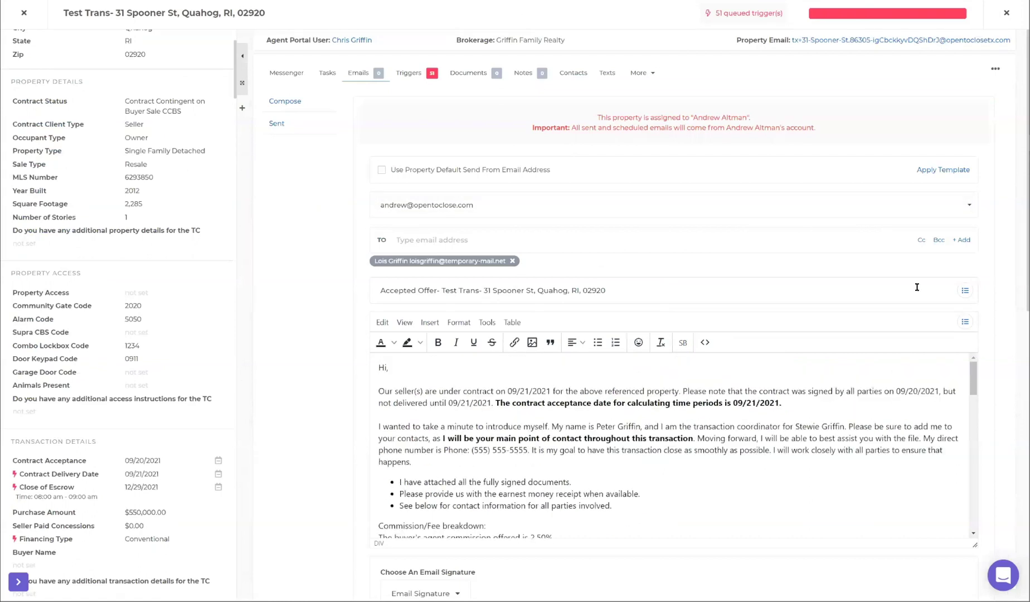
pyautogui.click(941, 175)
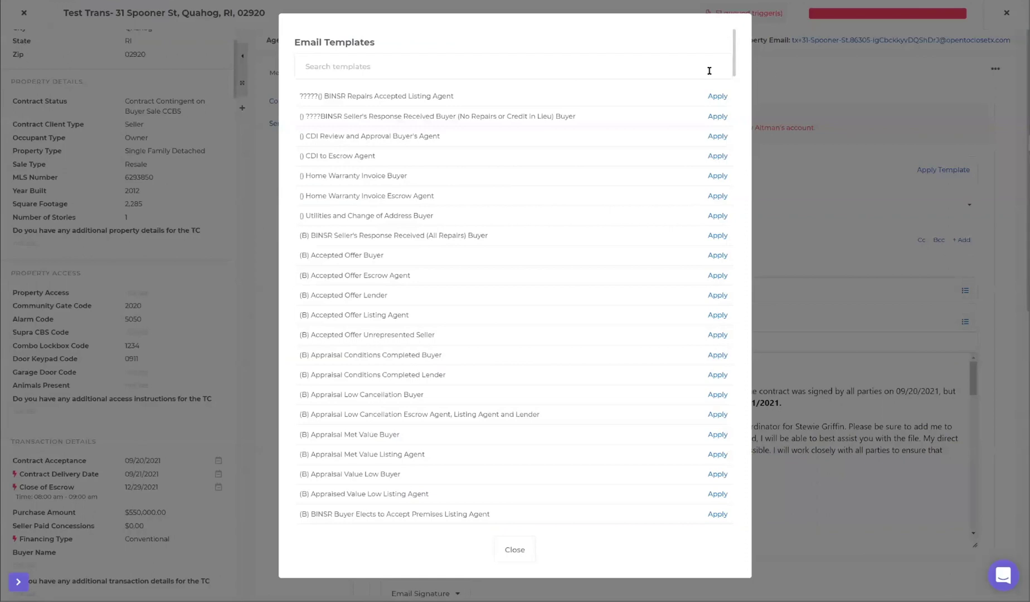
pyautogui.click(515, 552)
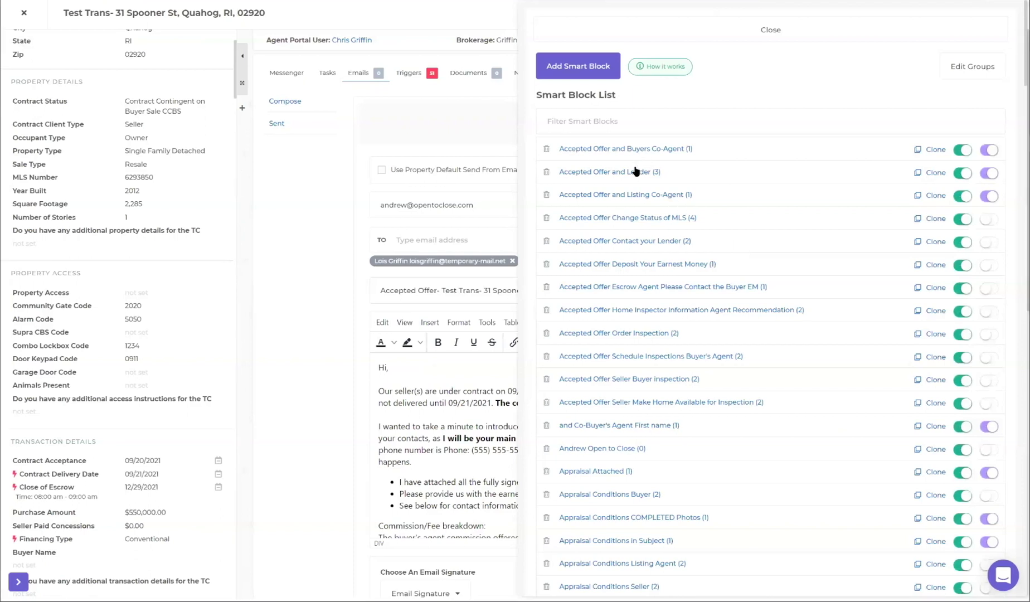
# - Inspect the Appraisal Attached smart block's message and file role condition, and return to the smart block list
pyautogui.scroll(-2, 624, 366)
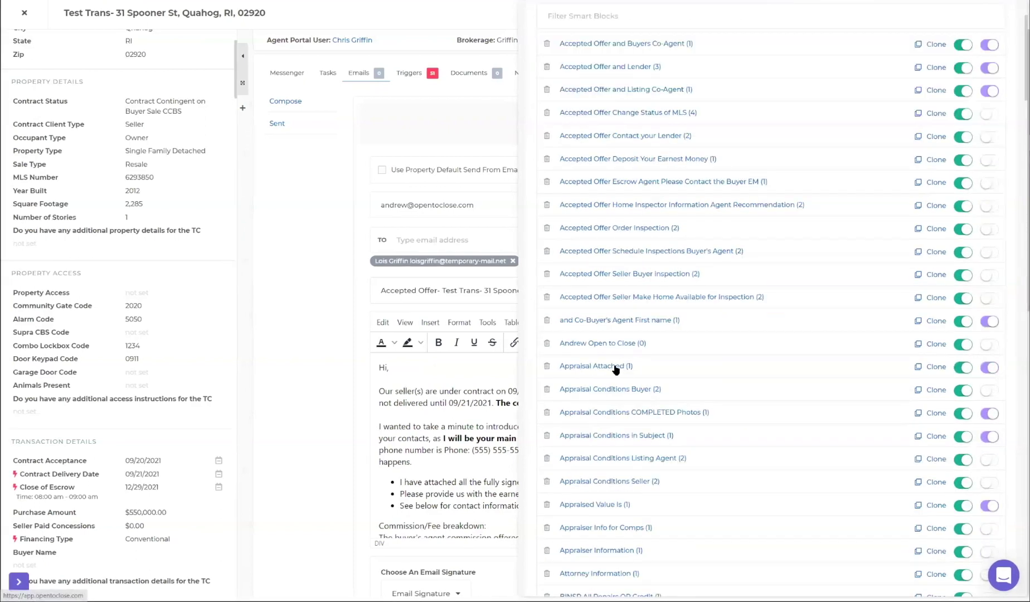
pyautogui.click(616, 368)
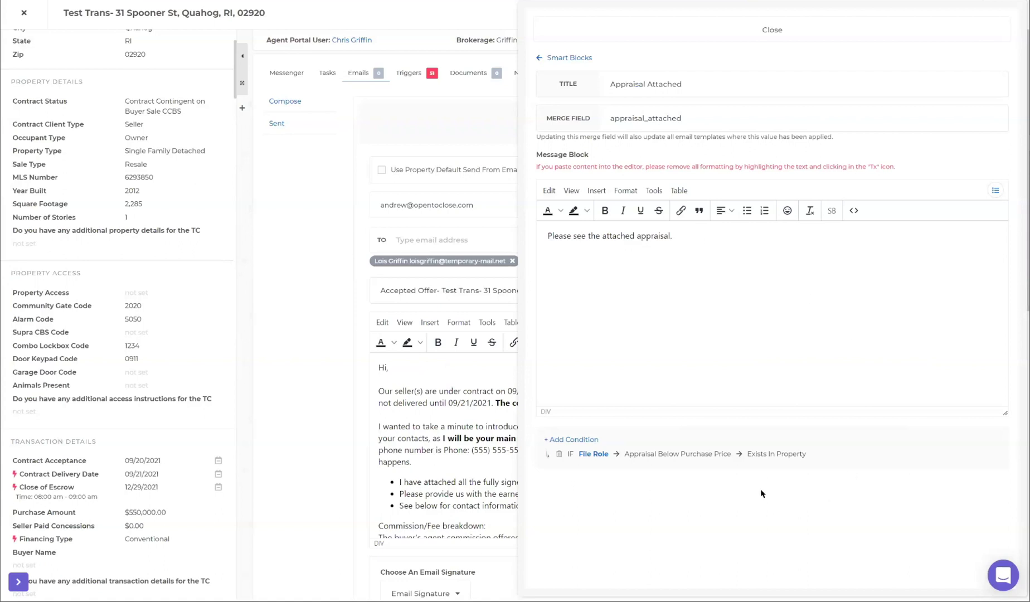
pyautogui.click(575, 57)
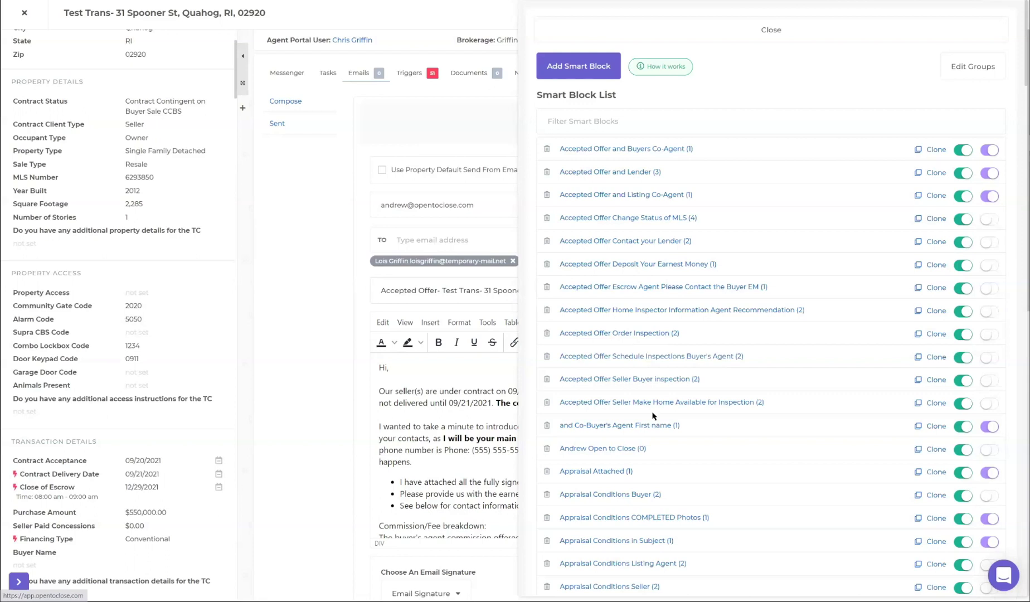
# - Inspect the Appraisal Conditions Listing Agent smart block's message and field conditions, and return to browsing the smart block list
pyautogui.scroll(-2, 651, 432)
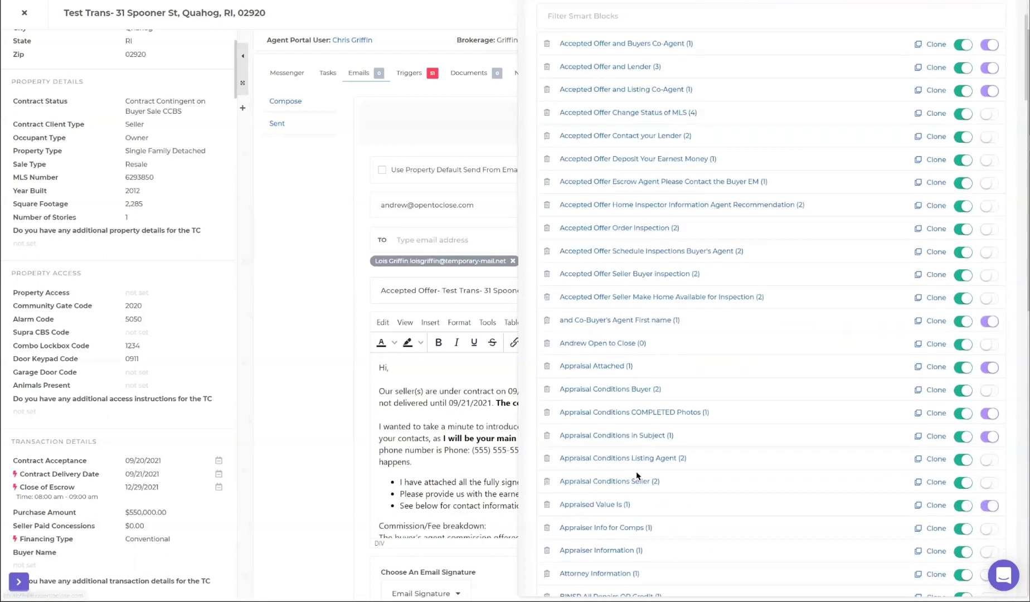
pyautogui.scroll(-1, 638, 451)
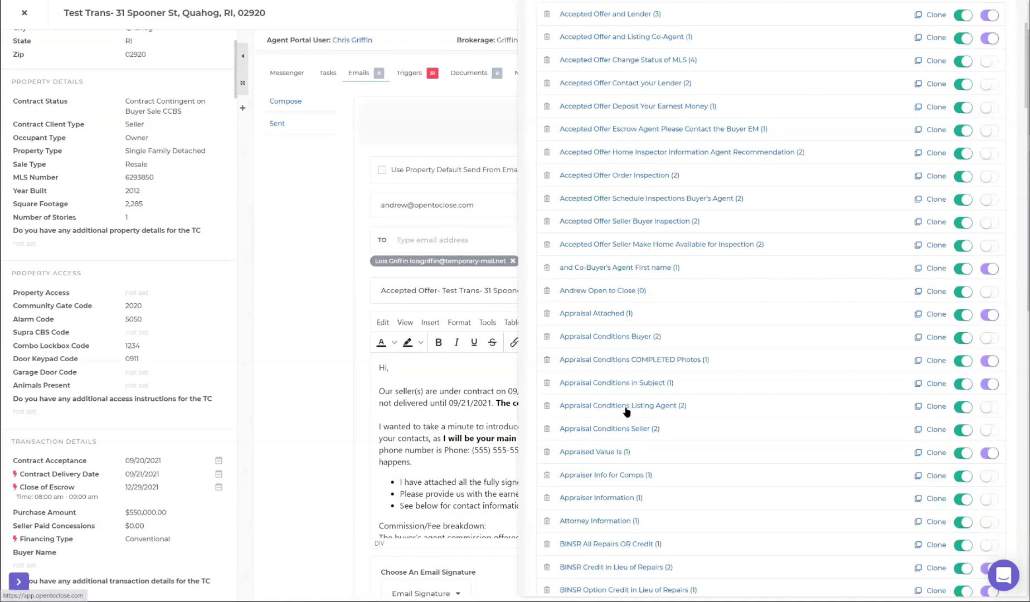
pyautogui.click(624, 408)
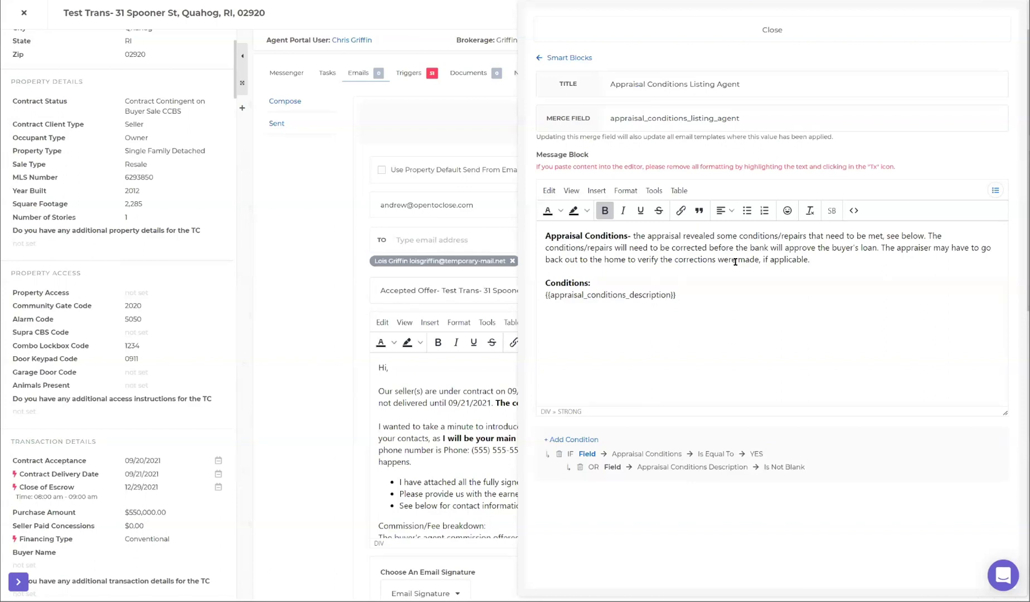
pyautogui.click(569, 60)
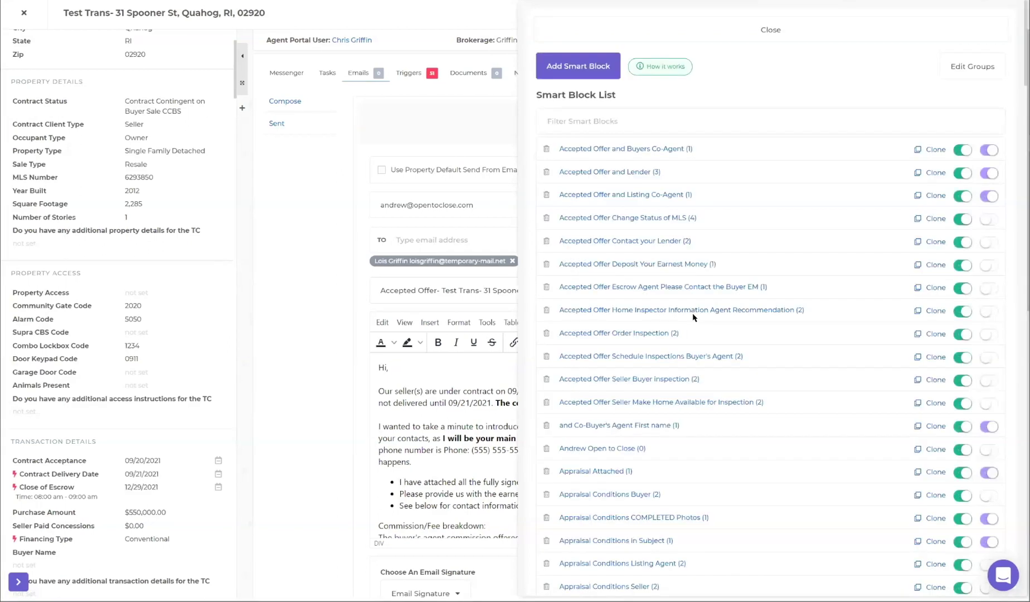
pyautogui.scroll(-5, 693, 317)
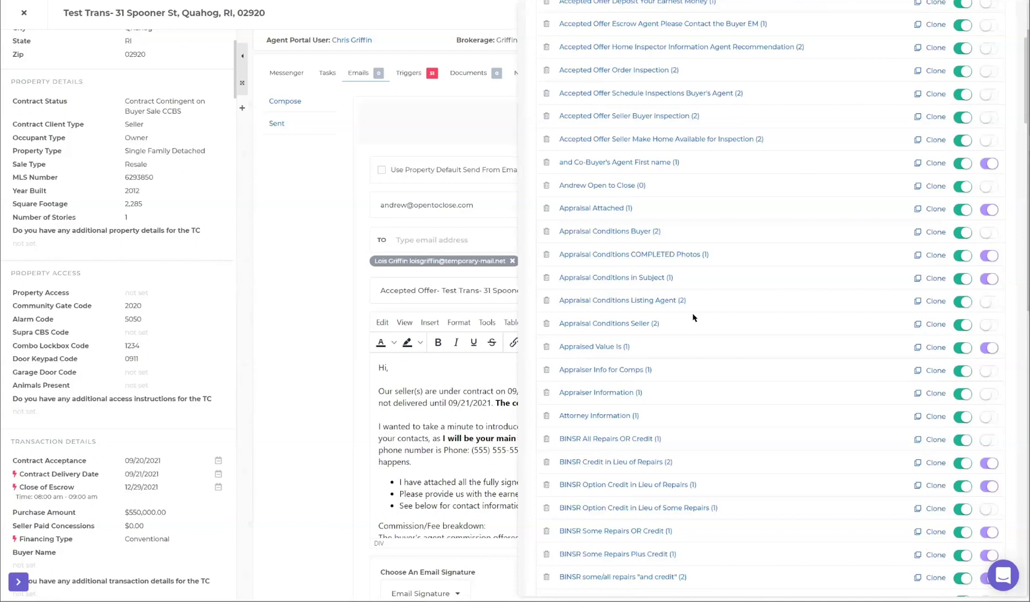
pyautogui.scroll(6, 692, 317)
# - Review the test transaction's contacts and the role assigned to each one
pyautogui.click(244, 53)
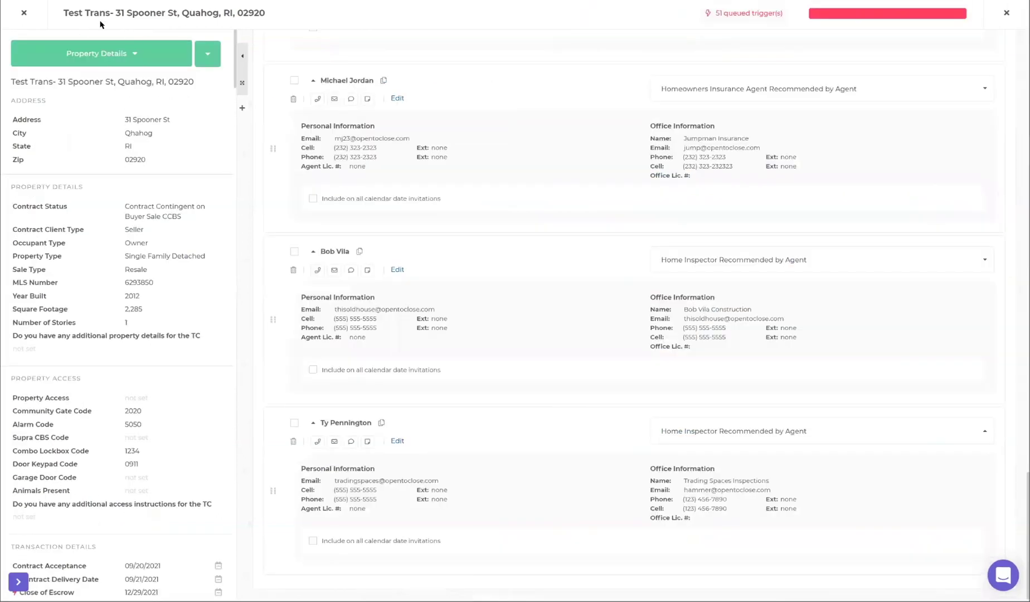
pyautogui.scroll(6, 506, 241)
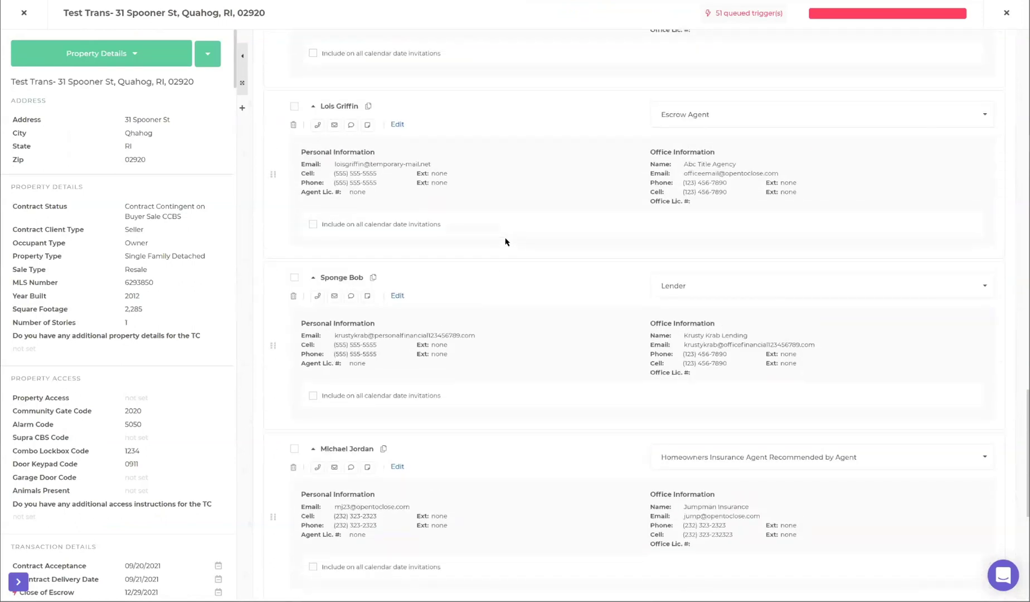
pyautogui.scroll(4, 507, 248)
pyautogui.scroll(8, 508, 256)
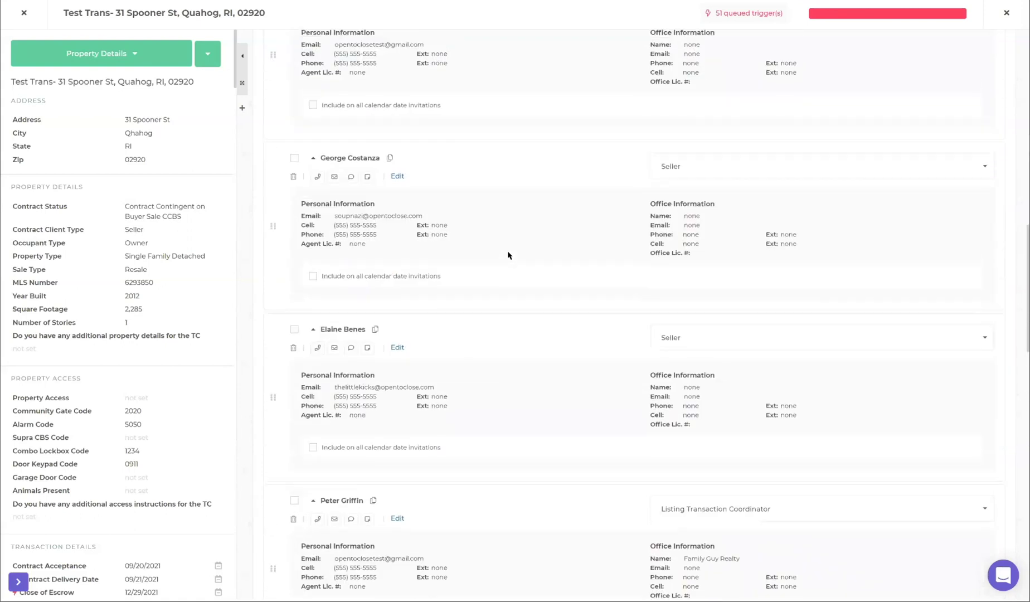
pyautogui.scroll(3, 508, 255)
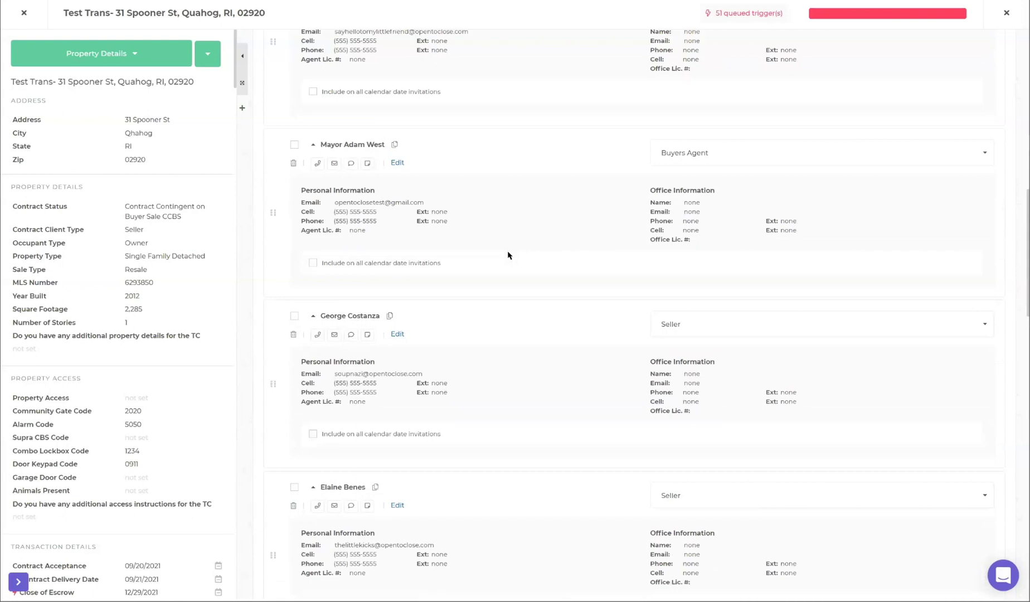
pyautogui.scroll(6, 508, 255)
pyautogui.scroll(7, 508, 255)
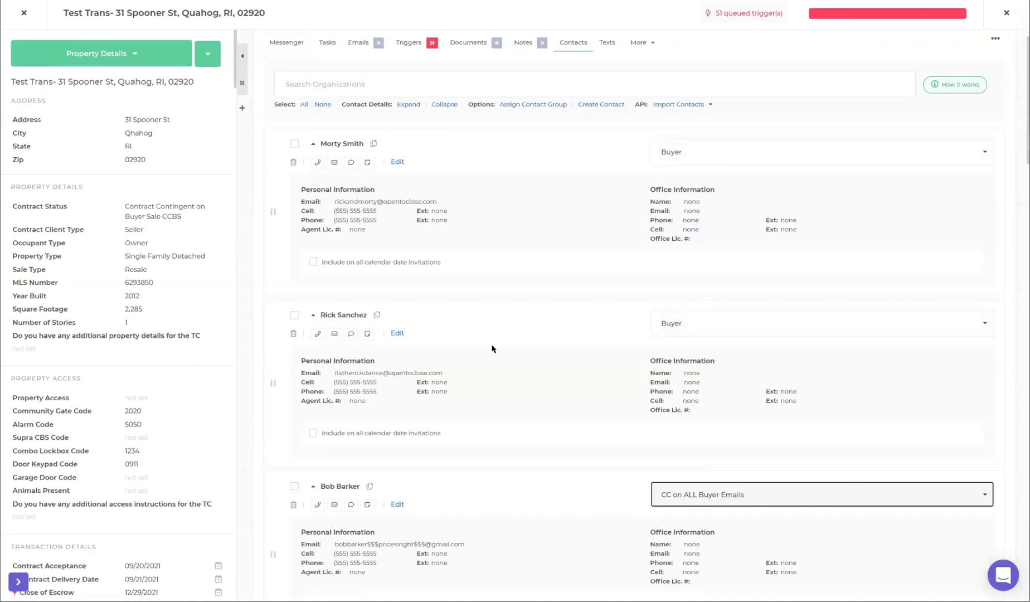
pyautogui.scroll(-15, 494, 347)
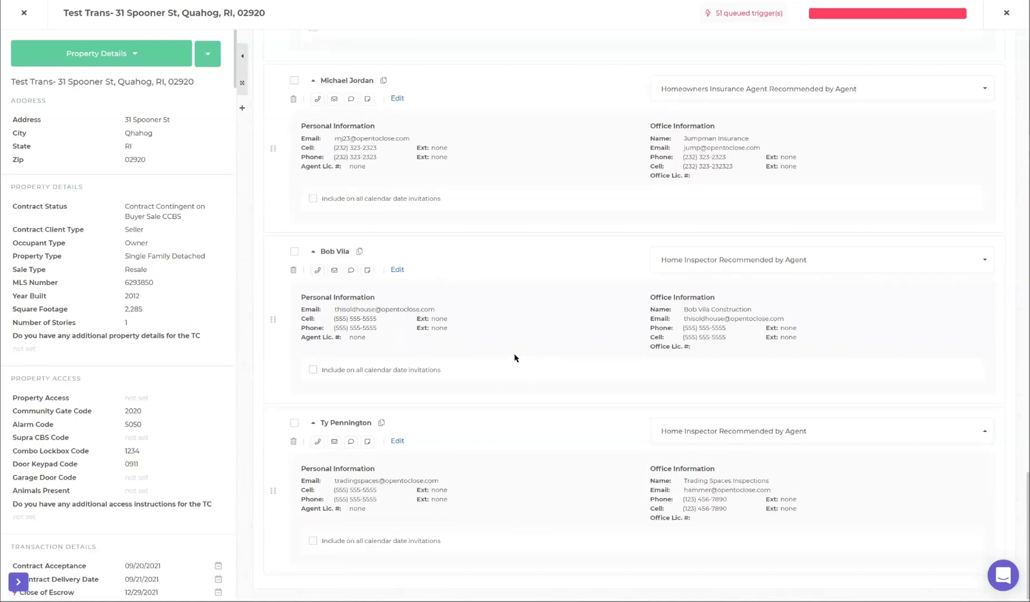
pyautogui.scroll(6, 515, 358)
pyautogui.scroll(10, 515, 358)
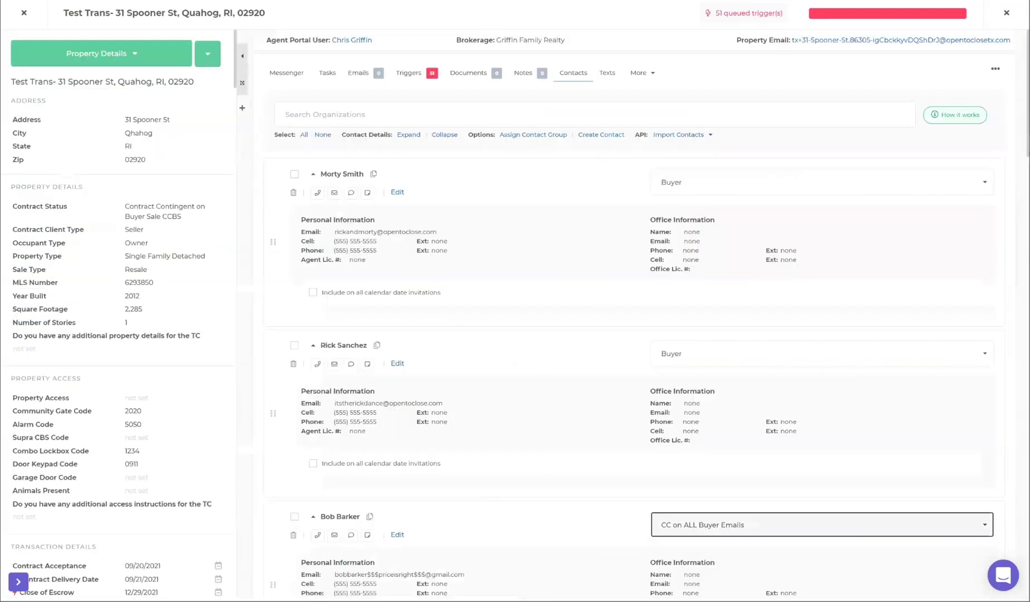
# - Bring up the smart block list beside the contacts and open the BINSR All Repairs OR Credit smart block
pyautogui.click(256, 241)
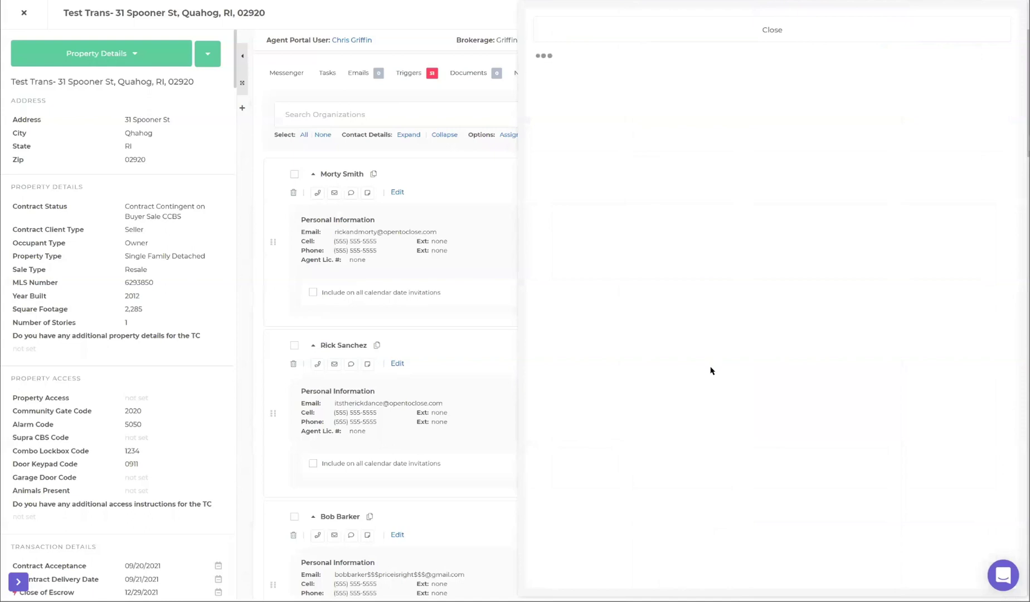
pyautogui.scroll(-5, 705, 372)
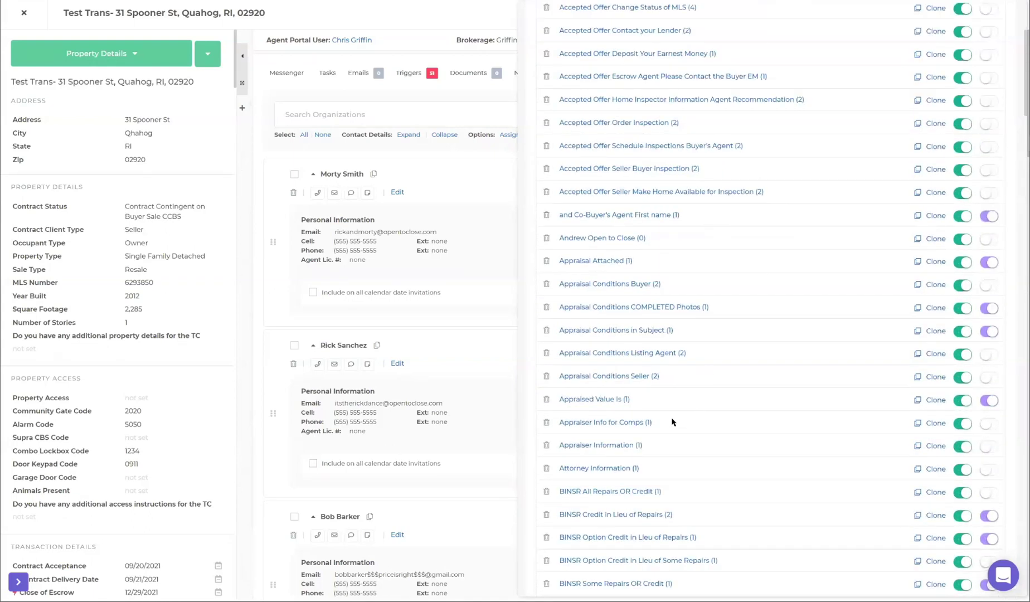
pyautogui.scroll(-2, 669, 421)
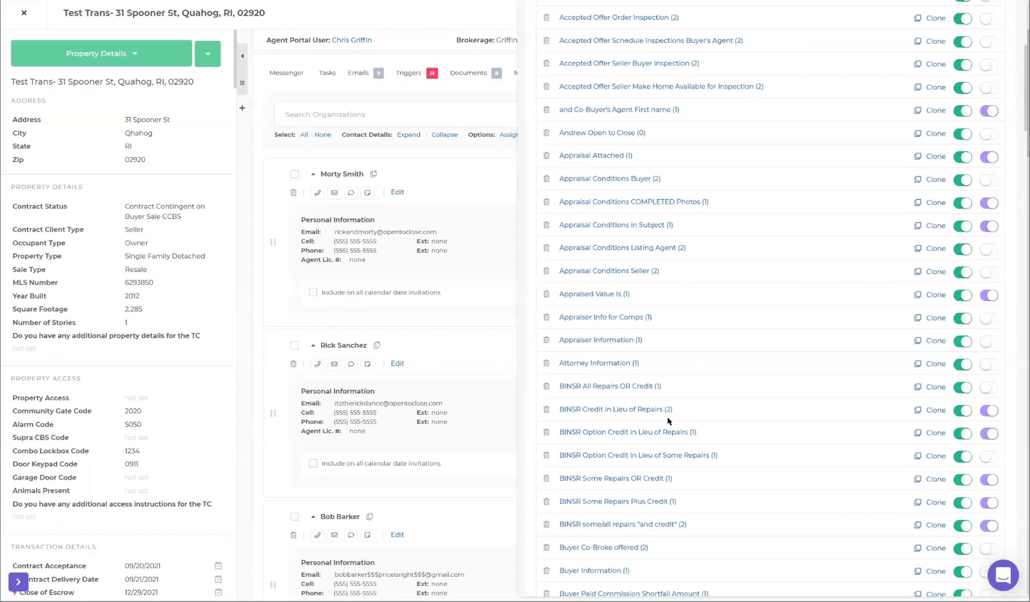
pyautogui.click(618, 389)
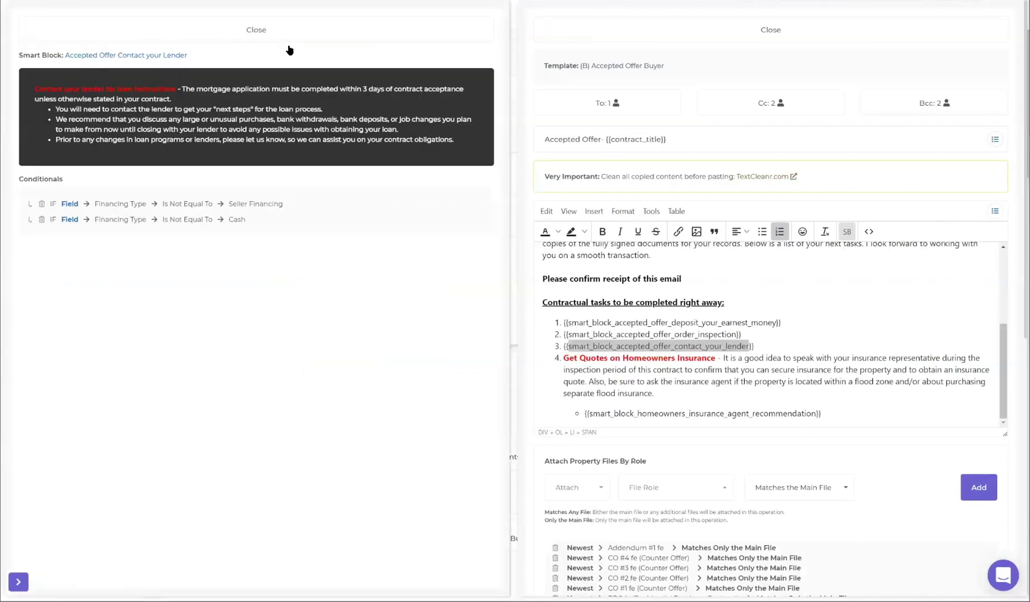
# - Examine the copied-content cleaning note and the delivery date smart block line in the (B) Accepted Offer Buyer template's source code
pyautogui.moveTo(791, 178); pyautogui.dragTo(654, 178)
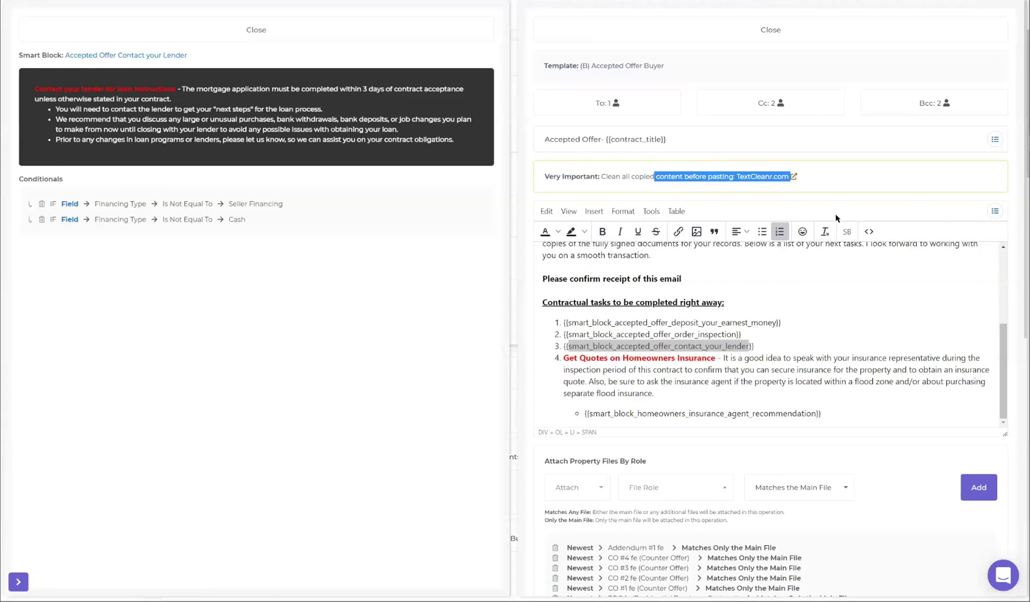
pyautogui.click(836, 186)
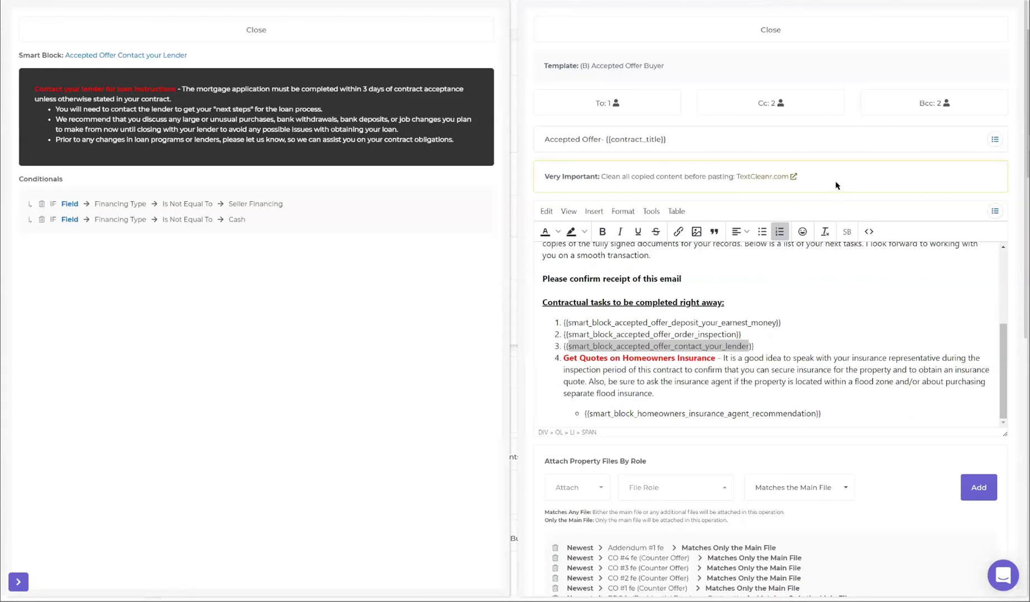
pyautogui.click(869, 231)
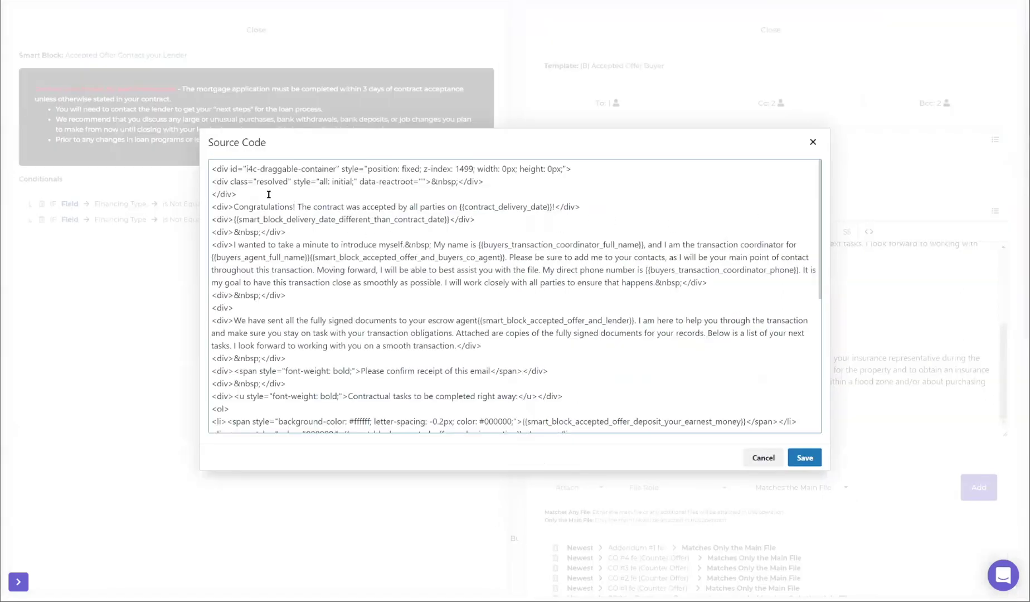
pyautogui.moveTo(291, 233); pyautogui.dragTo(216, 220)
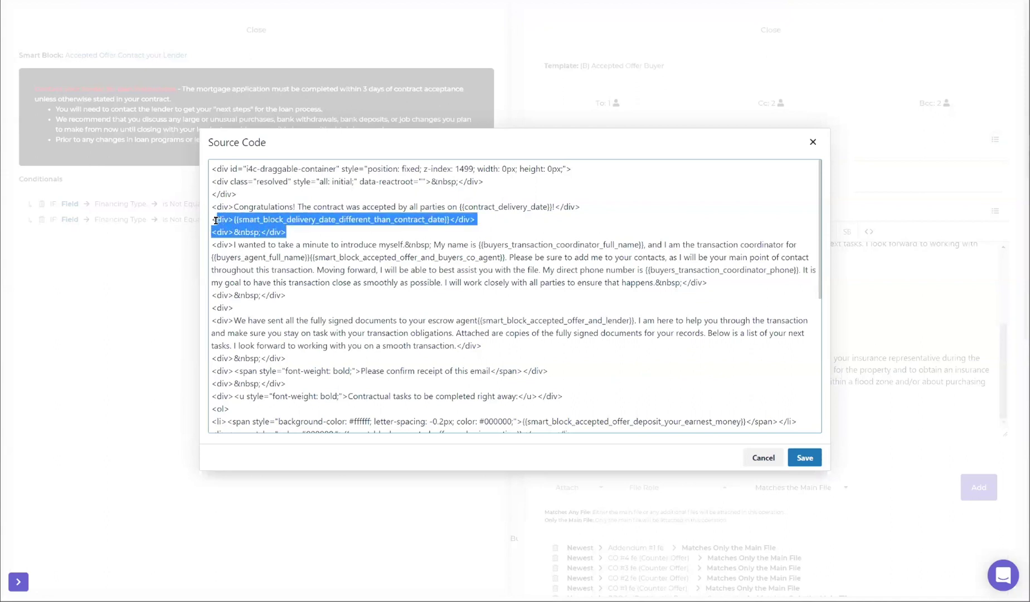
pyautogui.tripleClick(279, 222)
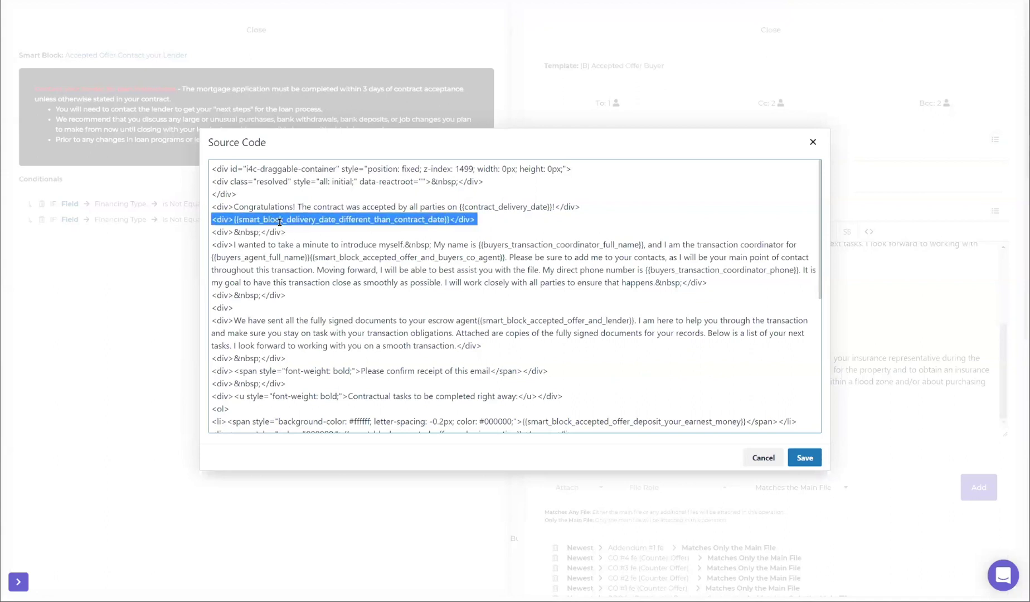
pyautogui.click(596, 217)
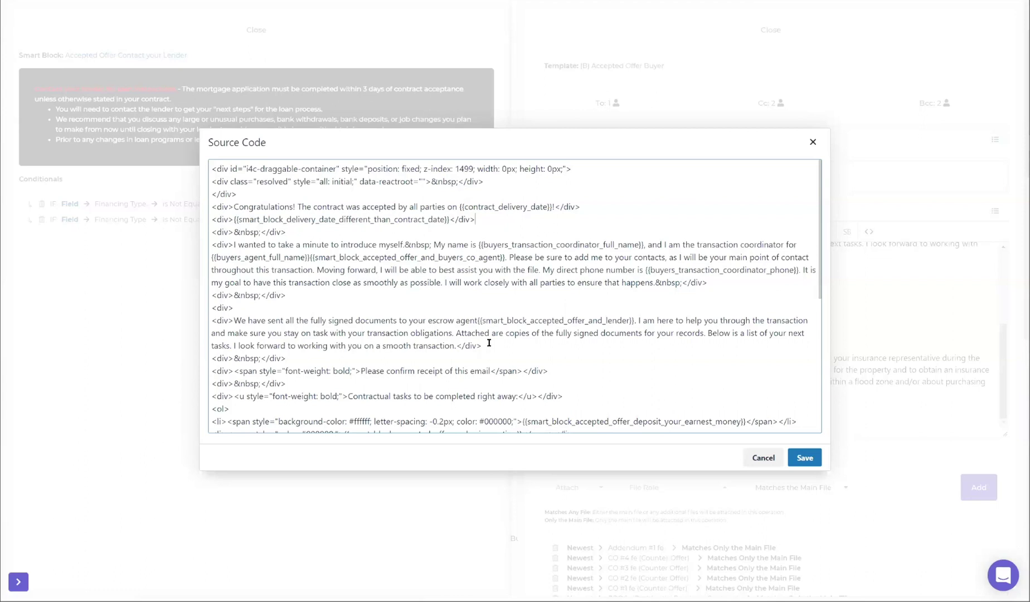
# - Inspect the source code lines for the receipt confirmation and the earnest money smart block, and close the source code without saving
pyautogui.tripleClick(322, 370)
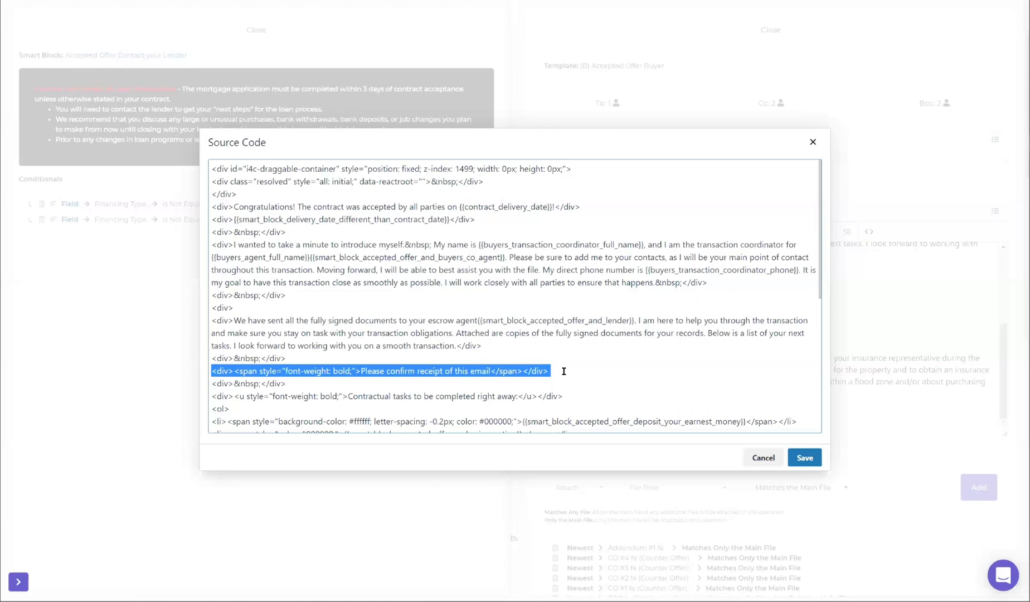
pyautogui.click(477, 423)
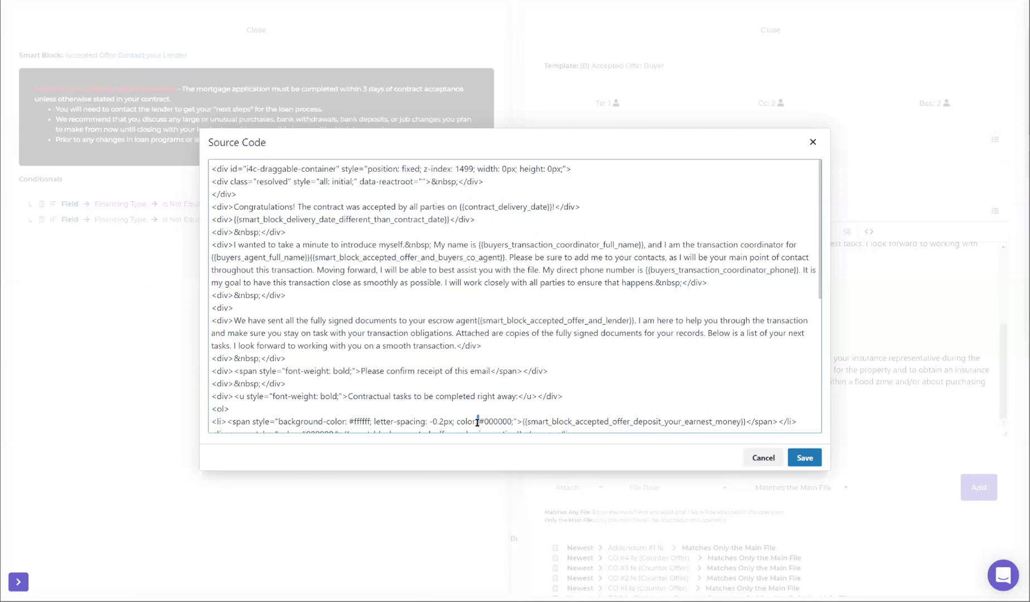
pyautogui.scroll(-2, 477, 422)
pyautogui.tripleClick(497, 316)
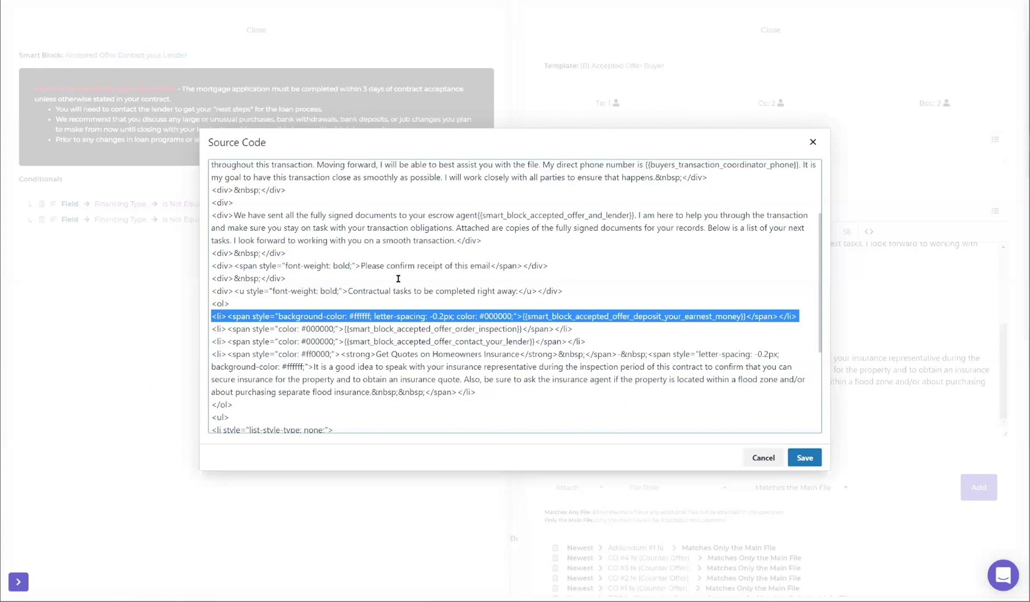
pyautogui.click(761, 457)
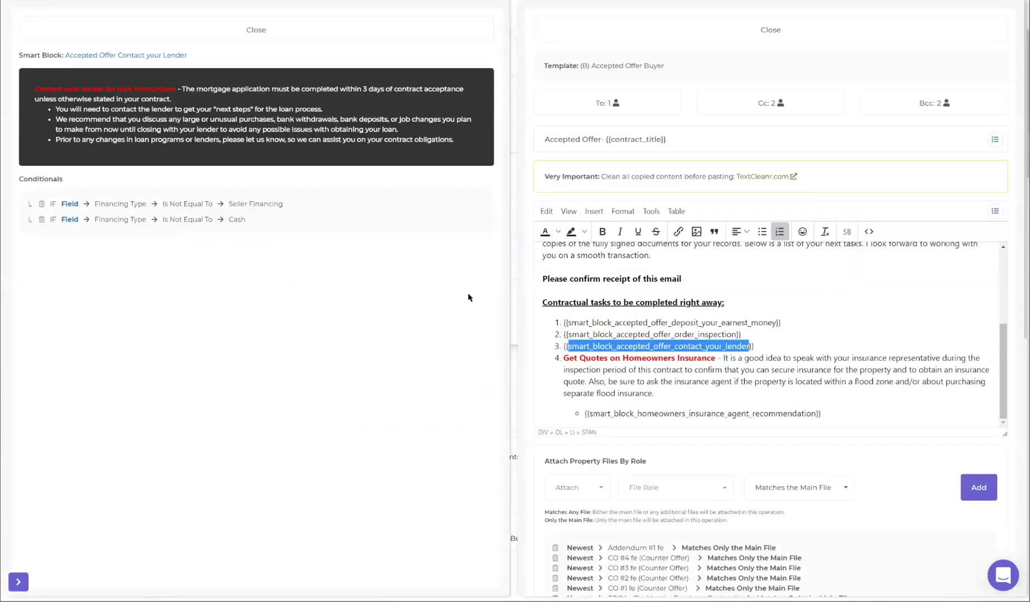
# - Close the smart block preview and open the Accepted Offer Seller Make Home Available for Inspection smart block from the smart block list
pyautogui.click(412, 377)
pyautogui.click(412, 377)
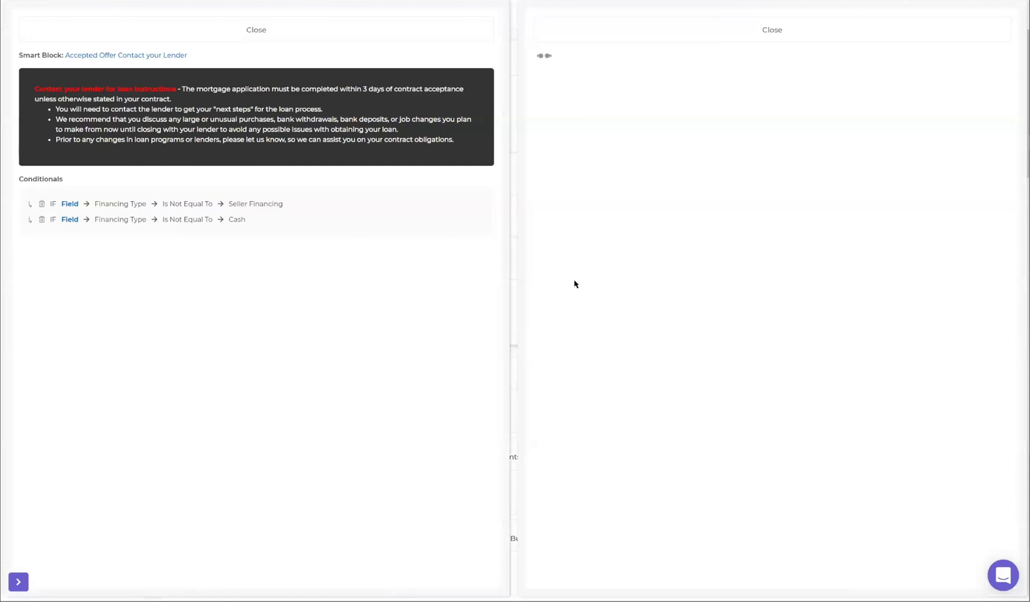
pyautogui.click(277, 25)
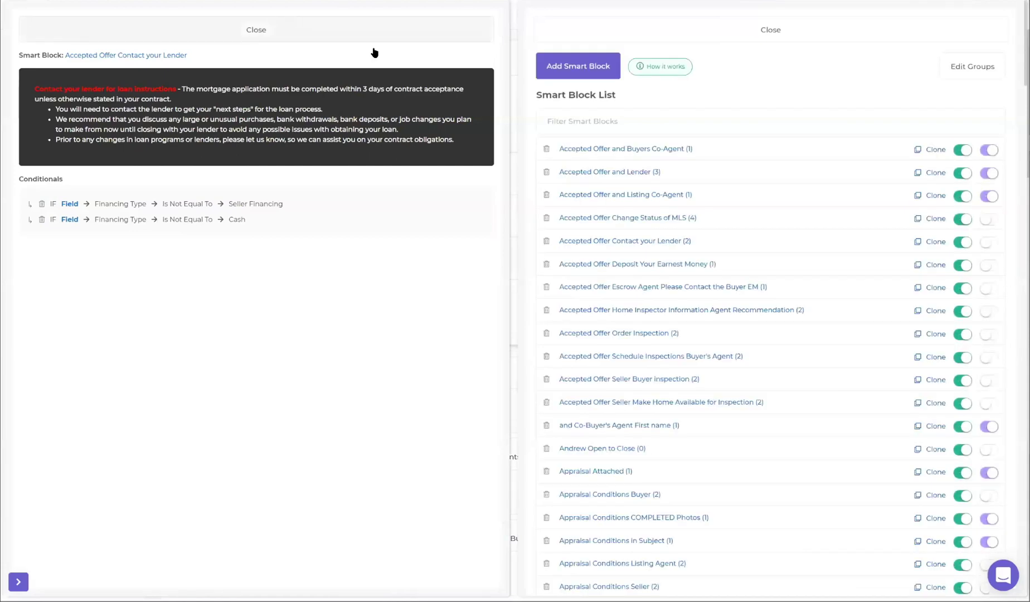
pyautogui.click(643, 403)
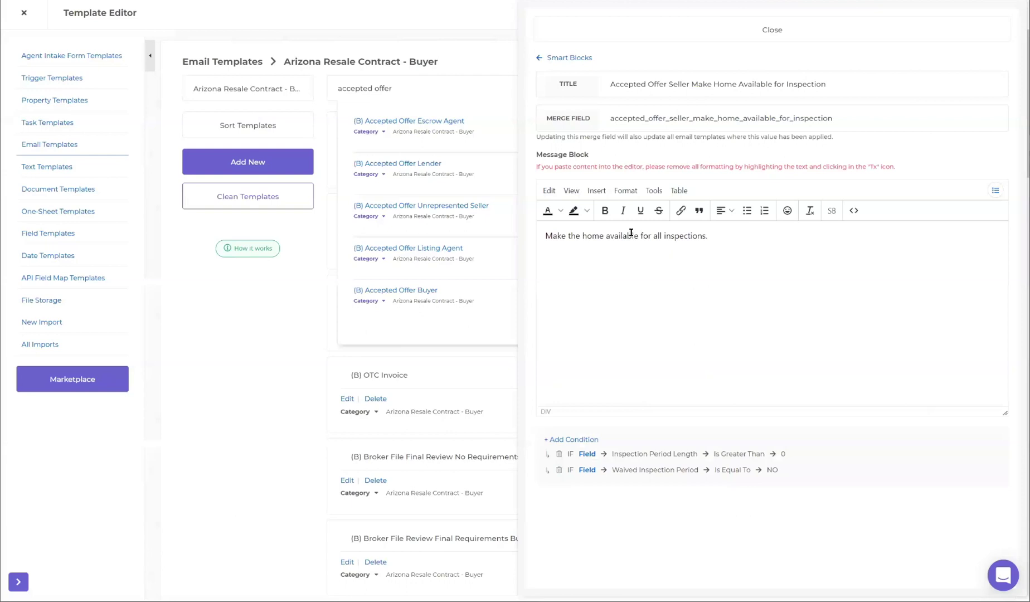
# - Try bold and italic formatting on part of the message block's sentence, undo it, and return to the smart block list
pyautogui.moveTo(674, 236); pyautogui.dragTo(605, 239)
pyautogui.click(605, 210)
pyautogui.click(623, 210)
pyautogui.click(676, 283)
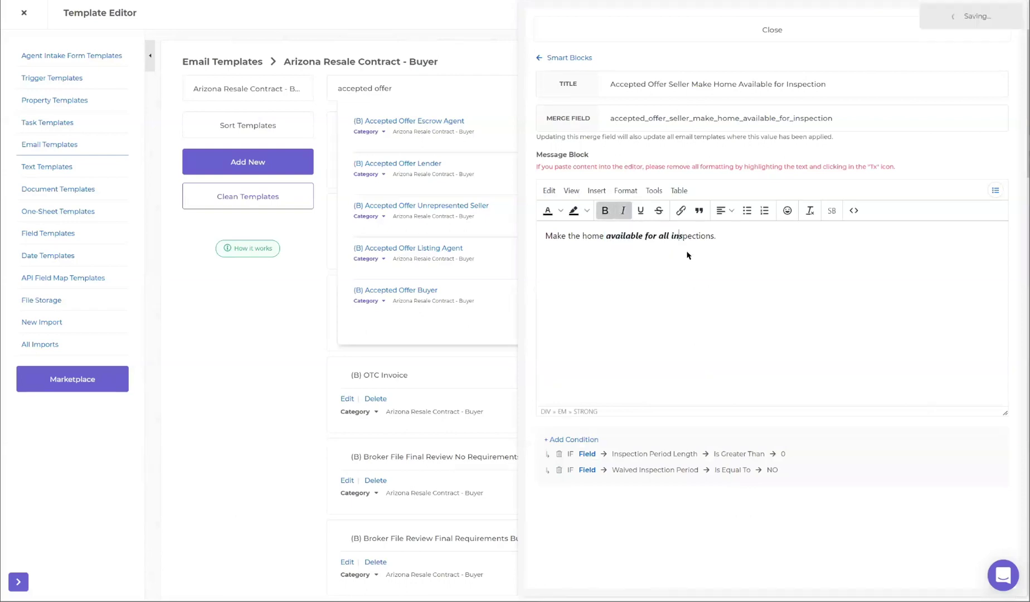
pyautogui.click(623, 233)
pyautogui.click(600, 234)
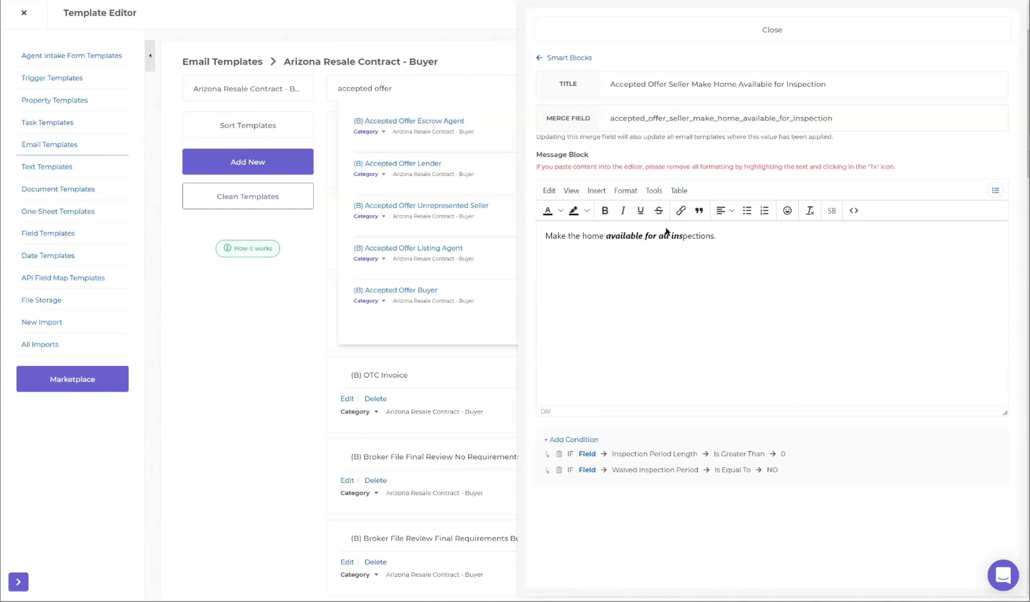
pyautogui.hotkey('ctrl', 'z')
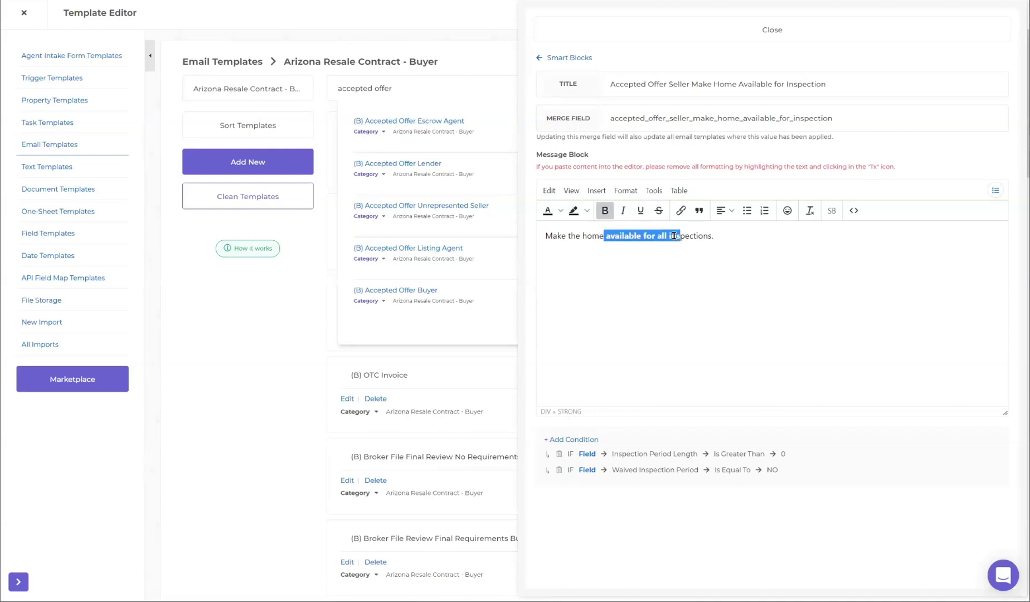
pyautogui.hotkey('ctrl', 'z')
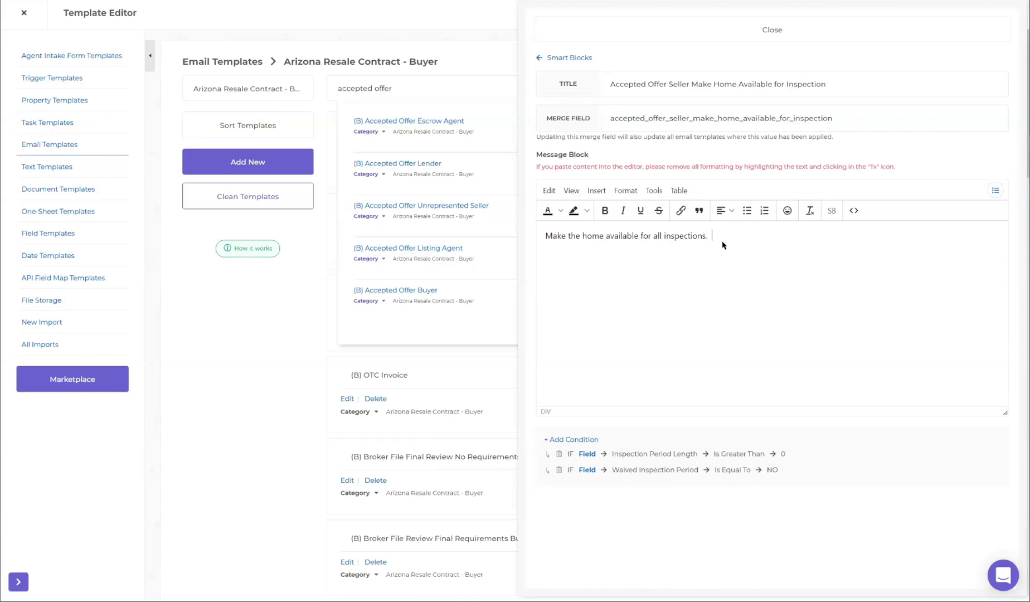
pyautogui.click(569, 59)
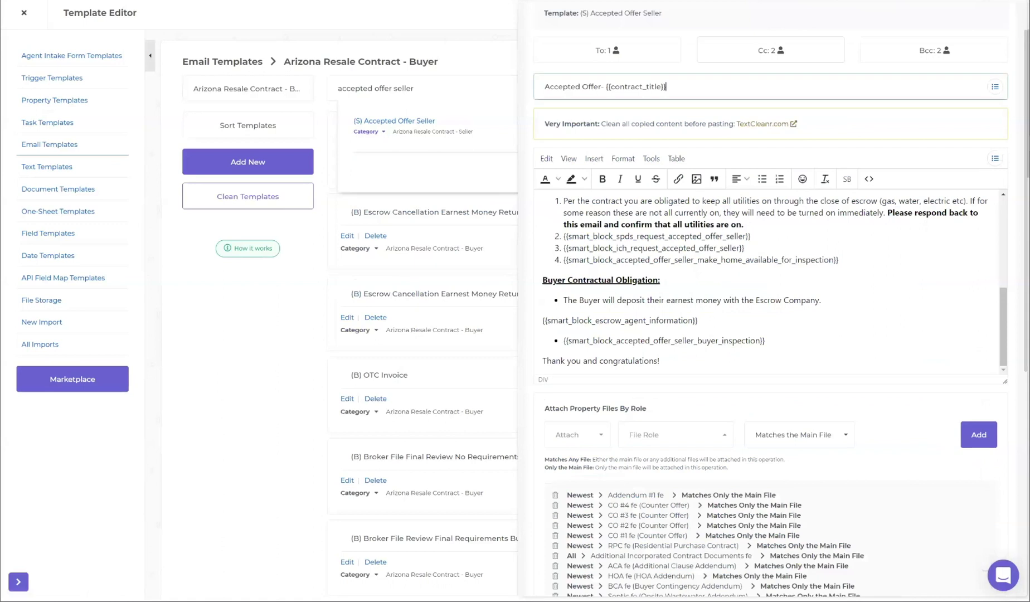
# - Examine the source code of the (S) Accepted Offer Seller template, including its underline span tag, and close it without saving
pyautogui.click(869, 178)
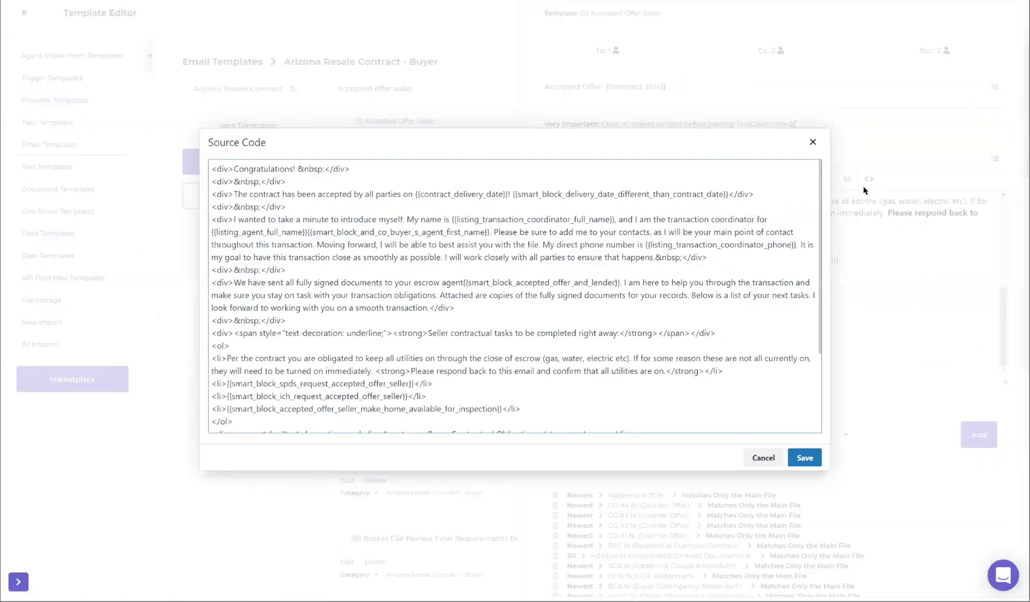
pyautogui.tripleClick(289, 282)
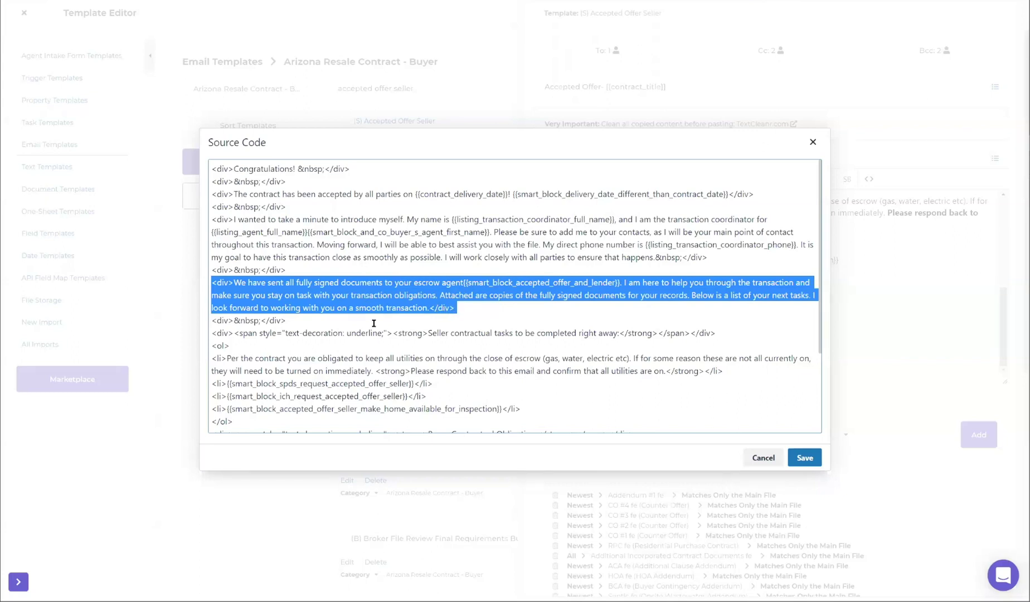
pyautogui.scroll(-1, 373, 324)
pyautogui.scroll(-1, 373, 324)
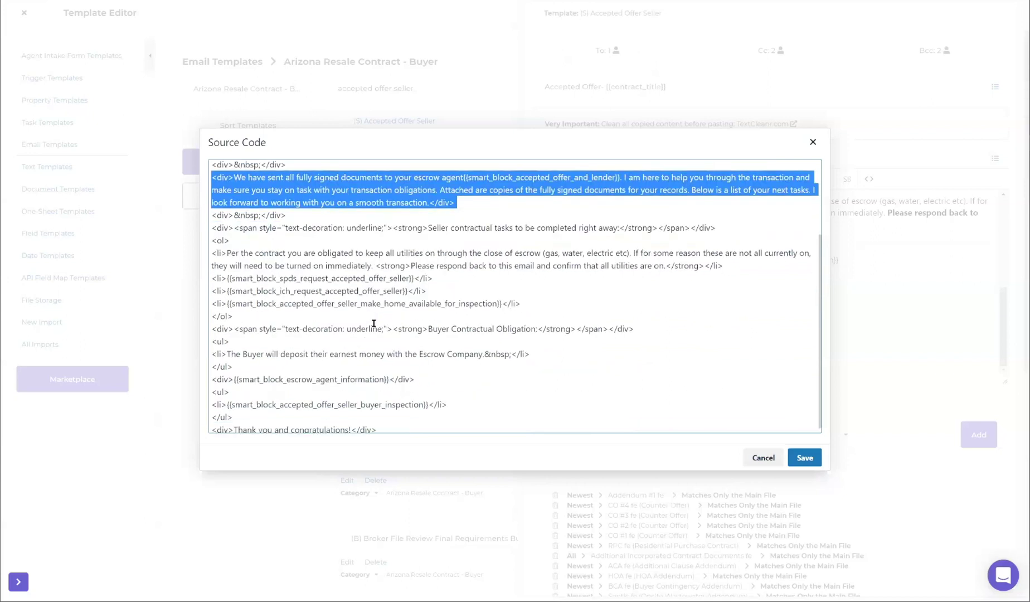
pyautogui.scroll(2, 373, 323)
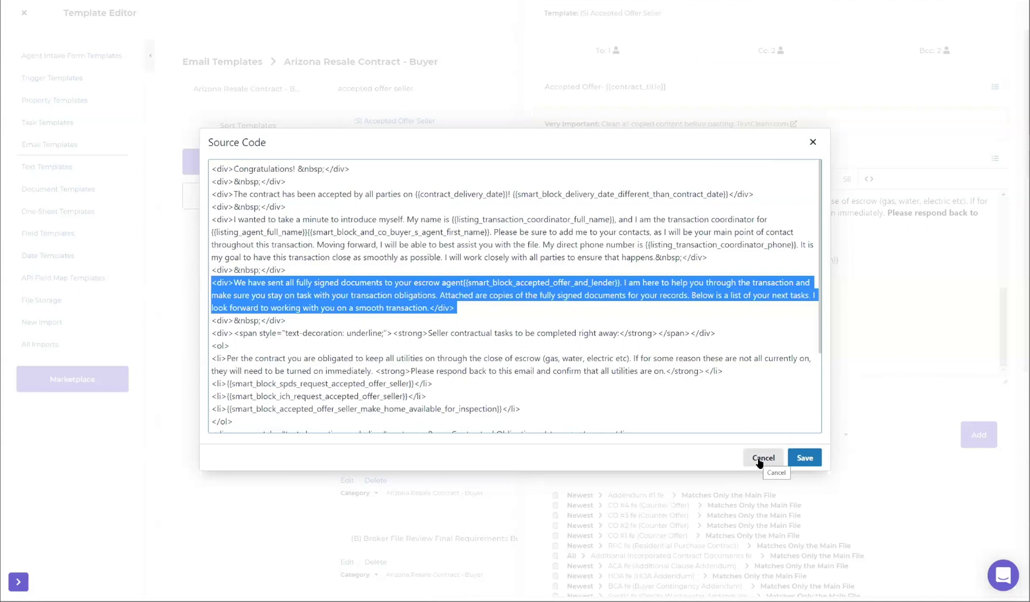
pyautogui.moveTo(387, 334); pyautogui.dragTo(239, 337)
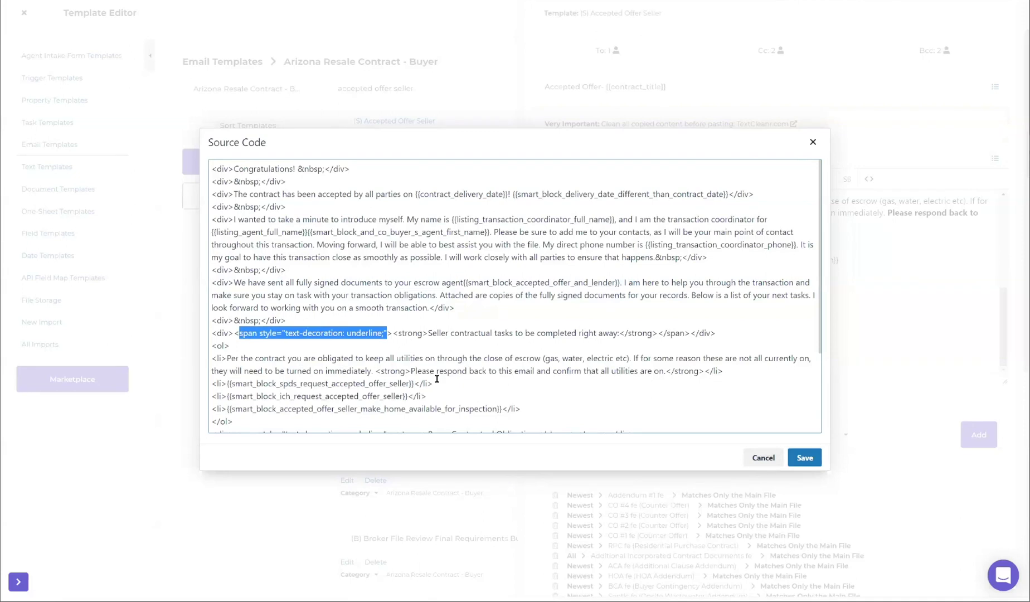
pyautogui.click(763, 457)
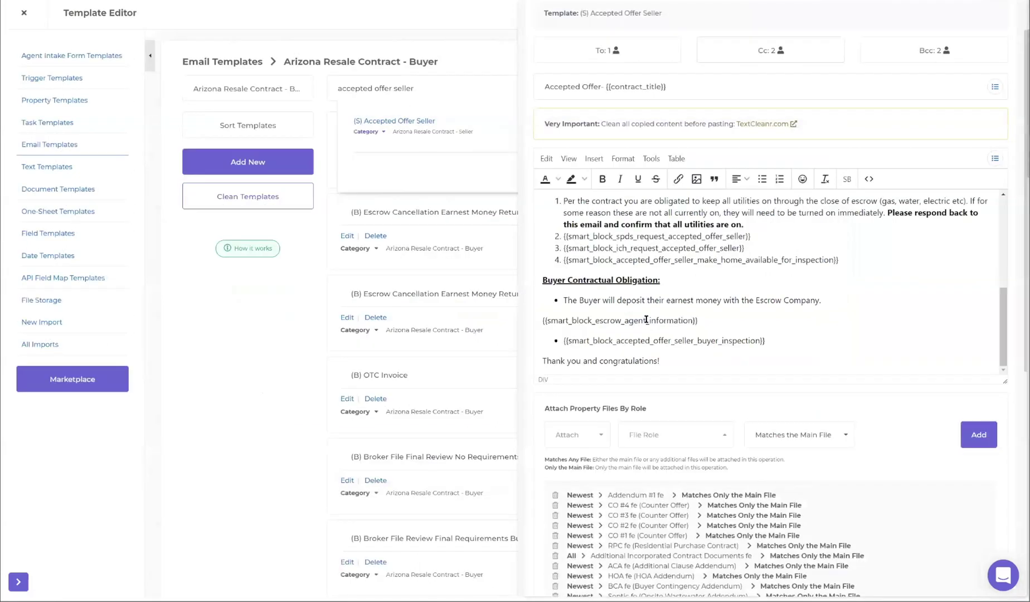
# - Highlight the listing_agent_full_name merge field in the introduction paragraph of the (S) Accepted Offer Seller template
pyautogui.scroll(2, 707, 318)
pyautogui.scroll(2, 706, 318)
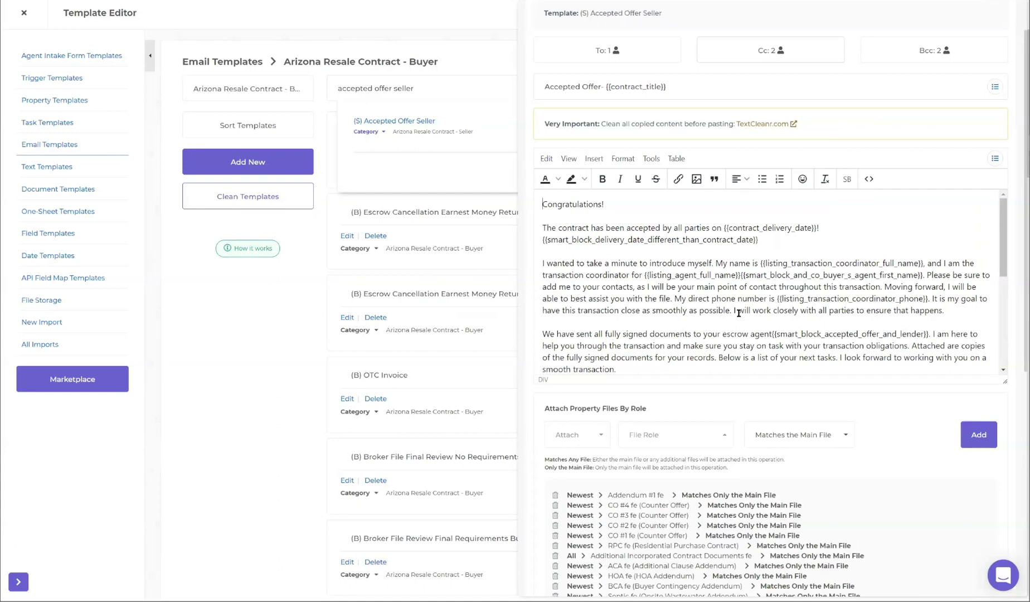
pyautogui.doubleClick(713, 274)
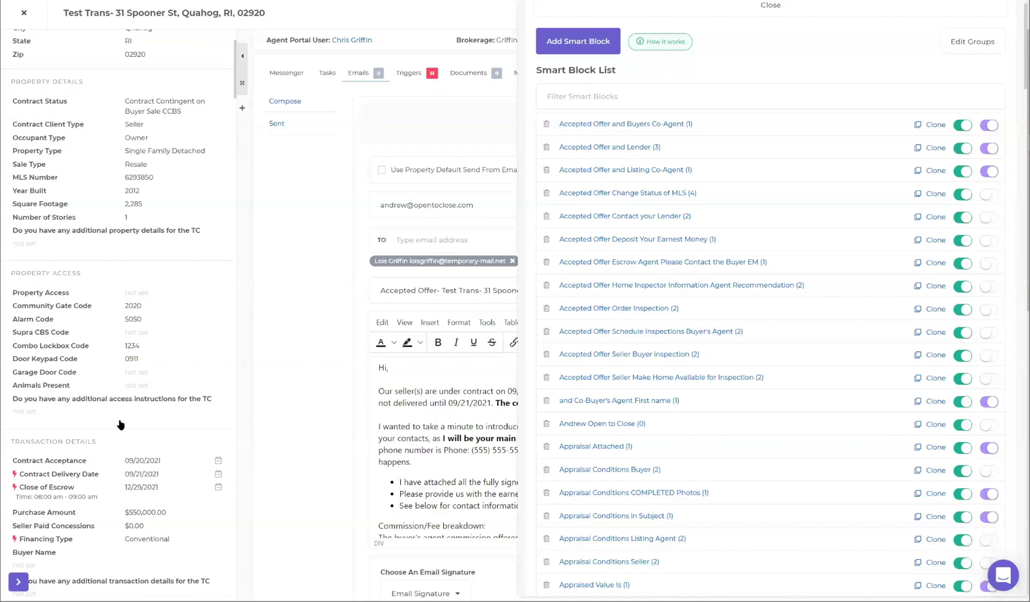
# - Review the test transaction's property fields and open the BINSR All Repairs OR Credit smart block to see its field condition
pyautogui.moveTo(167, 461); pyautogui.dragTo(47, 106)
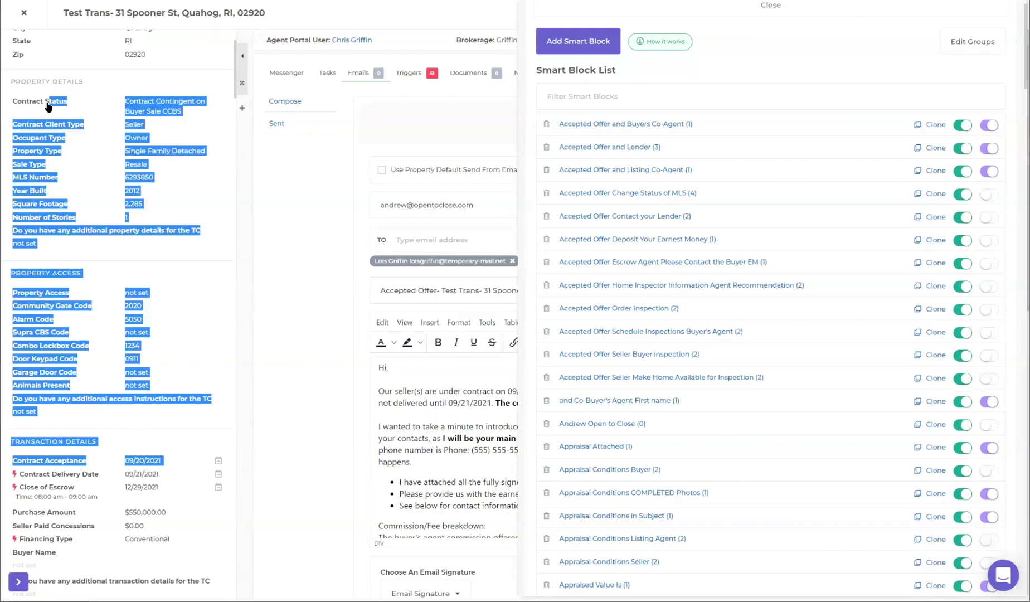
pyautogui.click(239, 227)
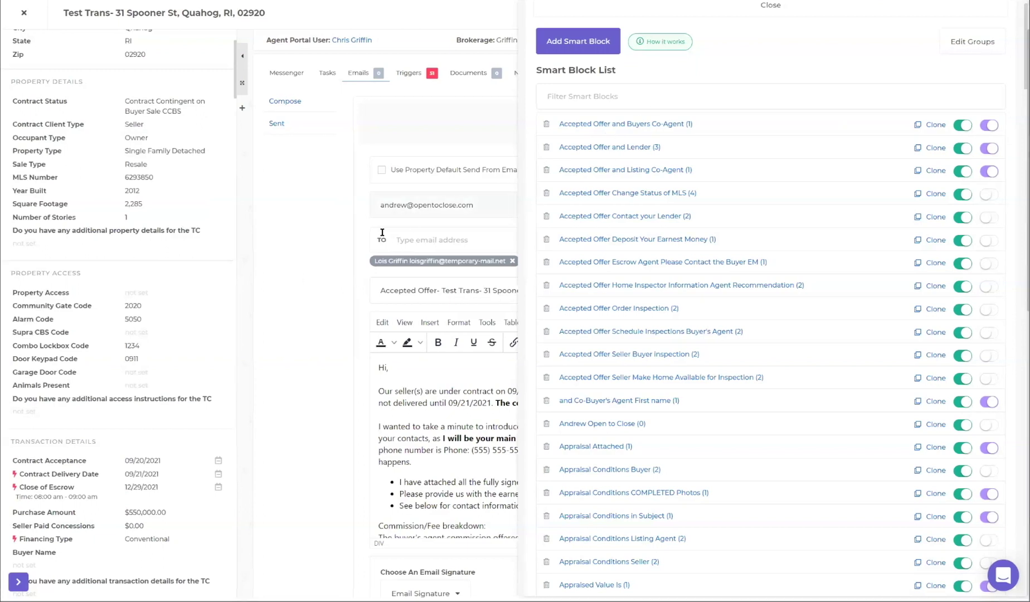
pyautogui.scroll(-4, 708, 306)
pyautogui.scroll(-5, 708, 309)
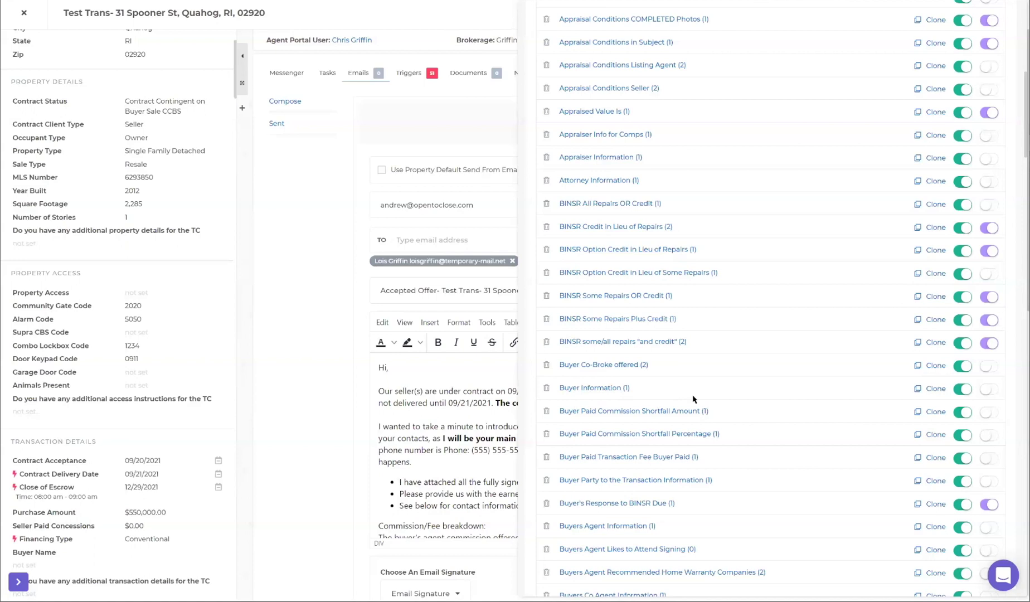
pyautogui.scroll(5, 689, 365)
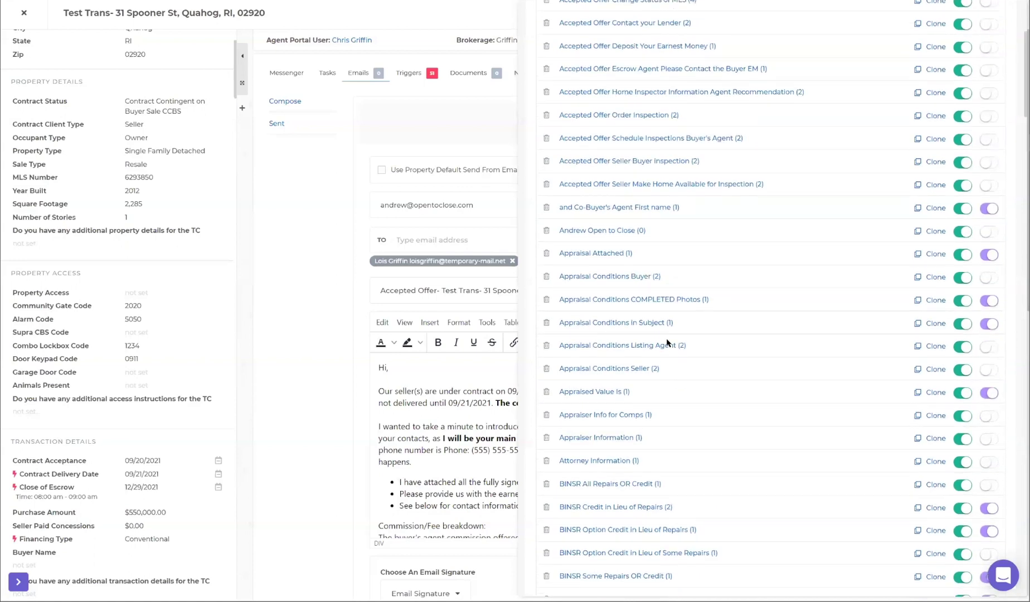
pyautogui.scroll(-3, 667, 342)
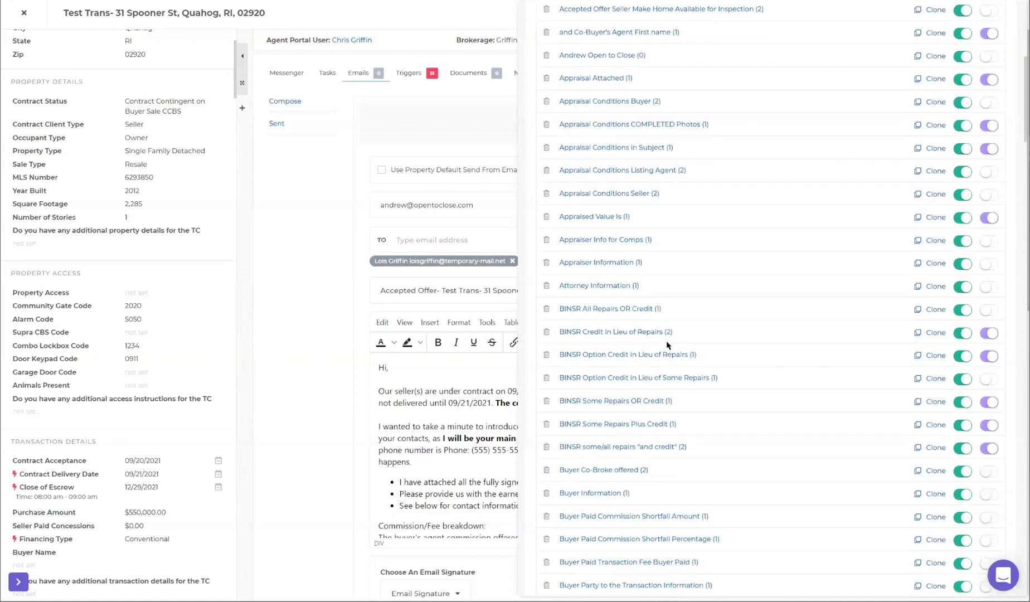
pyautogui.click(617, 309)
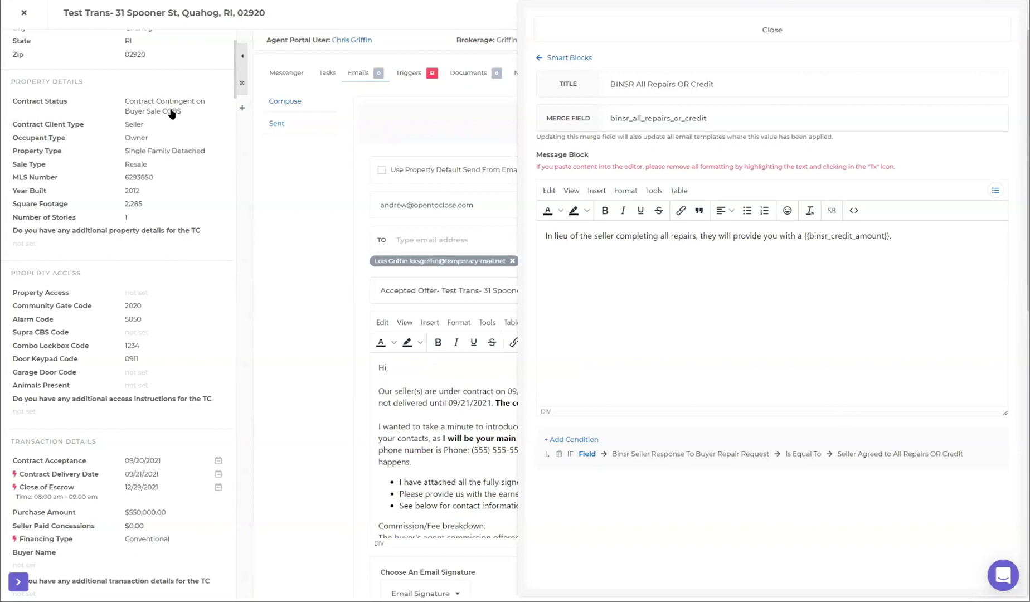
# - Switch to the Template Editor's field templates and close the (S) Accepted Offer Seller email template
pyautogui.click(24, 12)
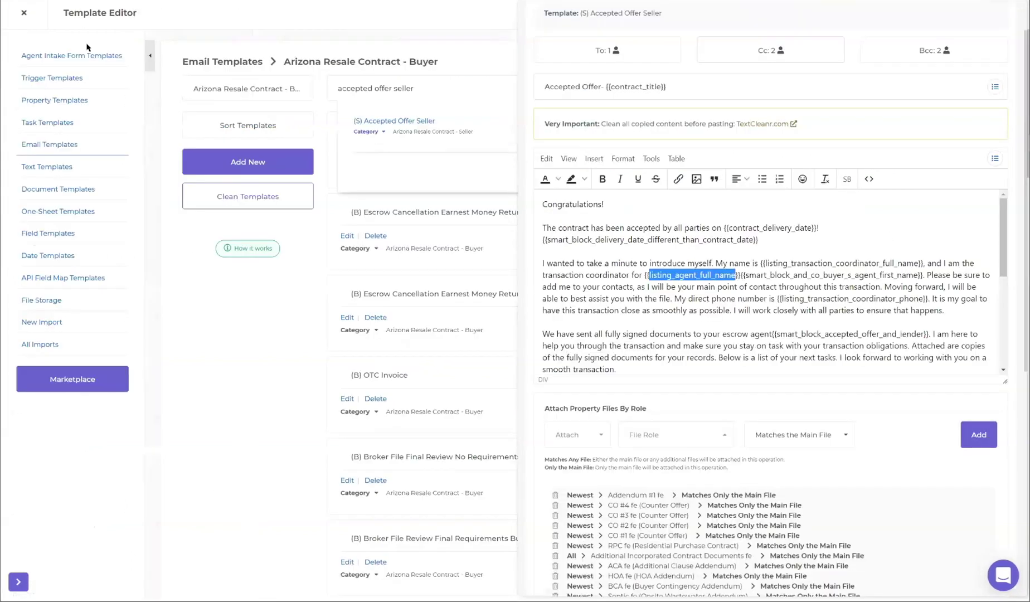
pyautogui.click(50, 233)
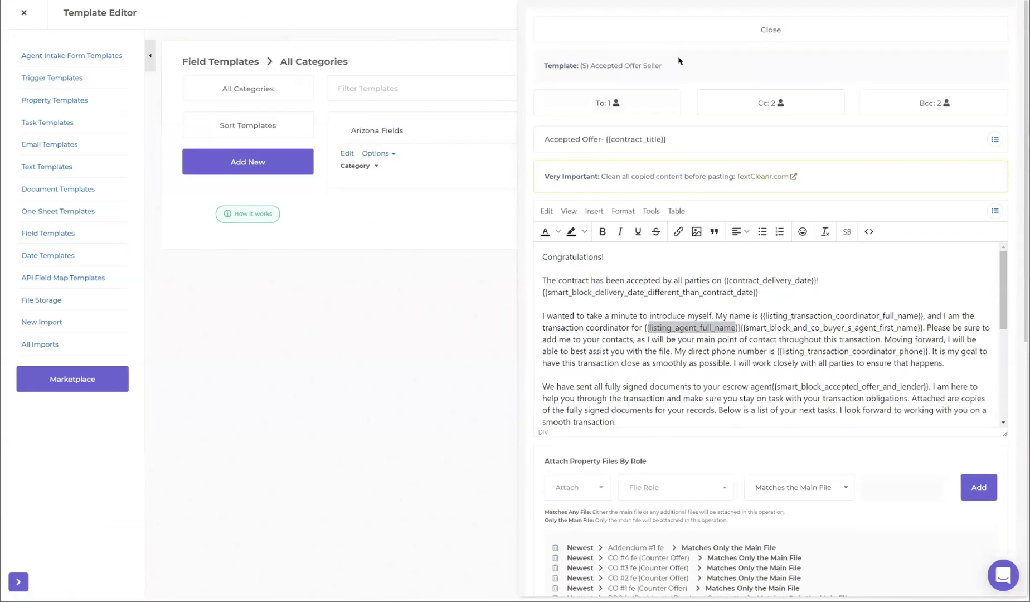
pyautogui.click(685, 34)
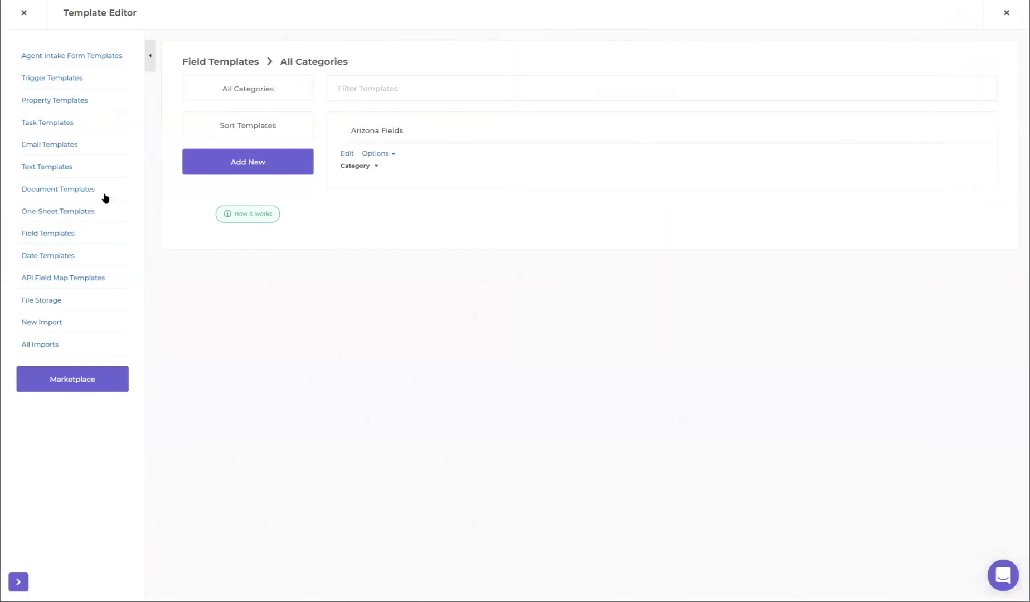
# - Leave the Template Editor, go to the Field Editor and open the BINSR Seller Response Received field's settings
pyautogui.click(28, 20)
pyautogui.moveTo(18, 246)
pyautogui.click(71, 271)
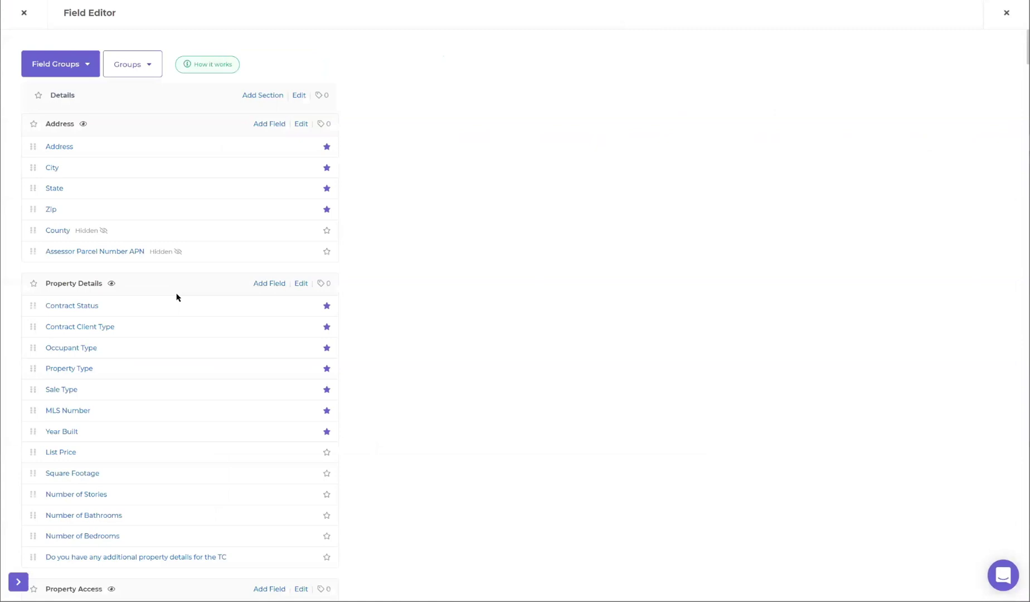
pyautogui.scroll(-10, 173, 296)
pyautogui.scroll(-15, 179, 302)
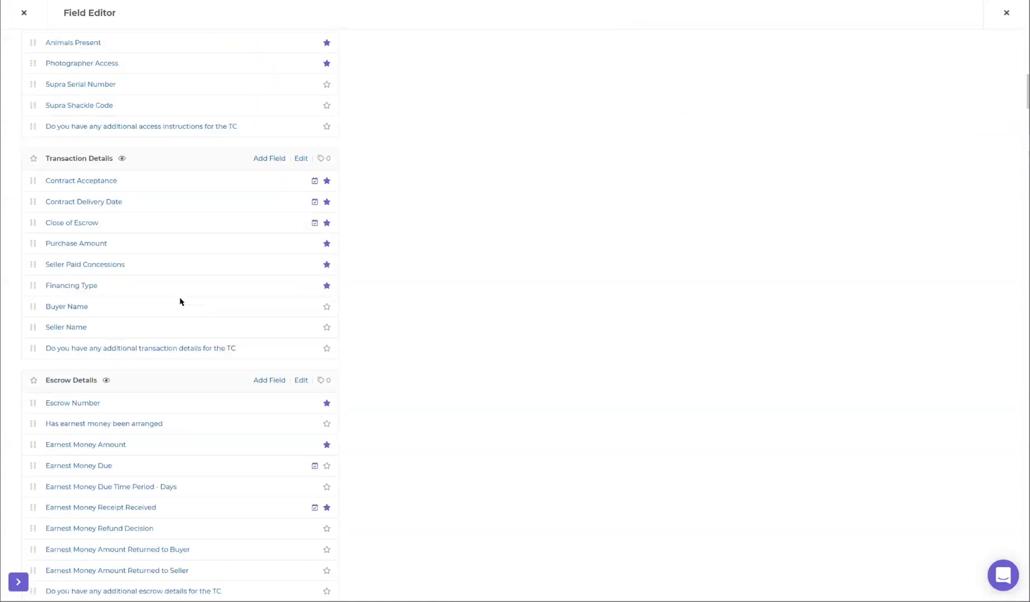
pyautogui.scroll(-15, 181, 301)
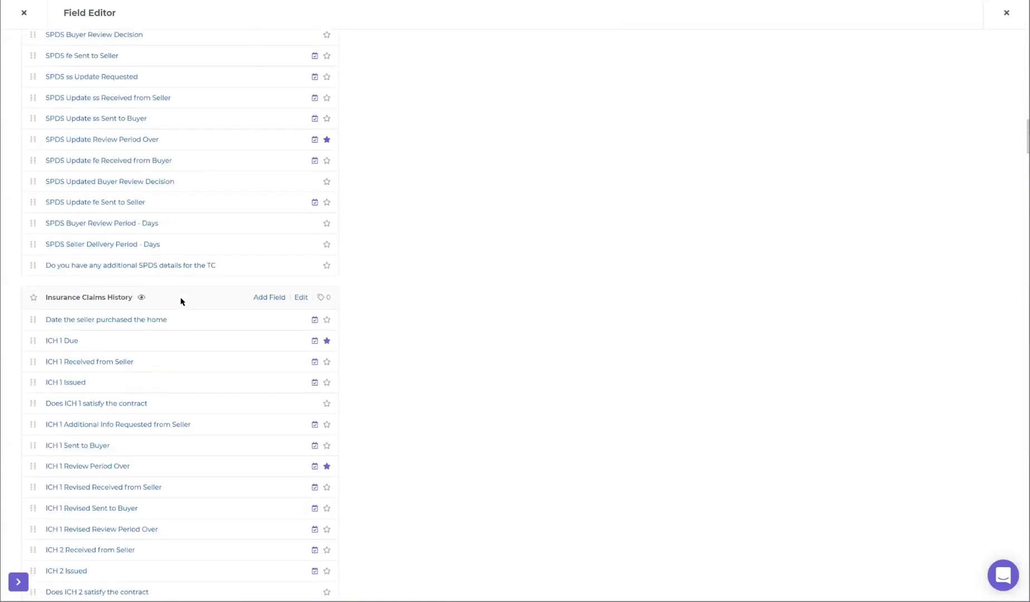
pyautogui.scroll(-9, 181, 301)
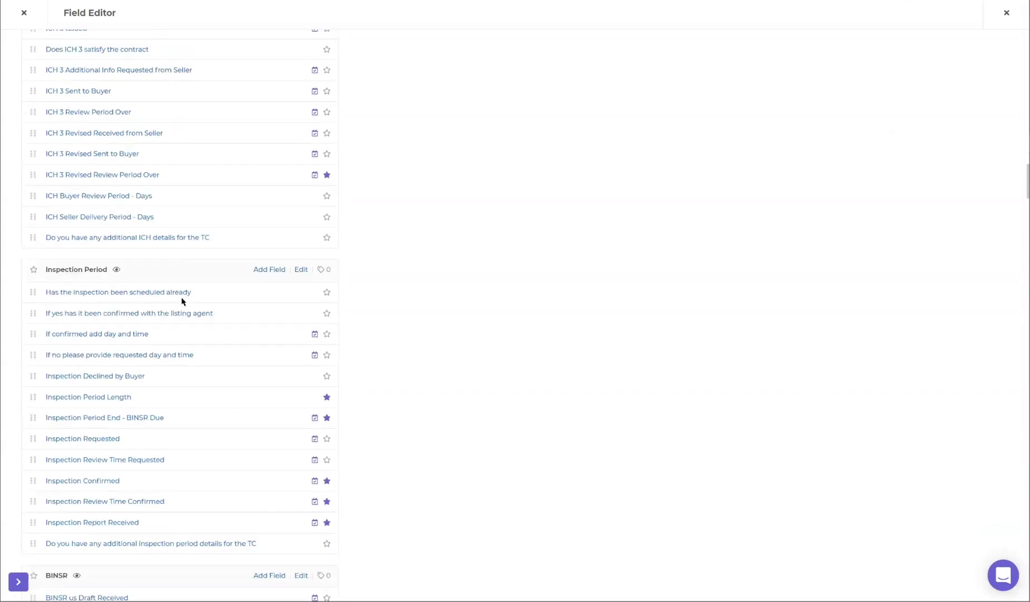
pyautogui.scroll(-4, 181, 302)
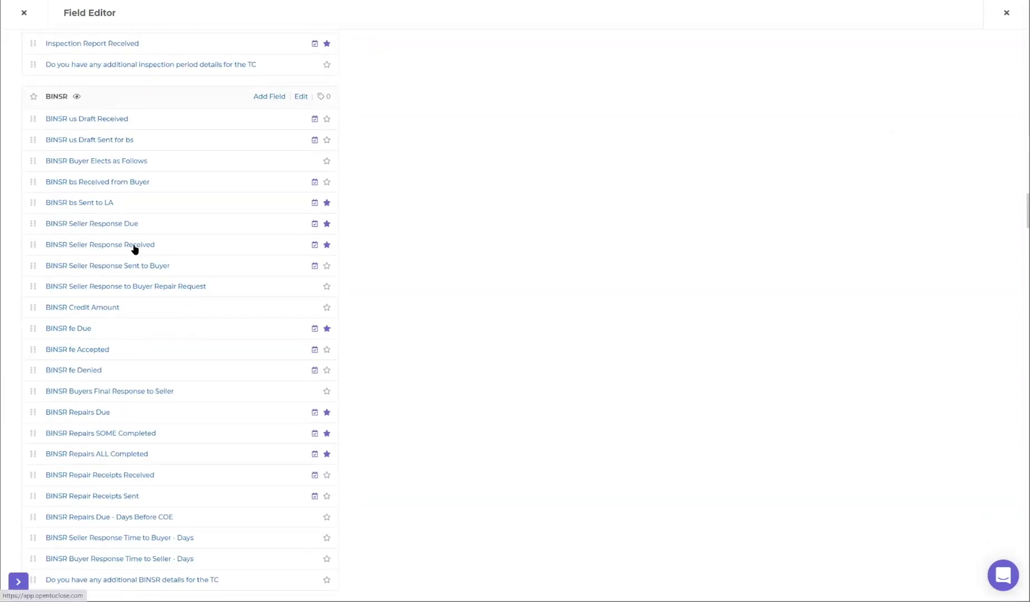
pyautogui.scroll(13, 135, 248)
pyautogui.scroll(15, 135, 248)
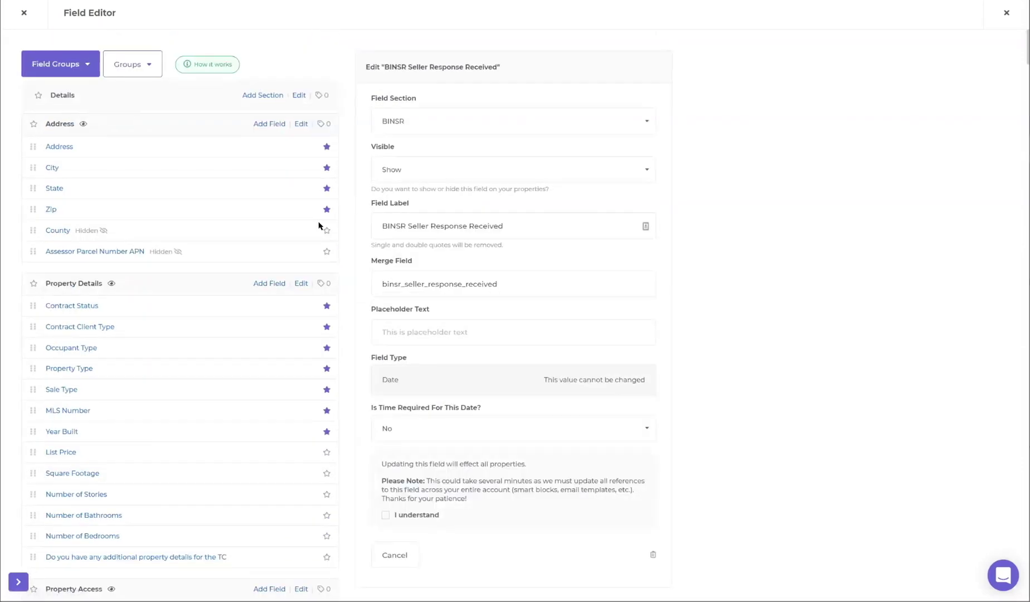
# - Open the BINSR Buyer Elects as Follows field in the BINSR section to view its merge field and choice options
pyautogui.scroll(-15, 179, 317)
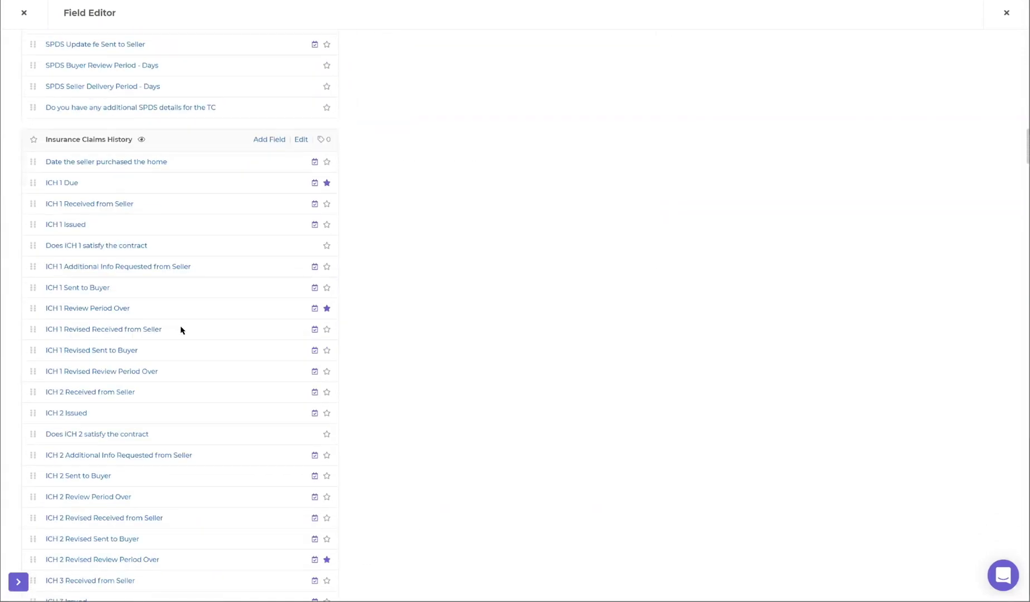
pyautogui.scroll(-10, 182, 330)
pyautogui.scroll(-2, 171, 299)
pyautogui.scroll(-1, 170, 297)
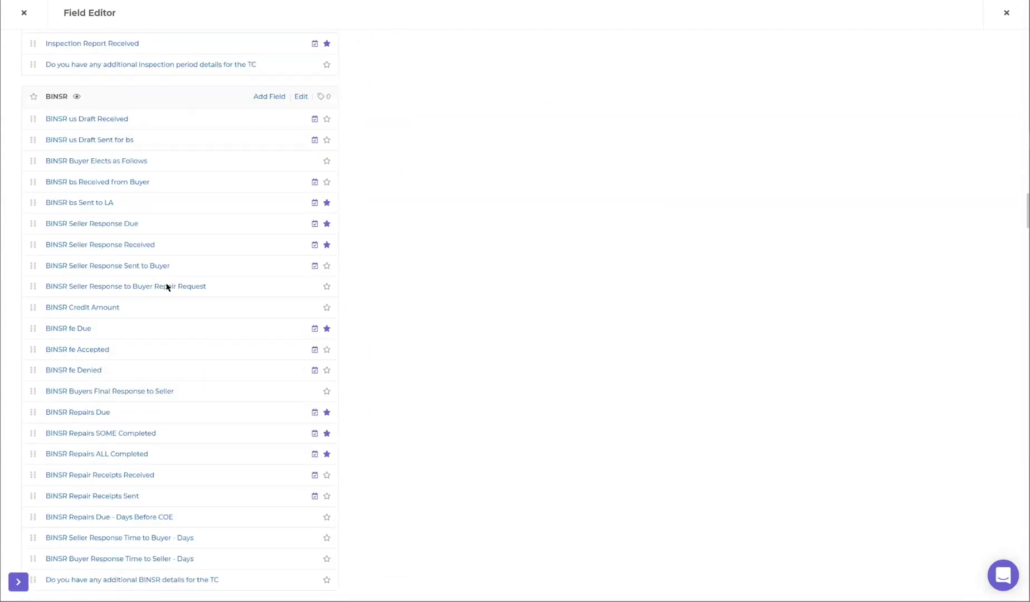
pyautogui.click(104, 162)
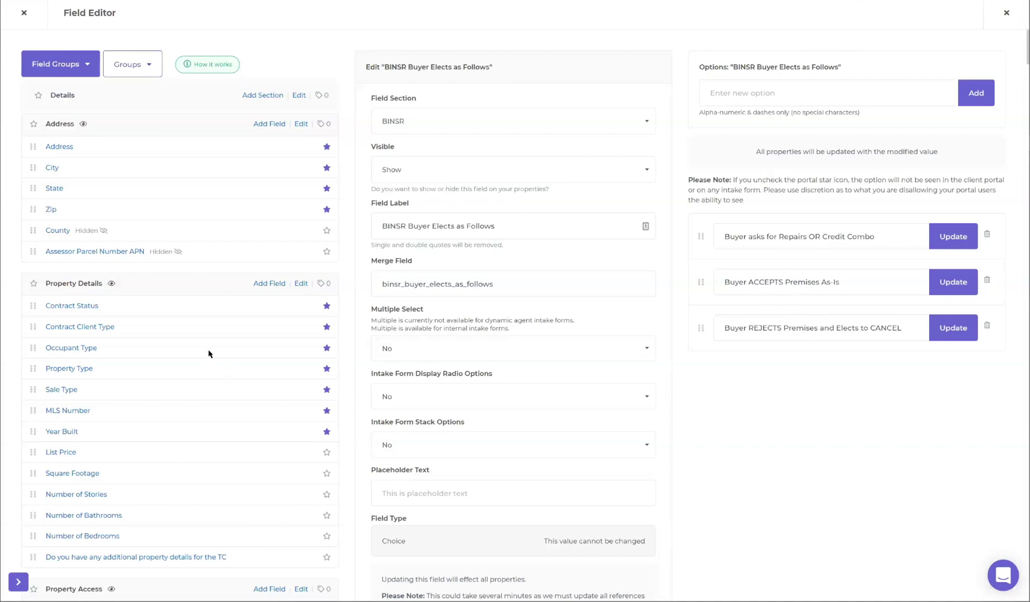
# - Filter the smart block list by "info" and open the Attorney Information smart block
pyautogui.click(321, 283)
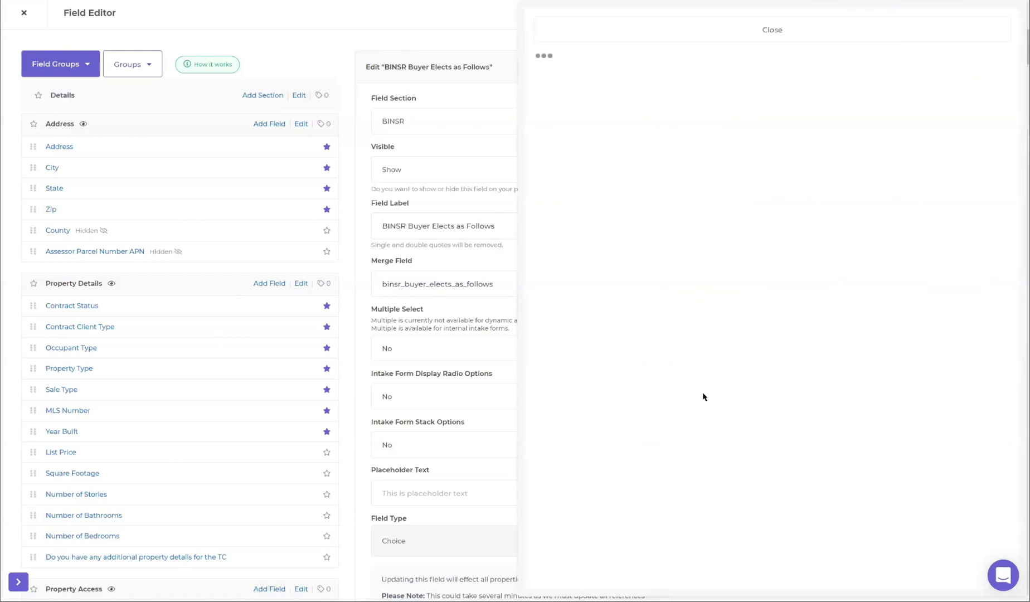
pyautogui.scroll(-5, 703, 395)
pyautogui.scroll(-4, 688, 356)
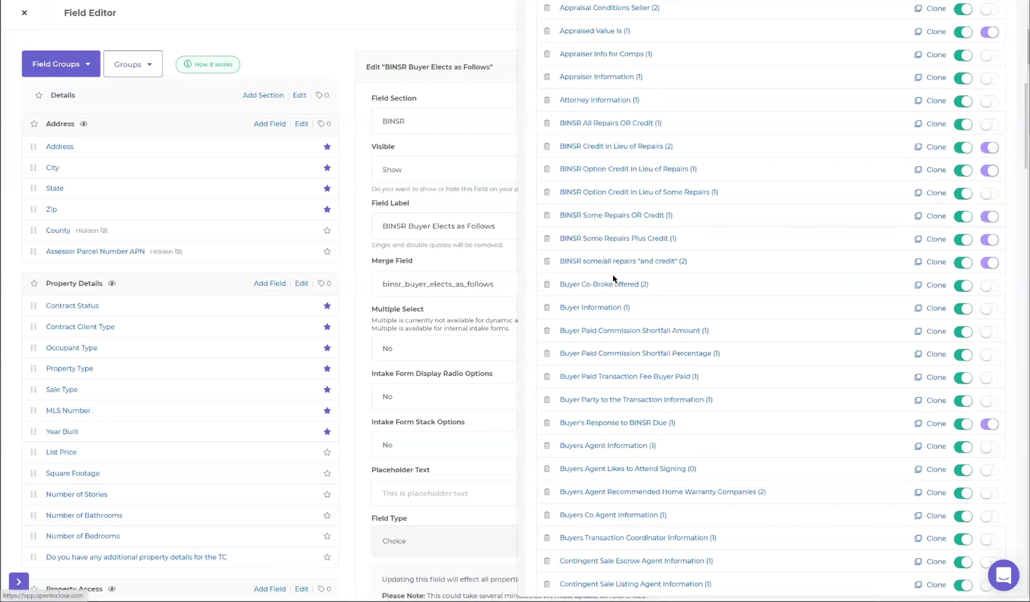
pyautogui.scroll(10, 614, 289)
pyautogui.click(651, 120)
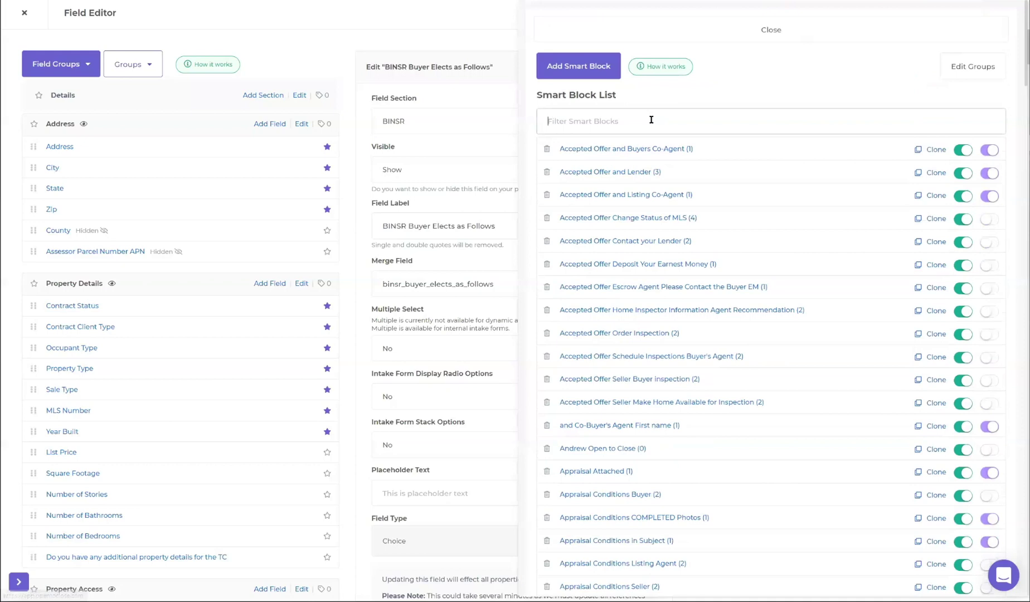
pyautogui.write('info')
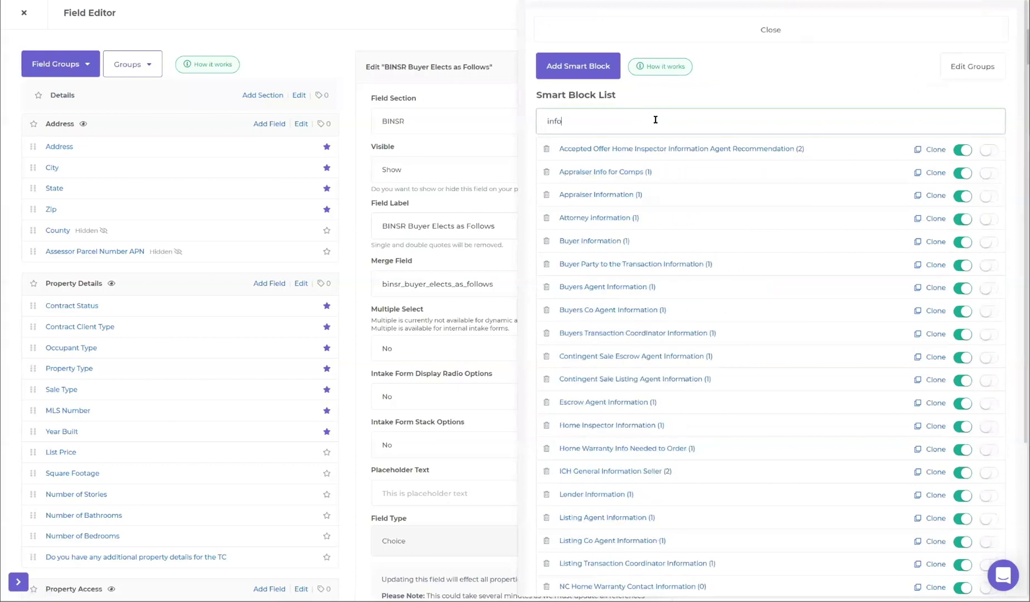
pyautogui.click(604, 221)
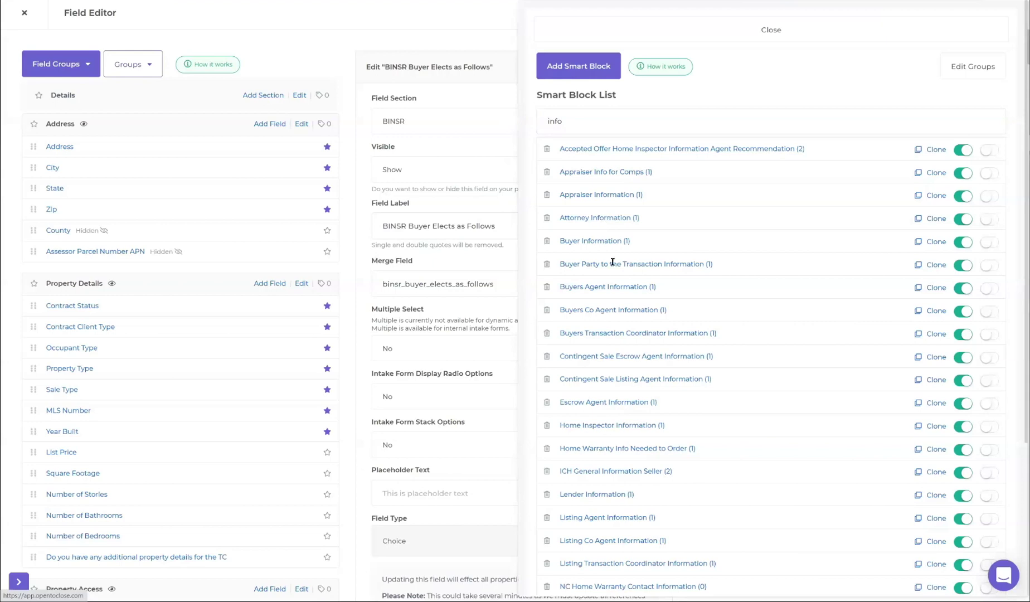
# - Add blank lines below [END_CONTACT] in the Attorney Information message block and copy the Contact Loop utility
pyautogui.click(656, 331)
pyautogui.press('Return')
pyautogui.press('Return')
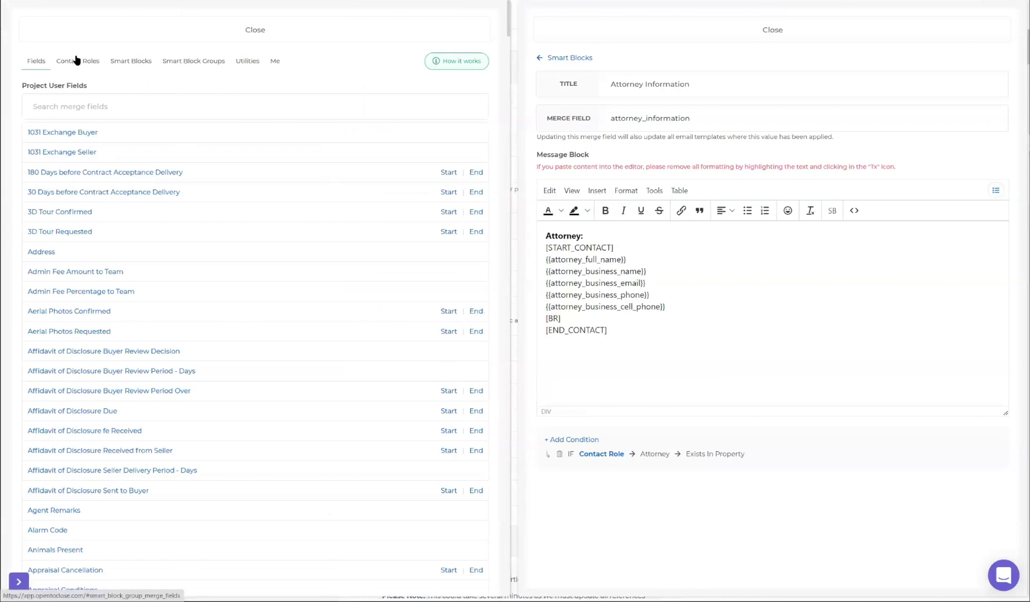
pyautogui.click(245, 61)
pyautogui.click(54, 133)
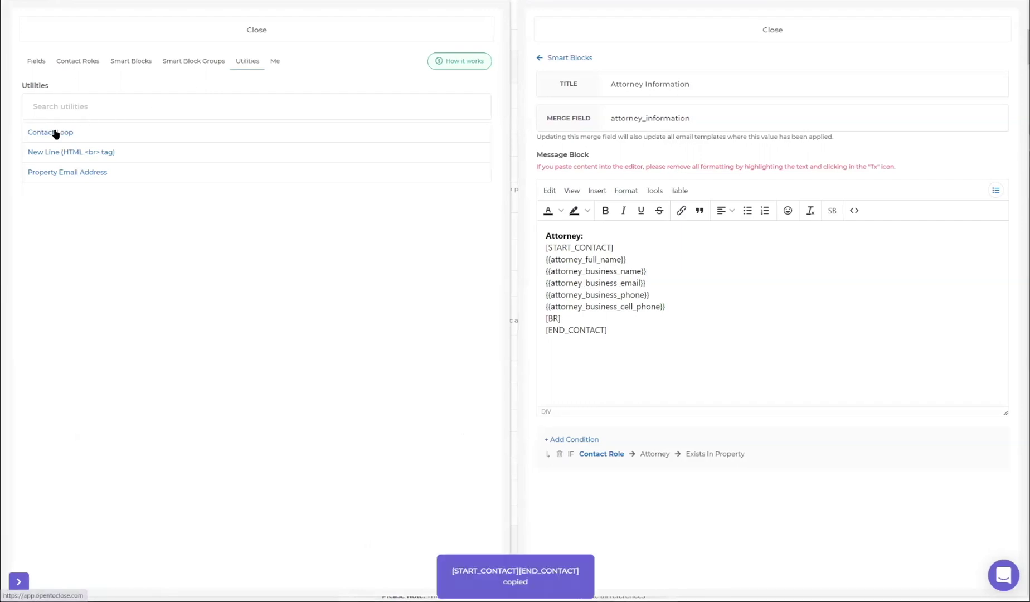
pyautogui.click(565, 353)
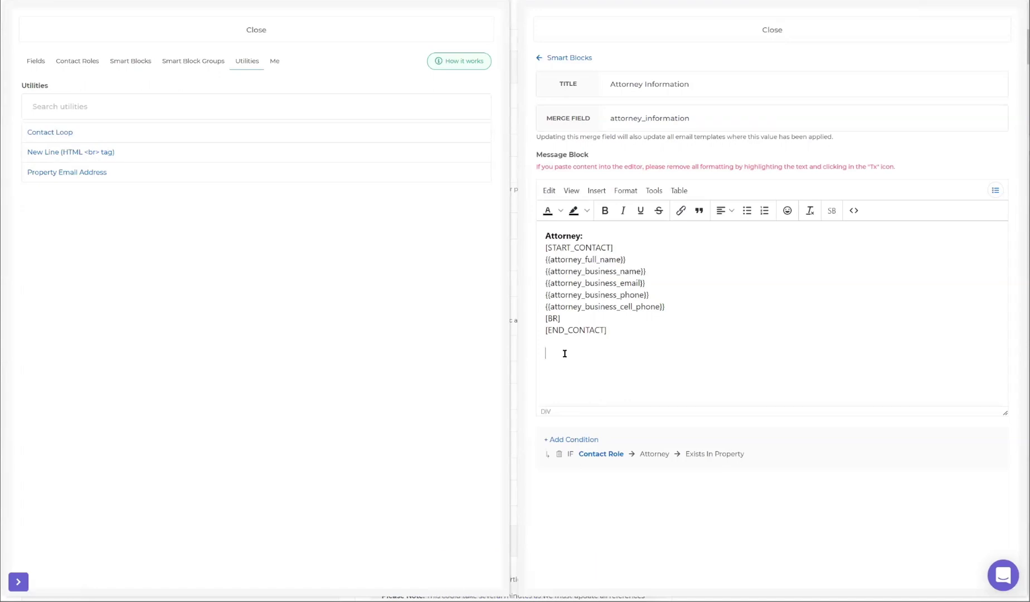
# - Insert a second Contact Loop below the existing one and put blank lines between its [START_CONTACT] and [END_CONTACT] tags
pyautogui.click(997, 191)
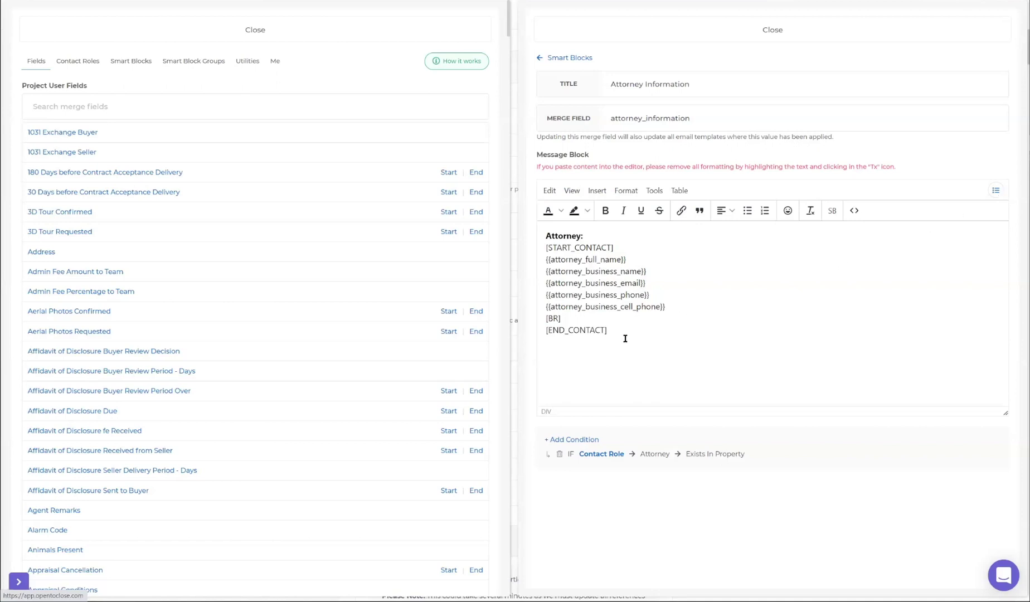
pyautogui.click(91, 62)
pyautogui.click(242, 62)
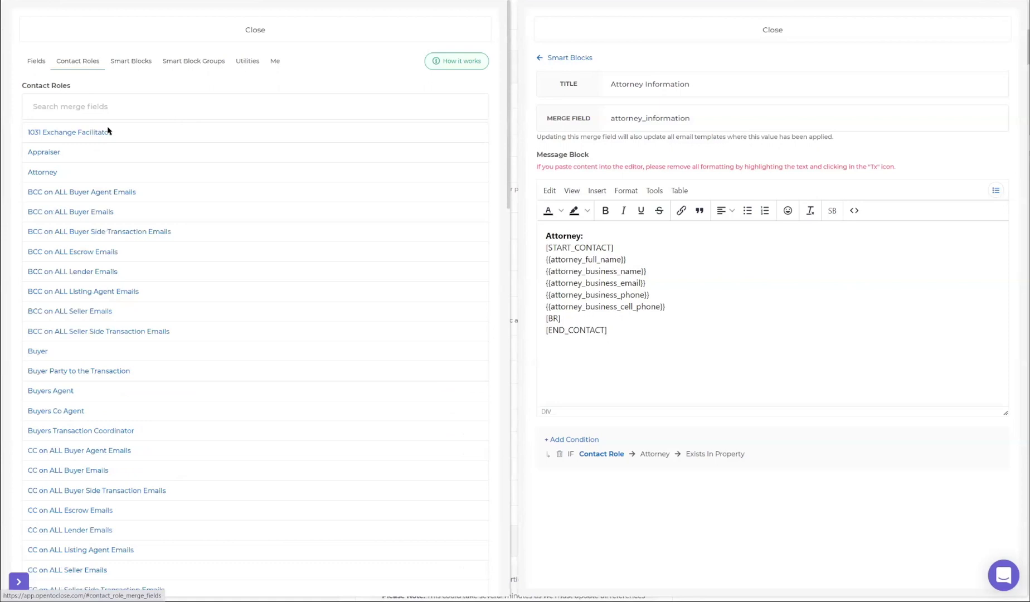
pyautogui.click(55, 132)
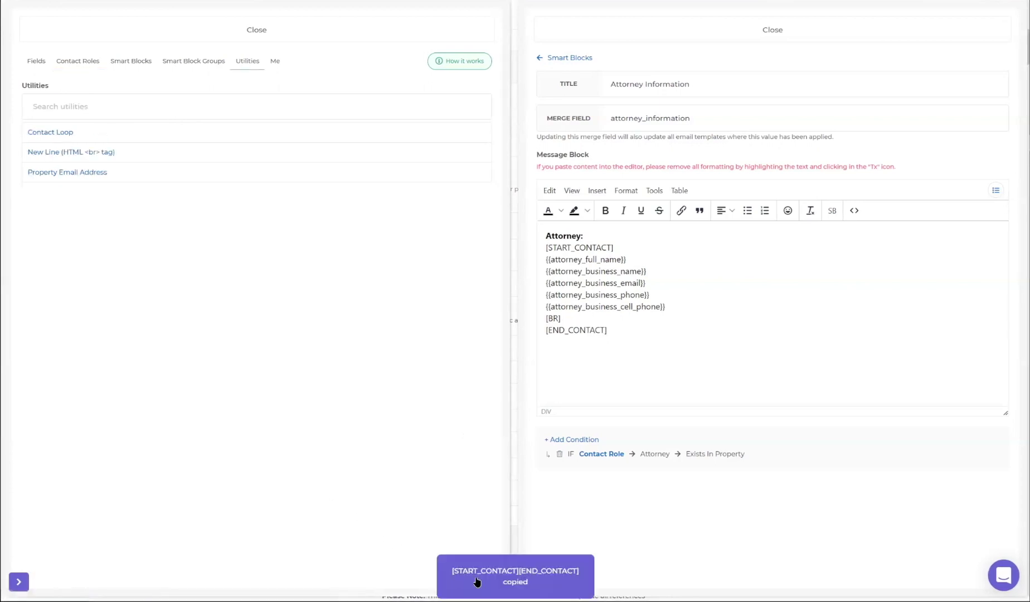
pyautogui.click(552, 360)
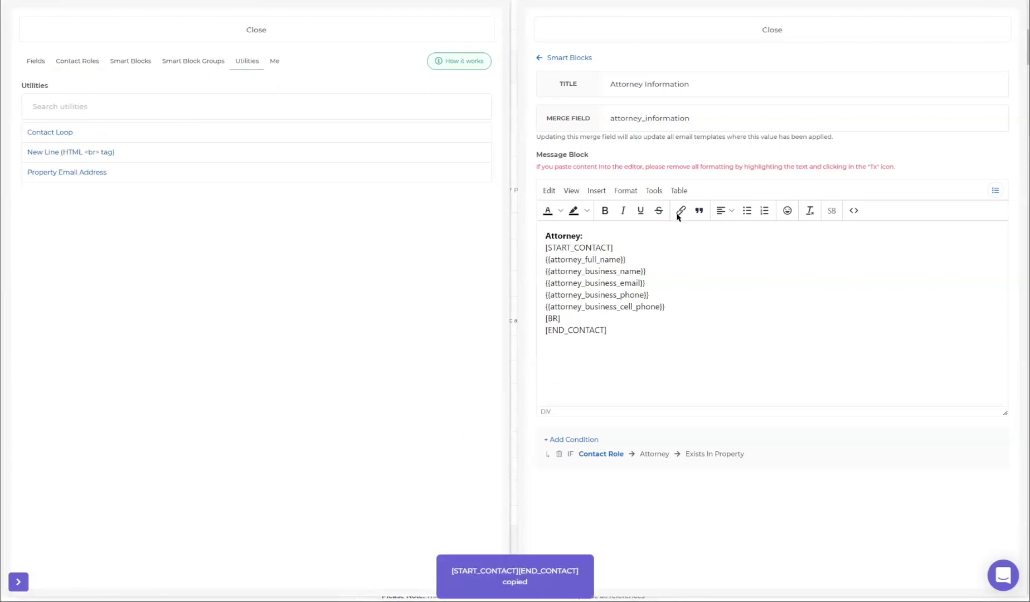
pyautogui.hotkey('ctrl', 'v')
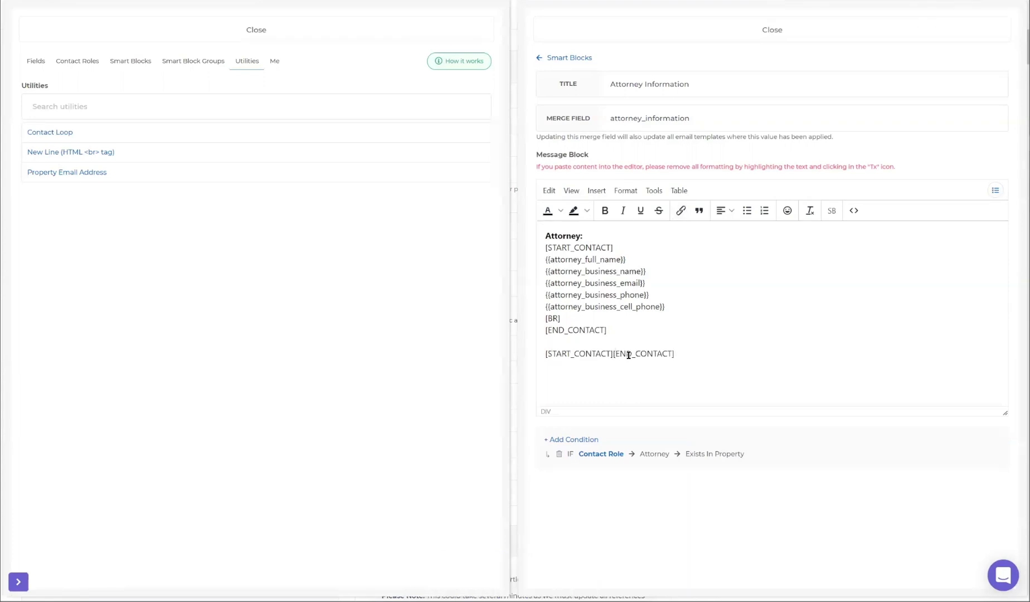
pyautogui.press('Return')
pyautogui.press('Return')
pyautogui.press('Return')
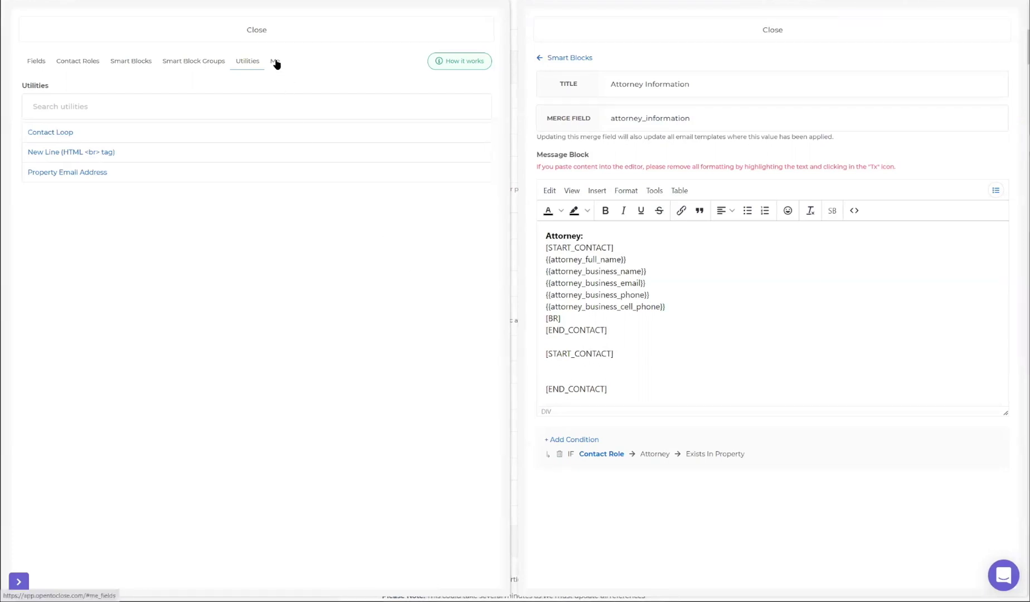
# - Insert the New Line utility [BR] on the line above the second loop's [END_CONTACT] tag
pyautogui.click(77, 155)
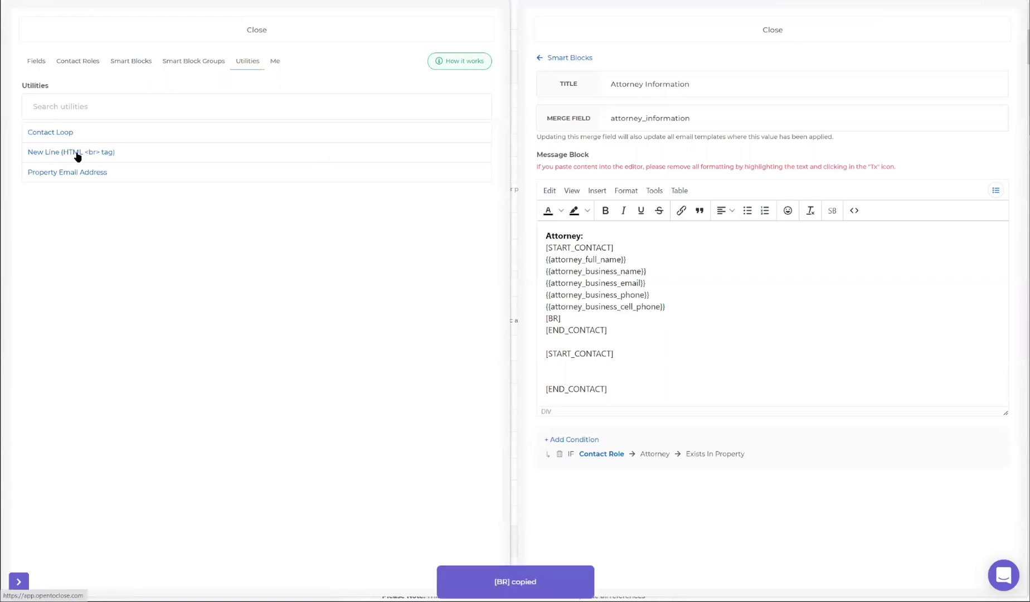
pyautogui.click(549, 378)
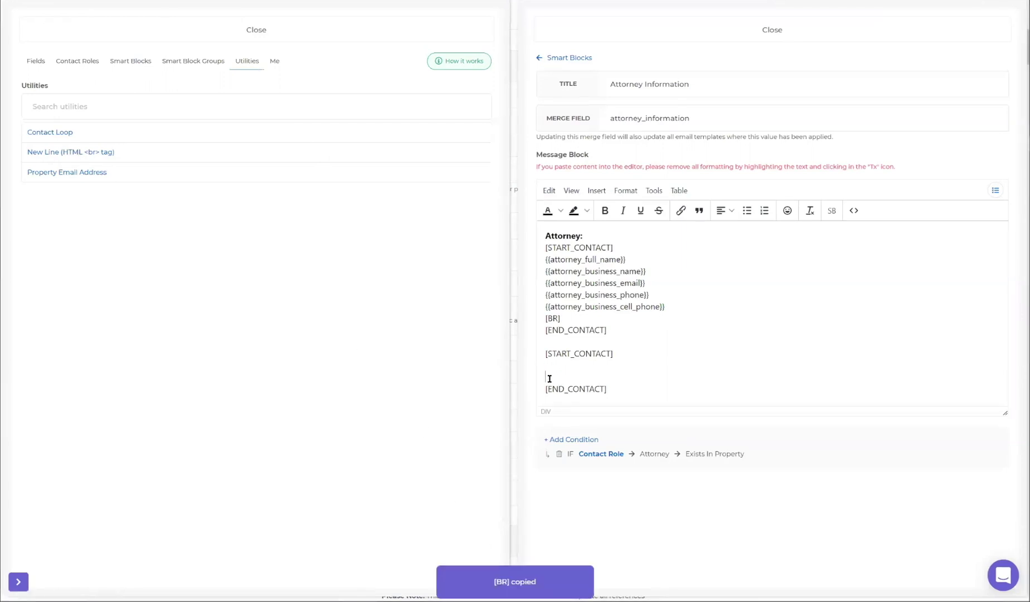
pyautogui.hotkey('ctrl', 'v')
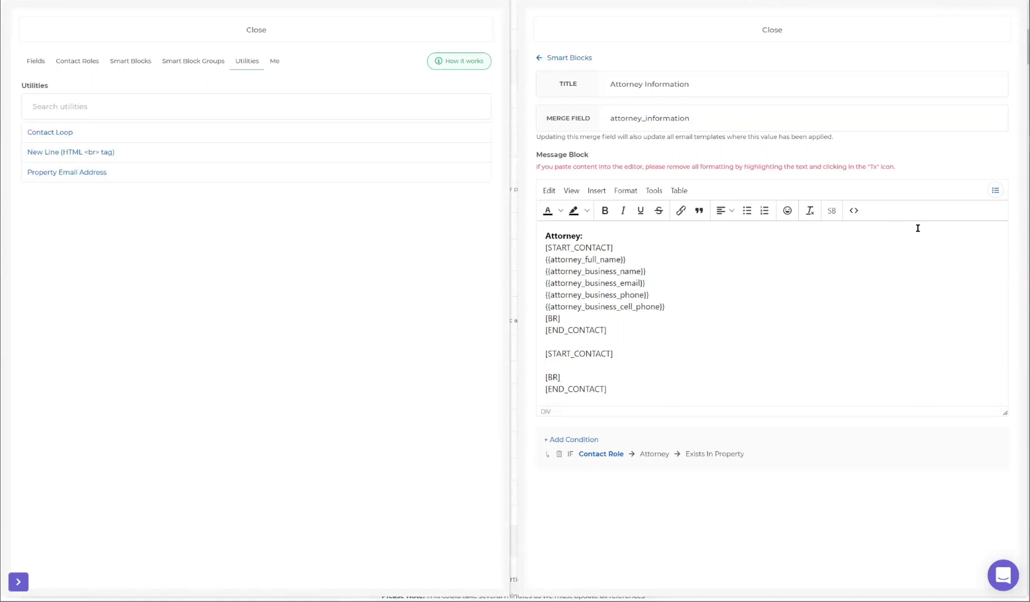
# - Insert the Attorney First Name merge field inside the second contact loop and start a new line below it
pyautogui.click(994, 192)
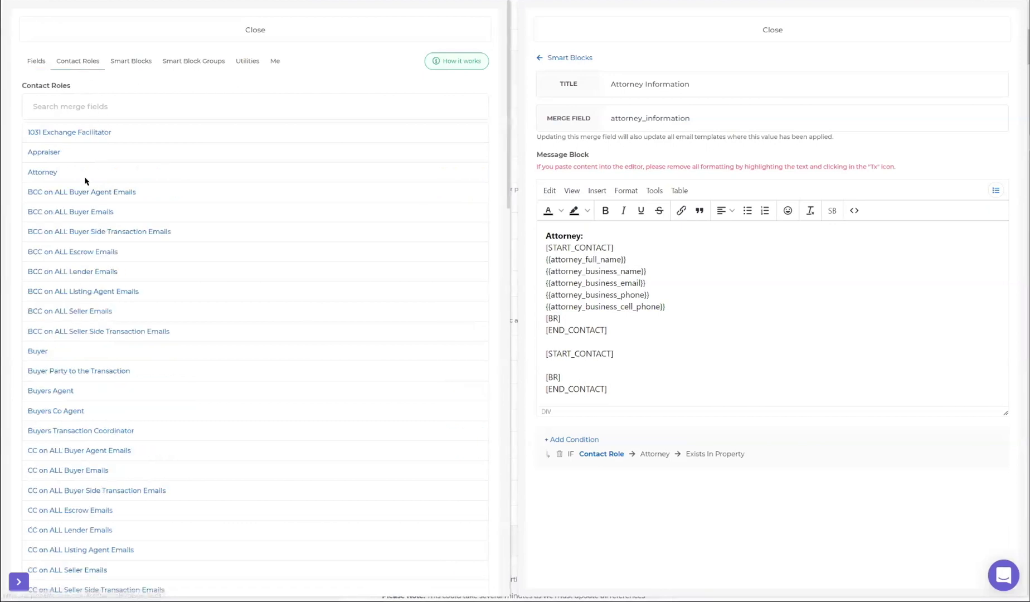
pyautogui.click(43, 172)
pyautogui.click(84, 243)
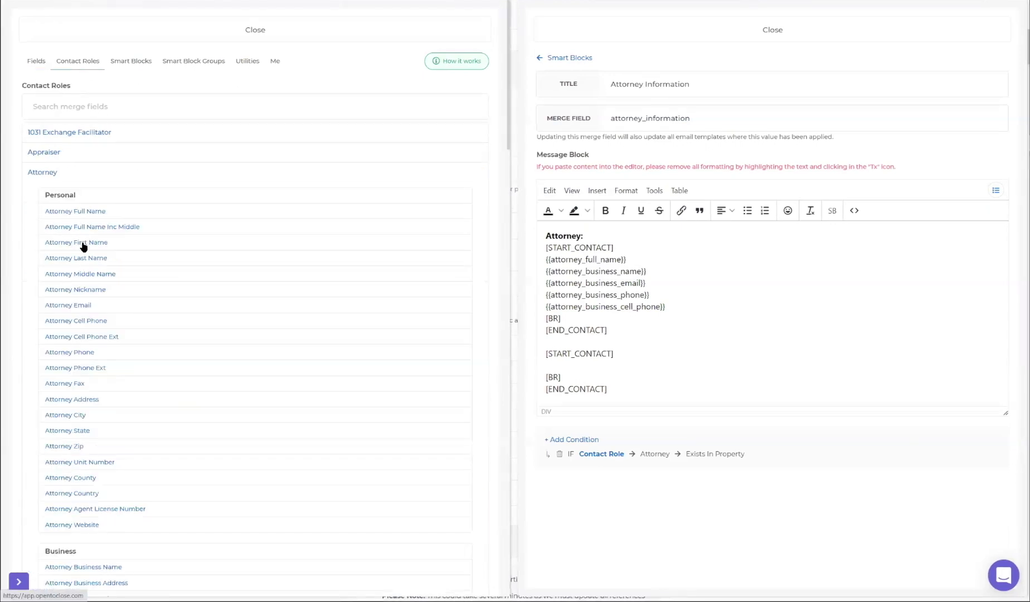
pyautogui.click(560, 367)
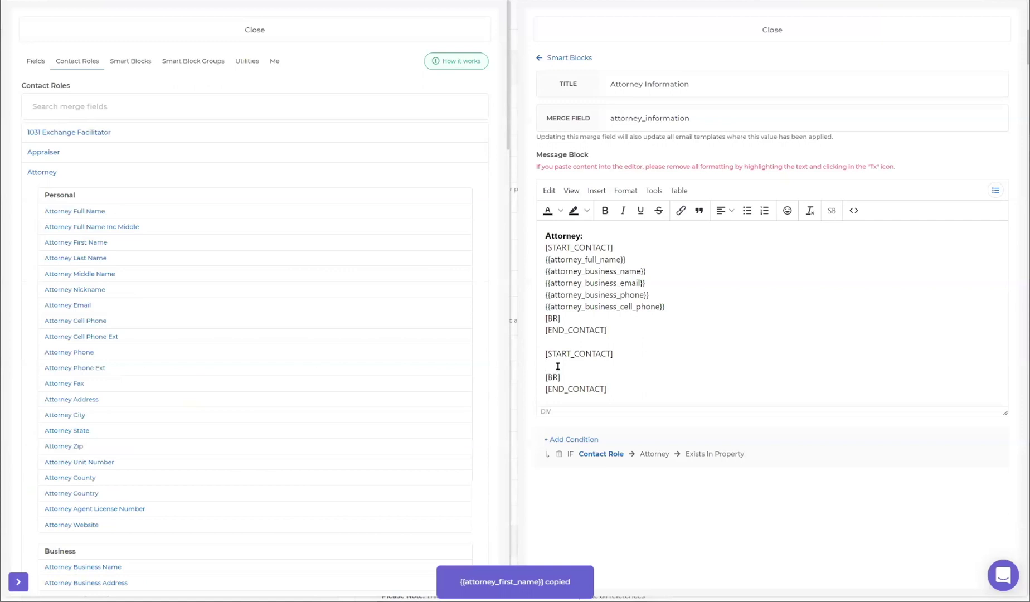
pyautogui.hotkey('ctrl', 'v')
pyautogui.press('Return')
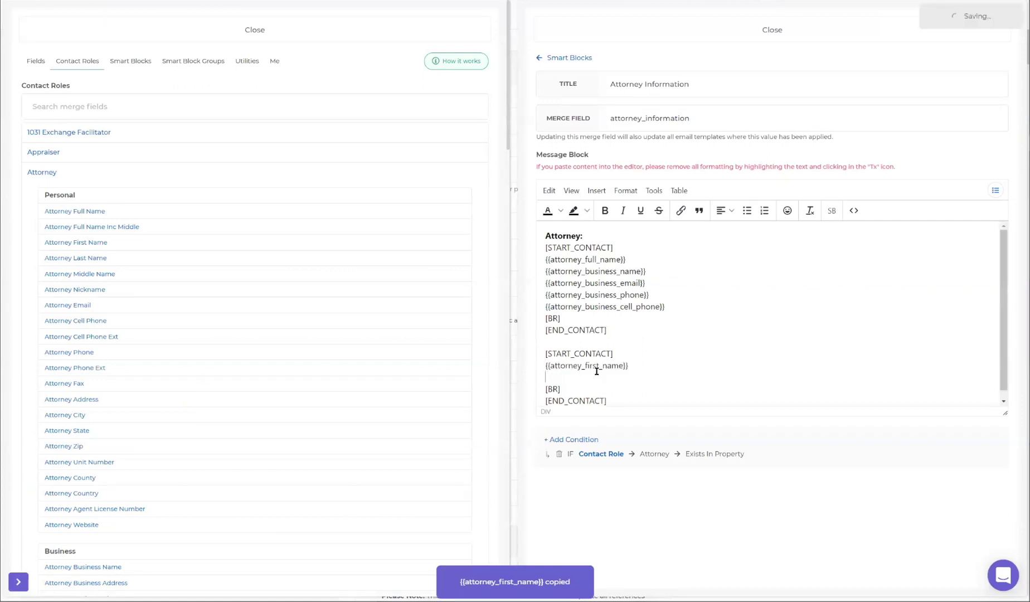
# - Add the Attorney Last Name and Attorney Cell Phone merge fields on separate lines of the second contact loop
pyautogui.click(92, 257)
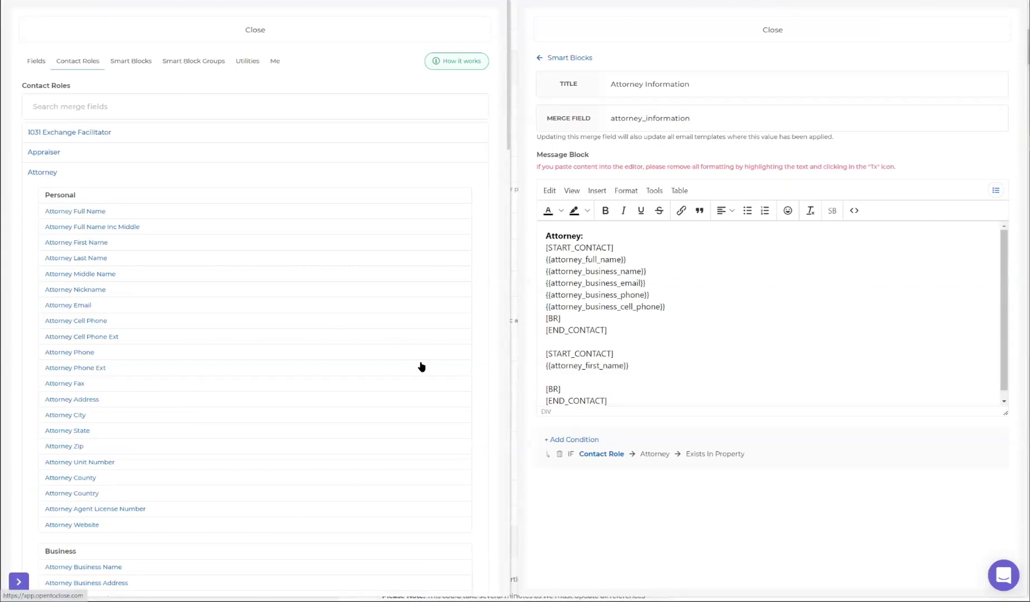
pyautogui.hotkey('ctrl', 'v')
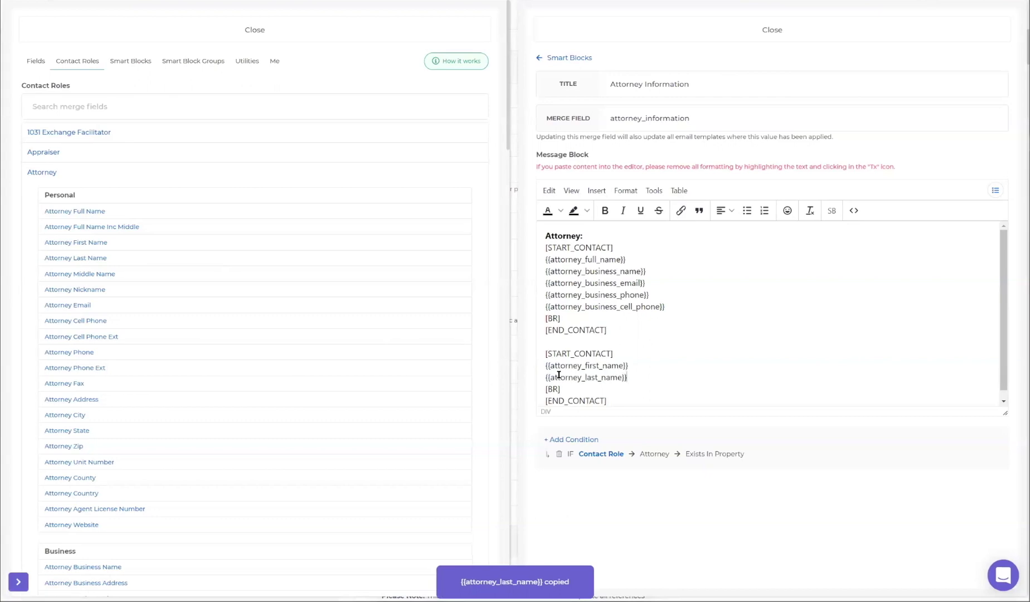
pyautogui.press('Return')
pyautogui.click(95, 324)
pyautogui.click(568, 388)
pyautogui.hotkey('ctrl', 'v')
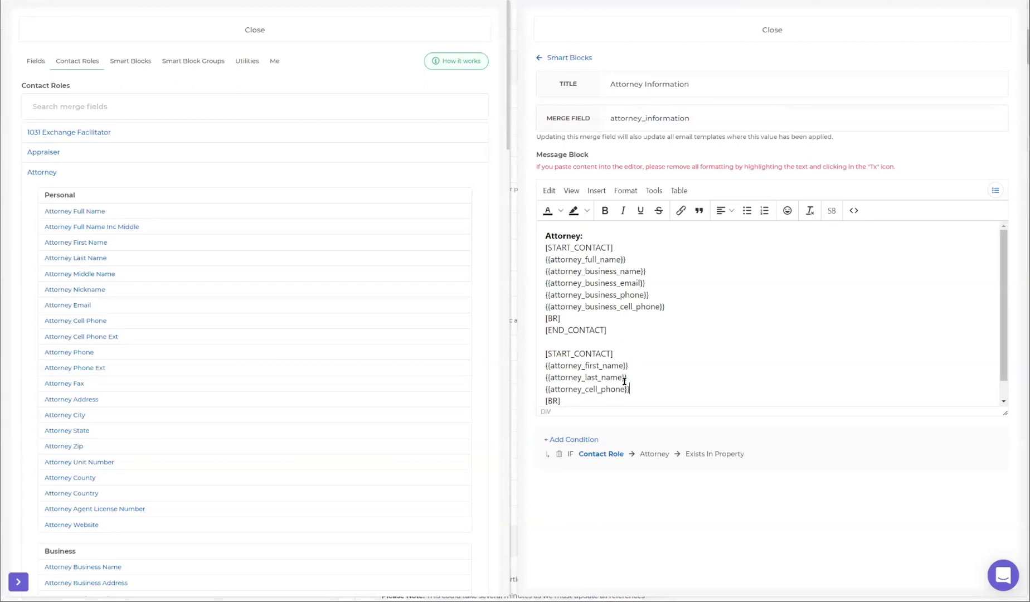
# - Delete the second contact loop from the Attorney Information smart block, including its [START_CONTACT] and [END_CONTACT] tags, and select the "Attorney:" heading
pyautogui.moveTo(562, 401); pyautogui.dragTo(545, 357)
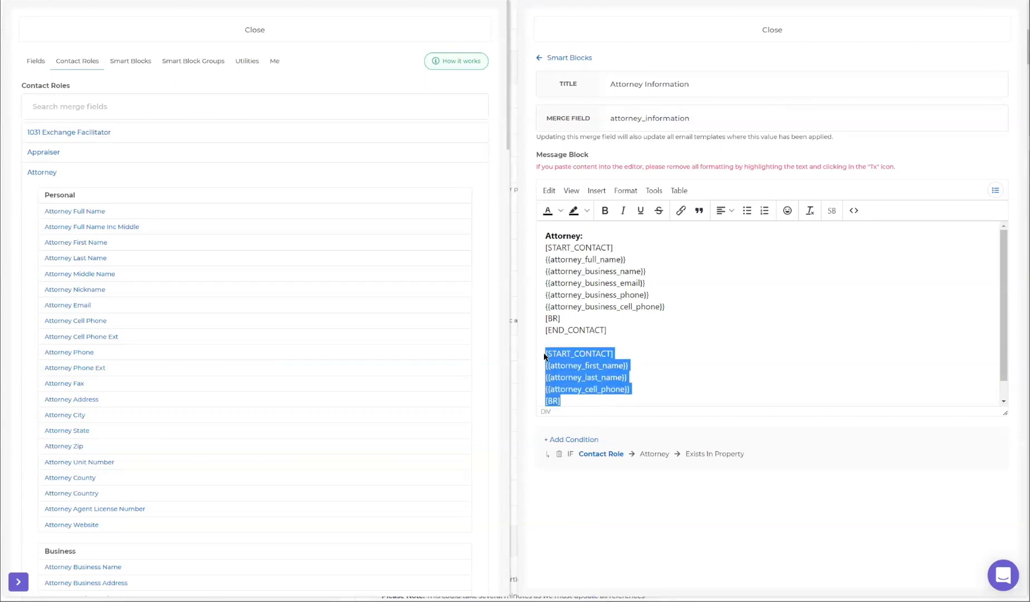
pyautogui.press('BackSpace')
pyautogui.press('BackSpace')
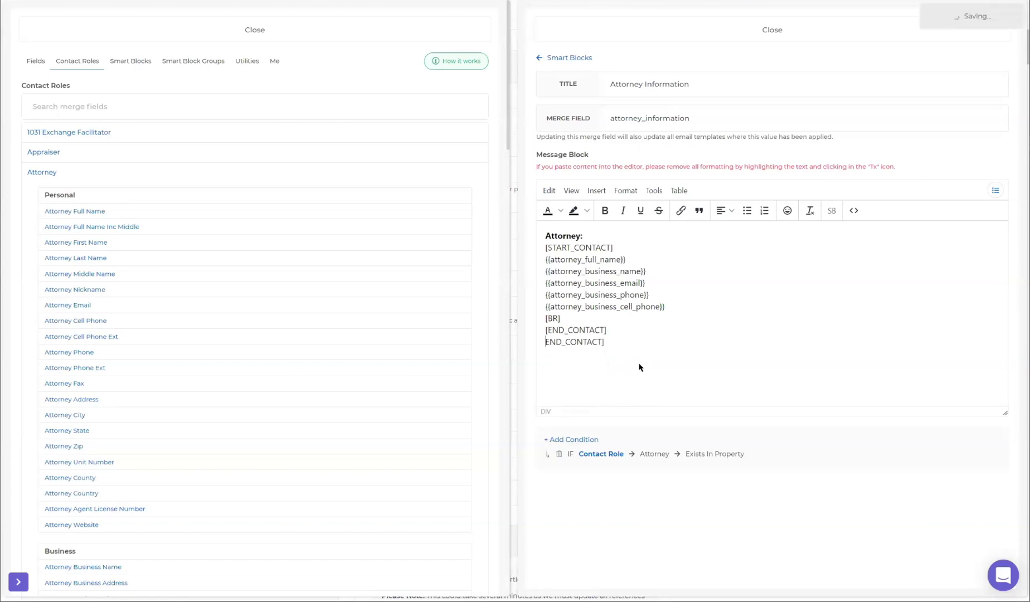
pyautogui.press('Delete')
pyautogui.press('Delete')
pyautogui.press('Delete')
pyautogui.press('Delete')
pyautogui.press('Delete')
pyautogui.press('Delete')
pyautogui.press('Delete')
pyautogui.press('Delete')
pyautogui.press('Delete')
pyautogui.press('Delete')
pyautogui.press('Delete')
pyautogui.press('Delete')
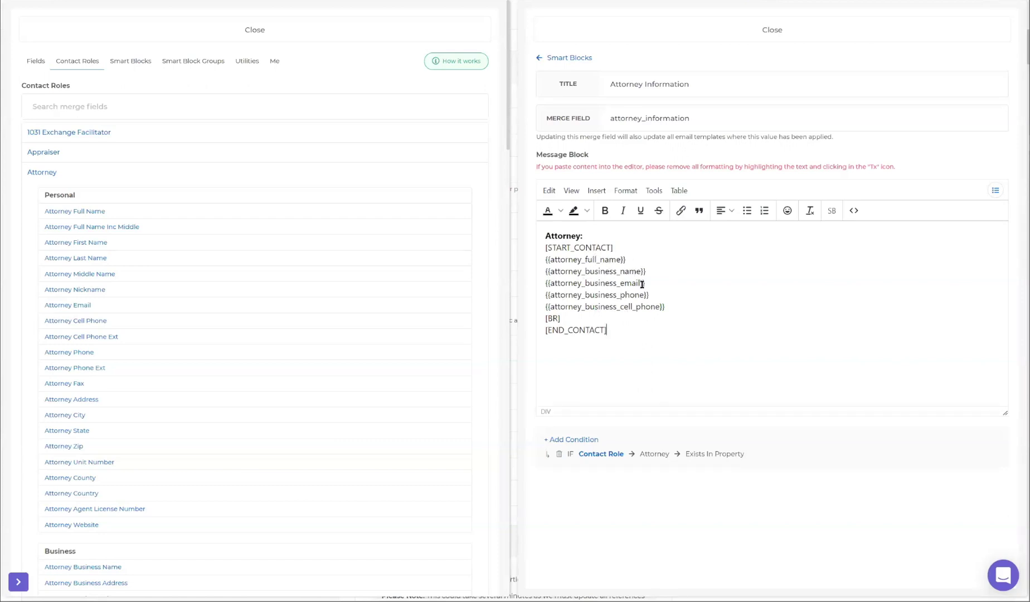
pyautogui.moveTo(583, 235); pyautogui.dragTo(544, 235)
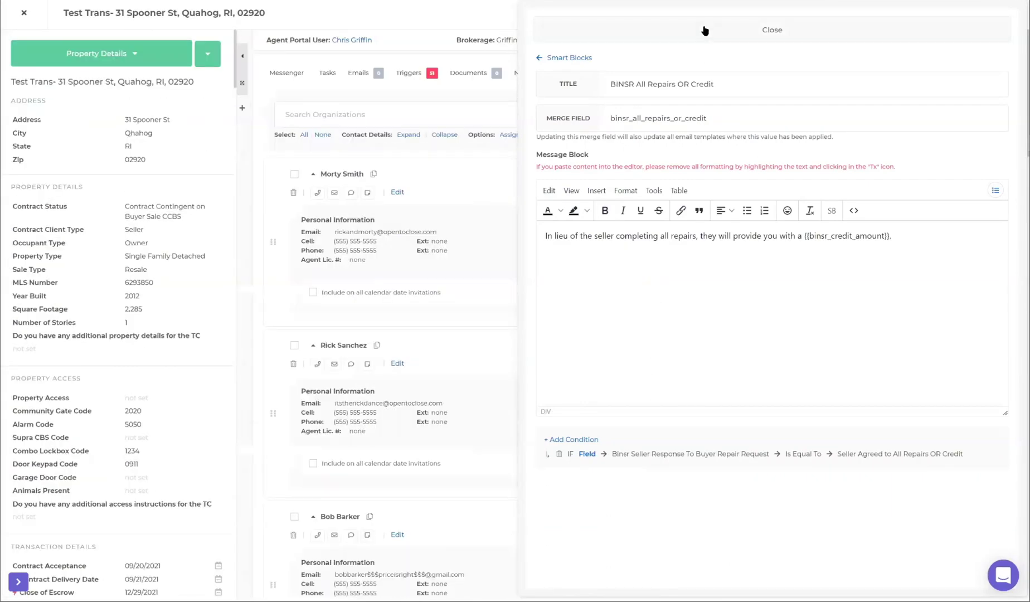
# - Close the open smart block panels and leave the Template Editor with its "accepted offer" search cleared
pyautogui.click(704, 31)
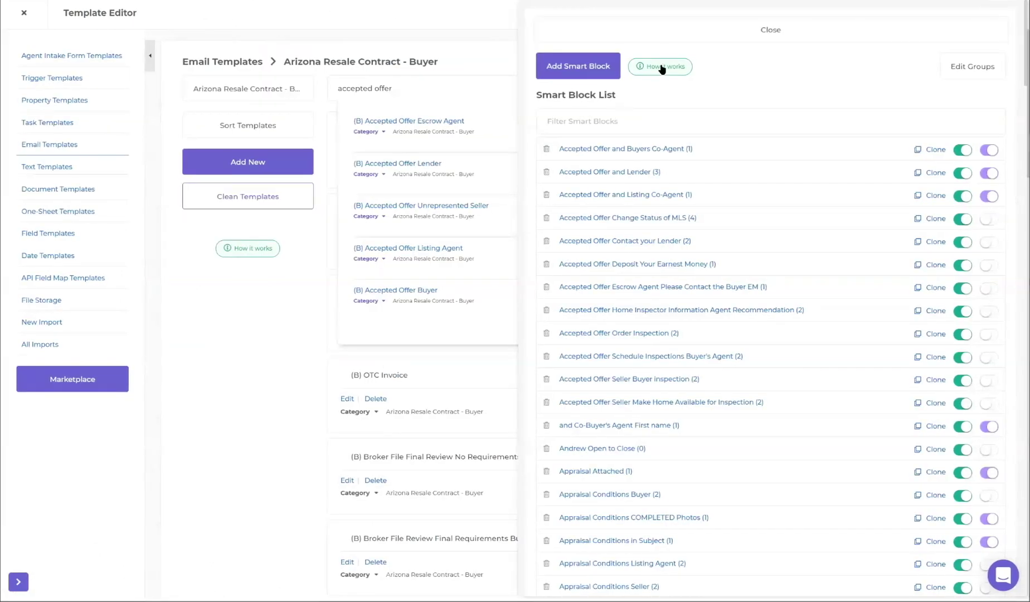
pyautogui.click(675, 38)
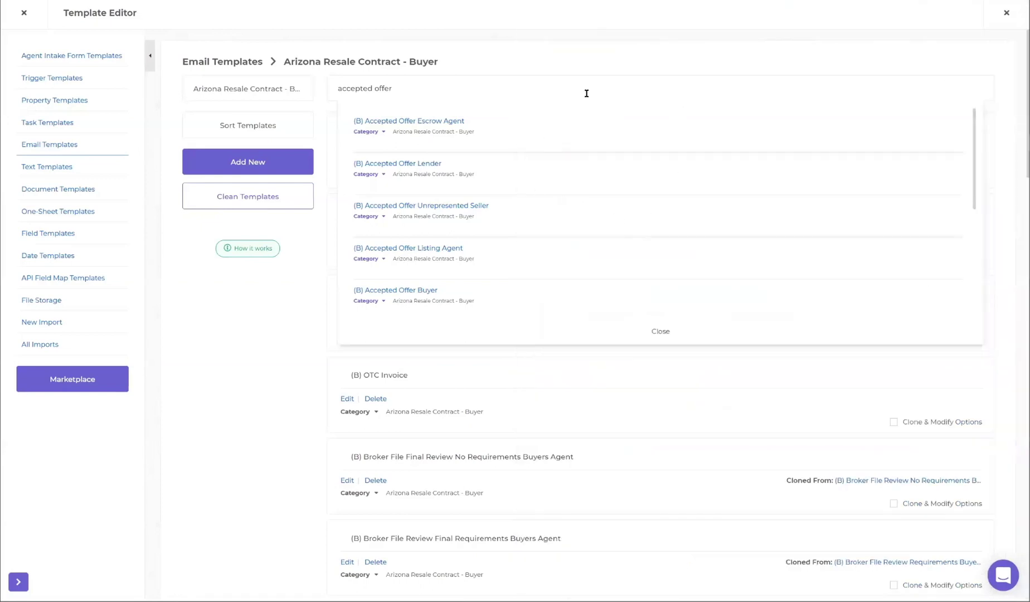
pyautogui.moveTo(430, 85); pyautogui.dragTo(329, 84)
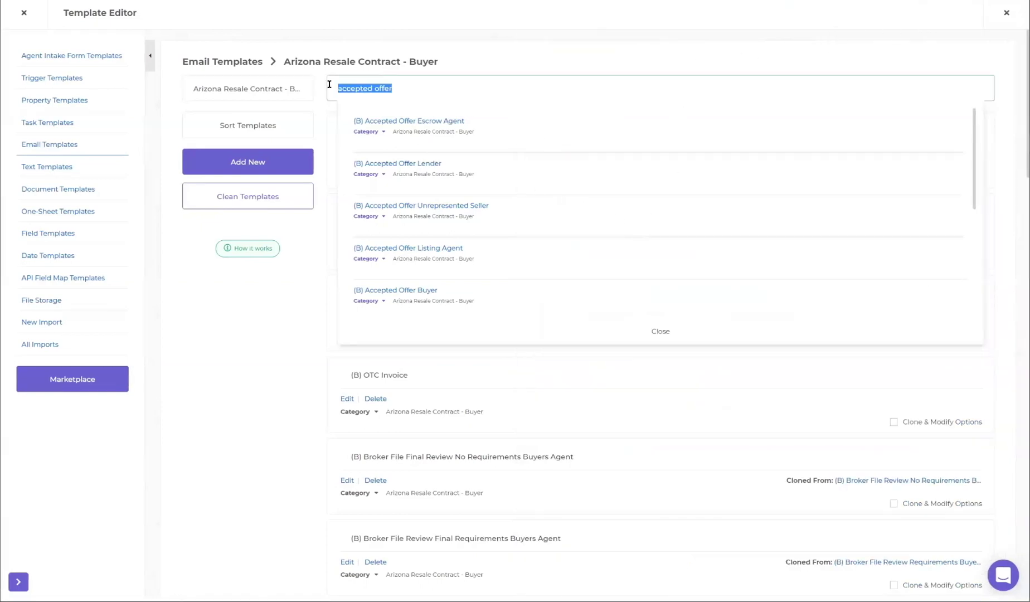
pyautogui.press('BackSpace')
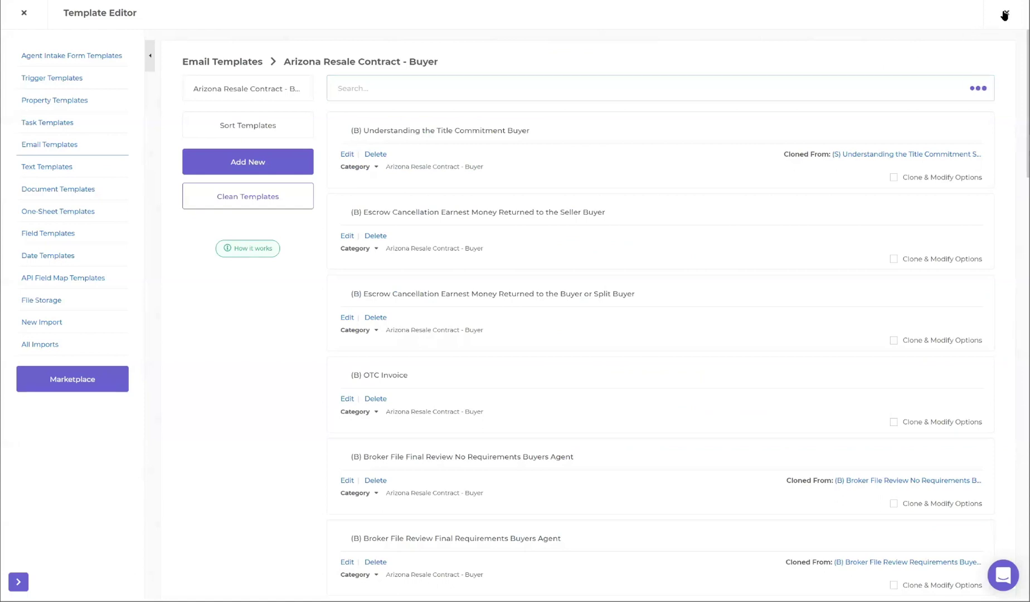
pyautogui.click(1004, 14)
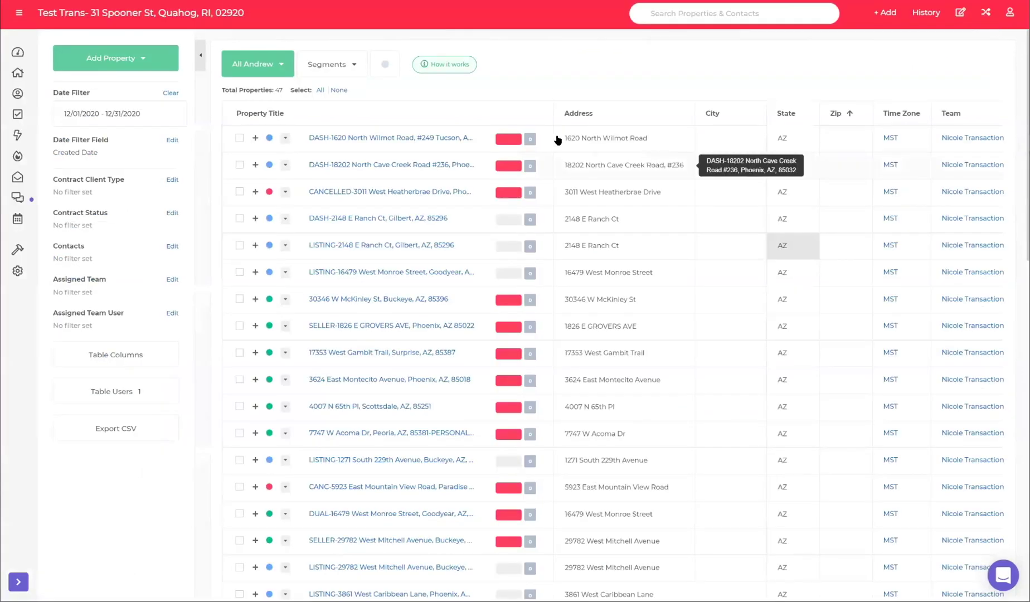
# - Open the Defaults page of the organization settings in Global Settings
pyautogui.click(276, 70)
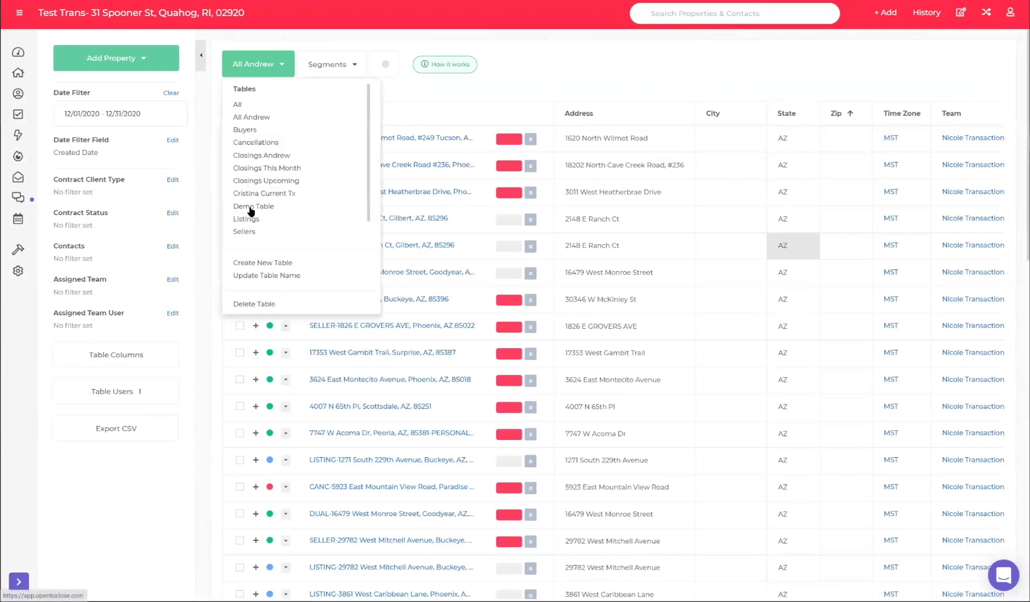
pyautogui.moveTo(25, 256)
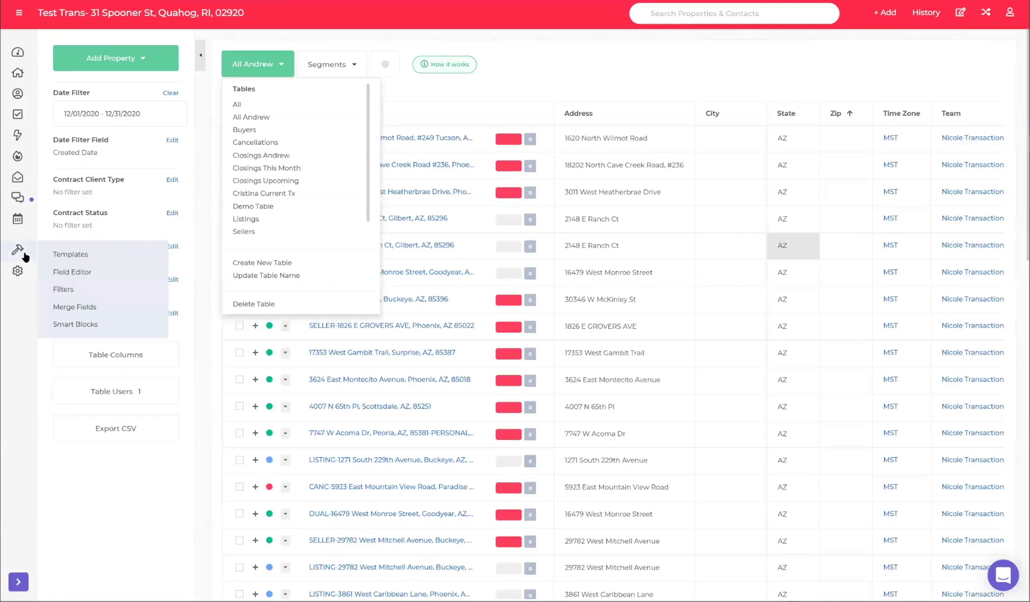
pyautogui.click(78, 363)
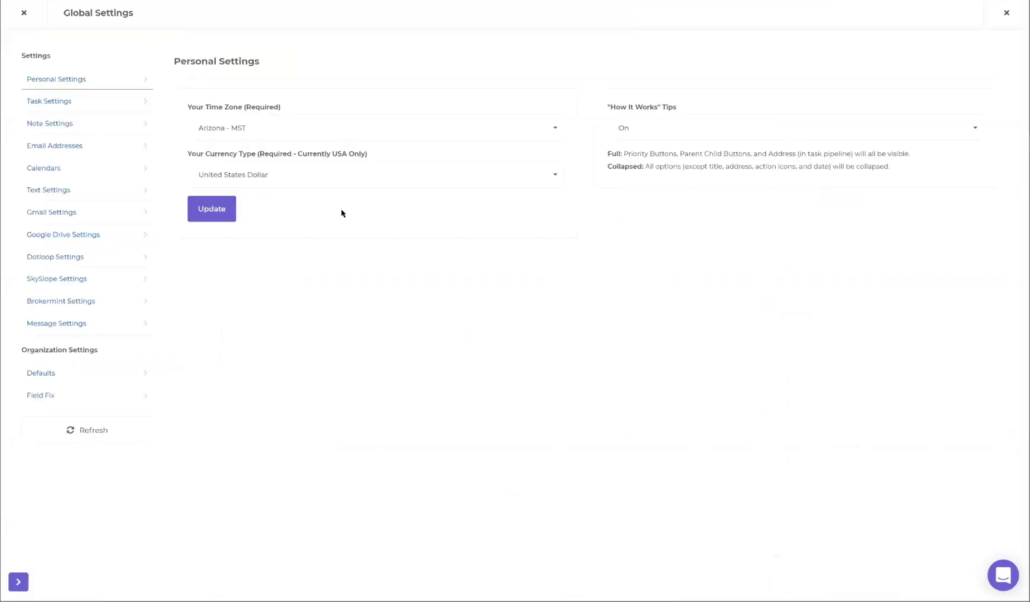
pyautogui.click(47, 373)
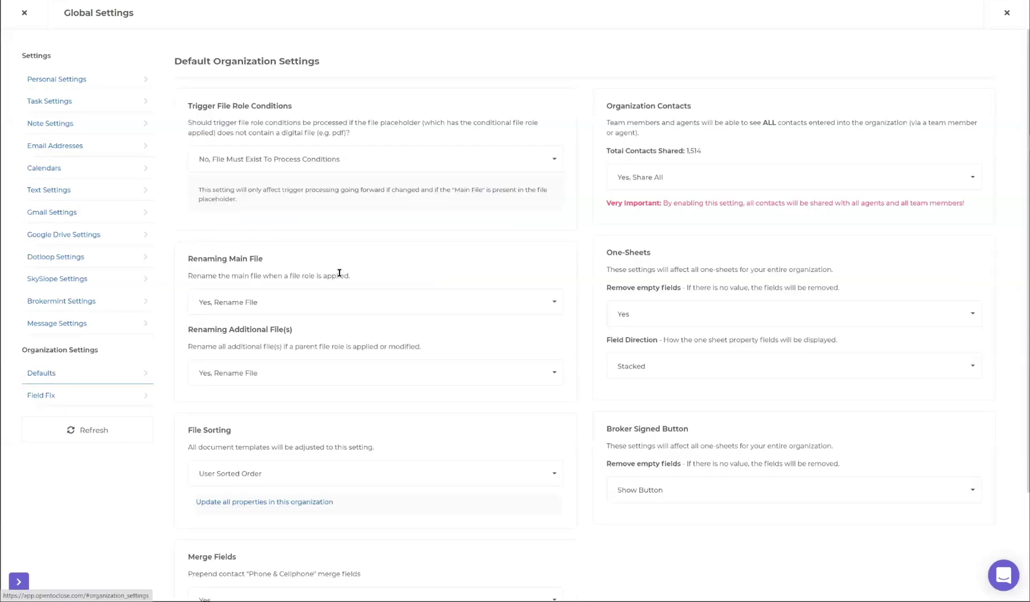
# - Examine the Merge Fields setting for prepending contact "Phone & Cellphone" labels, including its Yes and No examples
pyautogui.scroll(-3, 483, 229)
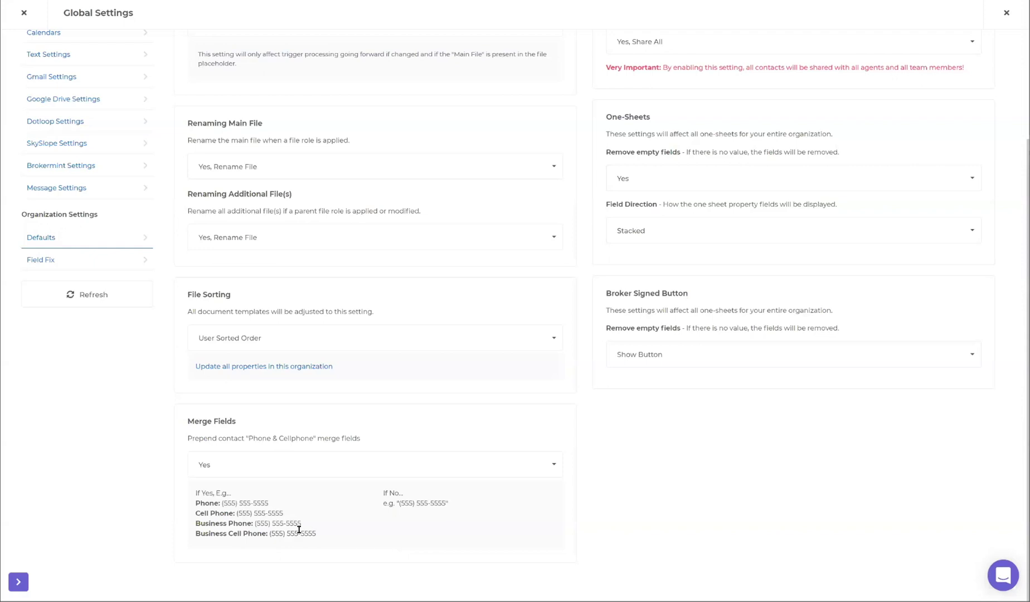
pyautogui.moveTo(229, 525)
pyautogui.mouseDown()
pyautogui.moveTo(207, 525)
pyautogui.moveTo(245, 533)
pyautogui.moveTo(215, 534)
pyautogui.mouseUp()
pyautogui.moveTo(317, 537); pyautogui.dragTo(193, 491)
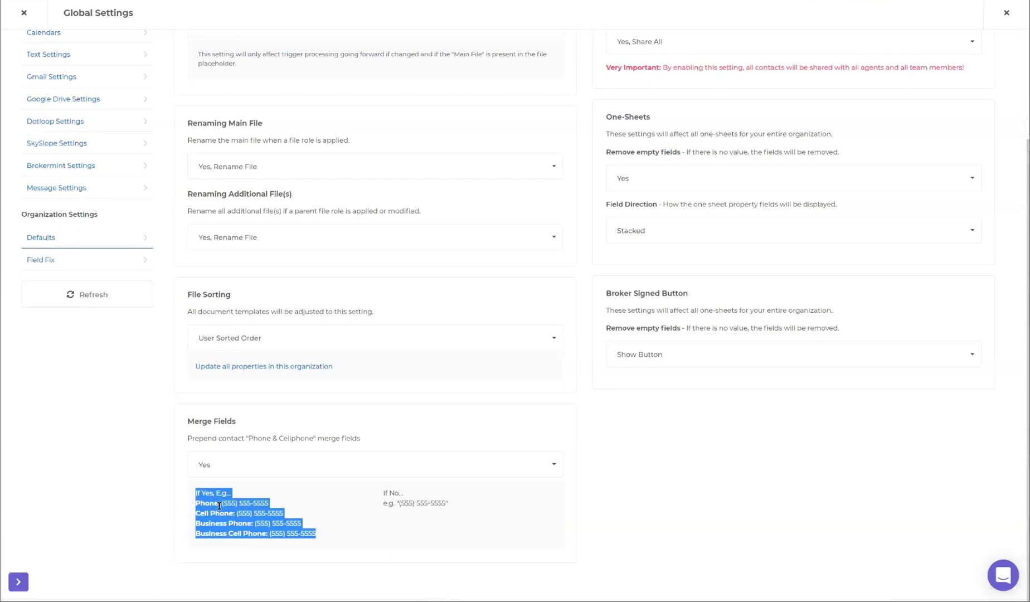
pyautogui.click(324, 520)
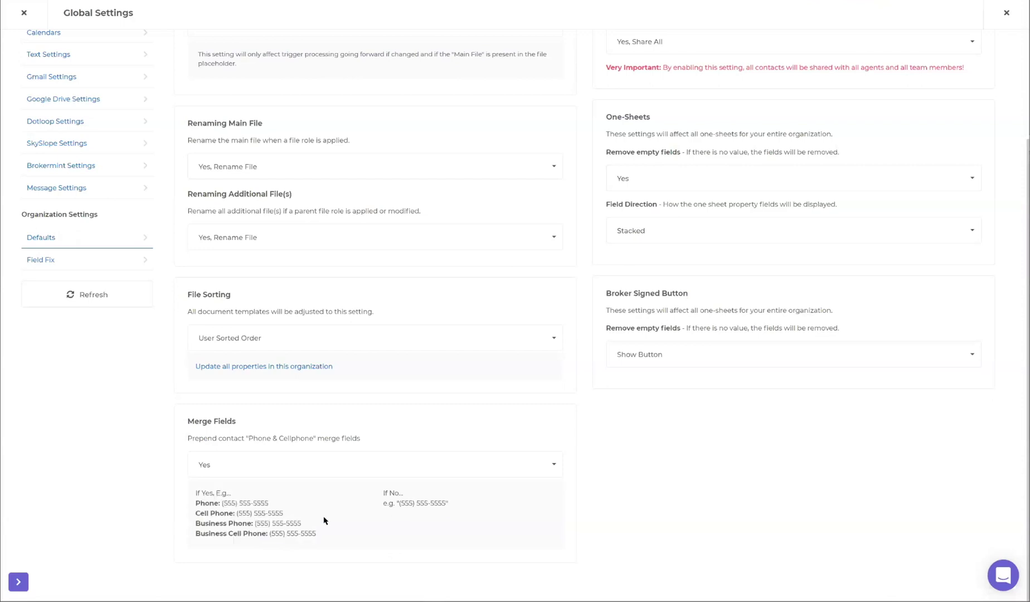
pyautogui.click(313, 465)
pyautogui.click(313, 466)
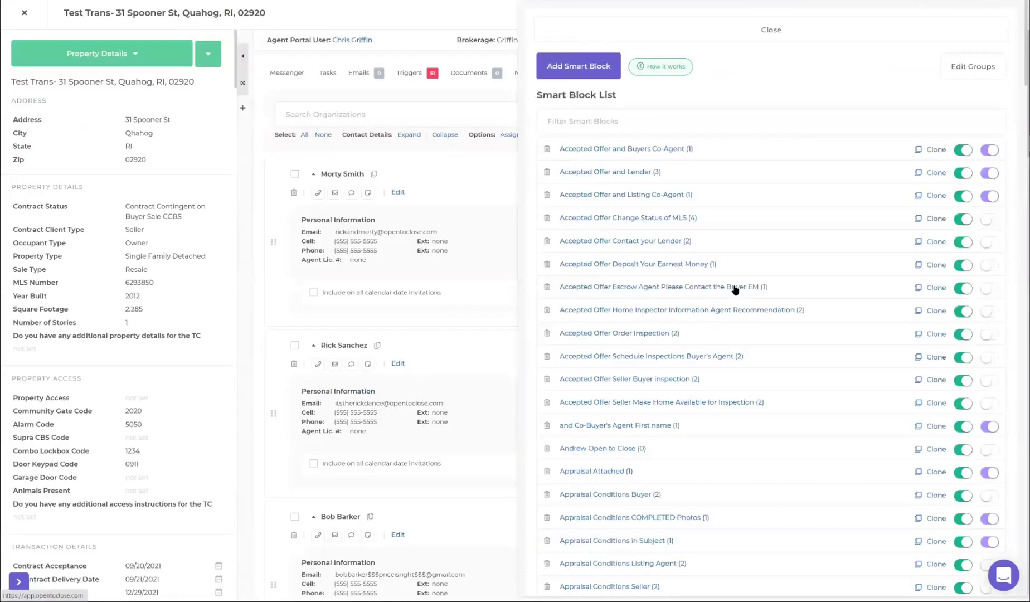
# - Open the Final Walkthrough Rehire Your Inspector smart block and highlight its nested home inspector information merge field
pyautogui.scroll(-15, 733, 289)
pyautogui.scroll(-4, 733, 289)
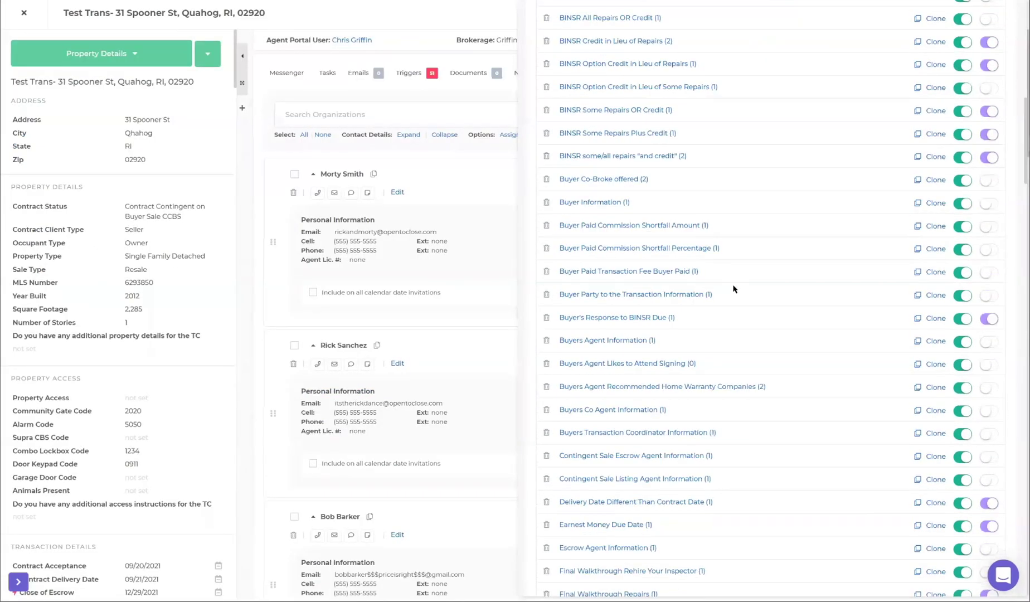
pyautogui.scroll(-1, 726, 283)
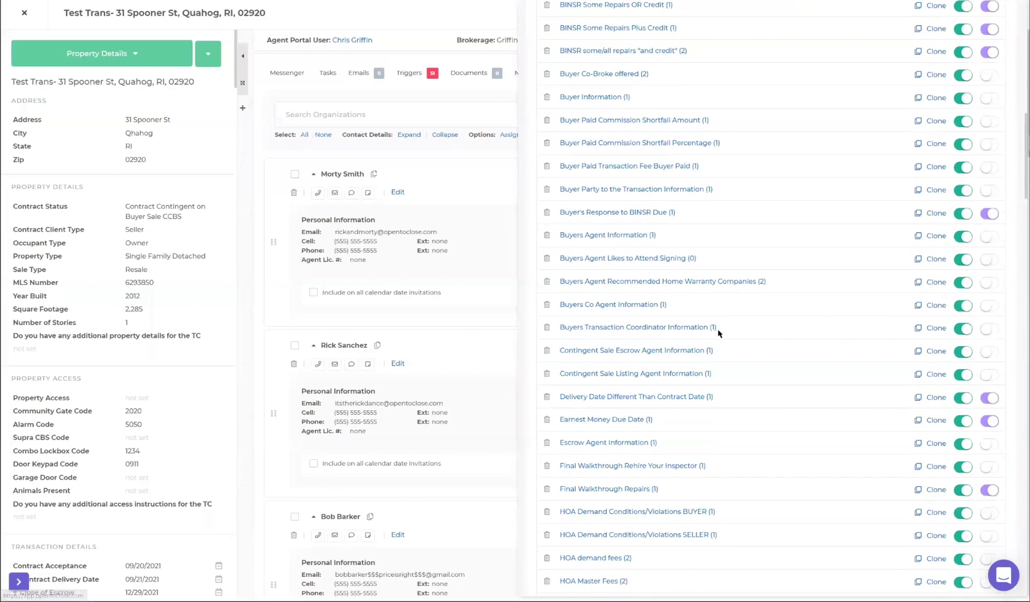
pyautogui.scroll(-3, 717, 332)
pyautogui.scroll(-2, 726, 320)
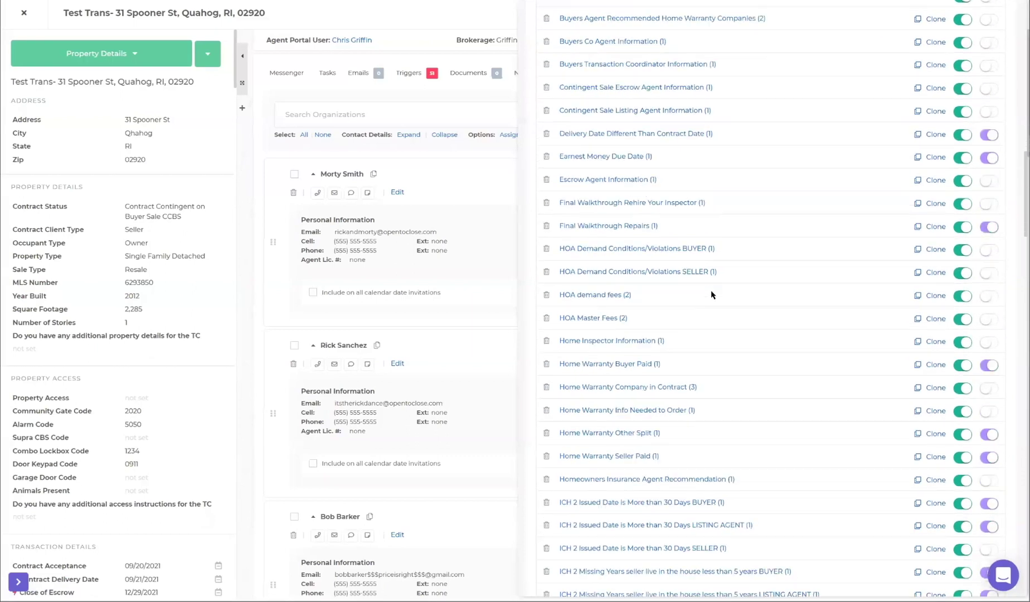
pyautogui.click(625, 204)
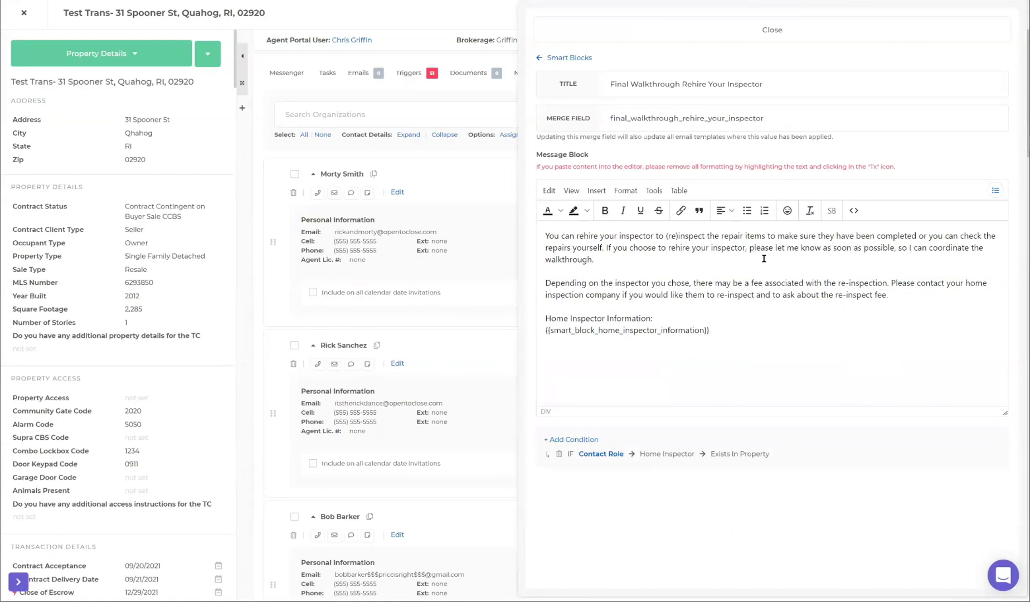
pyautogui.moveTo(708, 329); pyautogui.dragTo(541, 333)
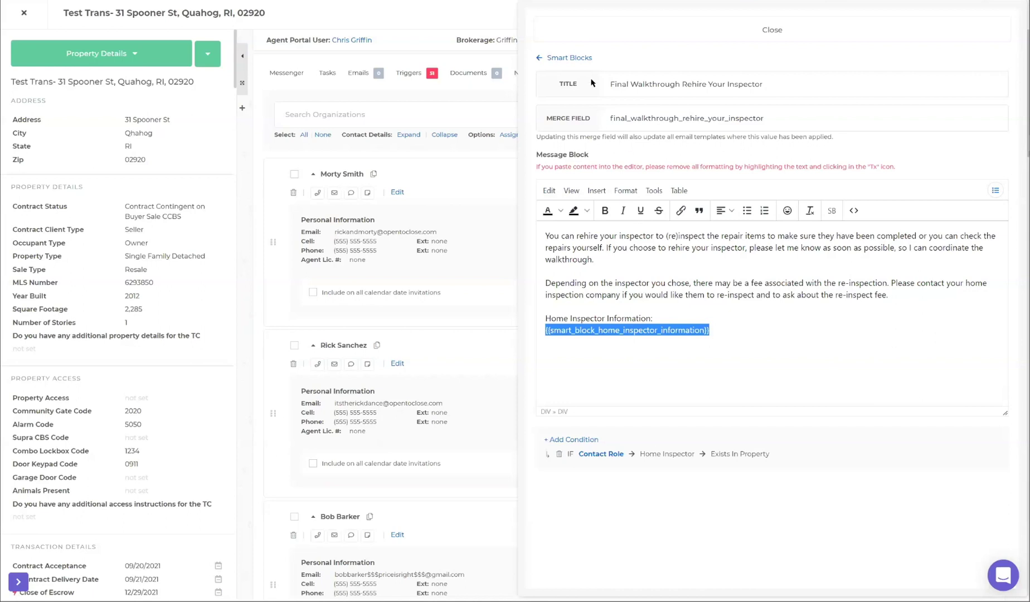
# - Return to the smart block list, open the HOA demand fees block and review its addendum and demand merge fields
pyautogui.click(580, 59)
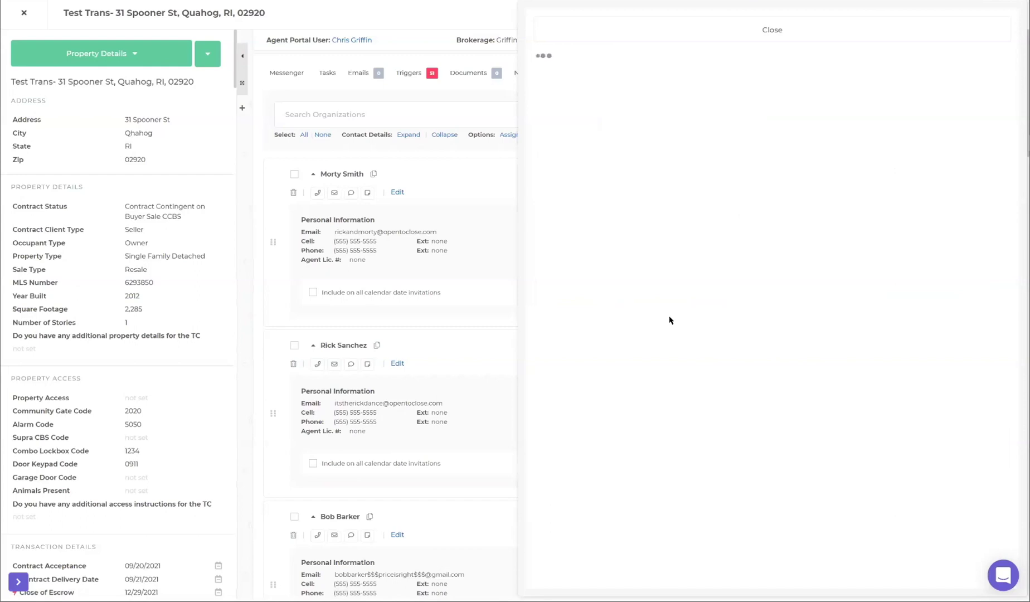
pyautogui.scroll(-2, 670, 318)
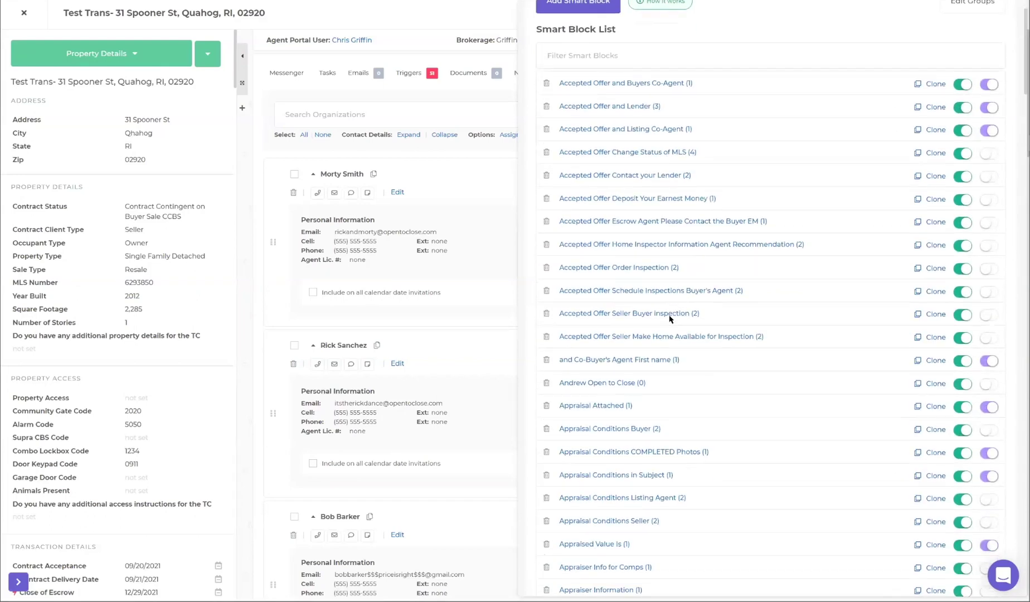
pyautogui.scroll(-4, 670, 318)
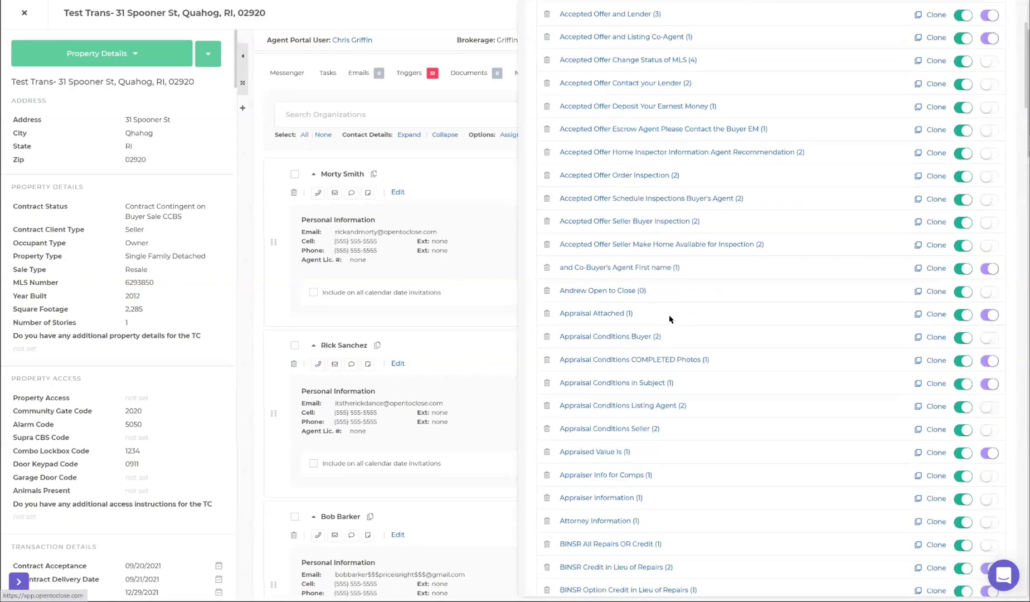
pyautogui.scroll(-4, 670, 318)
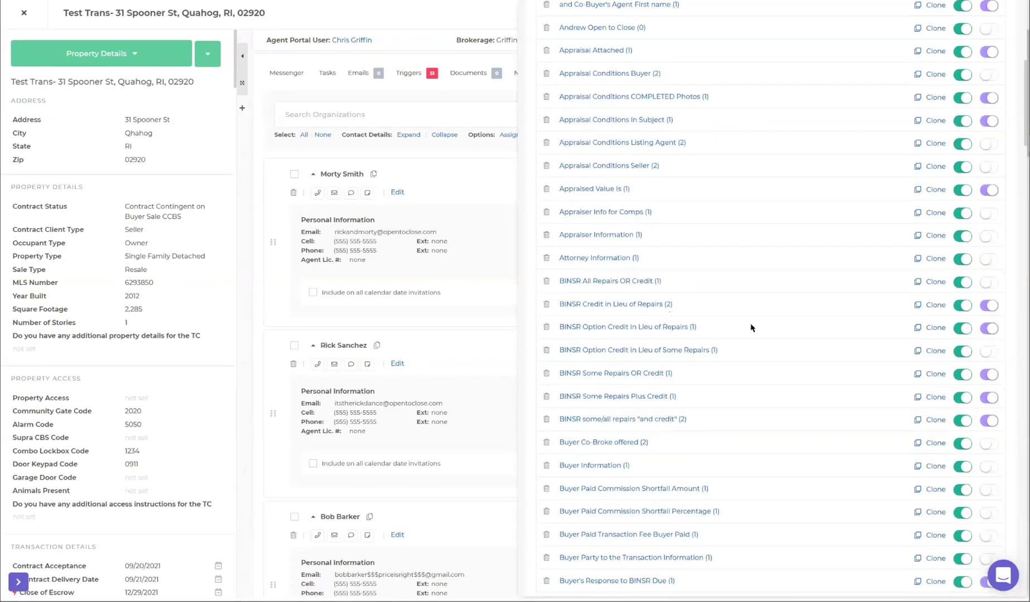
pyautogui.scroll(-2, 750, 328)
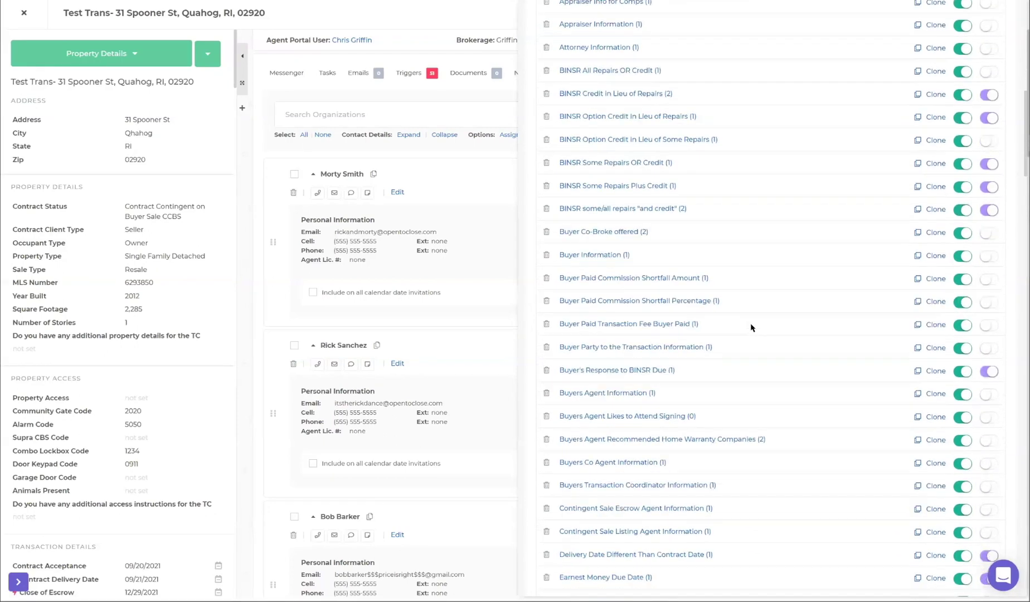
pyautogui.scroll(-3, 786, 329)
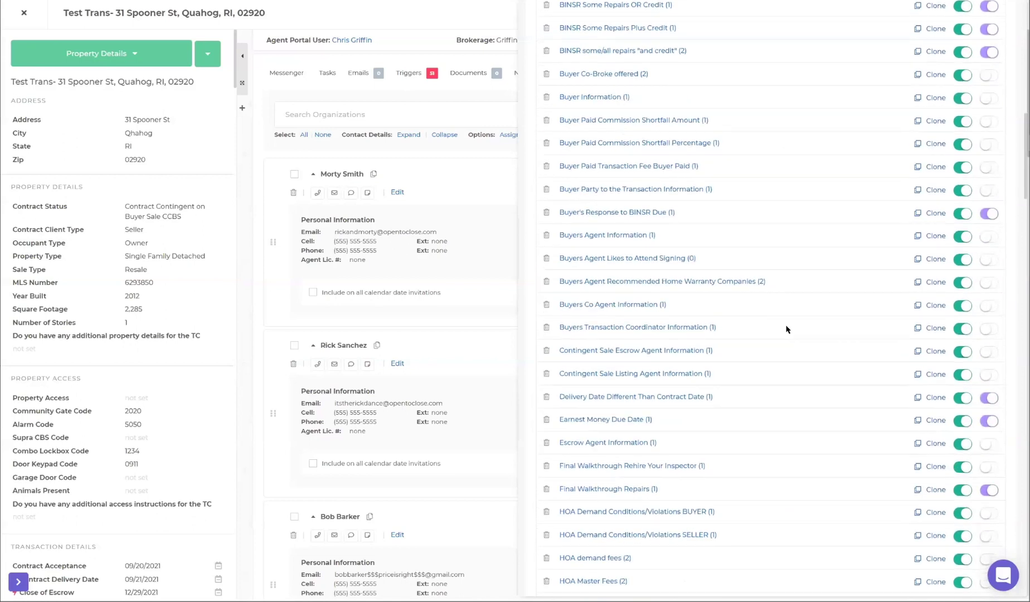
pyautogui.scroll(-2, 786, 329)
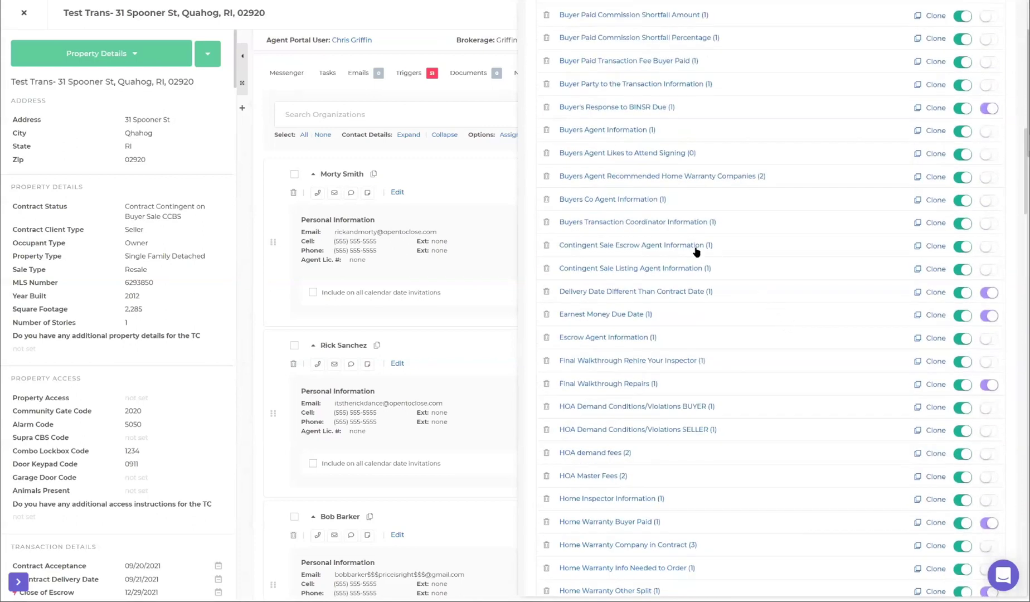
pyautogui.scroll(-2, 767, 300)
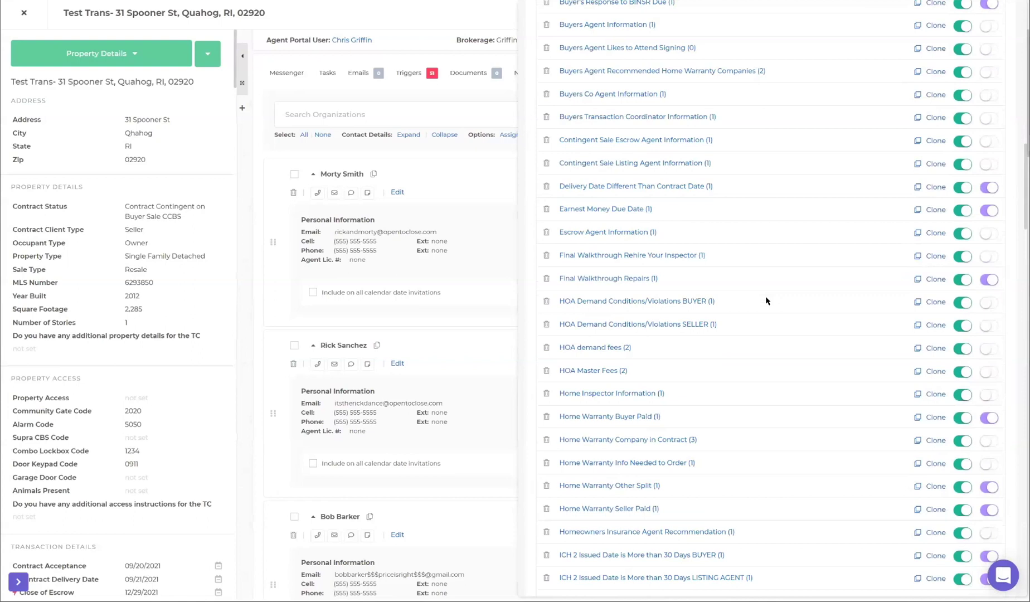
pyautogui.scroll(-2, 766, 301)
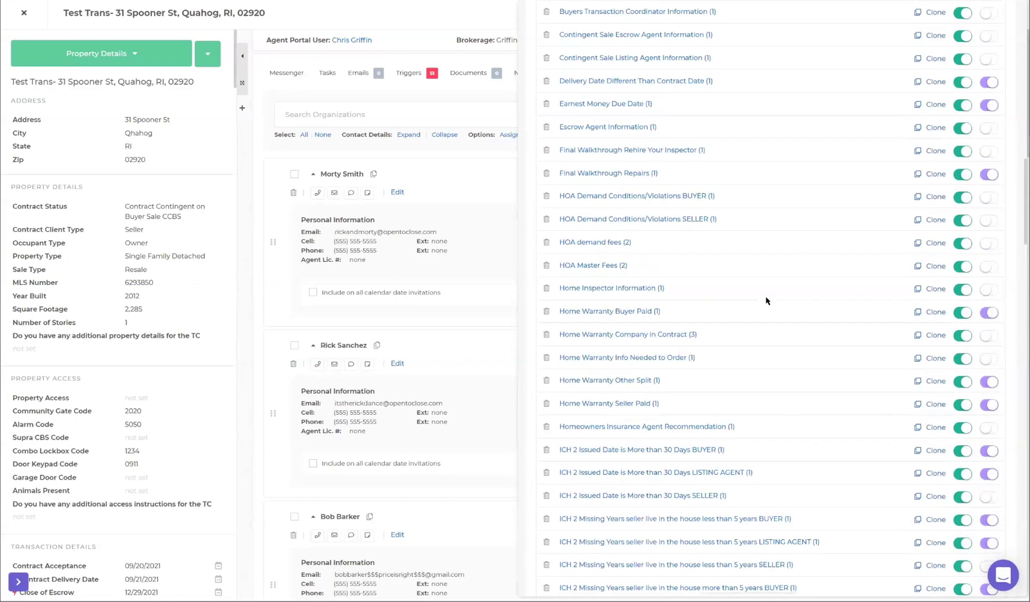
pyautogui.click(608, 243)
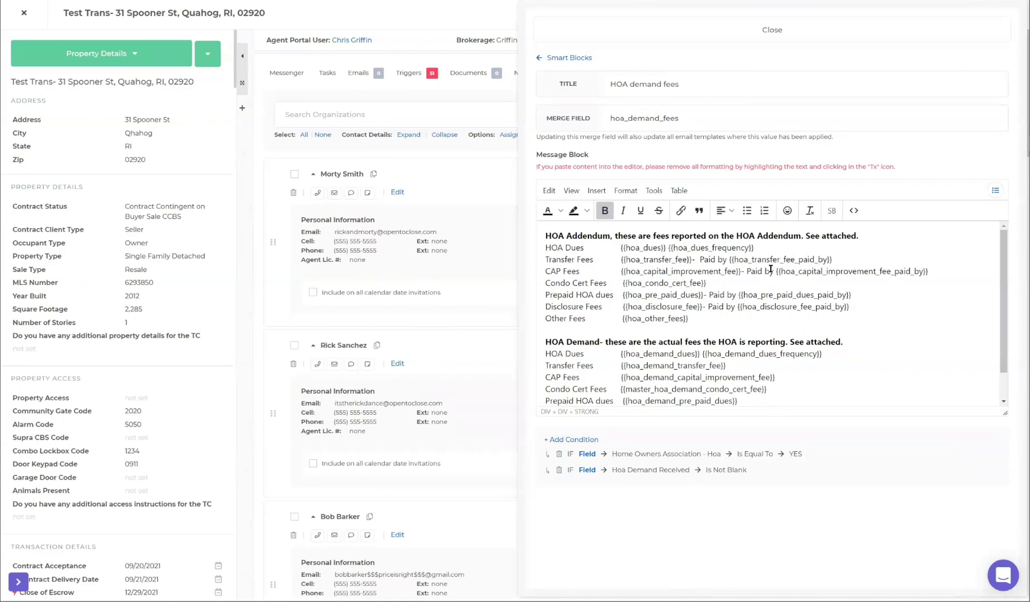
pyautogui.scroll(-1, 770, 269)
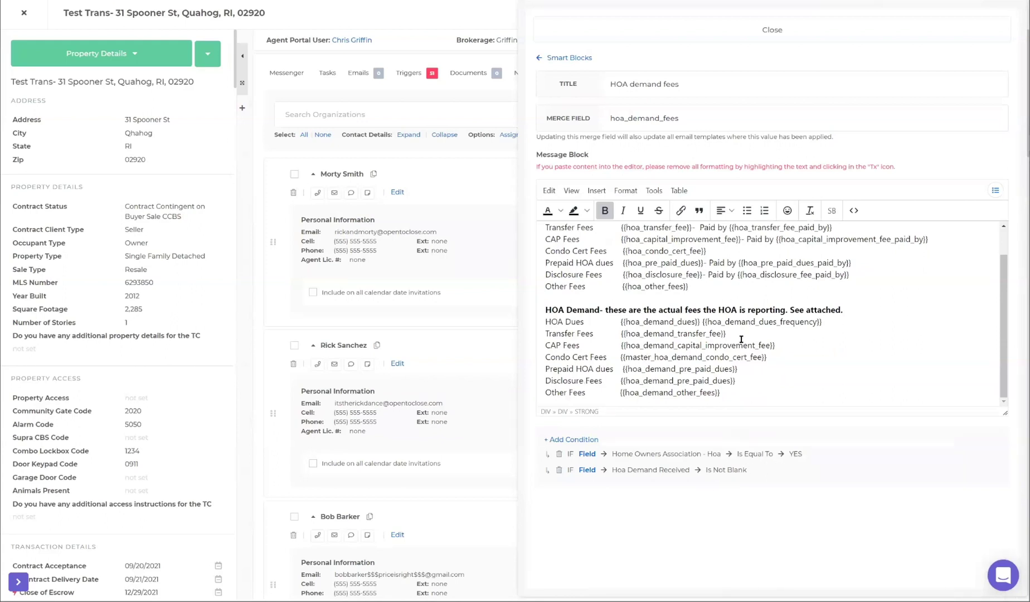
# - Go back to the smart block list and look through it down to the Well Water Disclosures entries
pyautogui.click(571, 56)
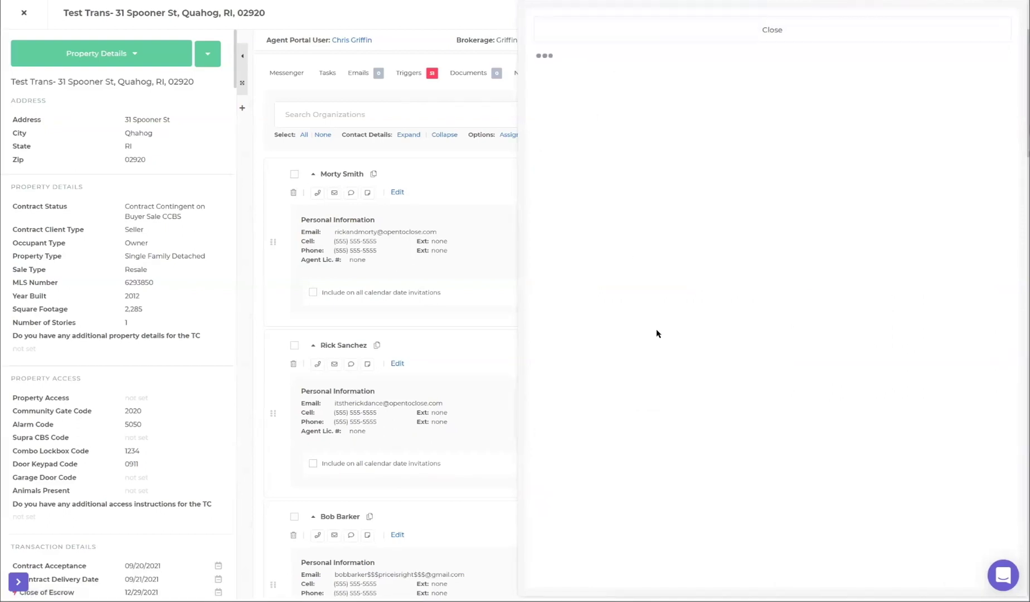
pyautogui.scroll(-7, 685, 365)
pyautogui.scroll(-20, 685, 367)
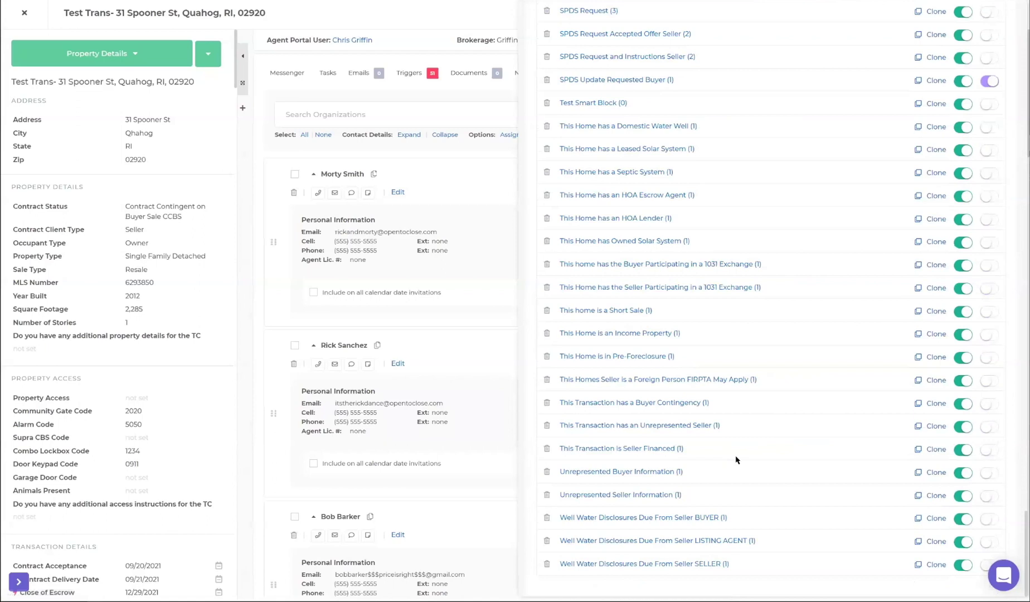
# - Find and open the Septic Additional Documentation #1 RECEIVED smart block, review its message and field condition, and close the editor
pyautogui.scroll(10, 735, 459)
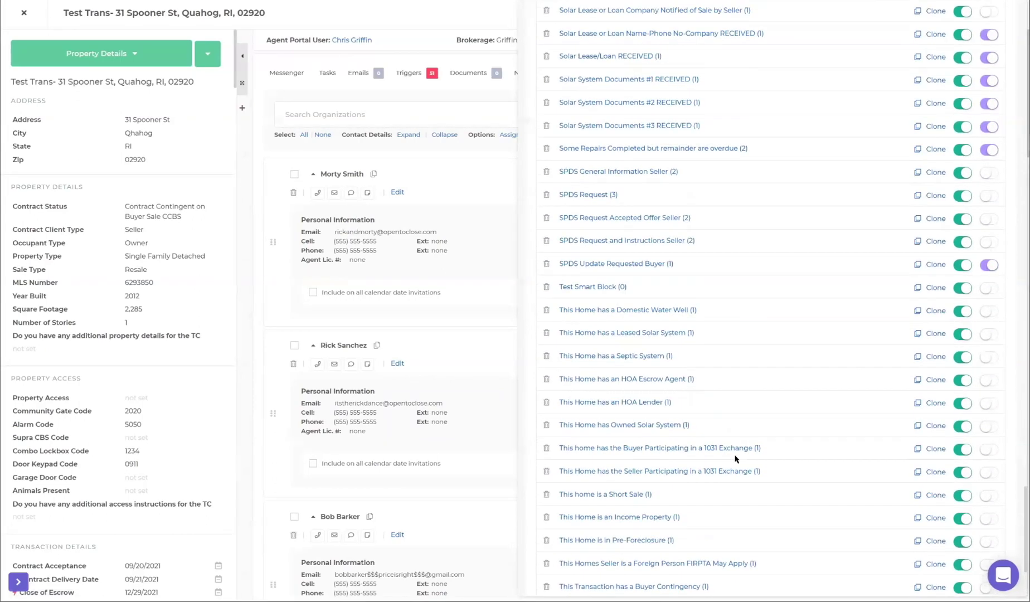
pyautogui.scroll(5, 820, 384)
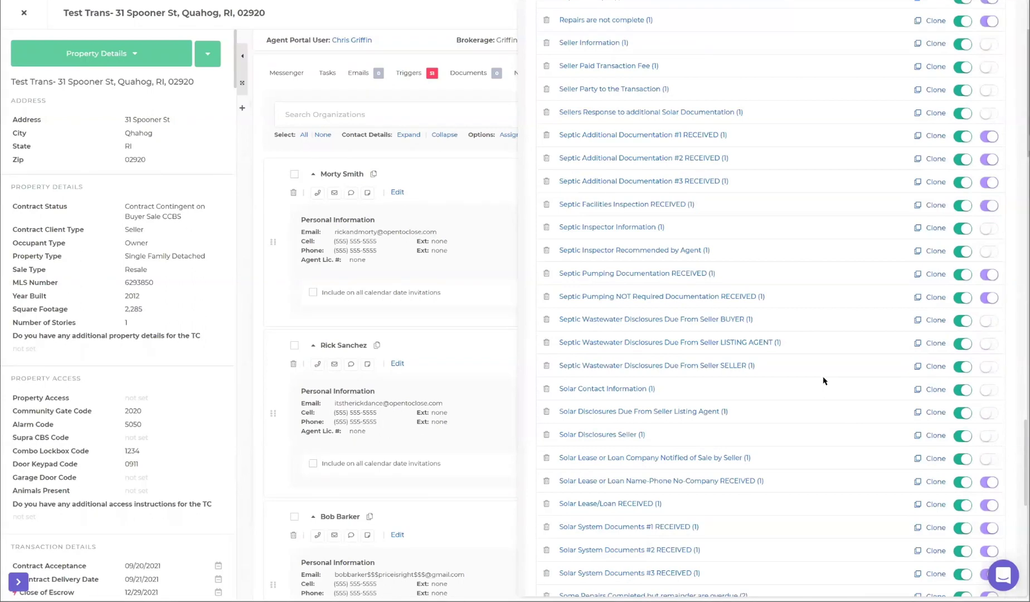
pyautogui.scroll(3, 824, 380)
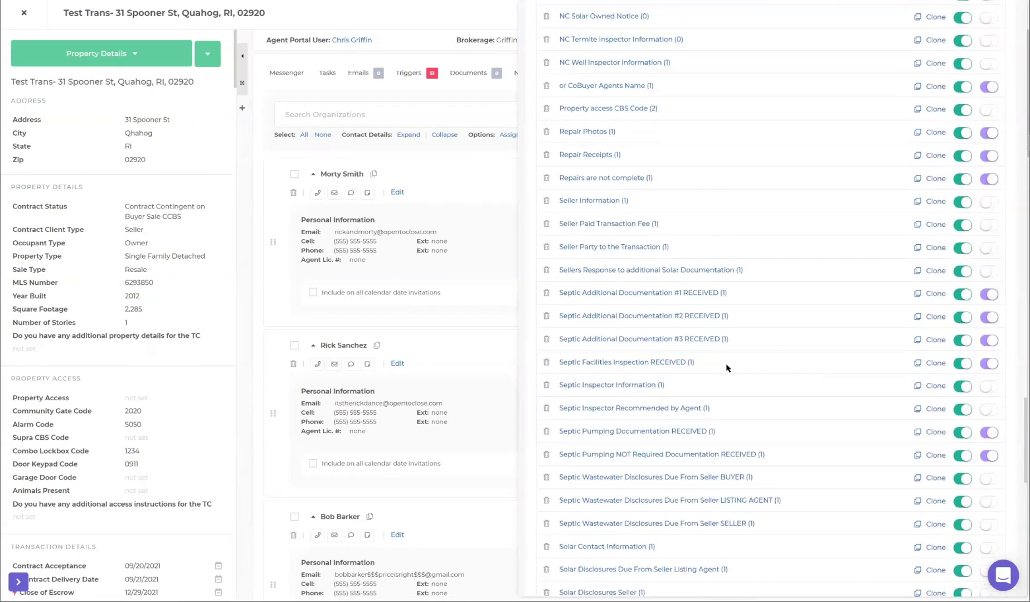
pyautogui.click(682, 294)
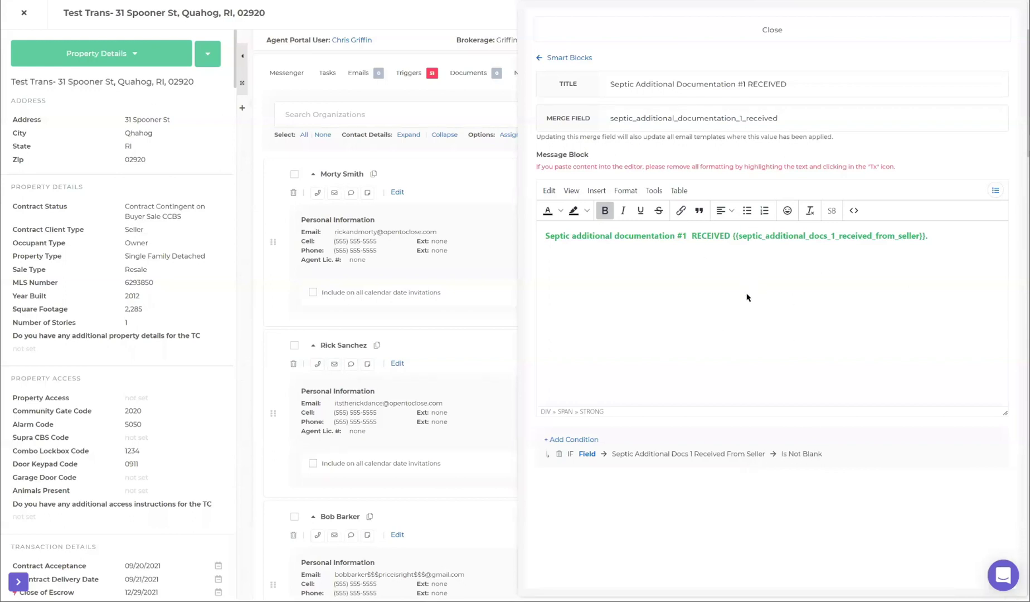
pyautogui.click(686, 33)
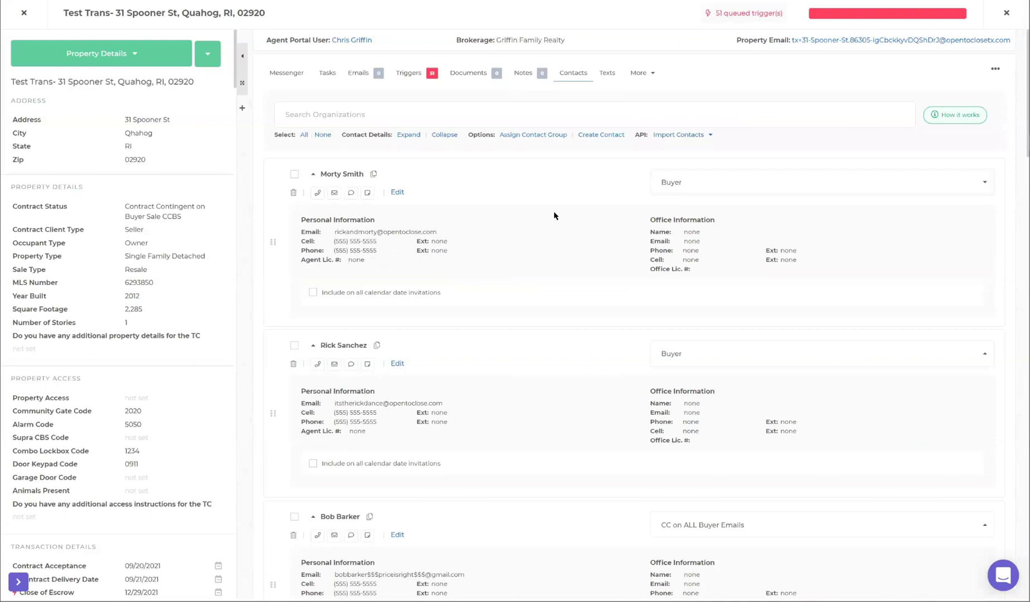
# - Toggle the contact details in the transaction's contact list between collapsed and expanded, leave them collapsed, and try reordering the first buyer
pyautogui.click(570, 76)
pyautogui.click(441, 135)
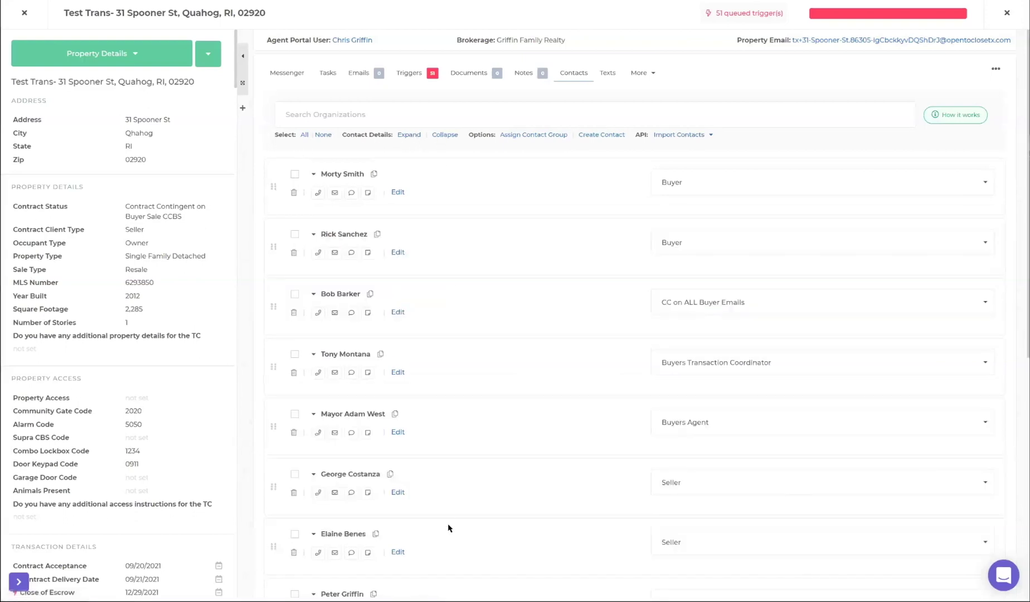
pyautogui.click(408, 136)
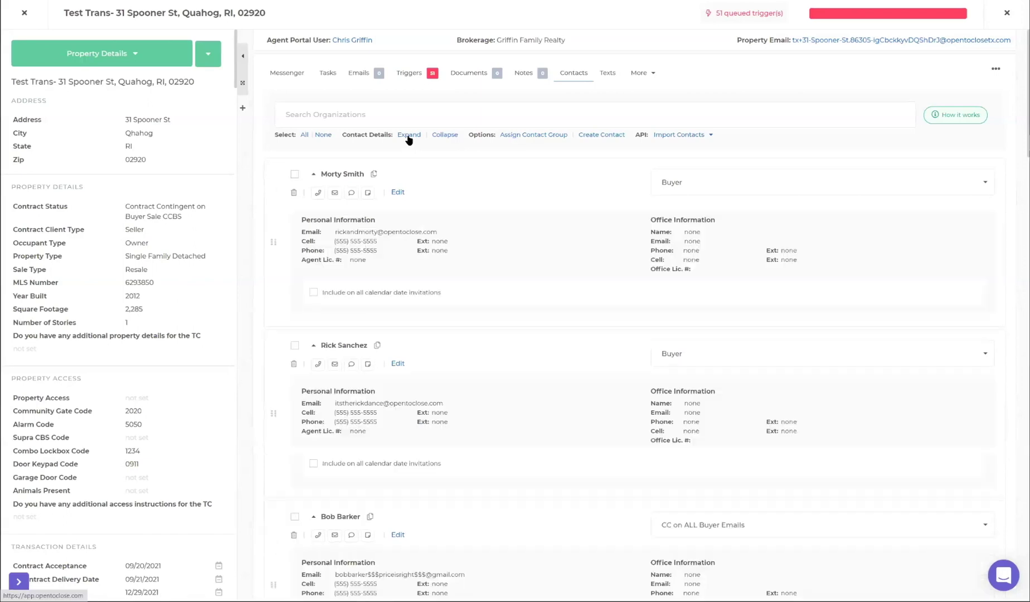
pyautogui.click(445, 135)
pyautogui.moveTo(273, 199); pyautogui.dragTo(272, 247)
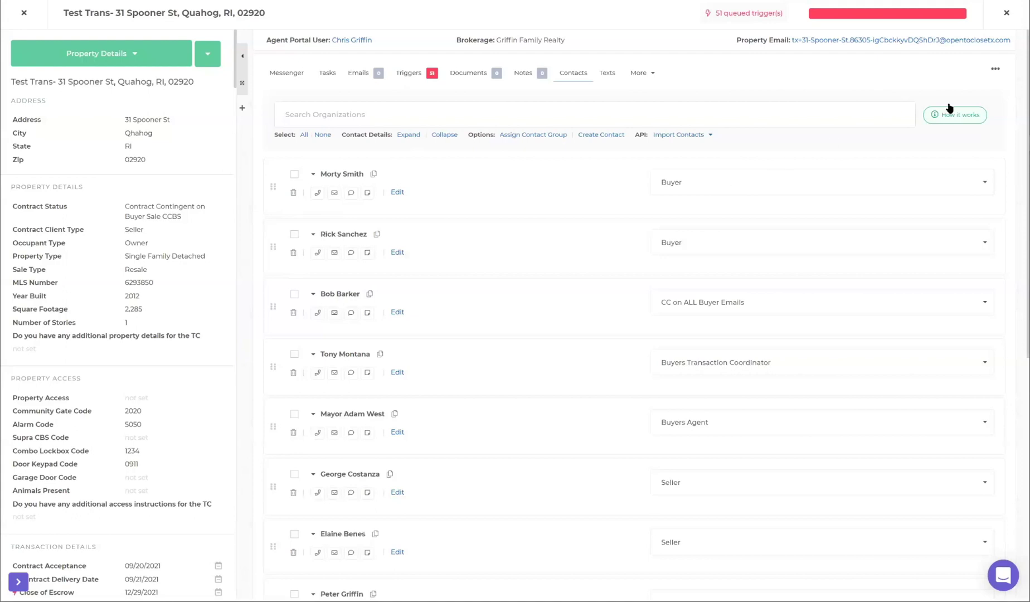
# - Open the transaction's contact overview grouped by role and look through it from Buyers to Homeowners Insurance Agent Recommended By Agent
pyautogui.click(995, 69)
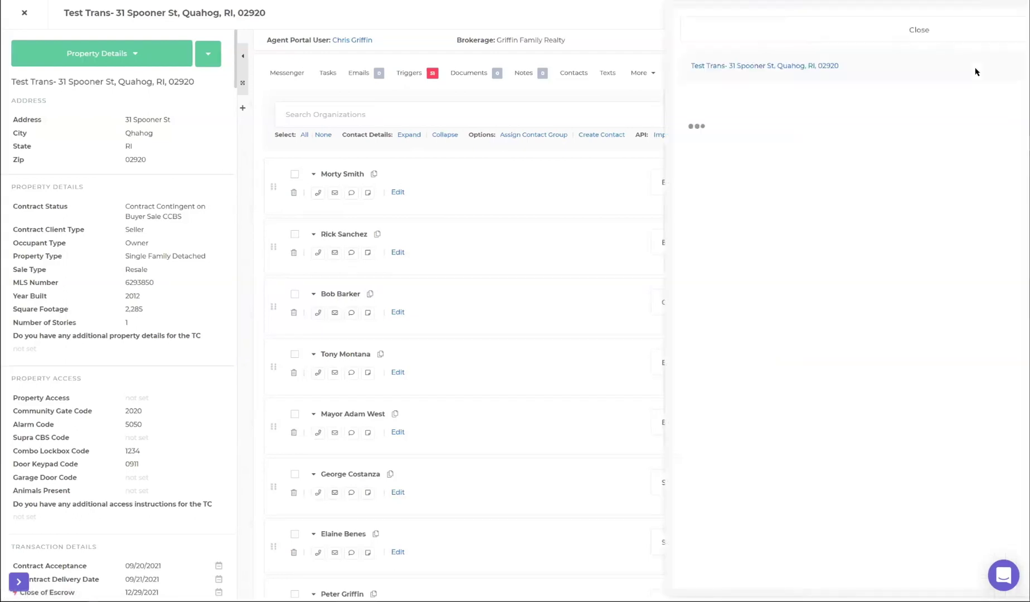
pyautogui.click(948, 45)
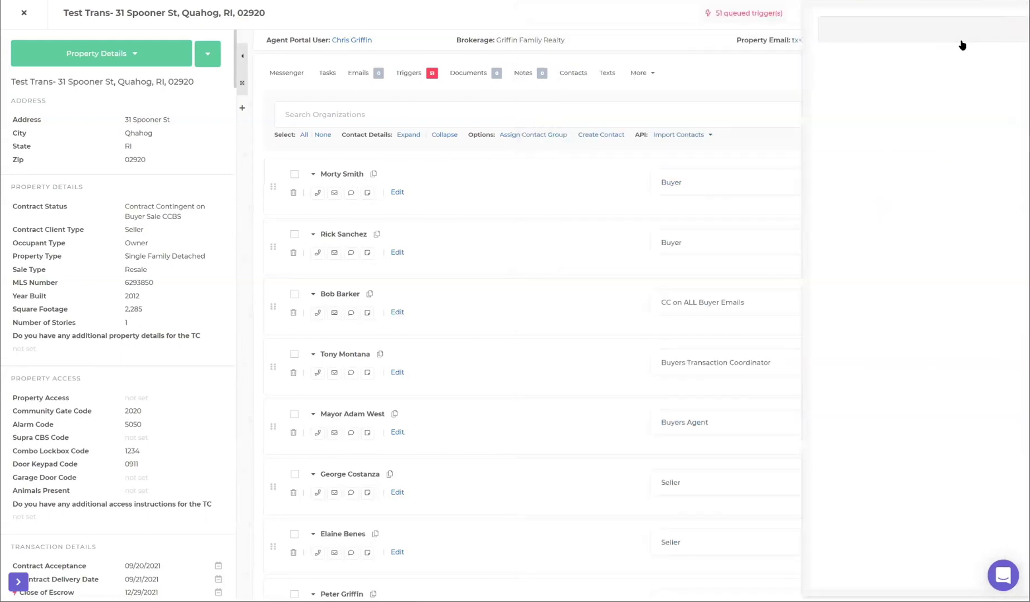
pyautogui.click(998, 70)
pyautogui.click(969, 91)
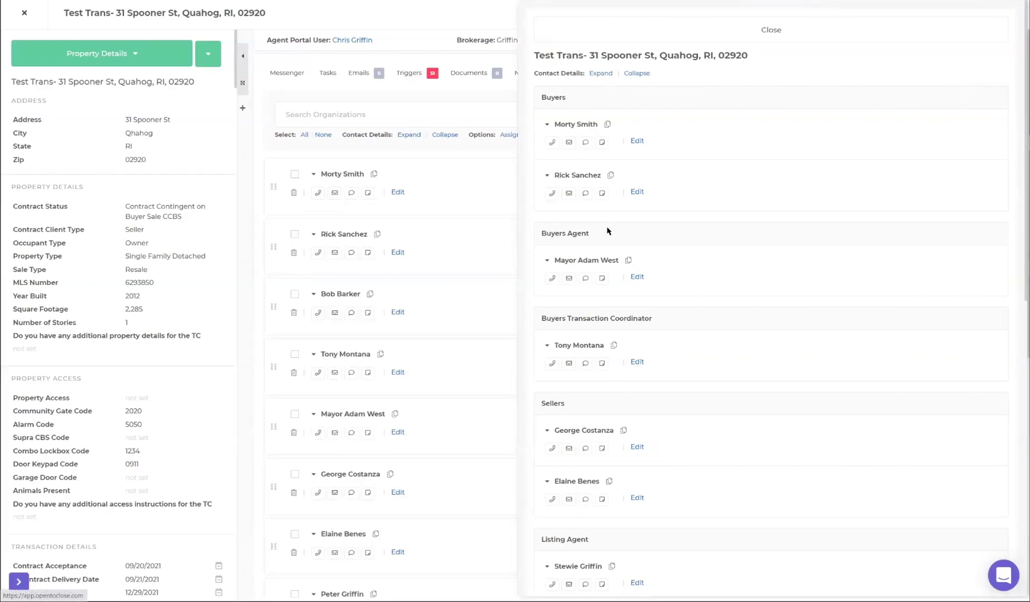
pyautogui.scroll(-10, 607, 231)
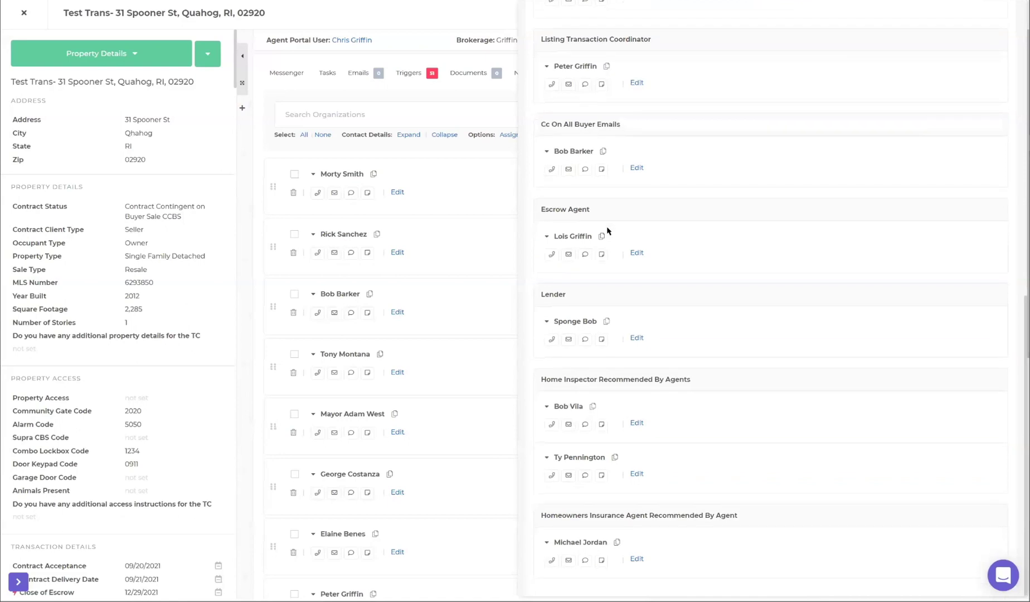
pyautogui.scroll(8, 607, 230)
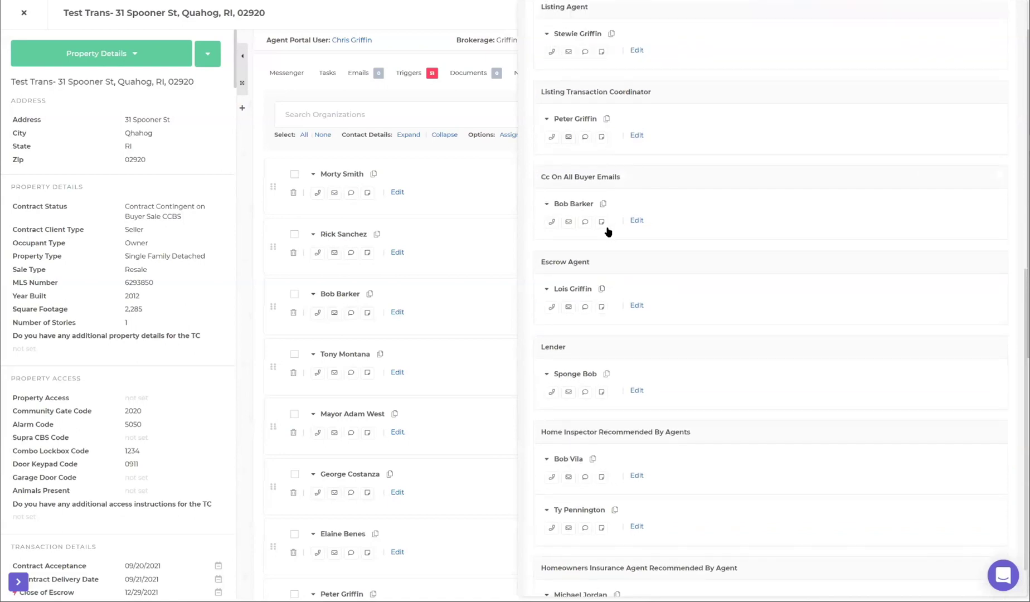
pyautogui.scroll(2, 624, 214)
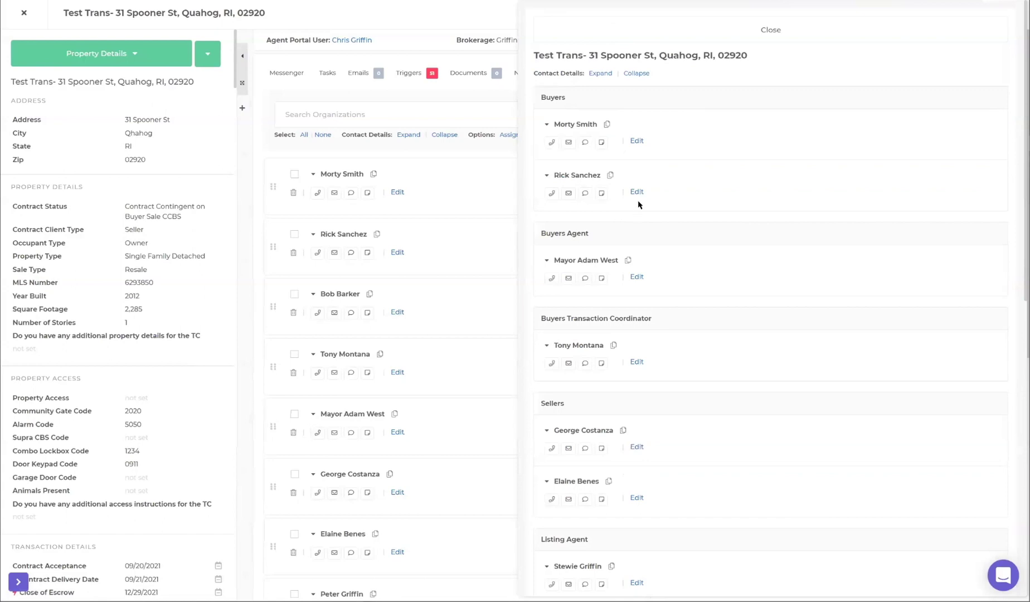
# - Expand and collapse all contact details in the role-grouped overview, and close it
pyautogui.click(605, 75)
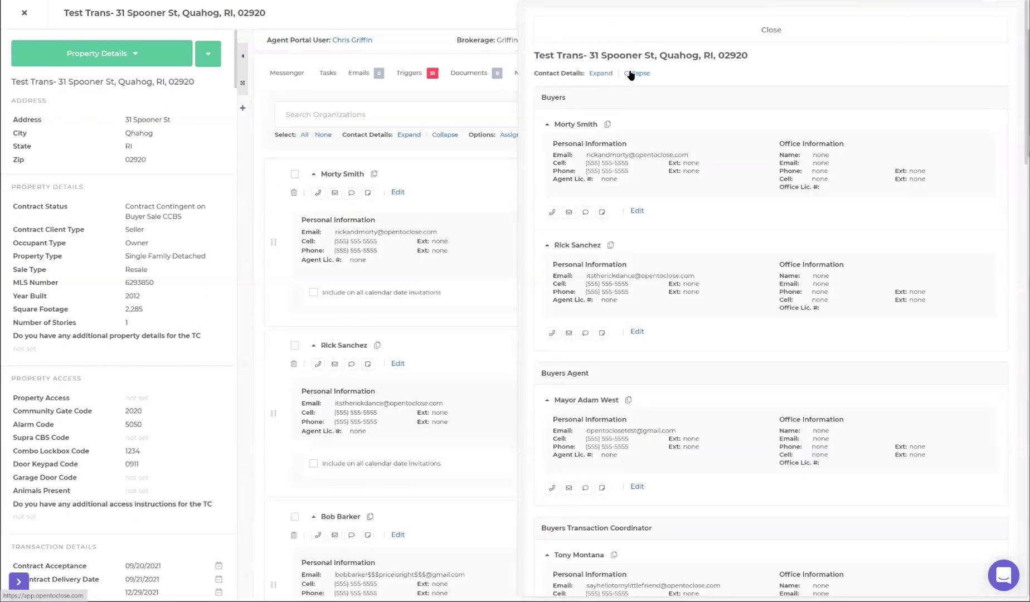
pyautogui.click(630, 75)
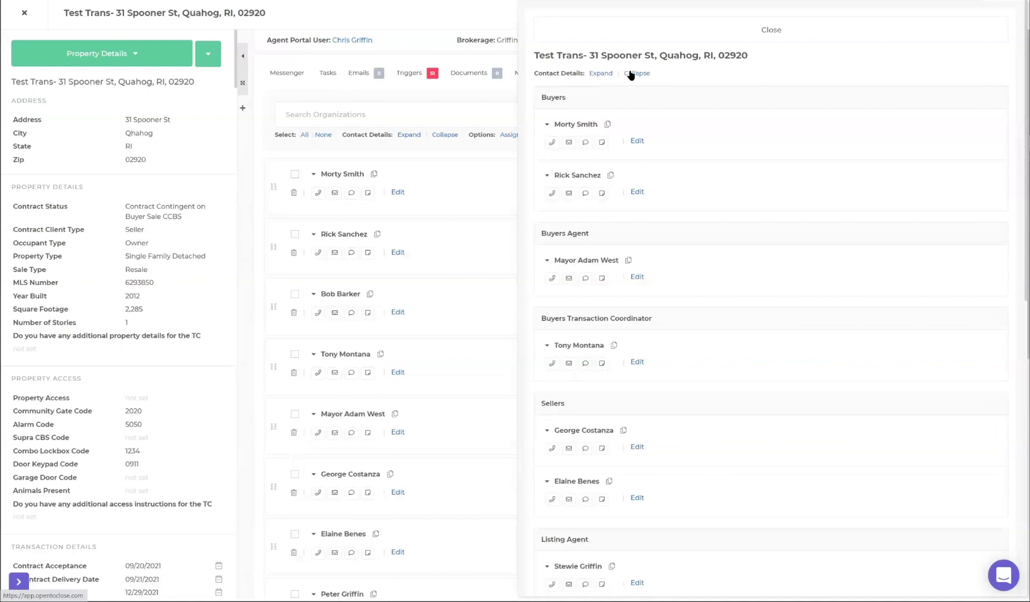
pyautogui.click(694, 42)
pyautogui.click(995, 68)
pyautogui.click(994, 67)
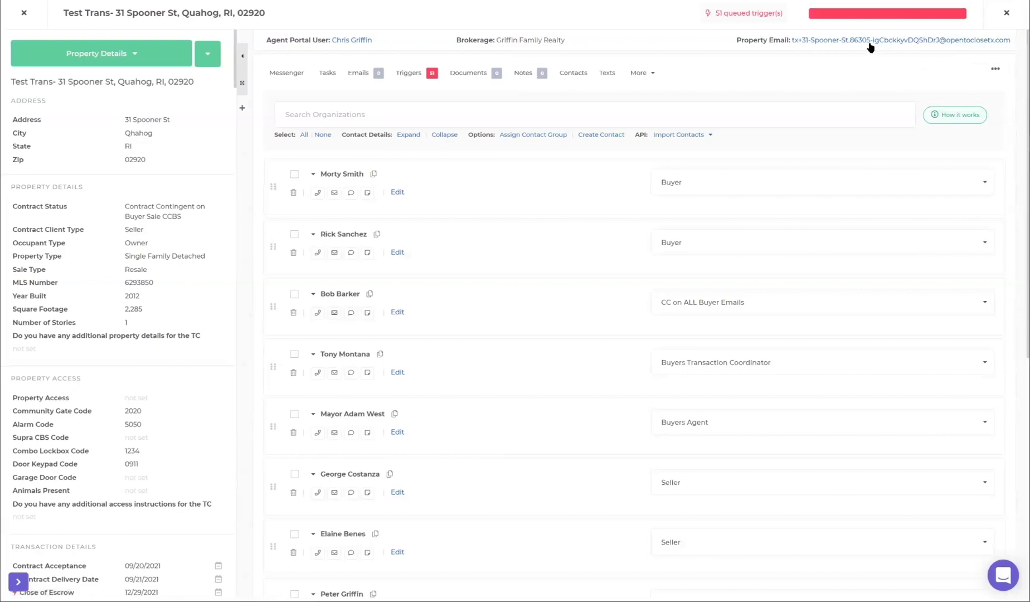
# - Review the Utilities merge fields, including Property Email Address, and close the merge field list
pyautogui.click(920, 42)
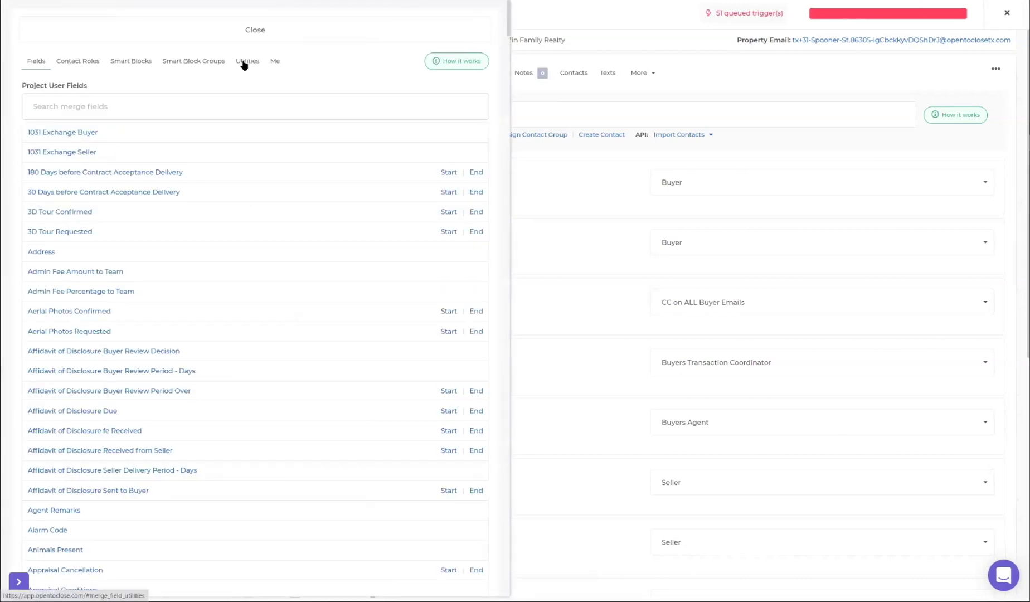
pyautogui.click(244, 62)
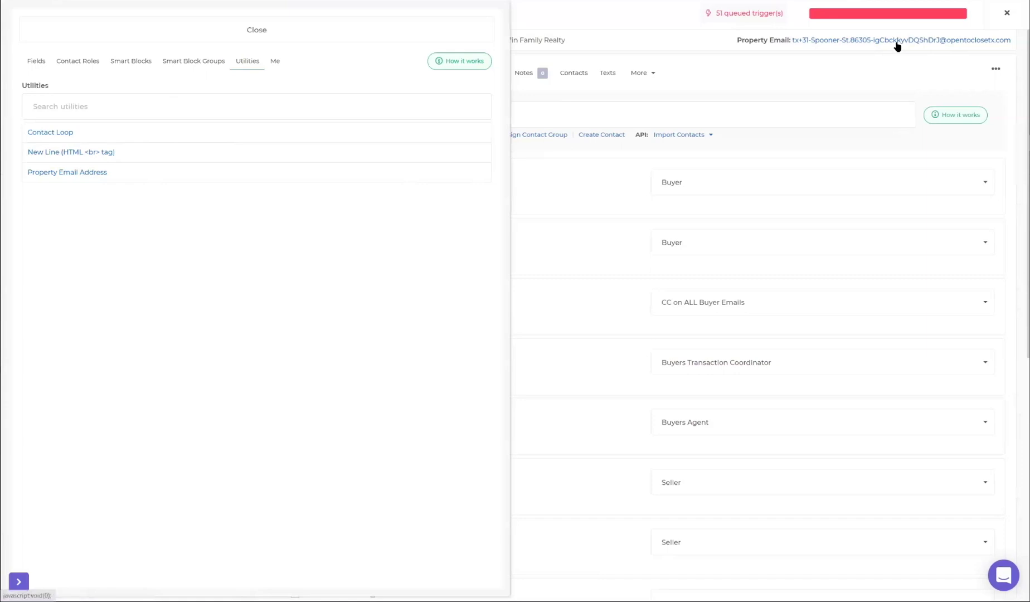
pyautogui.click(434, 26)
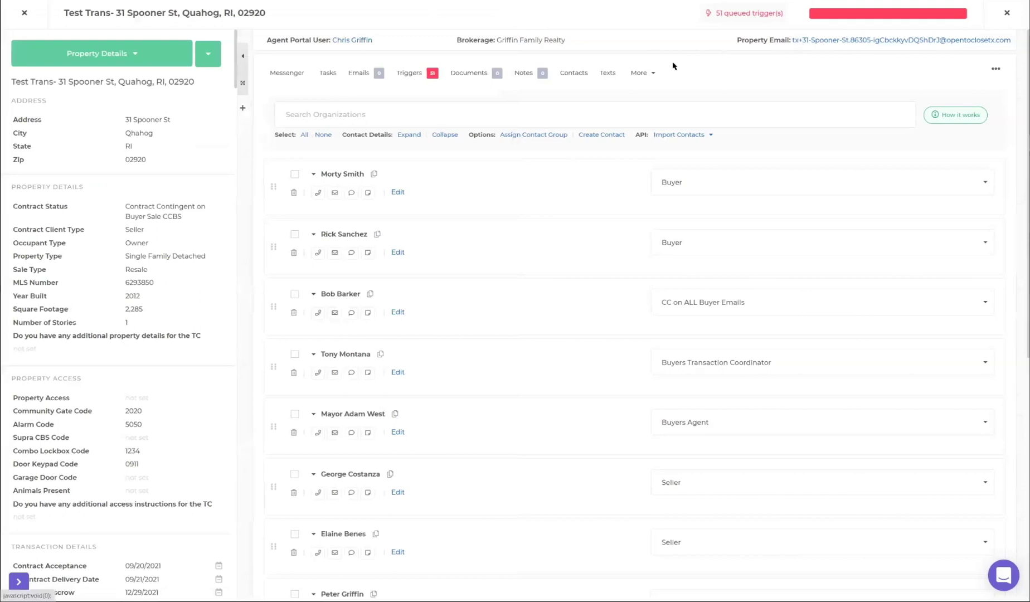
# - Show the transaction's documents with the file details collapsed, and close the transaction
pyautogui.click(466, 75)
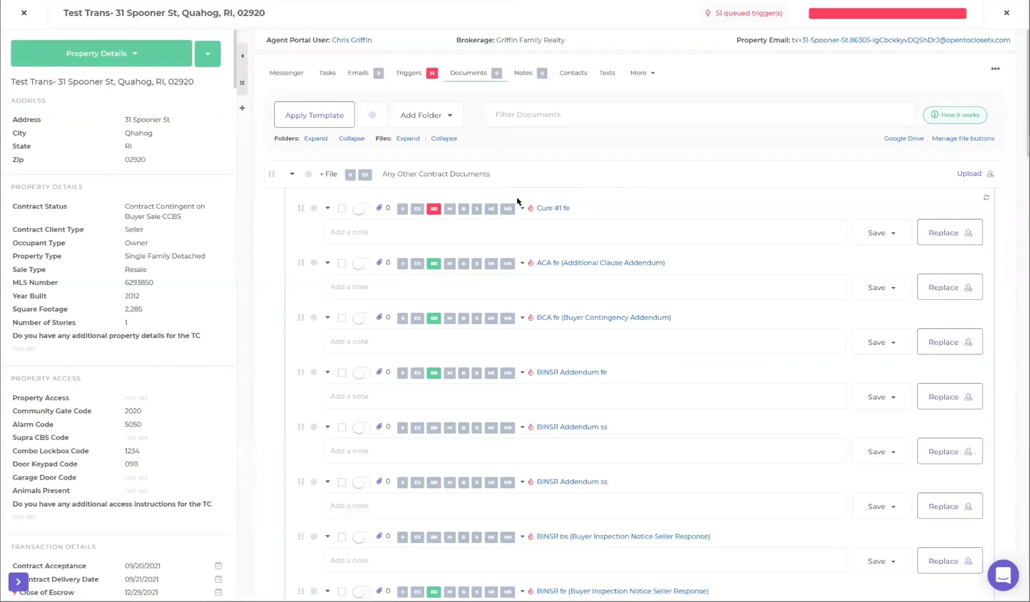
pyautogui.click(444, 139)
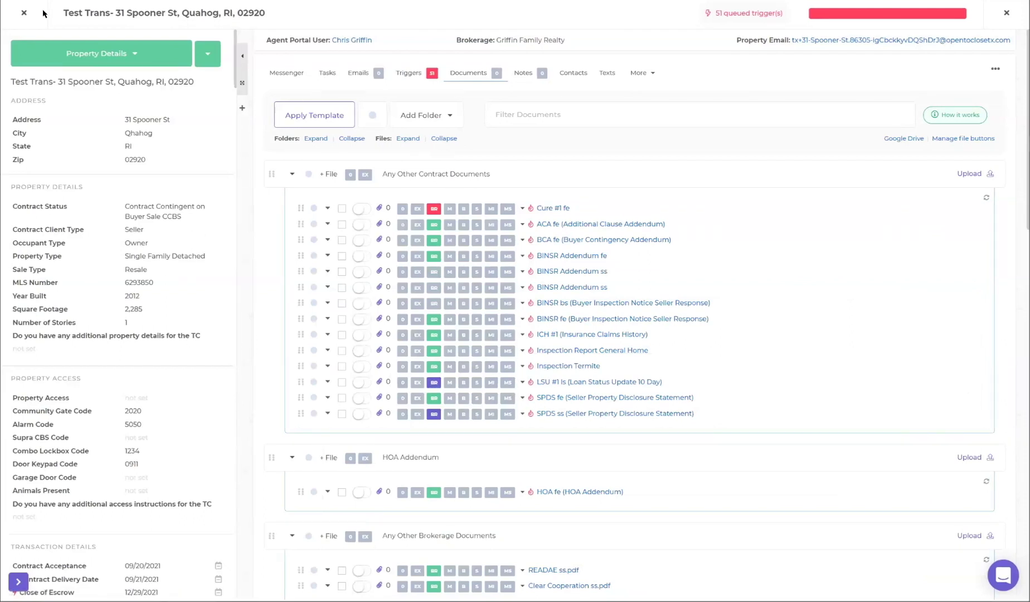
pyautogui.click(24, 13)
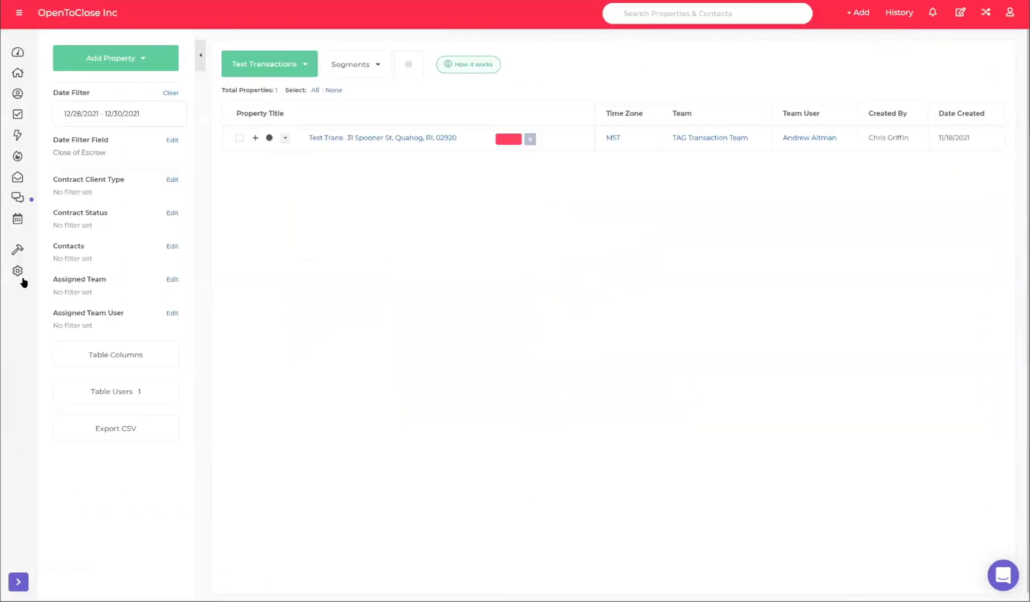
# - In the organization's default settings, choose Yes for prepending contact "Phone & Cellphone" merge fields
pyautogui.click(23, 279)
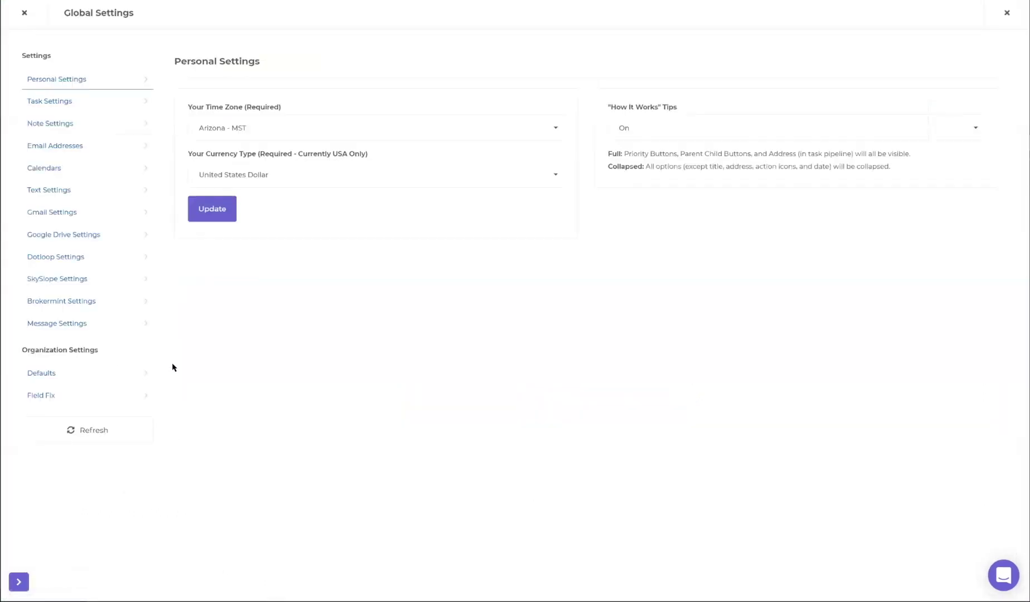
pyautogui.click(46, 375)
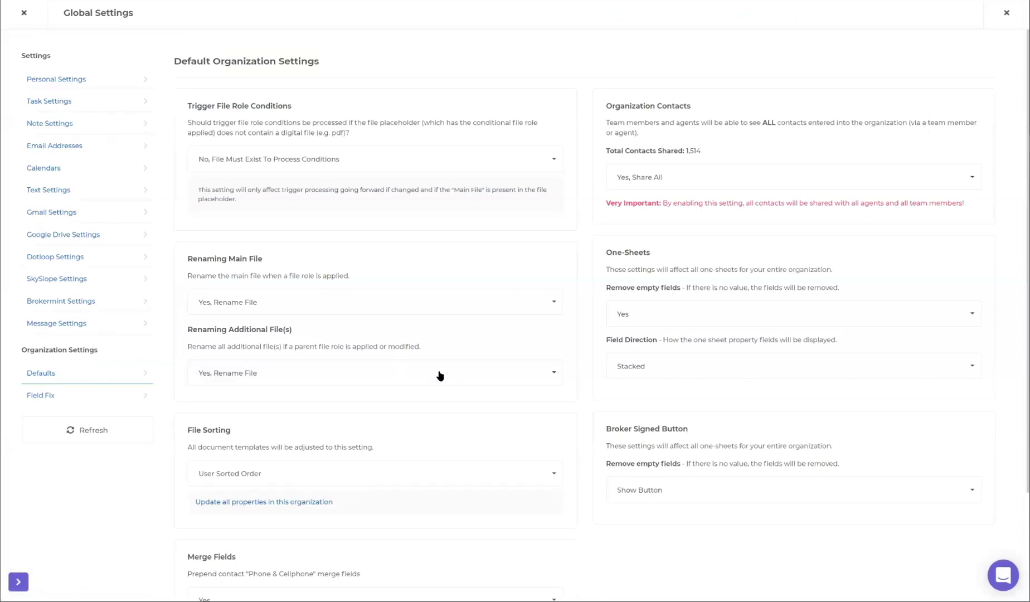
pyautogui.scroll(-2, 422, 464)
pyautogui.scroll(-1, 422, 464)
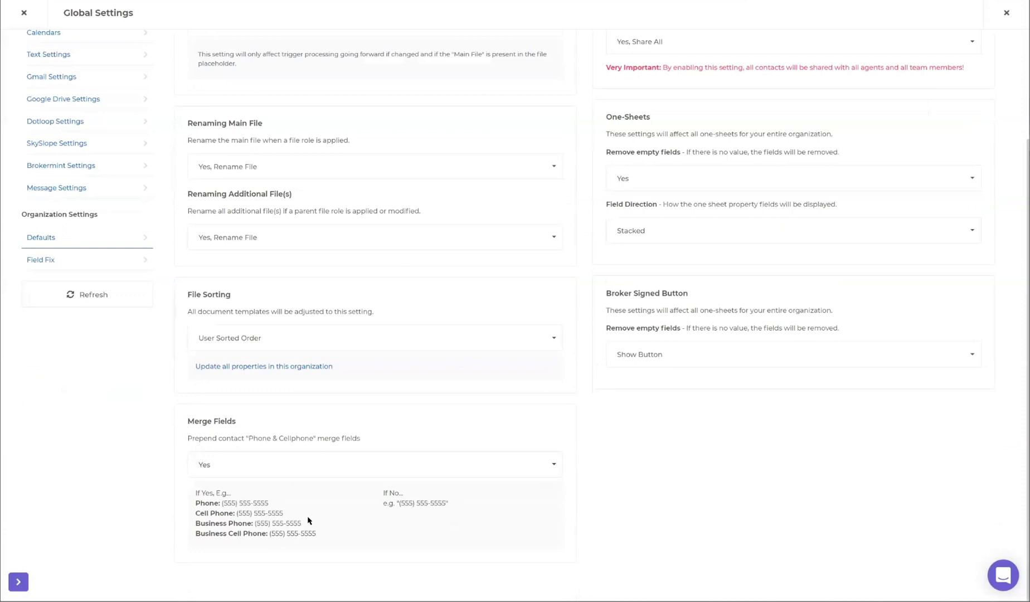
pyautogui.click(255, 474)
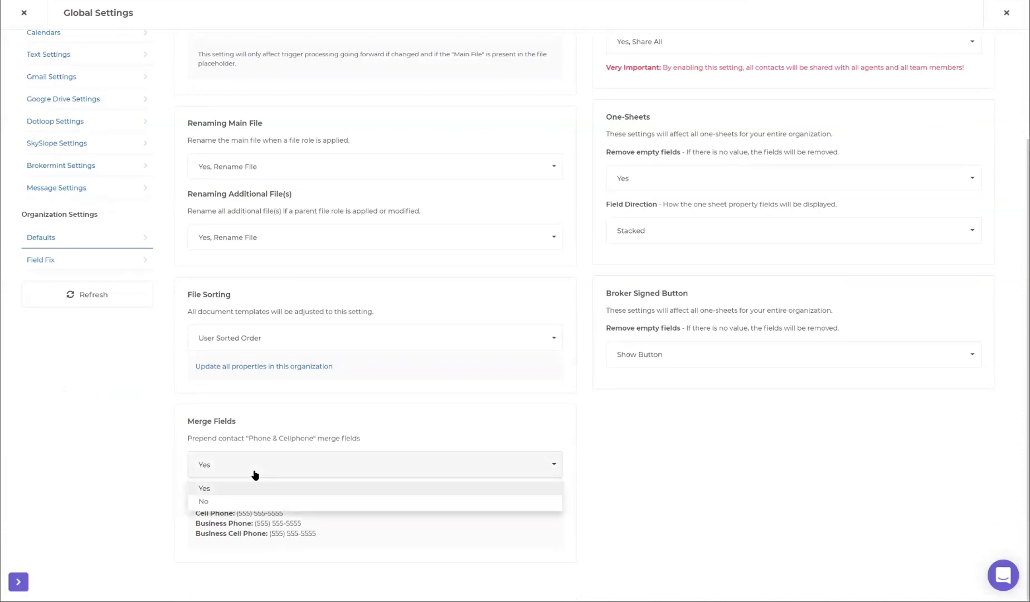
pyautogui.click(248, 488)
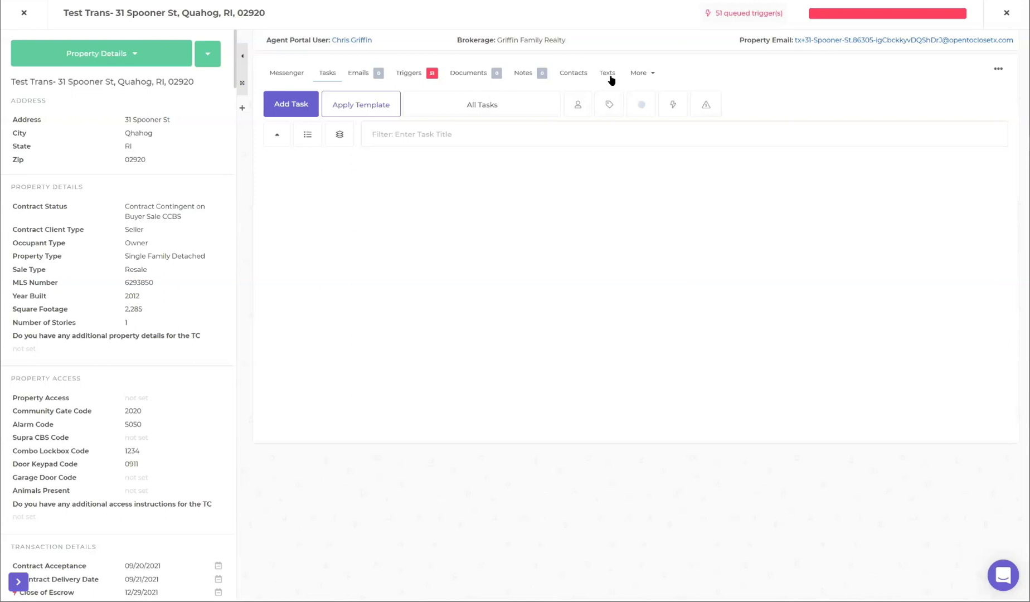
pyautogui.click(638, 73)
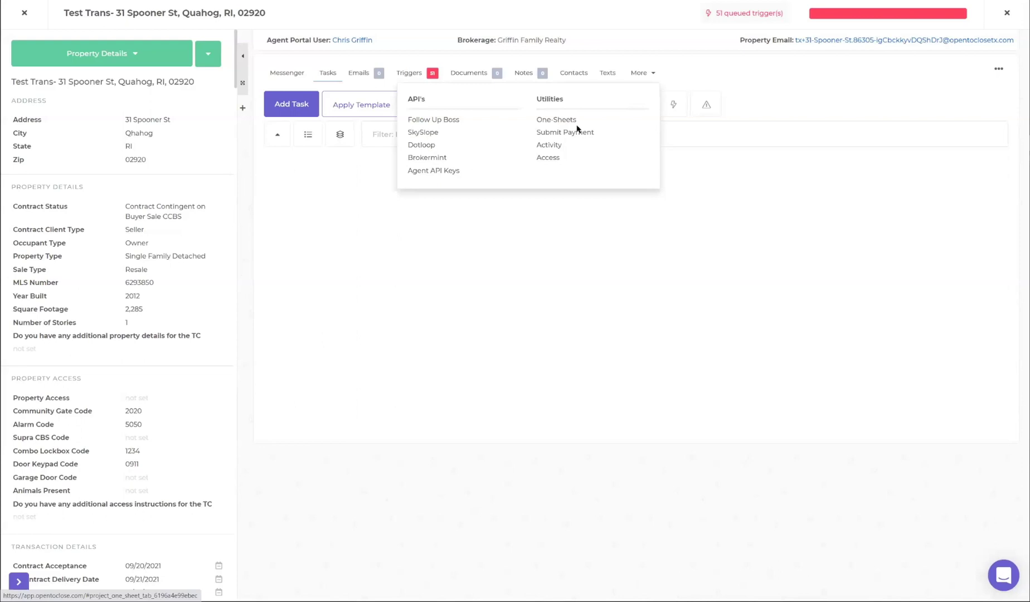
pyautogui.click(682, 81)
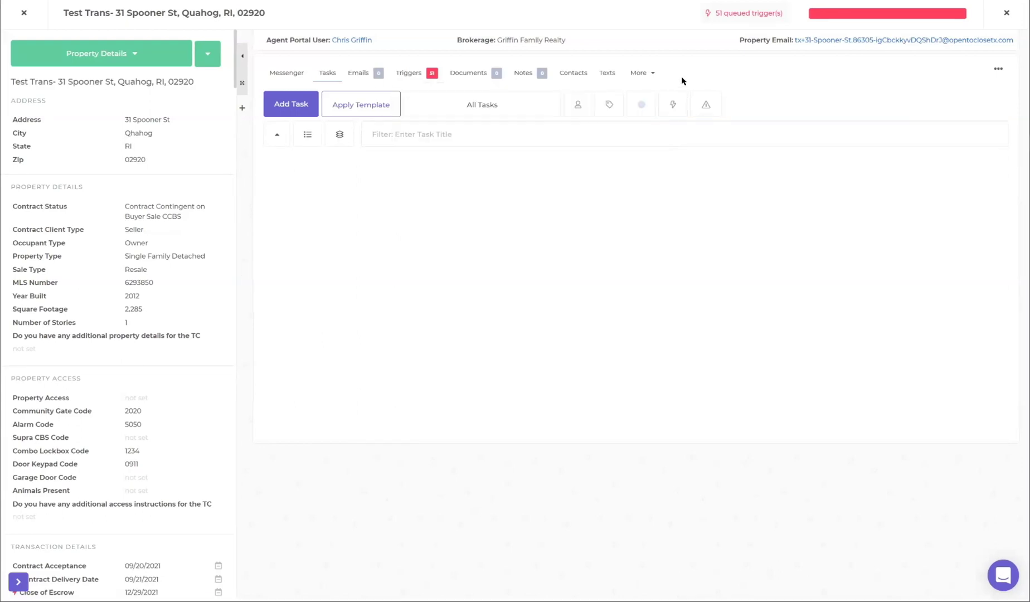
# - Browse the smart block list and examine the Inline Smart Block setting around the Delivery Date Different Than Contract Date block
pyautogui.scroll(-4, 731, 313)
pyautogui.scroll(-5, 733, 313)
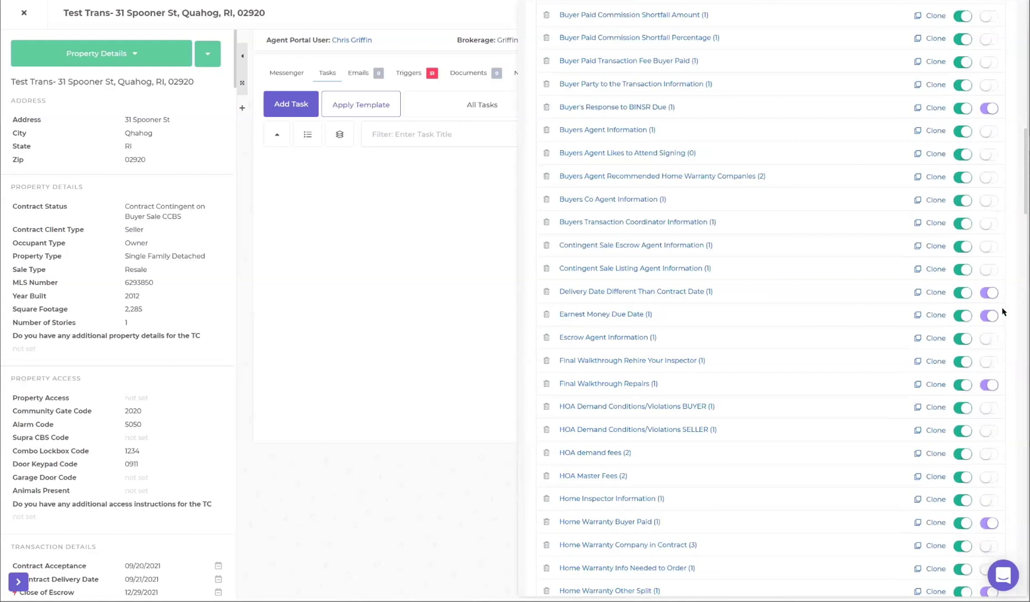
pyautogui.click(989, 294)
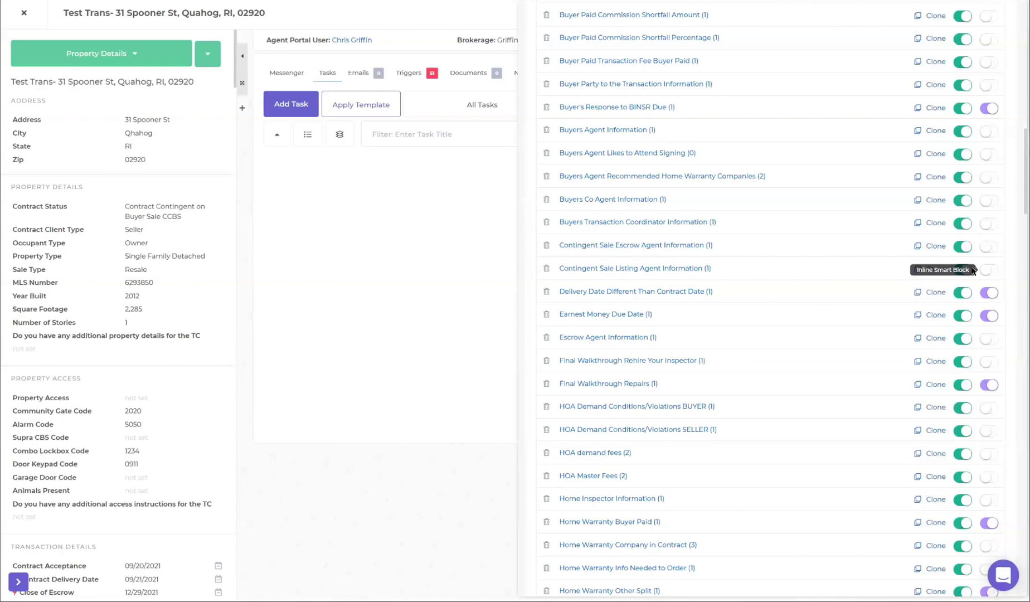
# - Open the "and Co-Buyer's Agent First name" smart block, review its merge field and contact role condition, and return to the smart block list
pyautogui.scroll(5, 869, 259)
pyautogui.scroll(12, 861, 257)
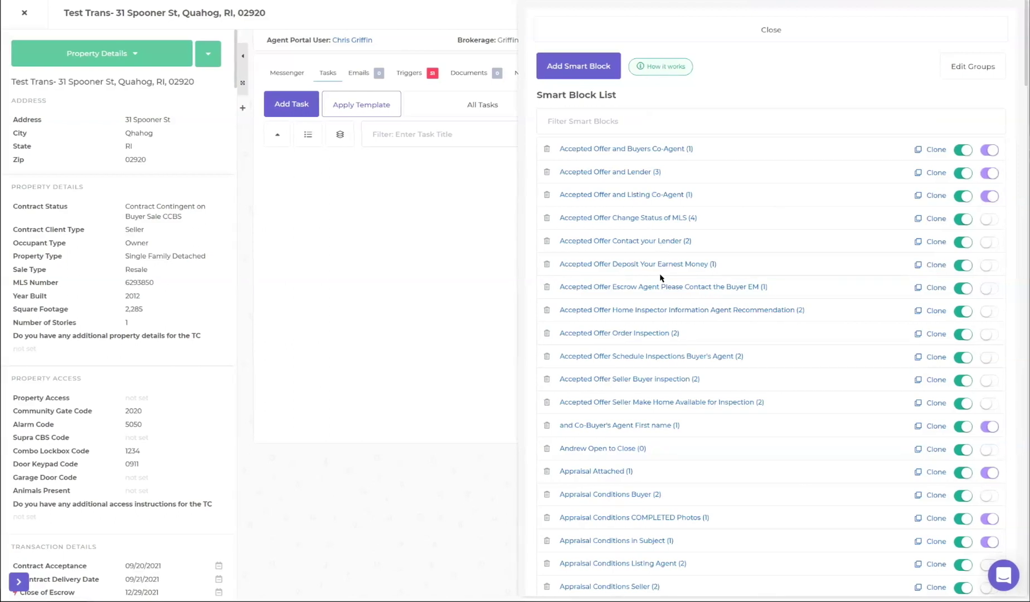
pyautogui.click(623, 426)
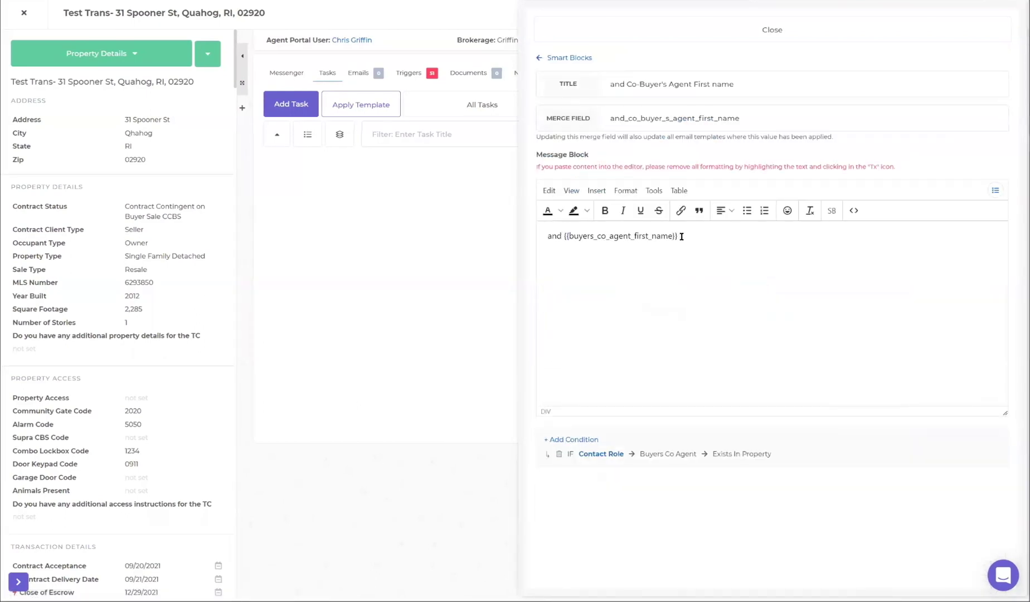
pyautogui.click(569, 58)
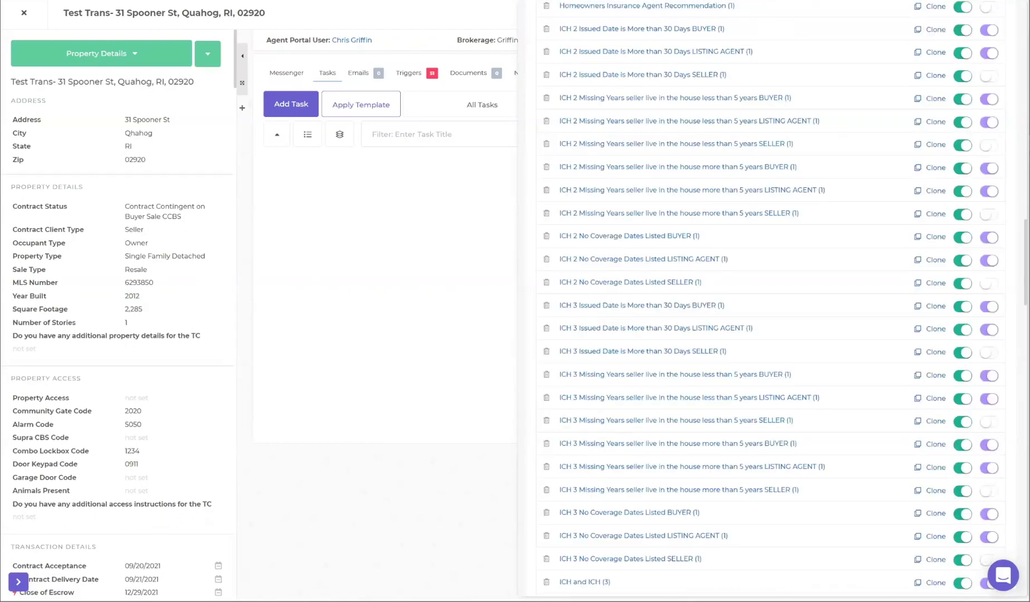